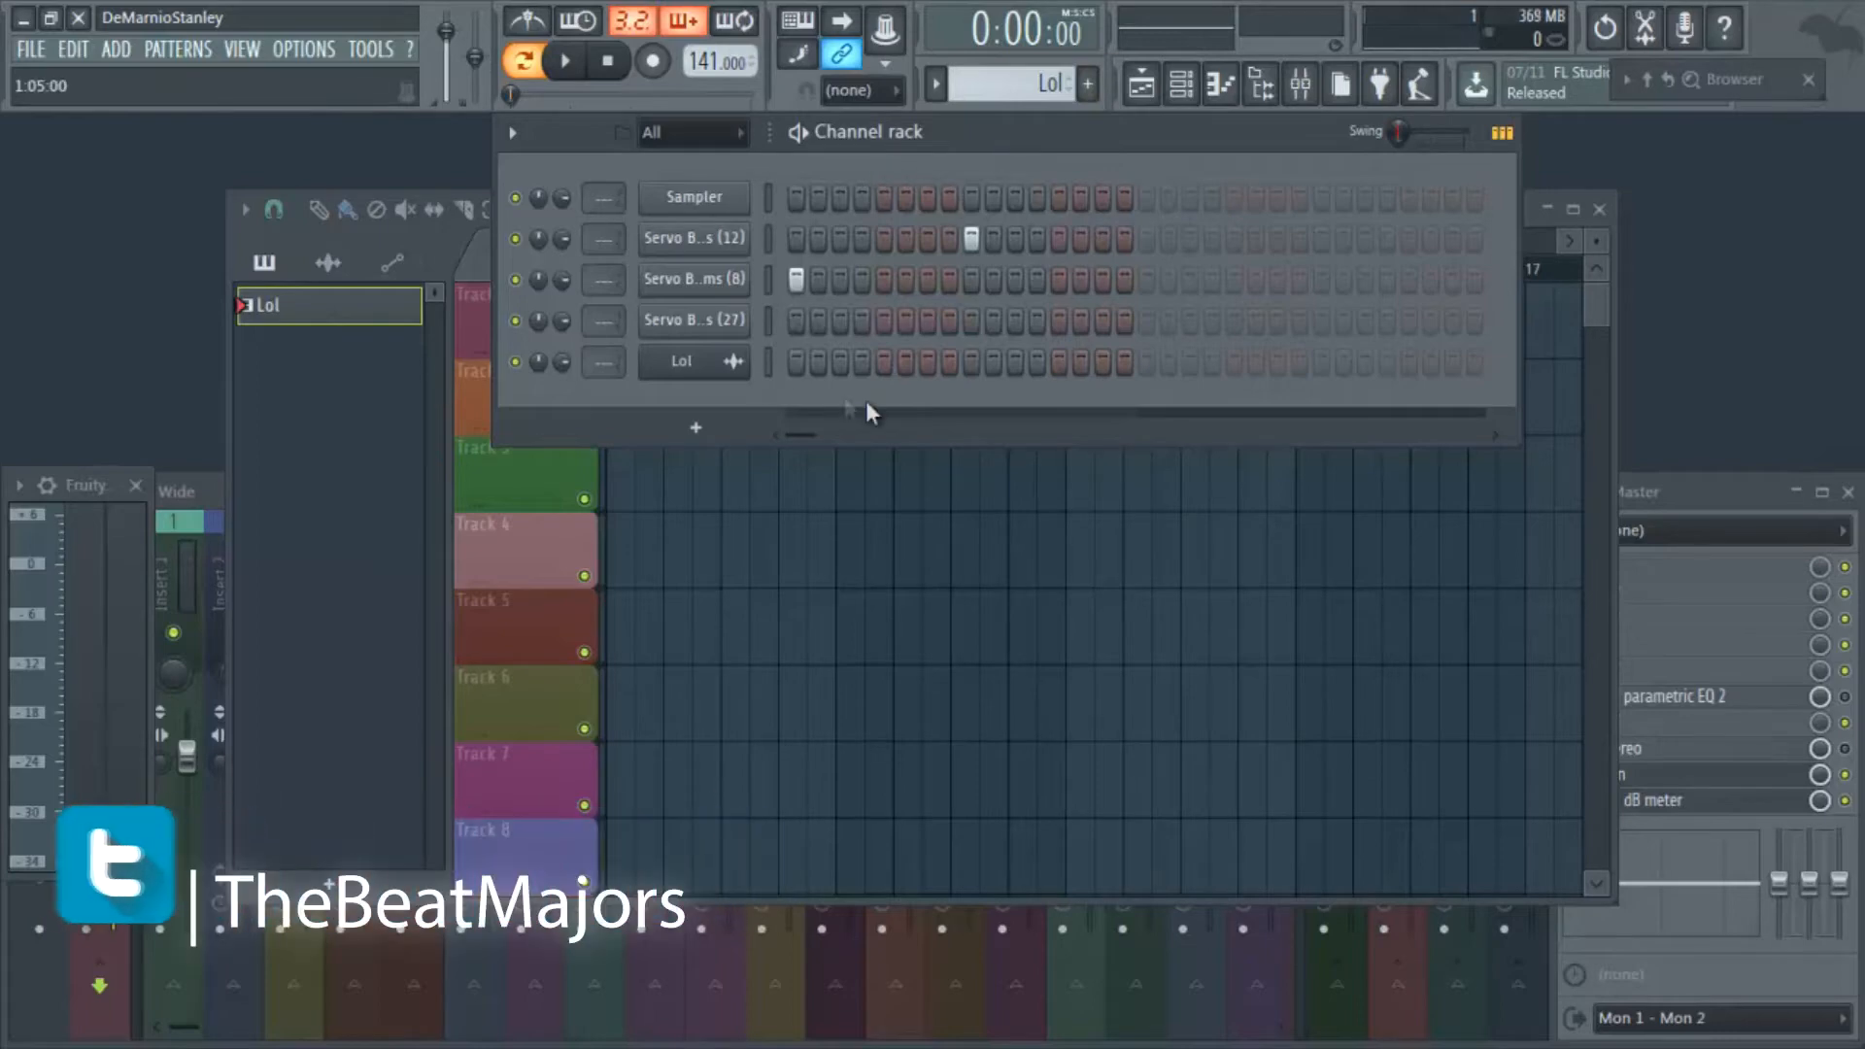
# Bring the playlist in front of the channel rack.
pyautogui.click(296, 393)
pyautogui.click(1210, 146)
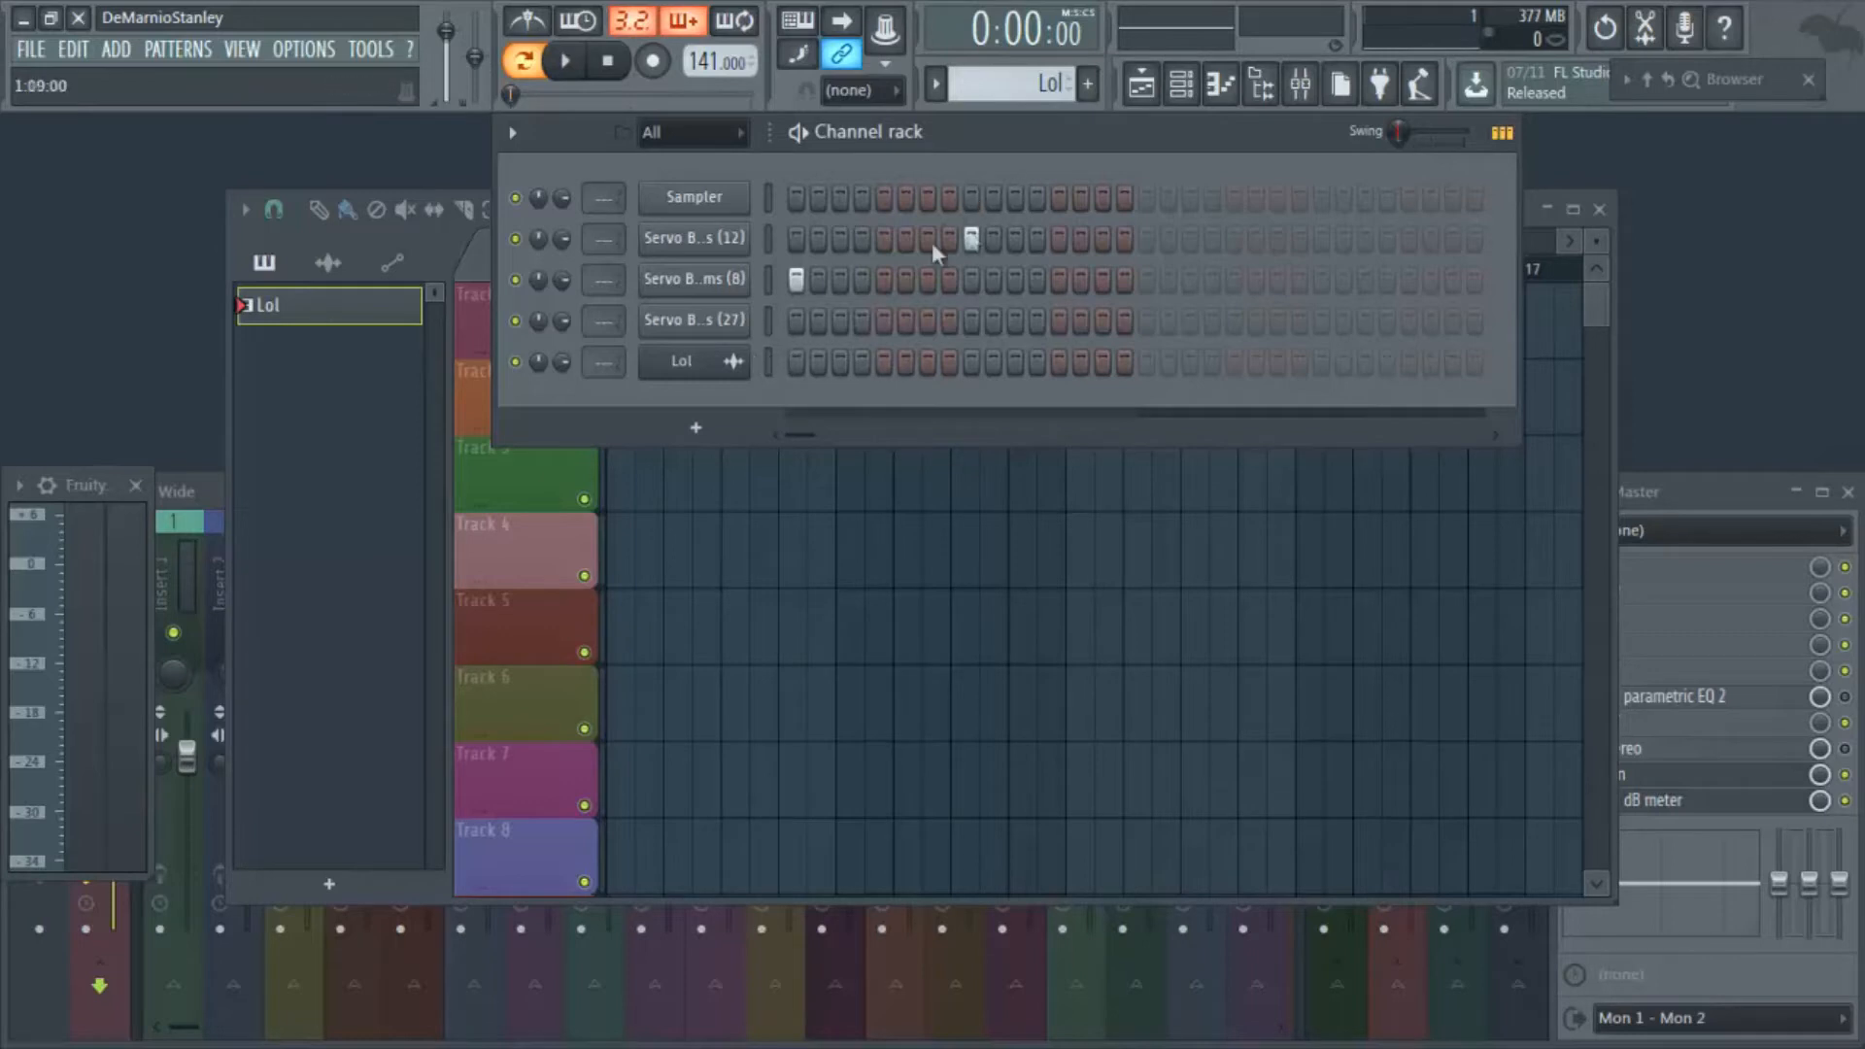
pyautogui.click(383, 381)
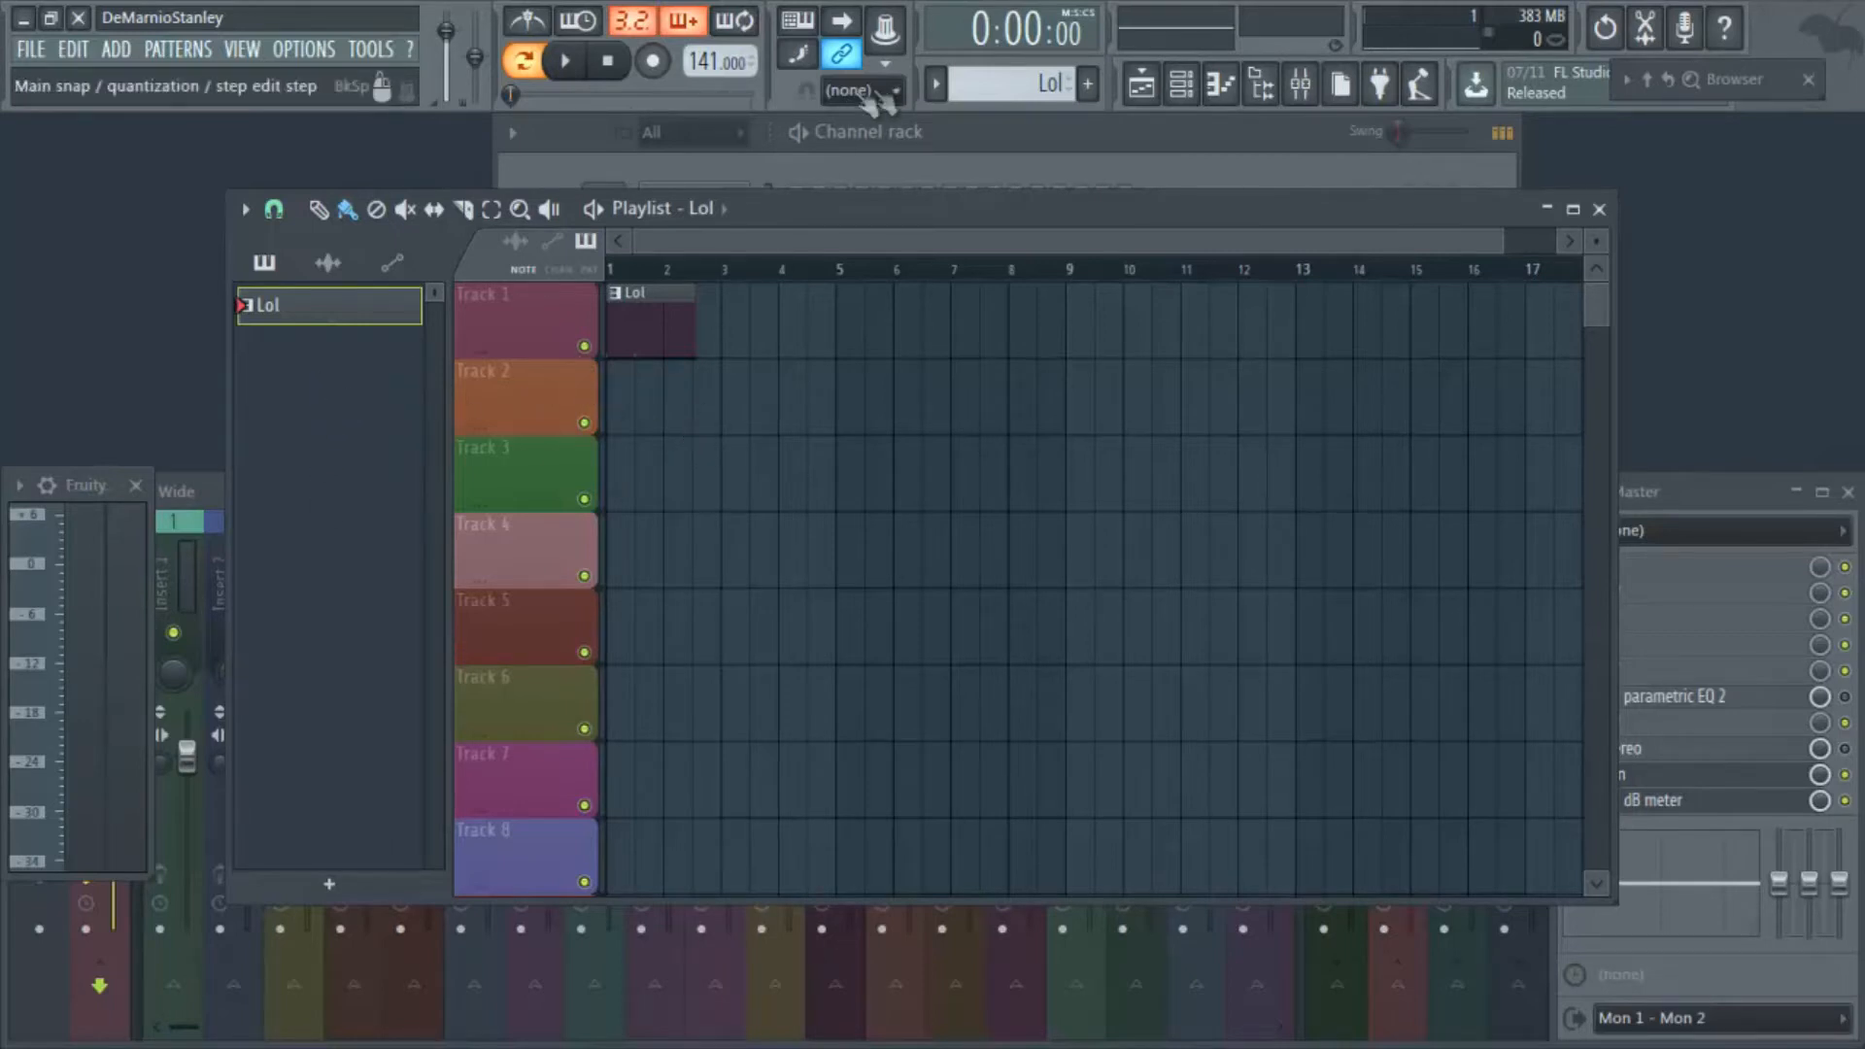
pyautogui.moveTo(1008, 90); pyautogui.dragTo(1007, 218)
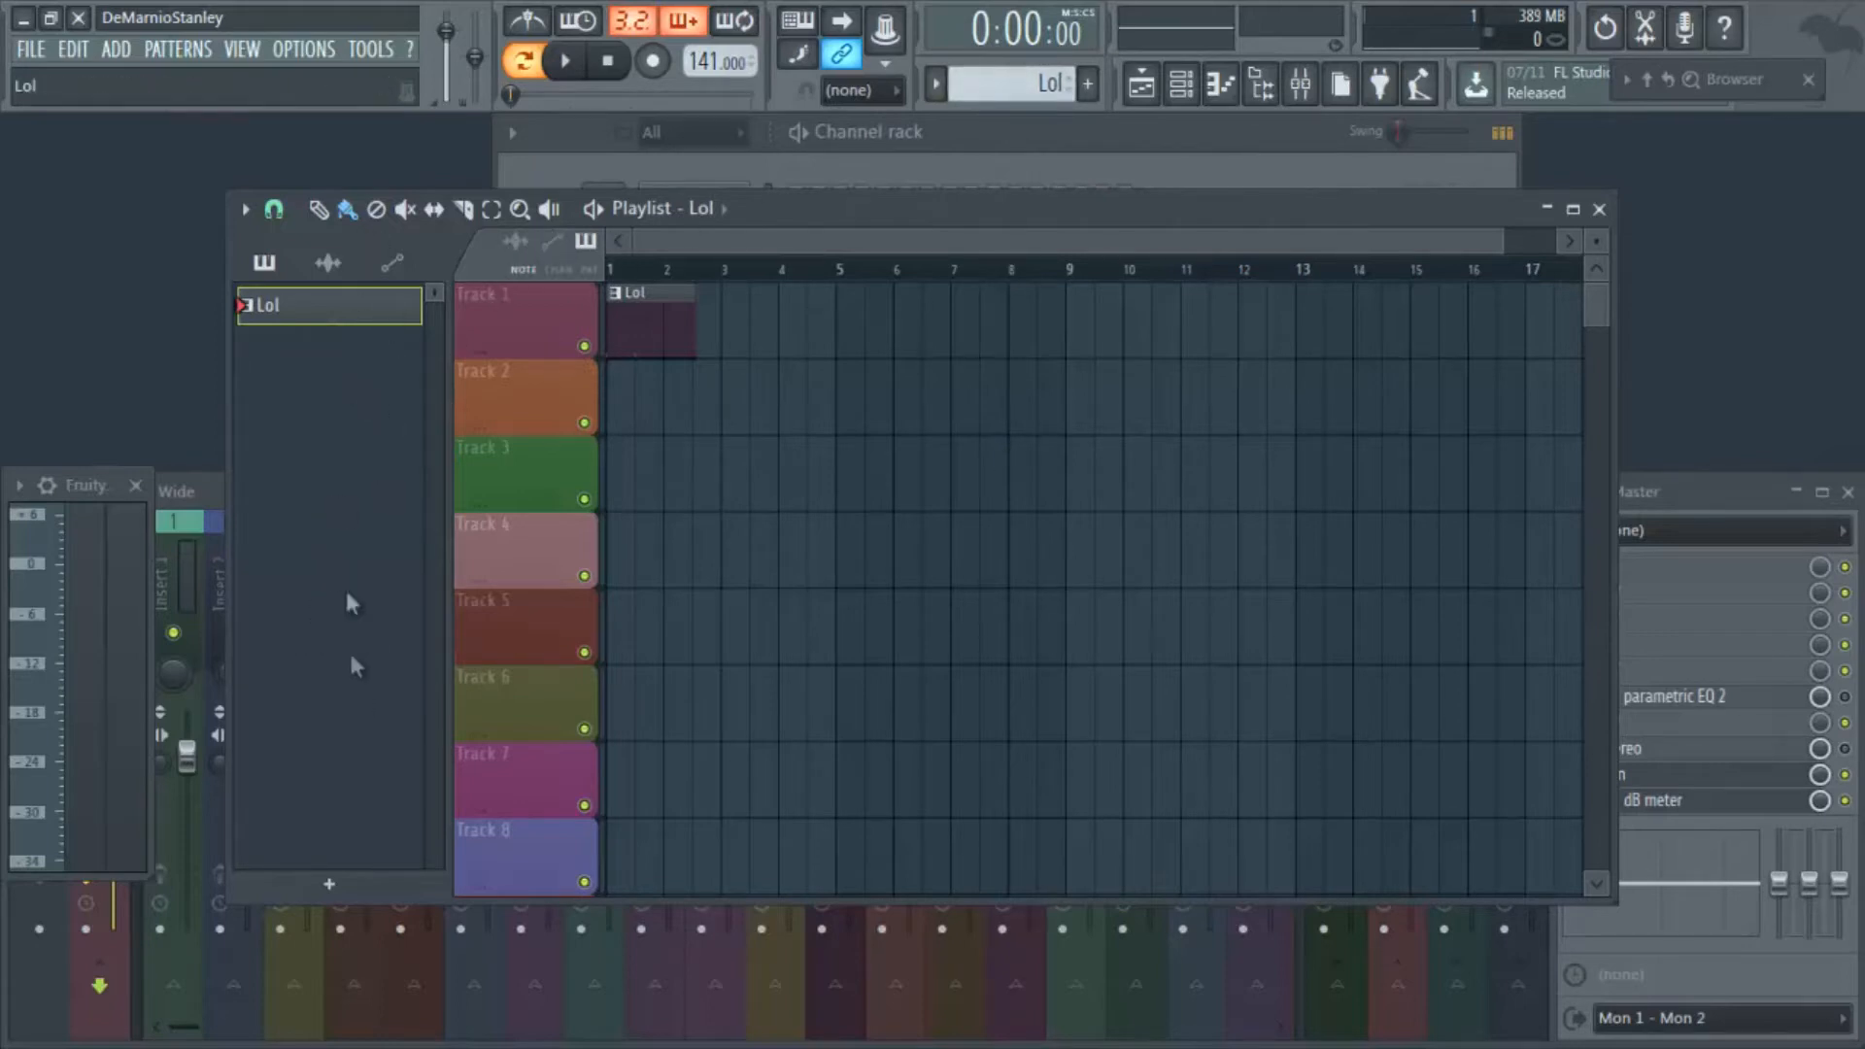
# Add an empty pattern using the Lol pattern's find-first-empty option and keep its default name.
pyautogui.rightClick(326, 311)
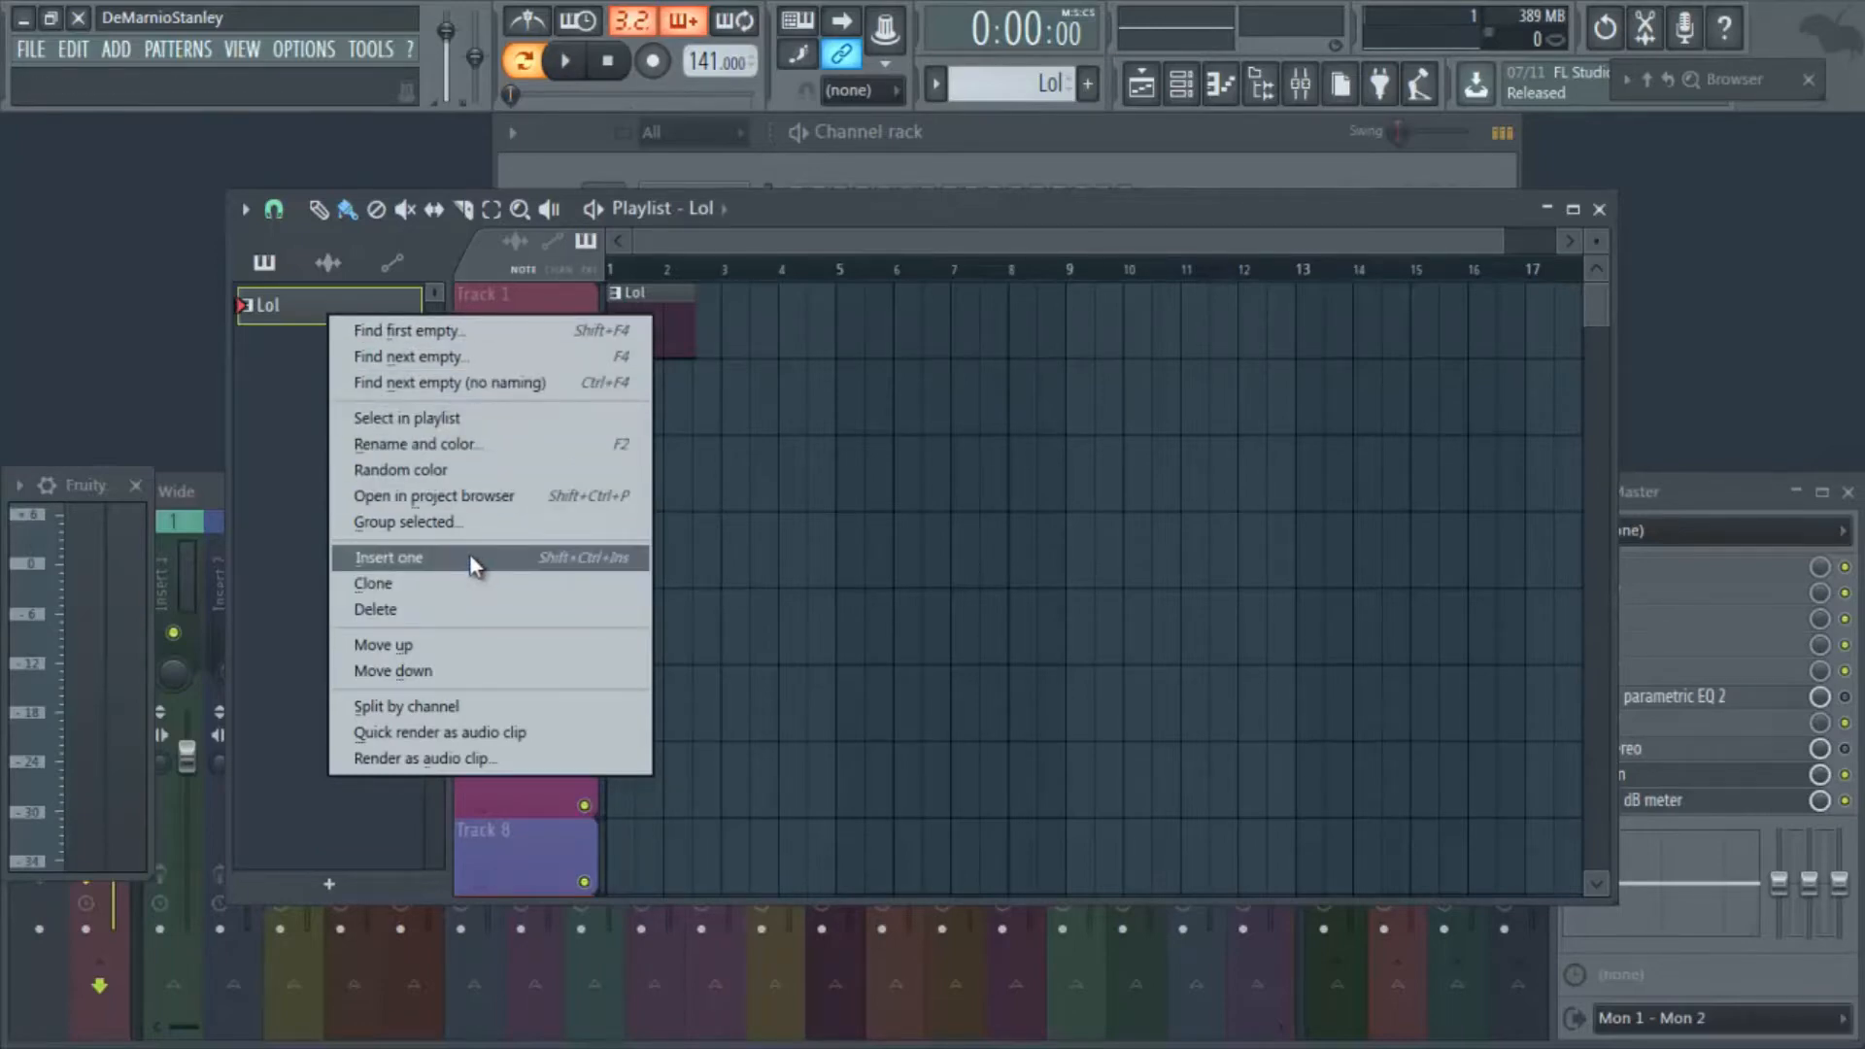
pyautogui.click(472, 330)
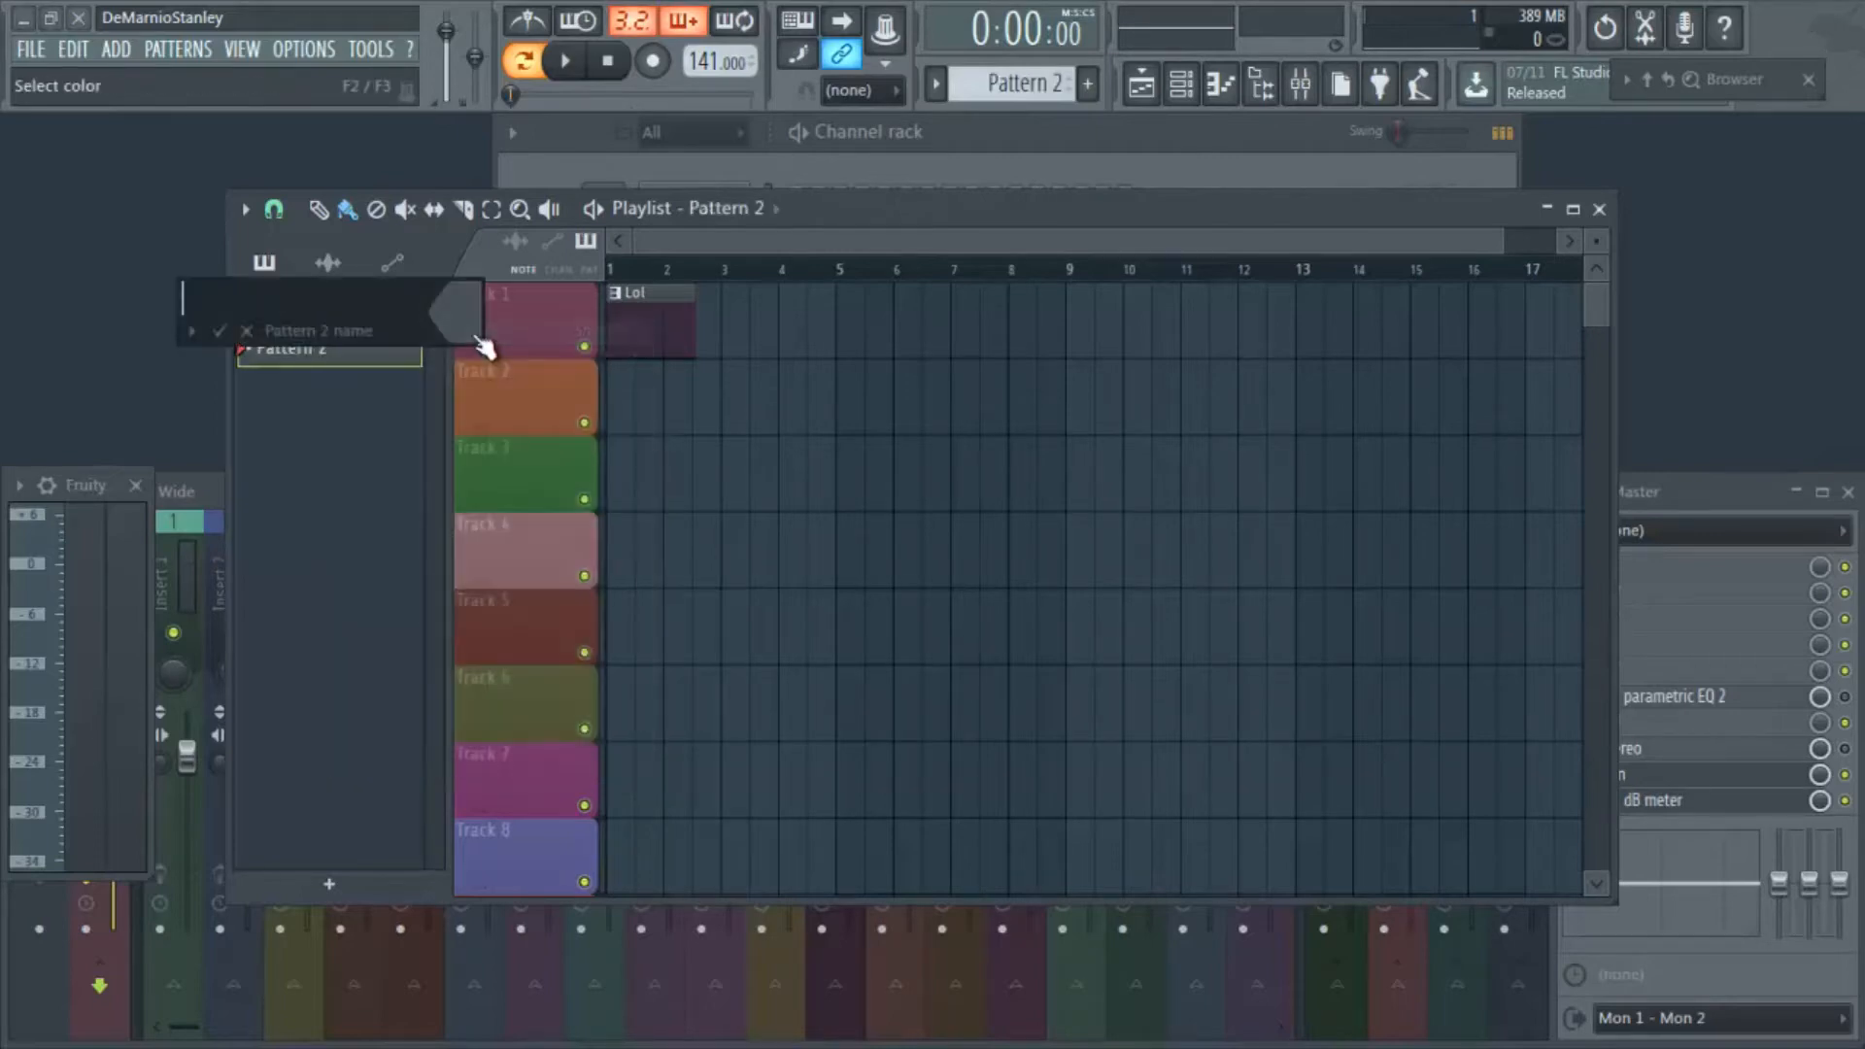
pyautogui.click(368, 366)
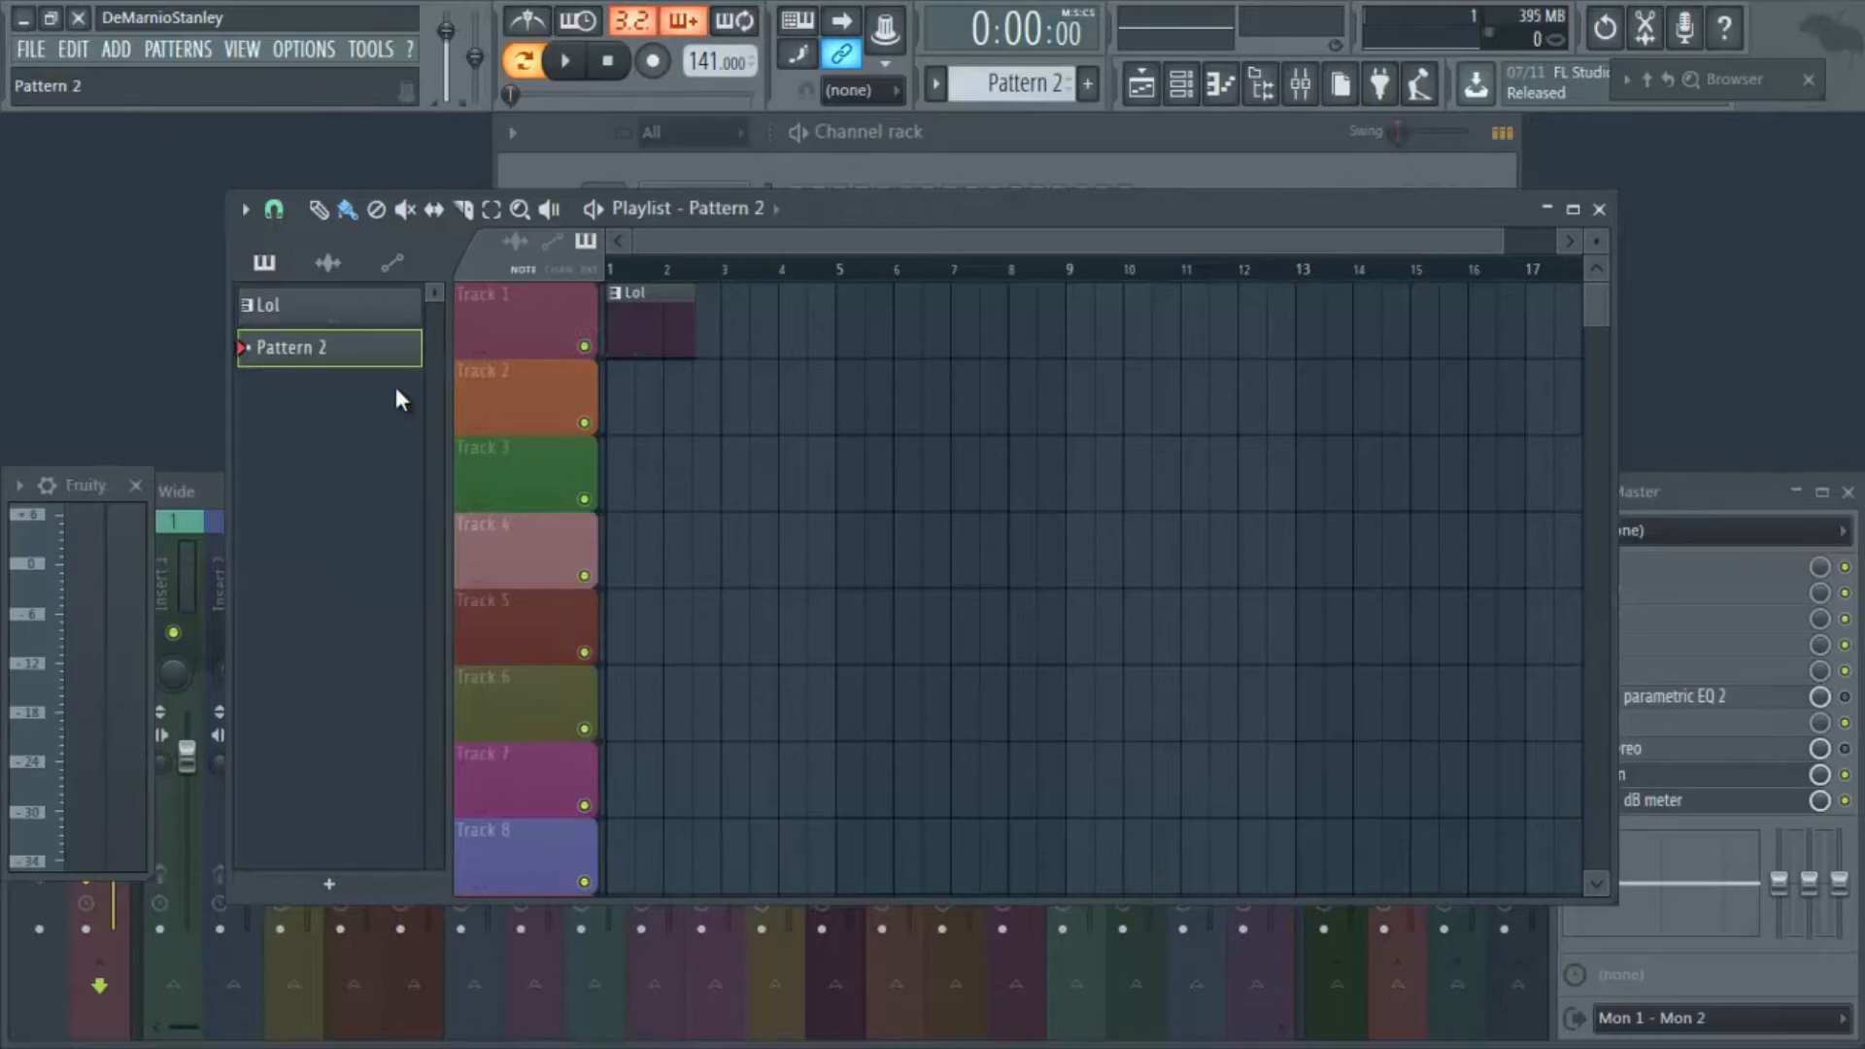
pyautogui.rightClick(380, 356)
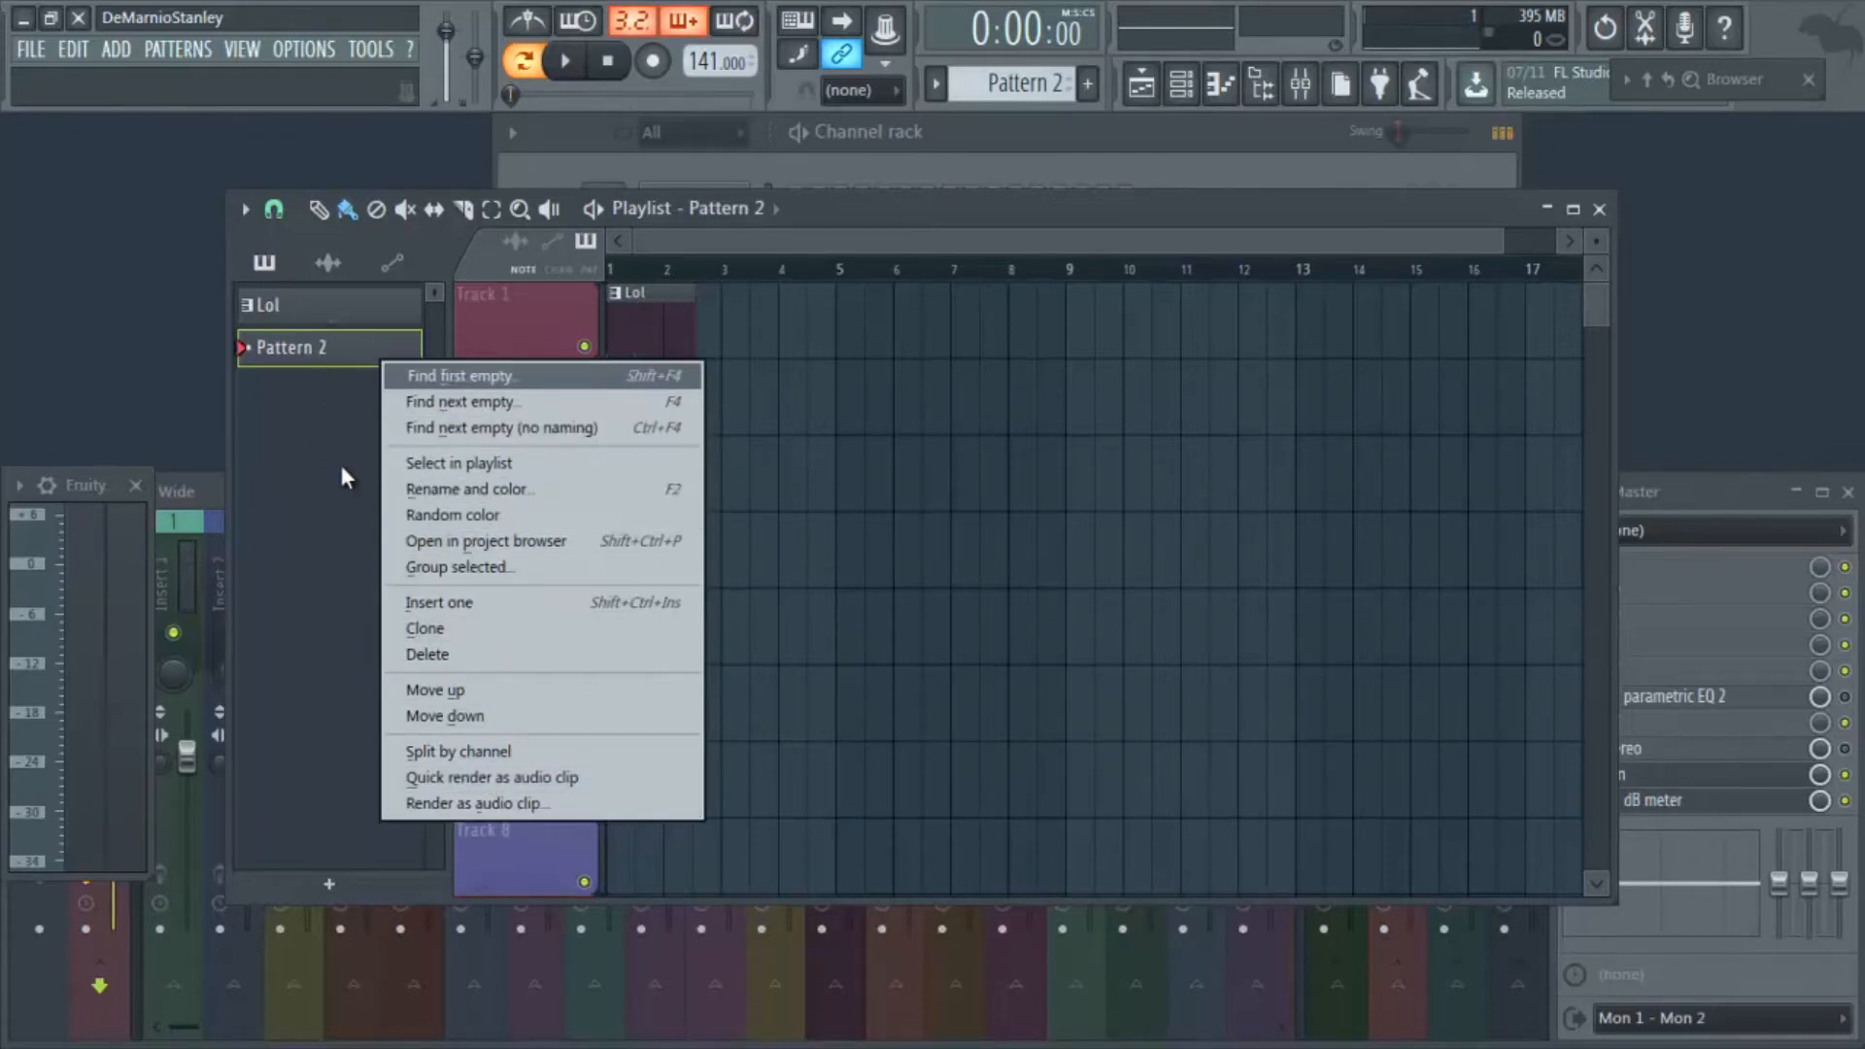
pyautogui.click(462, 401)
# Place the Lol audio clip from the picker at bar 1 of Track 2.
pyautogui.click(328, 262)
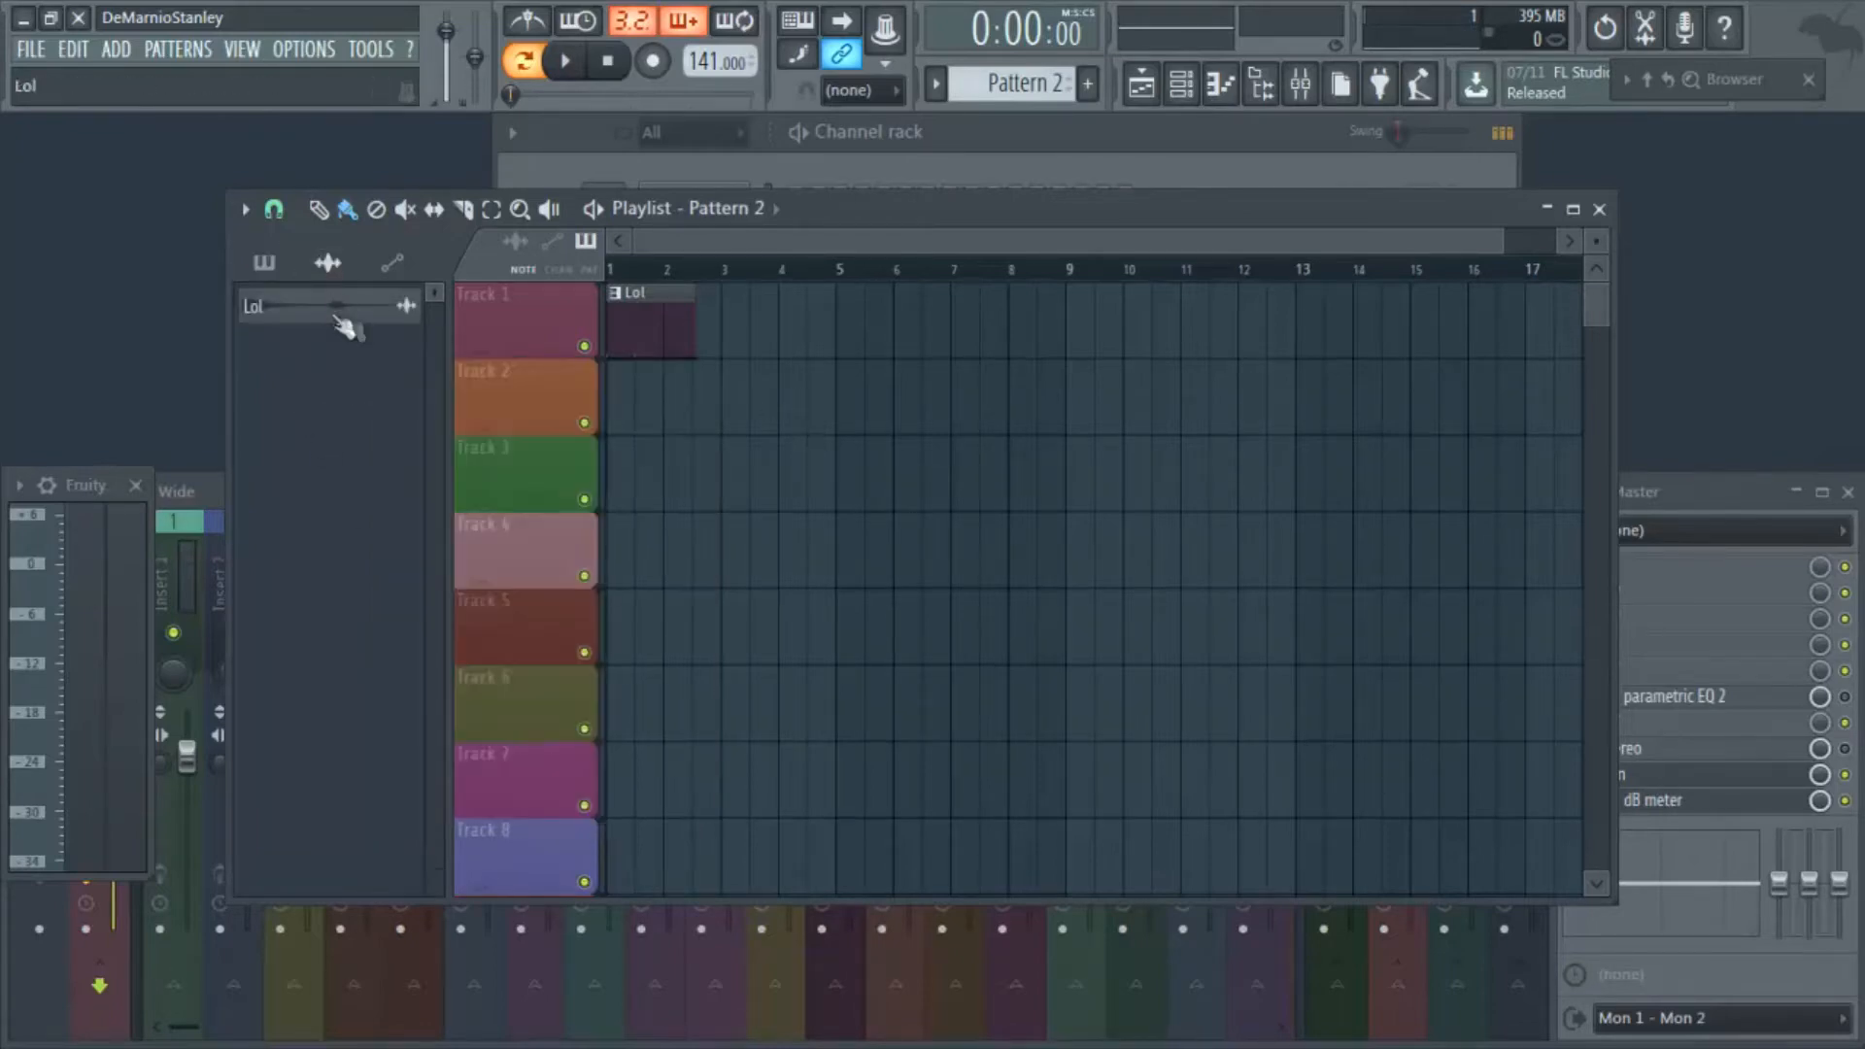
pyautogui.moveTo(360, 327); pyautogui.dragTo(413, 367)
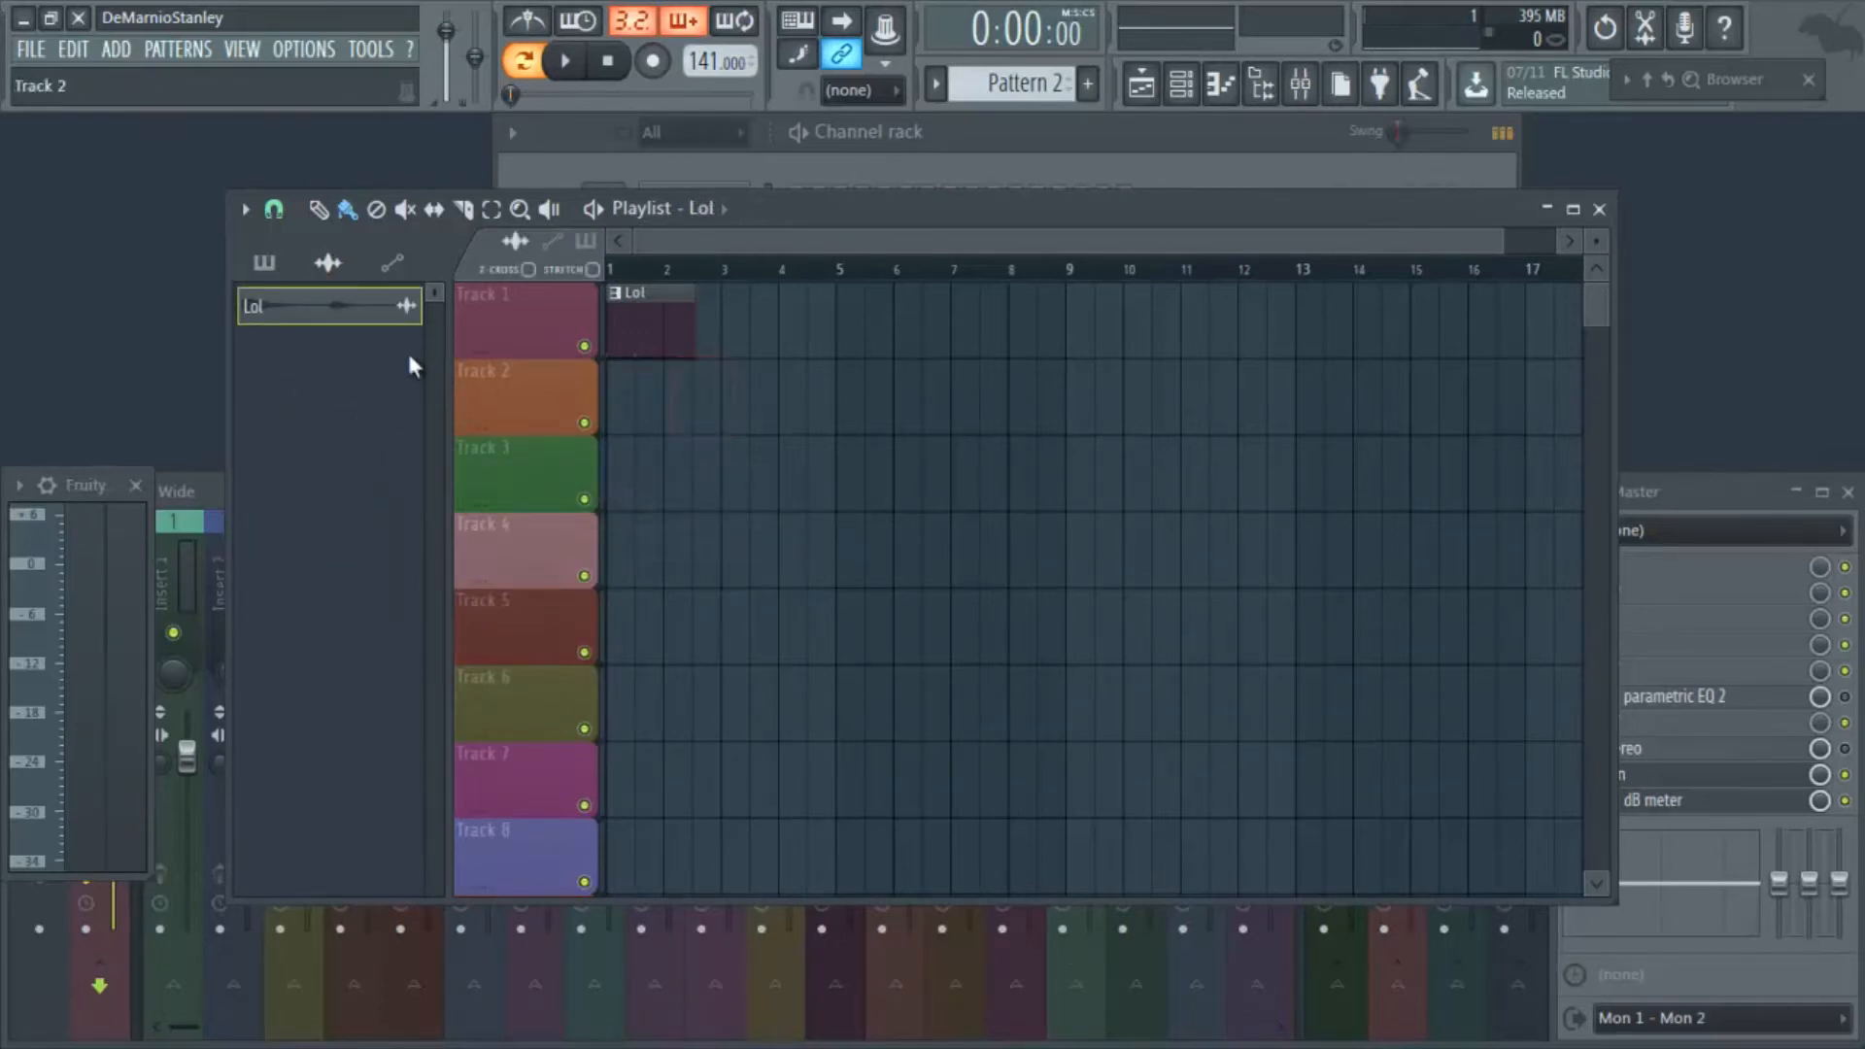
pyautogui.click(264, 262)
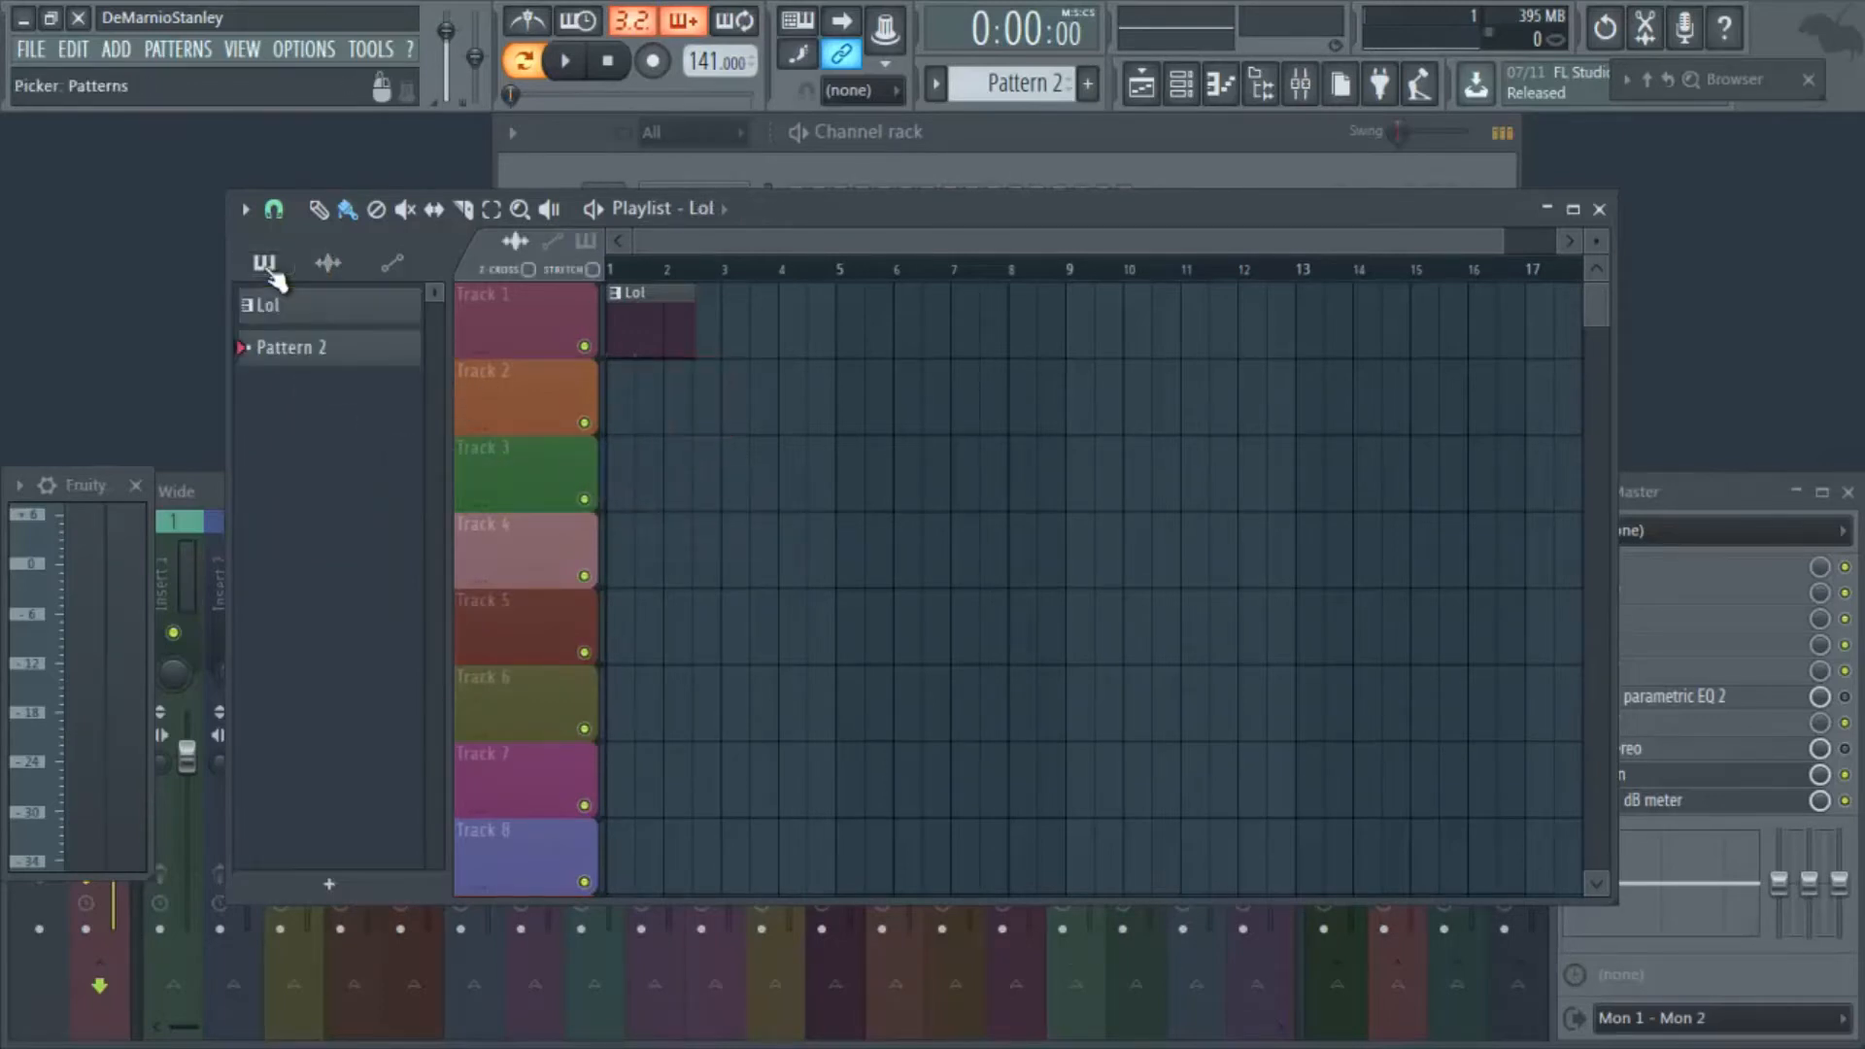
pyautogui.click(392, 262)
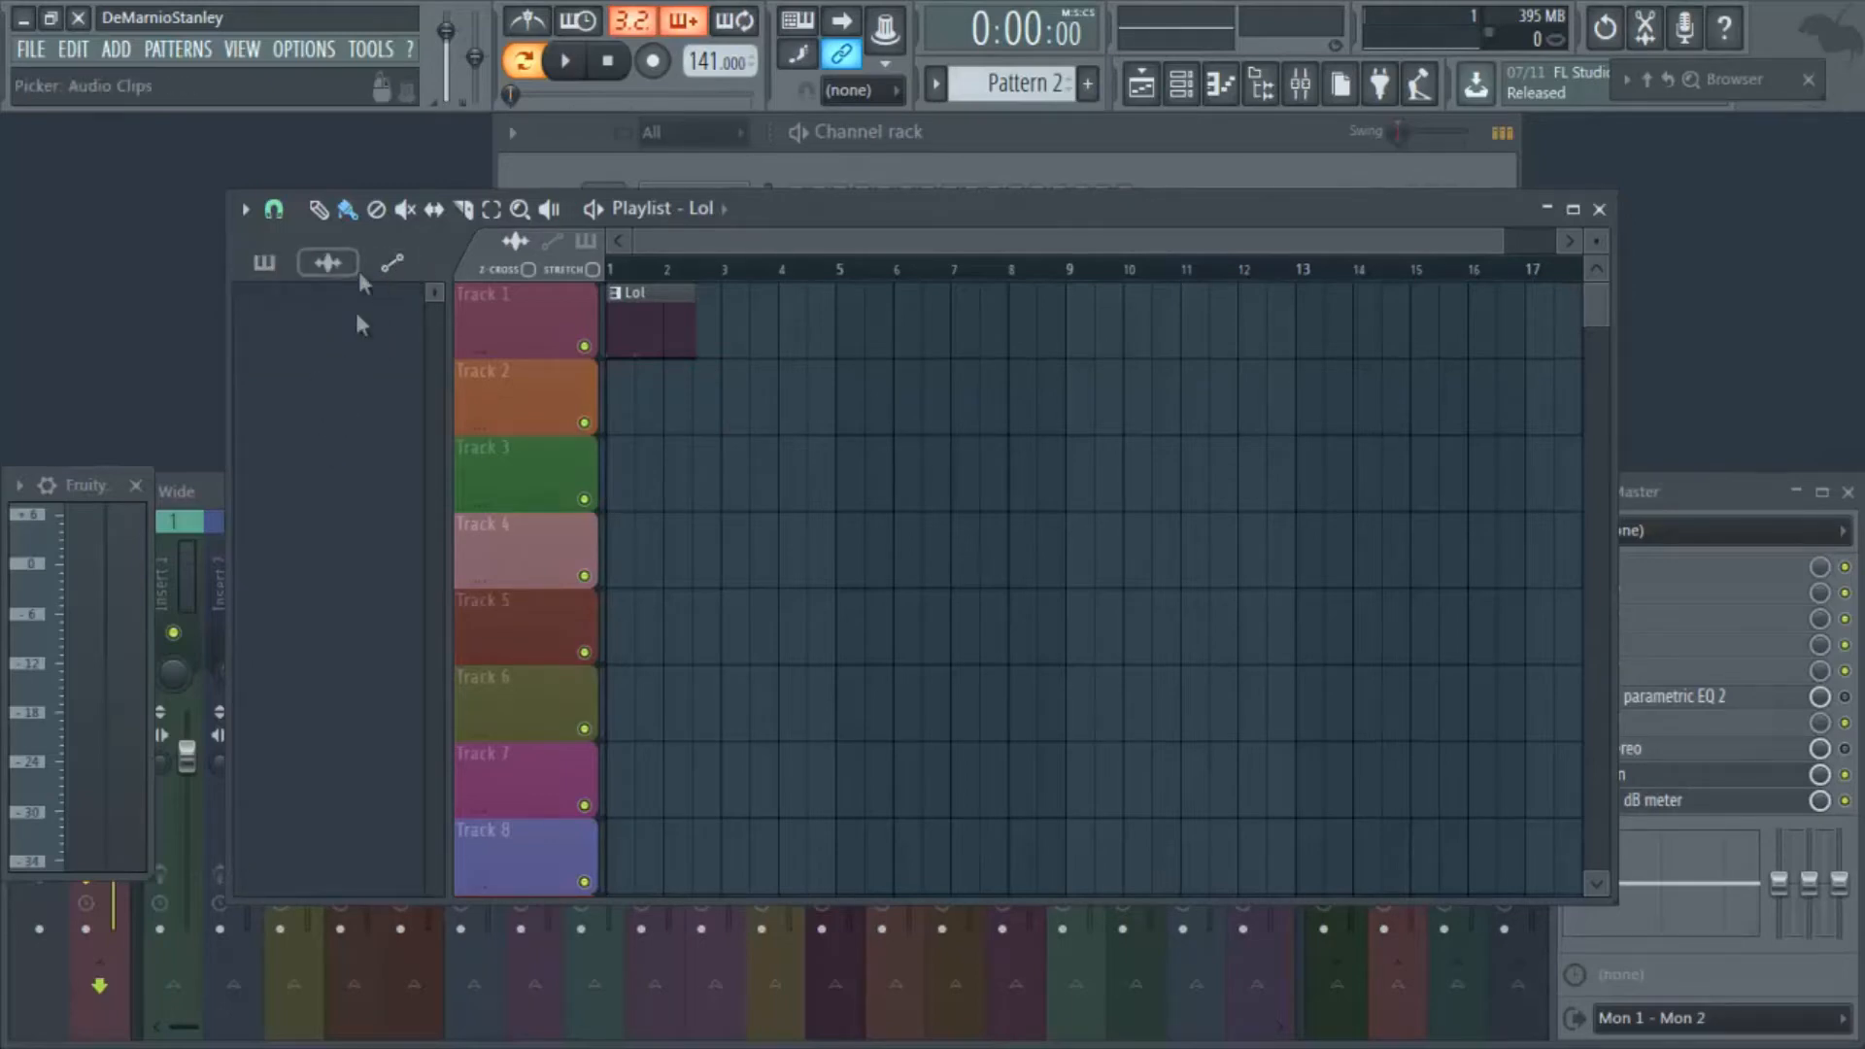
pyautogui.click(328, 262)
pyautogui.moveTo(340, 306); pyautogui.dragTo(632, 367)
# Create a volume automation clip for the Lol audio clip on Track 2 and show the automation clips in the picker.
pyautogui.rightClick(614, 368)
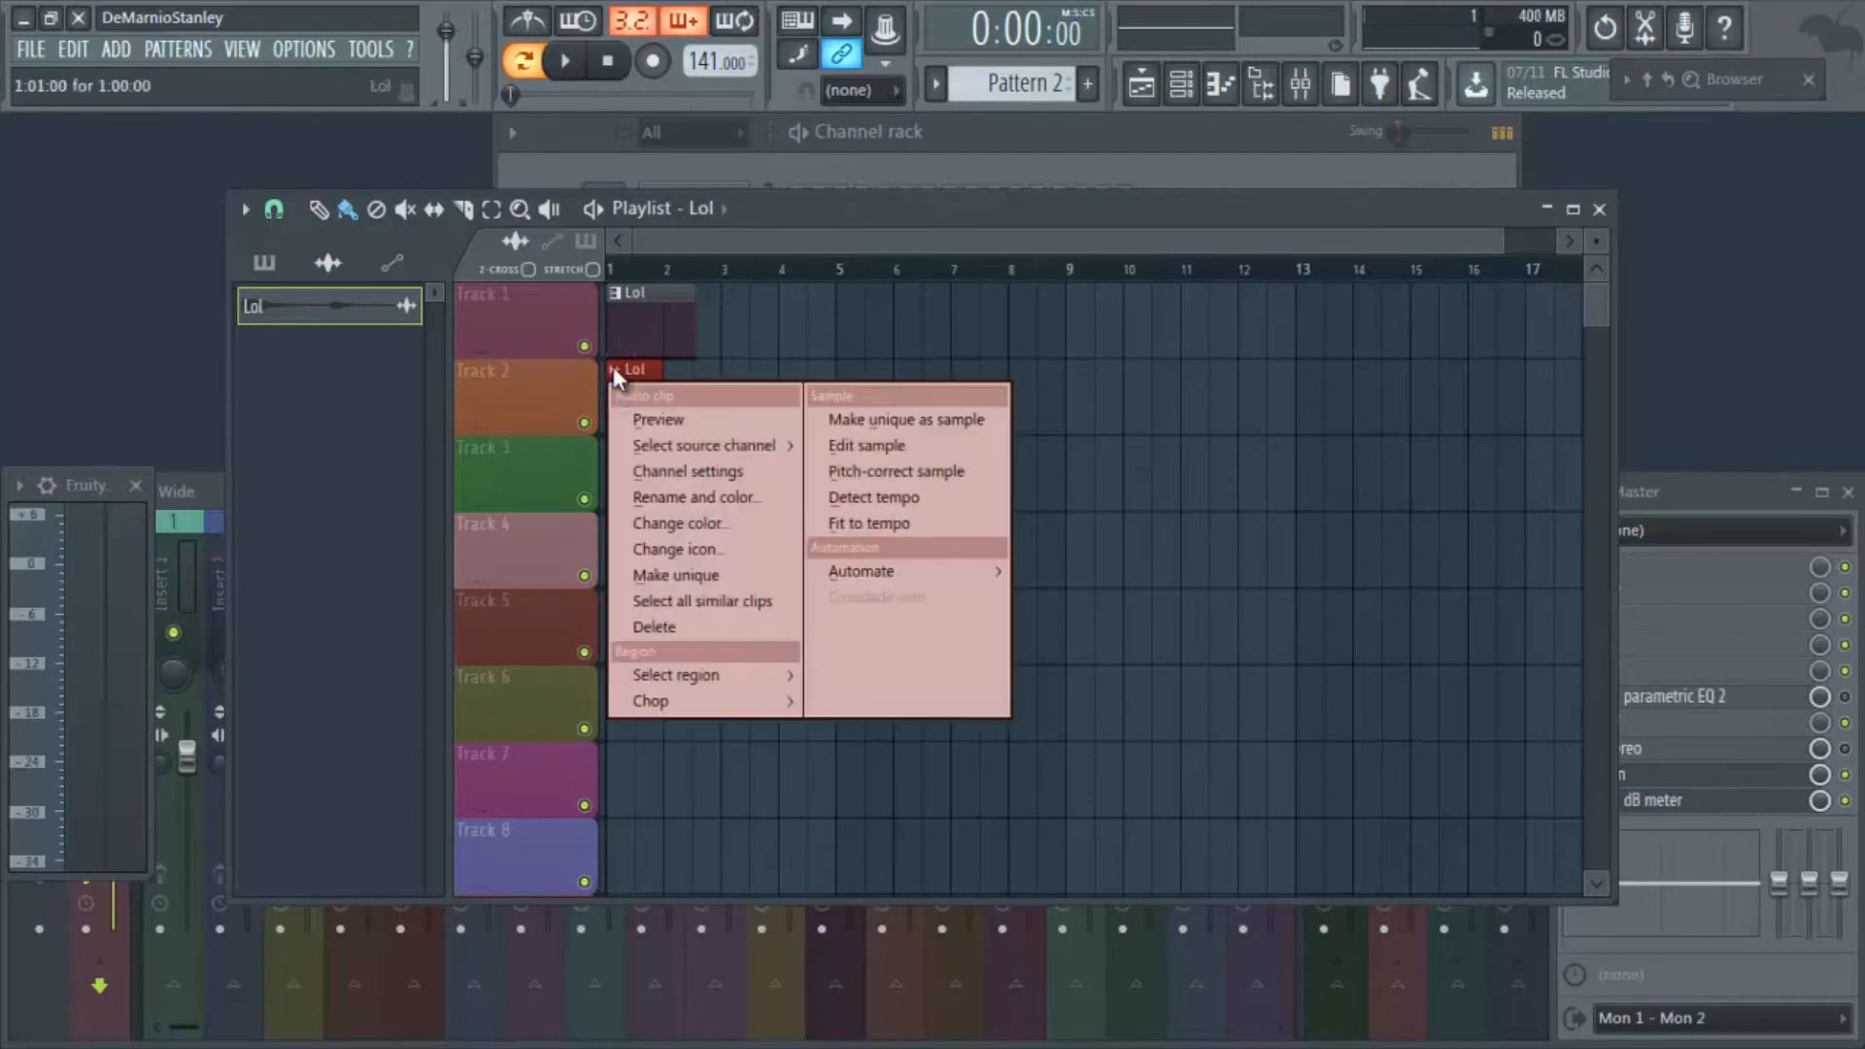
pyautogui.moveTo(925, 571)
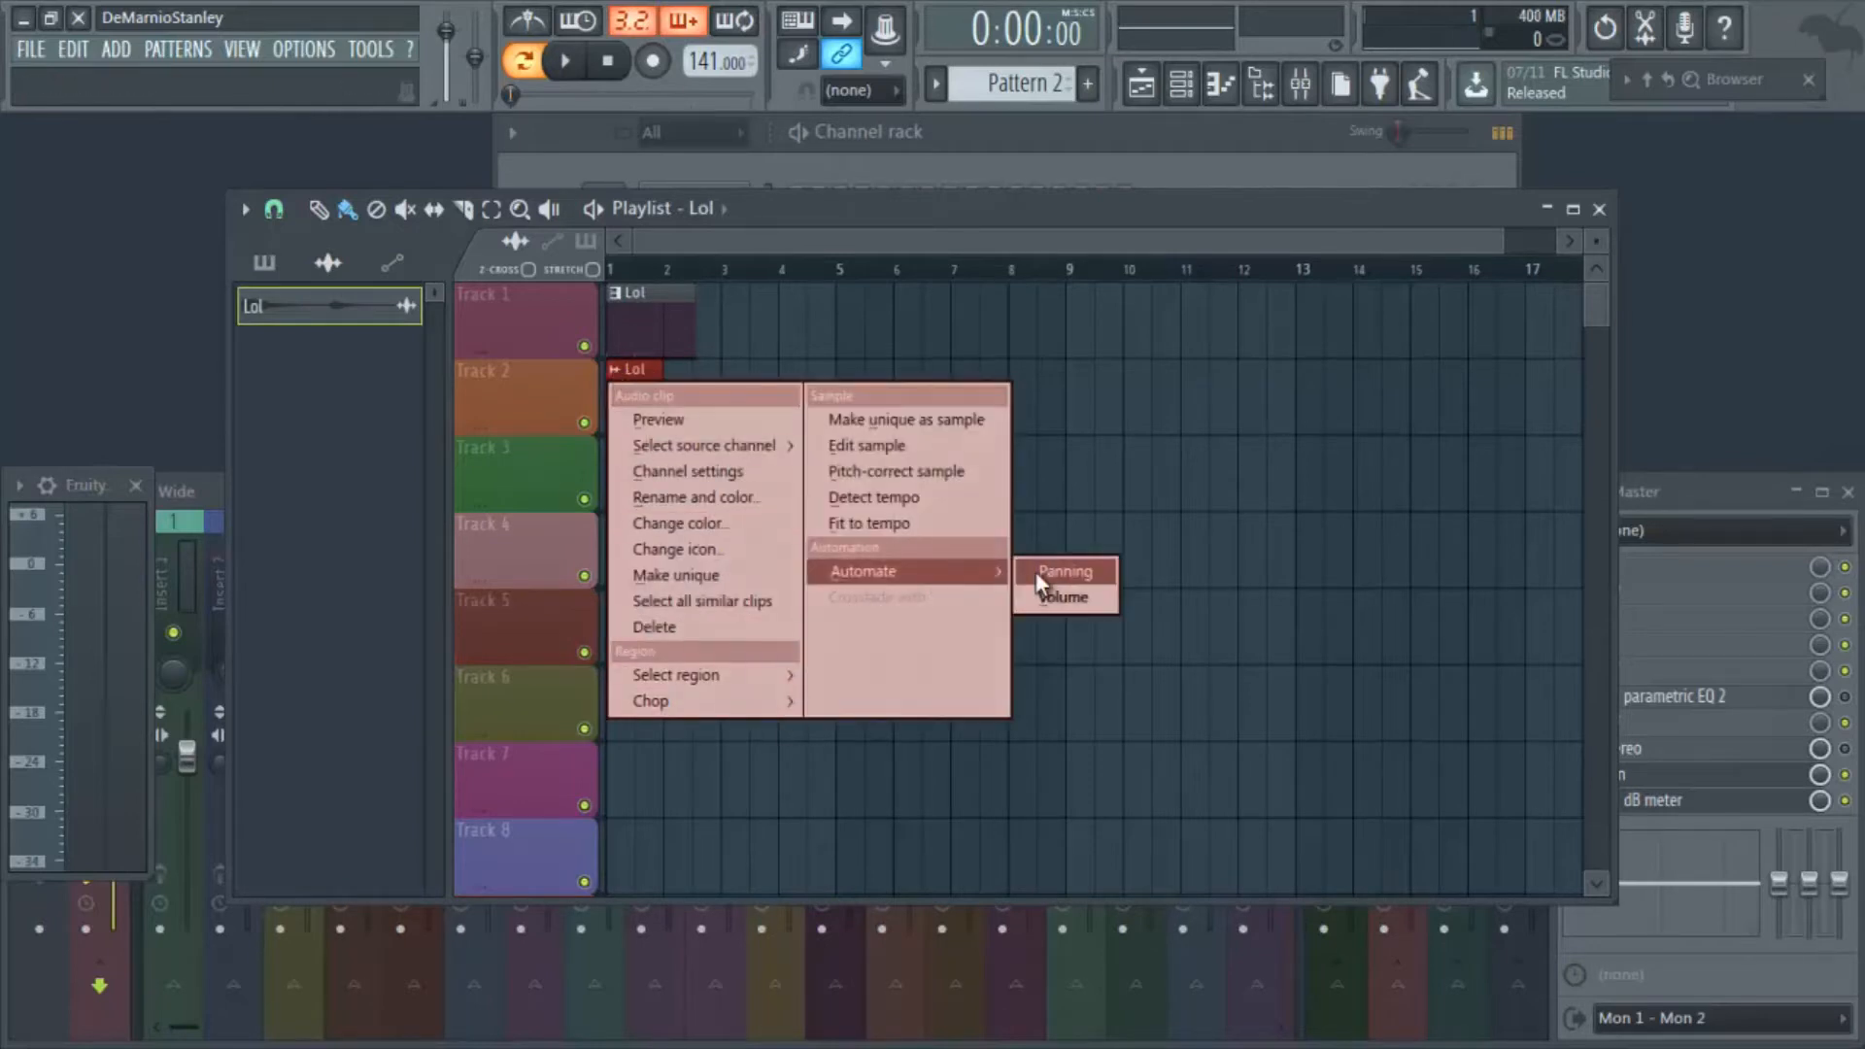
pyautogui.click(1064, 597)
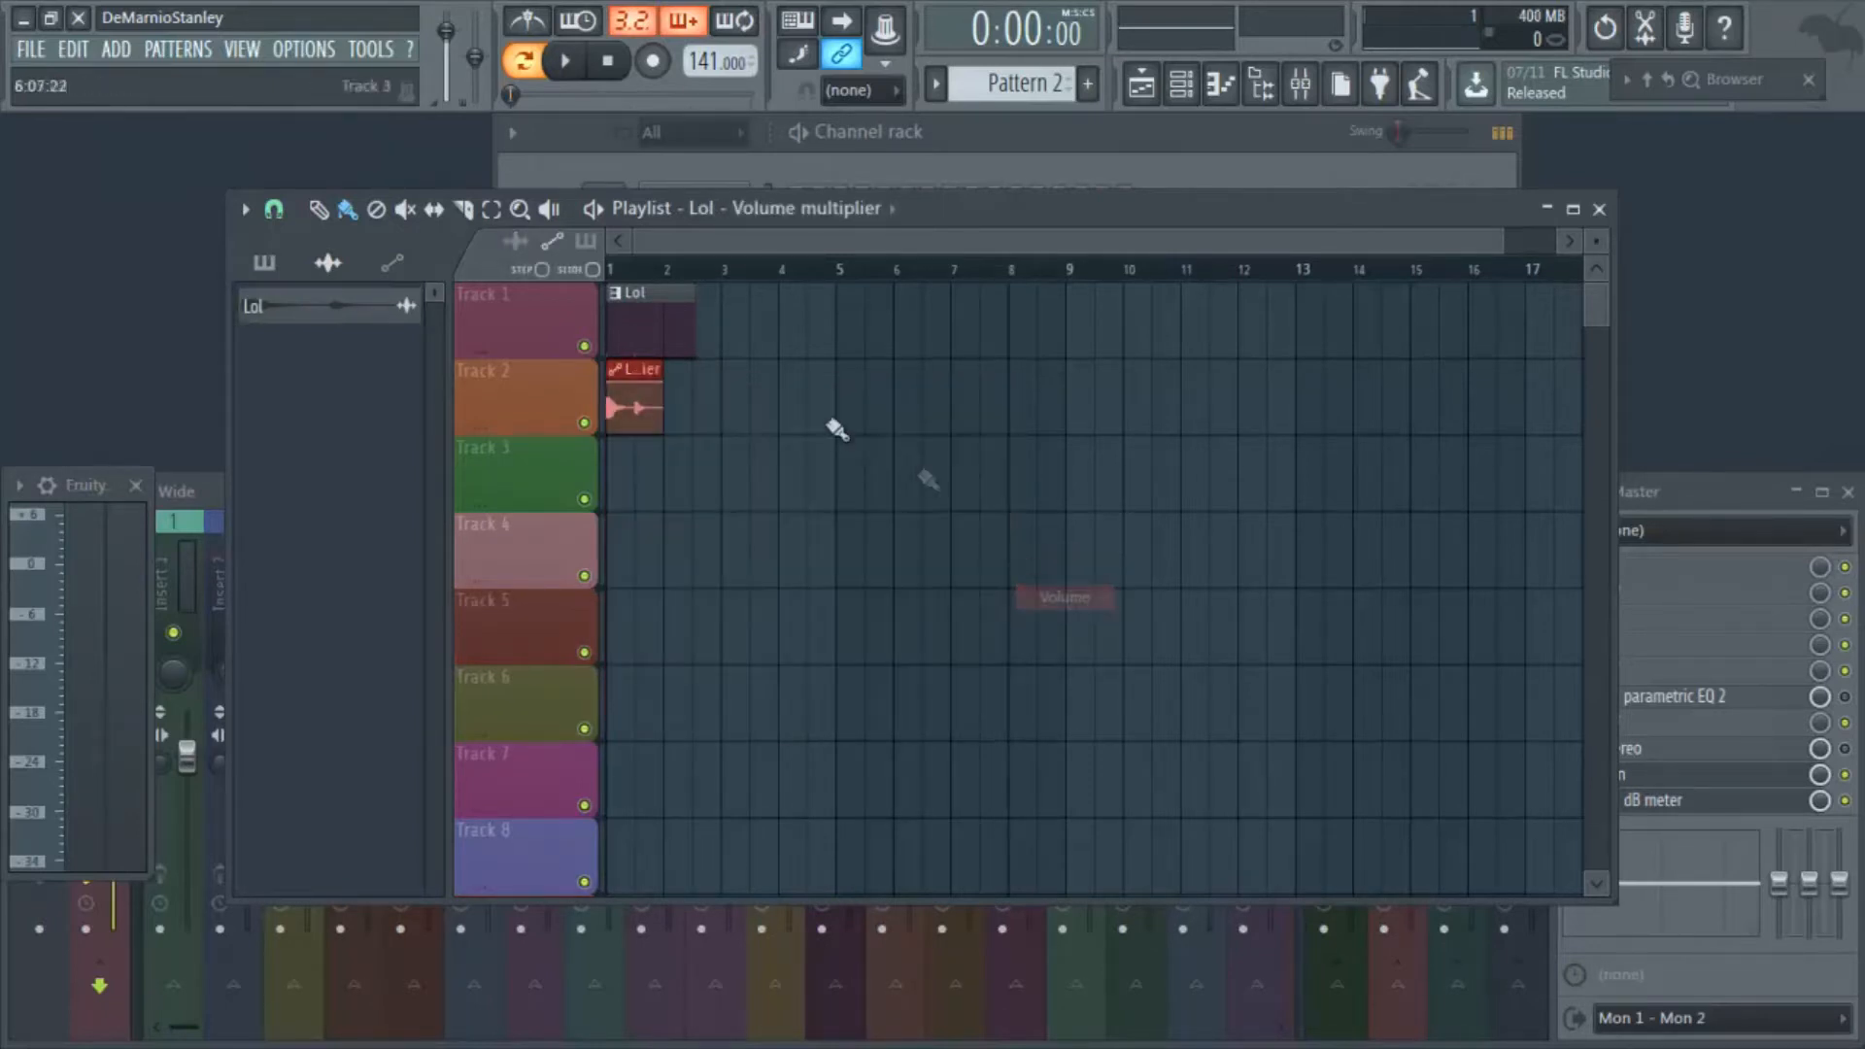
pyautogui.click(392, 262)
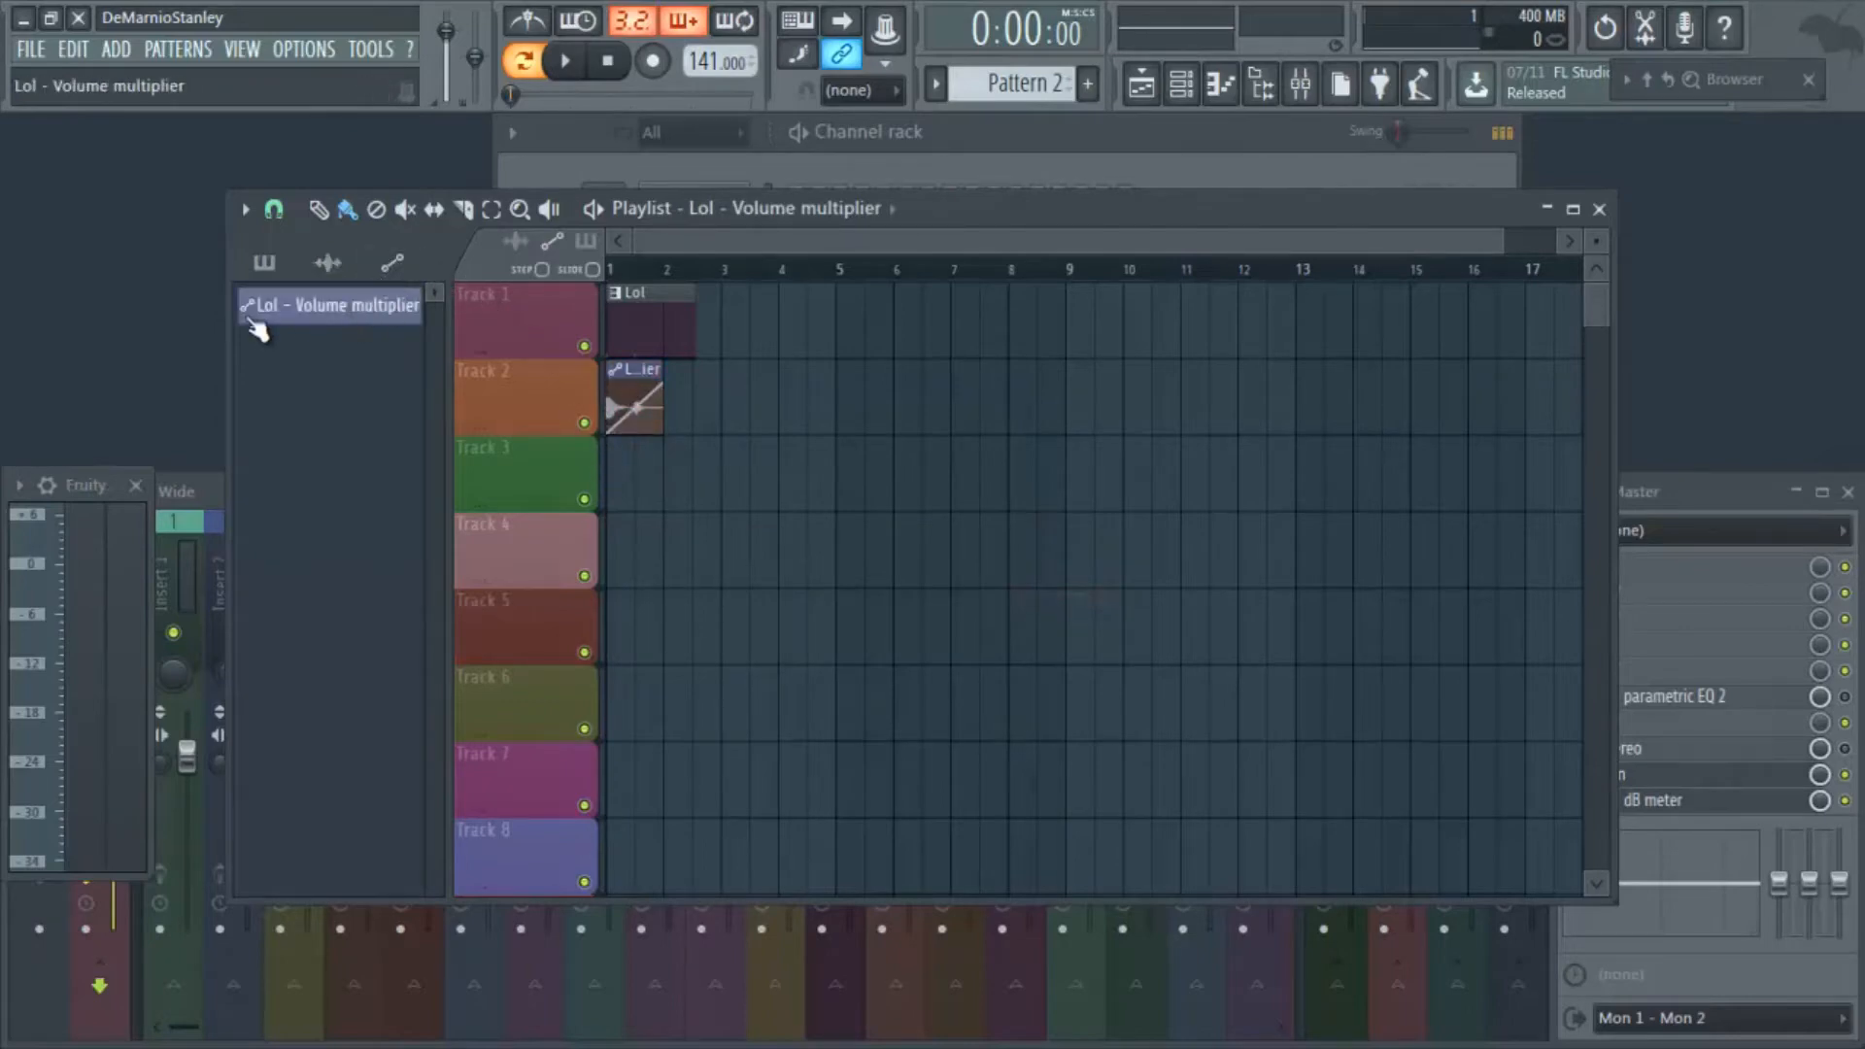
# Examine the available options for the volume automation clip and the Lol pattern in the picker and playlist.
pyautogui.rightClick(310, 321)
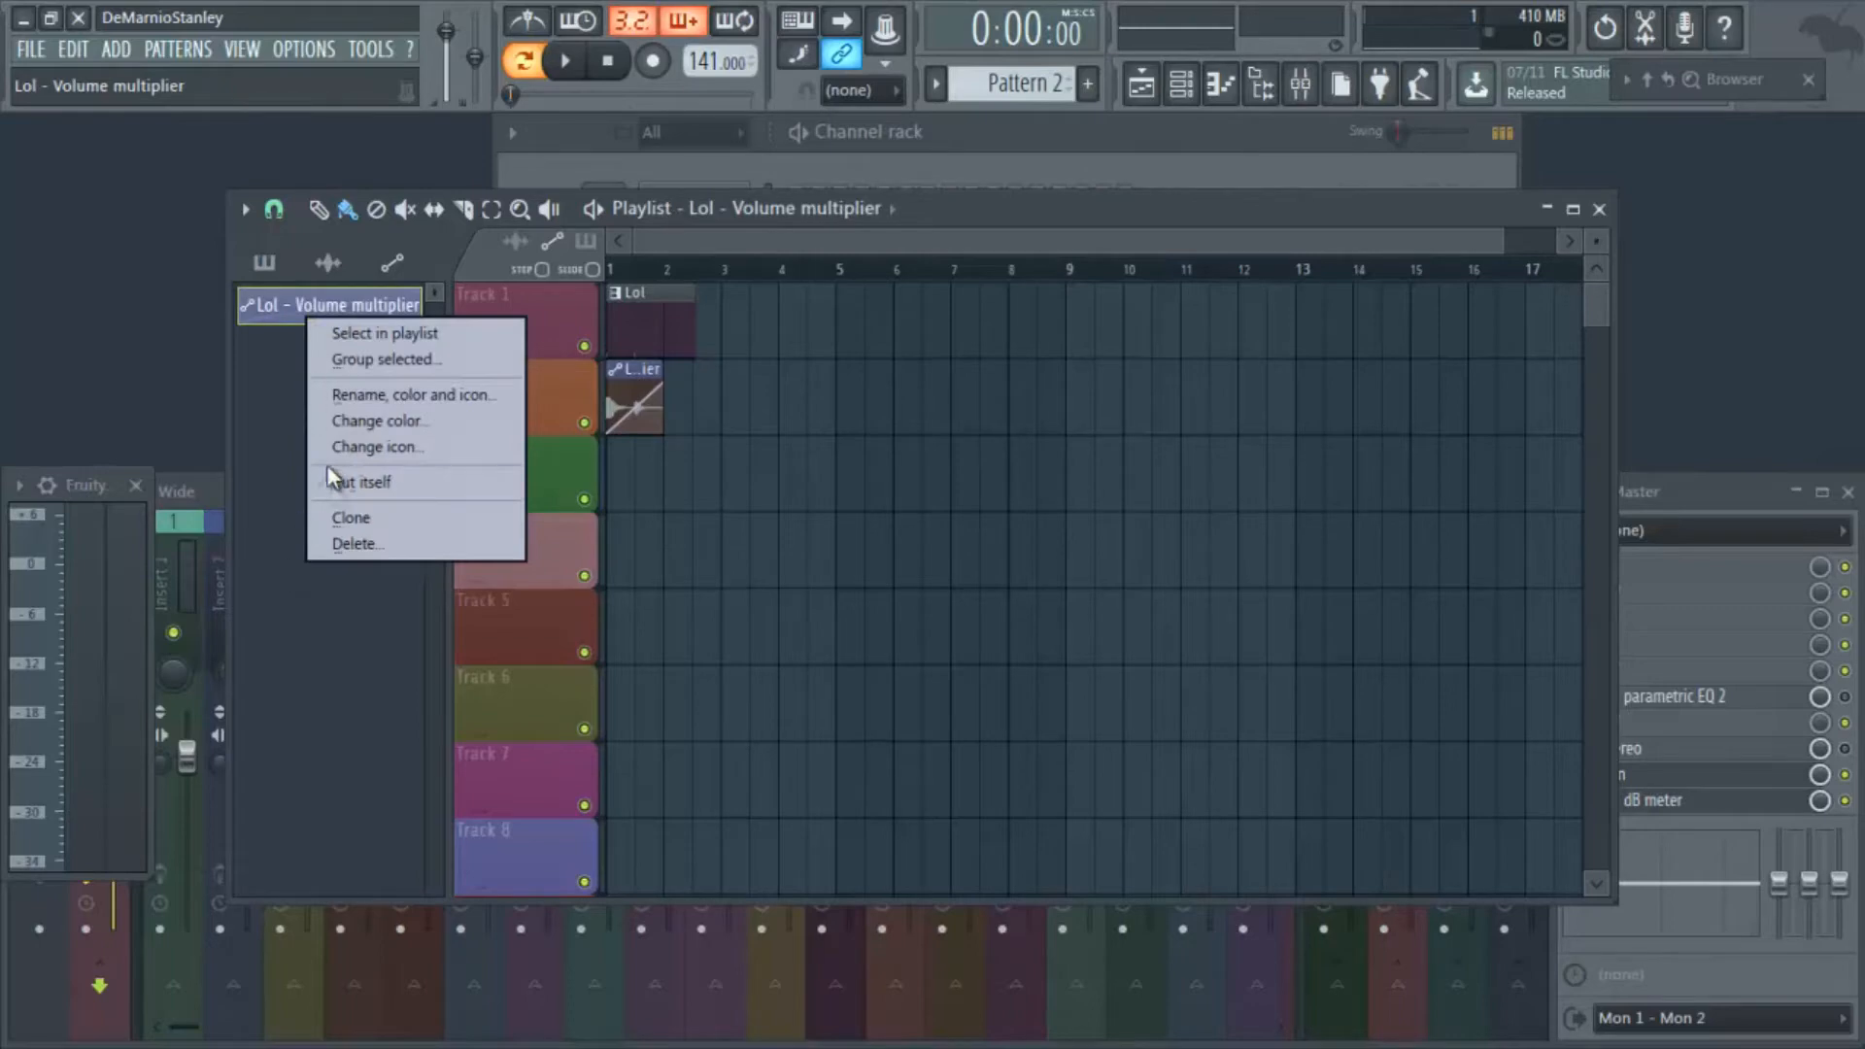
pyautogui.click(277, 507)
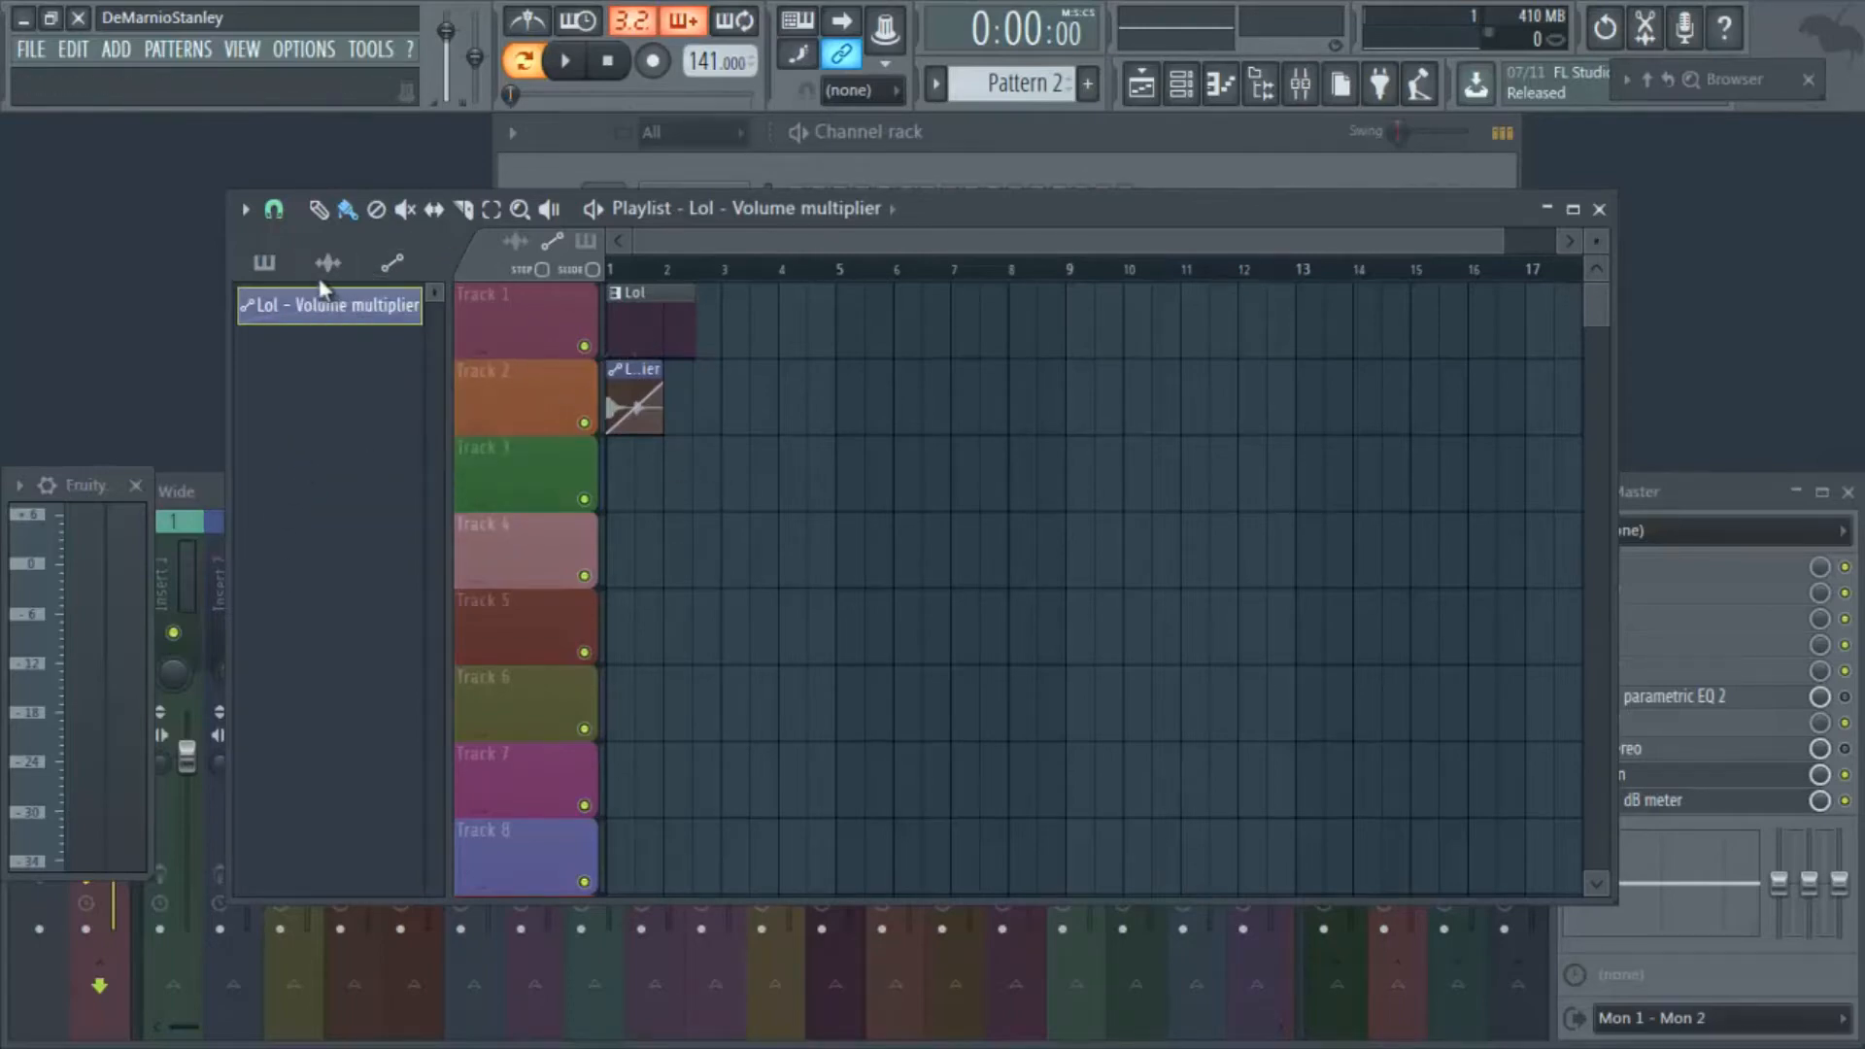
pyautogui.click(265, 262)
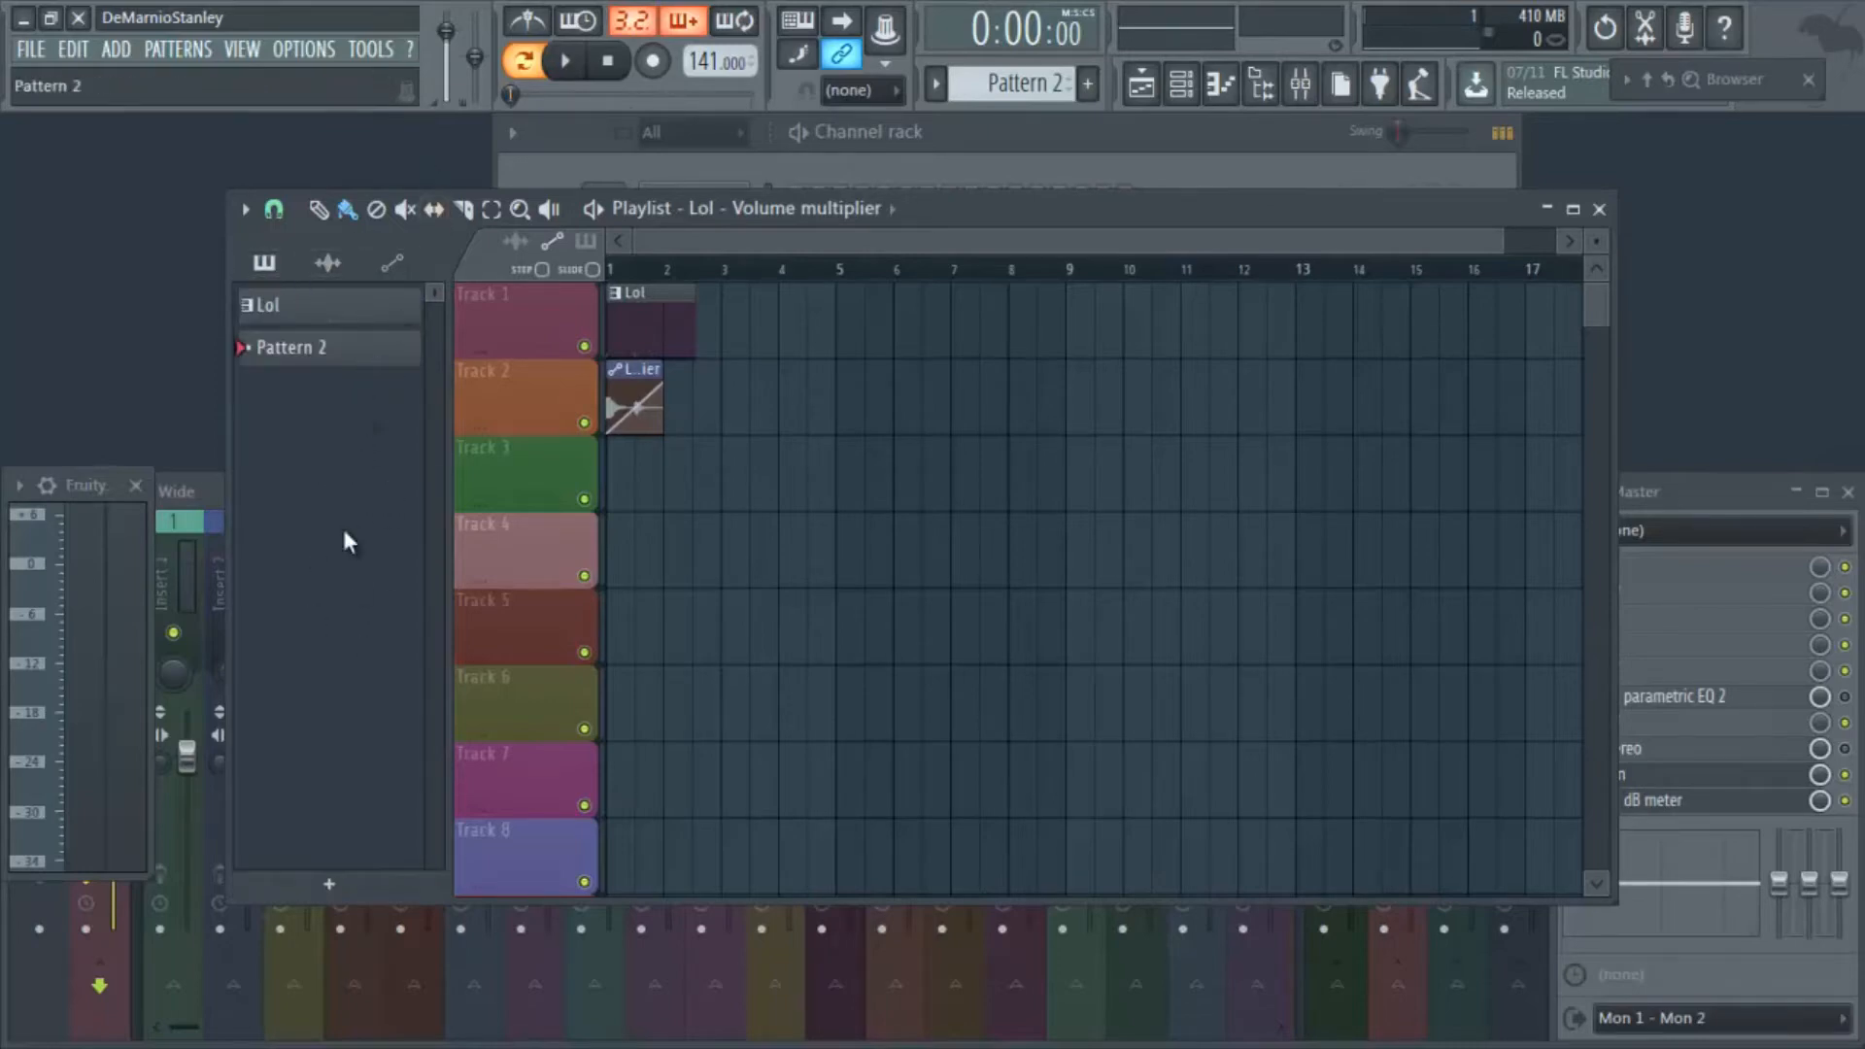
pyautogui.rightClick(326, 307)
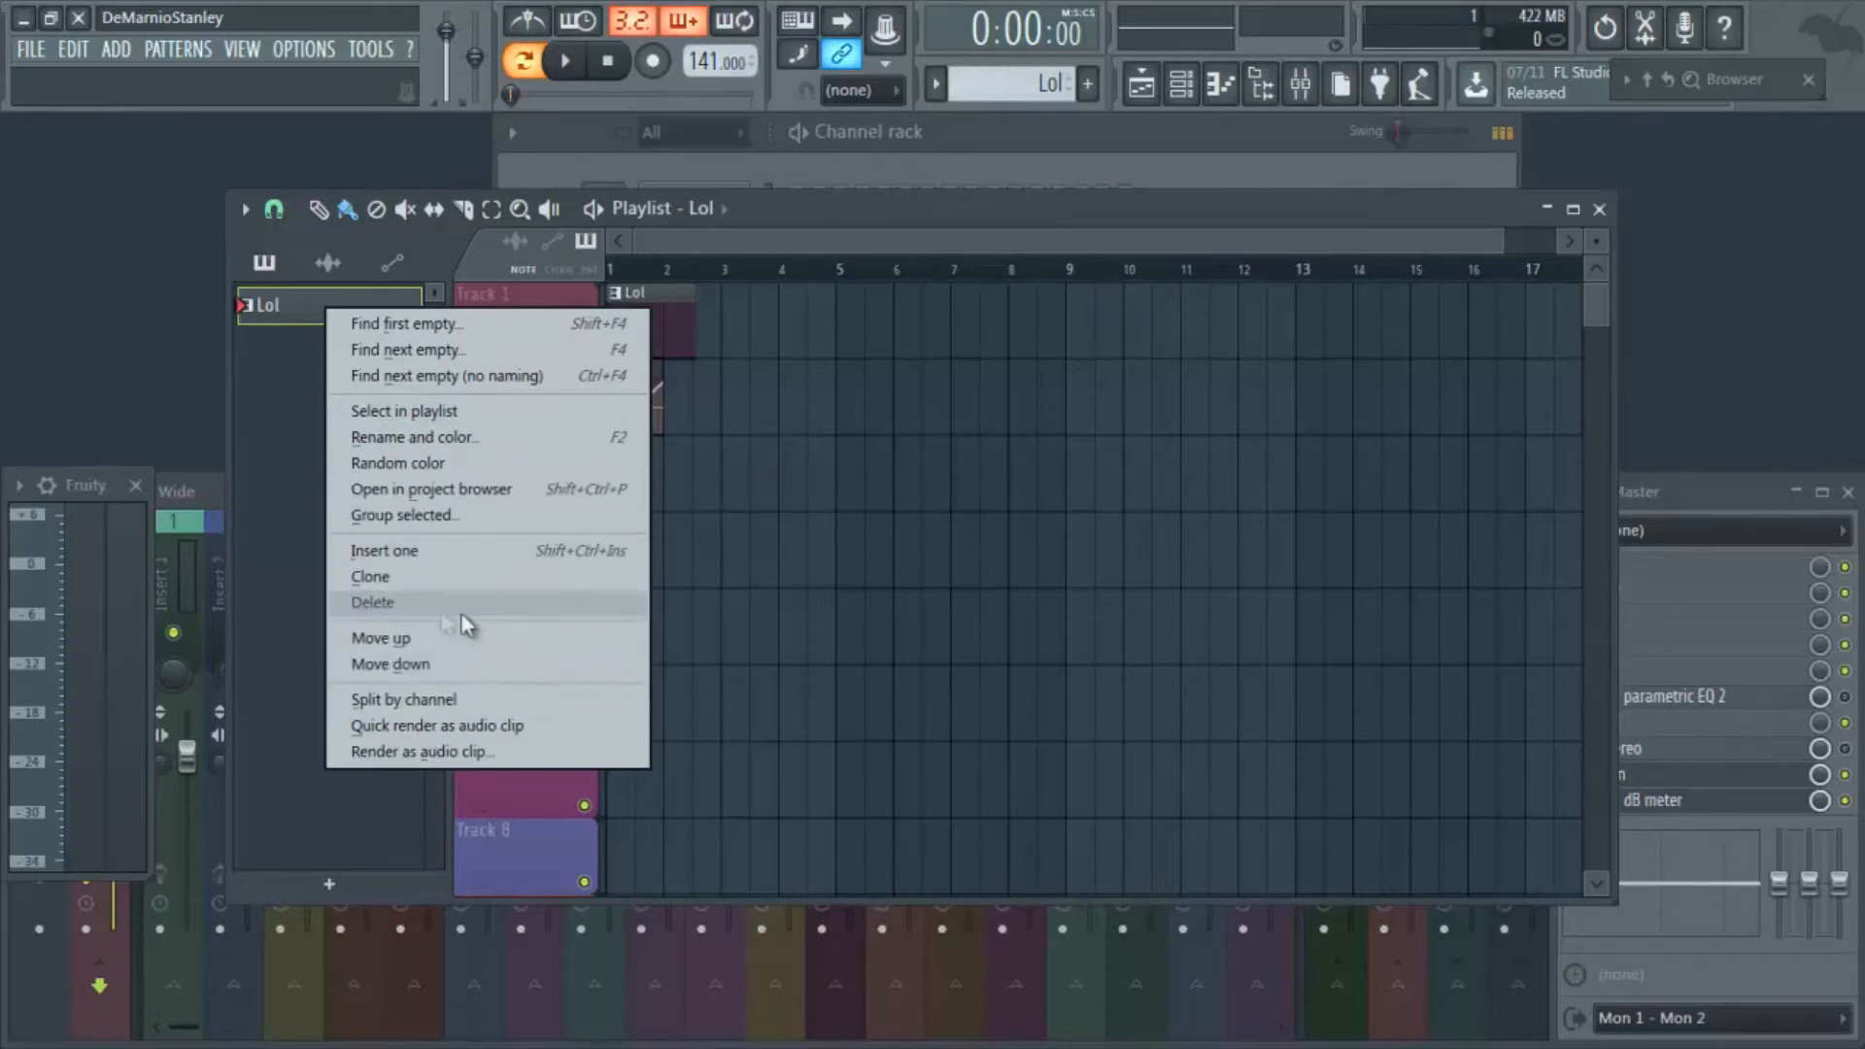
pyautogui.click(270, 414)
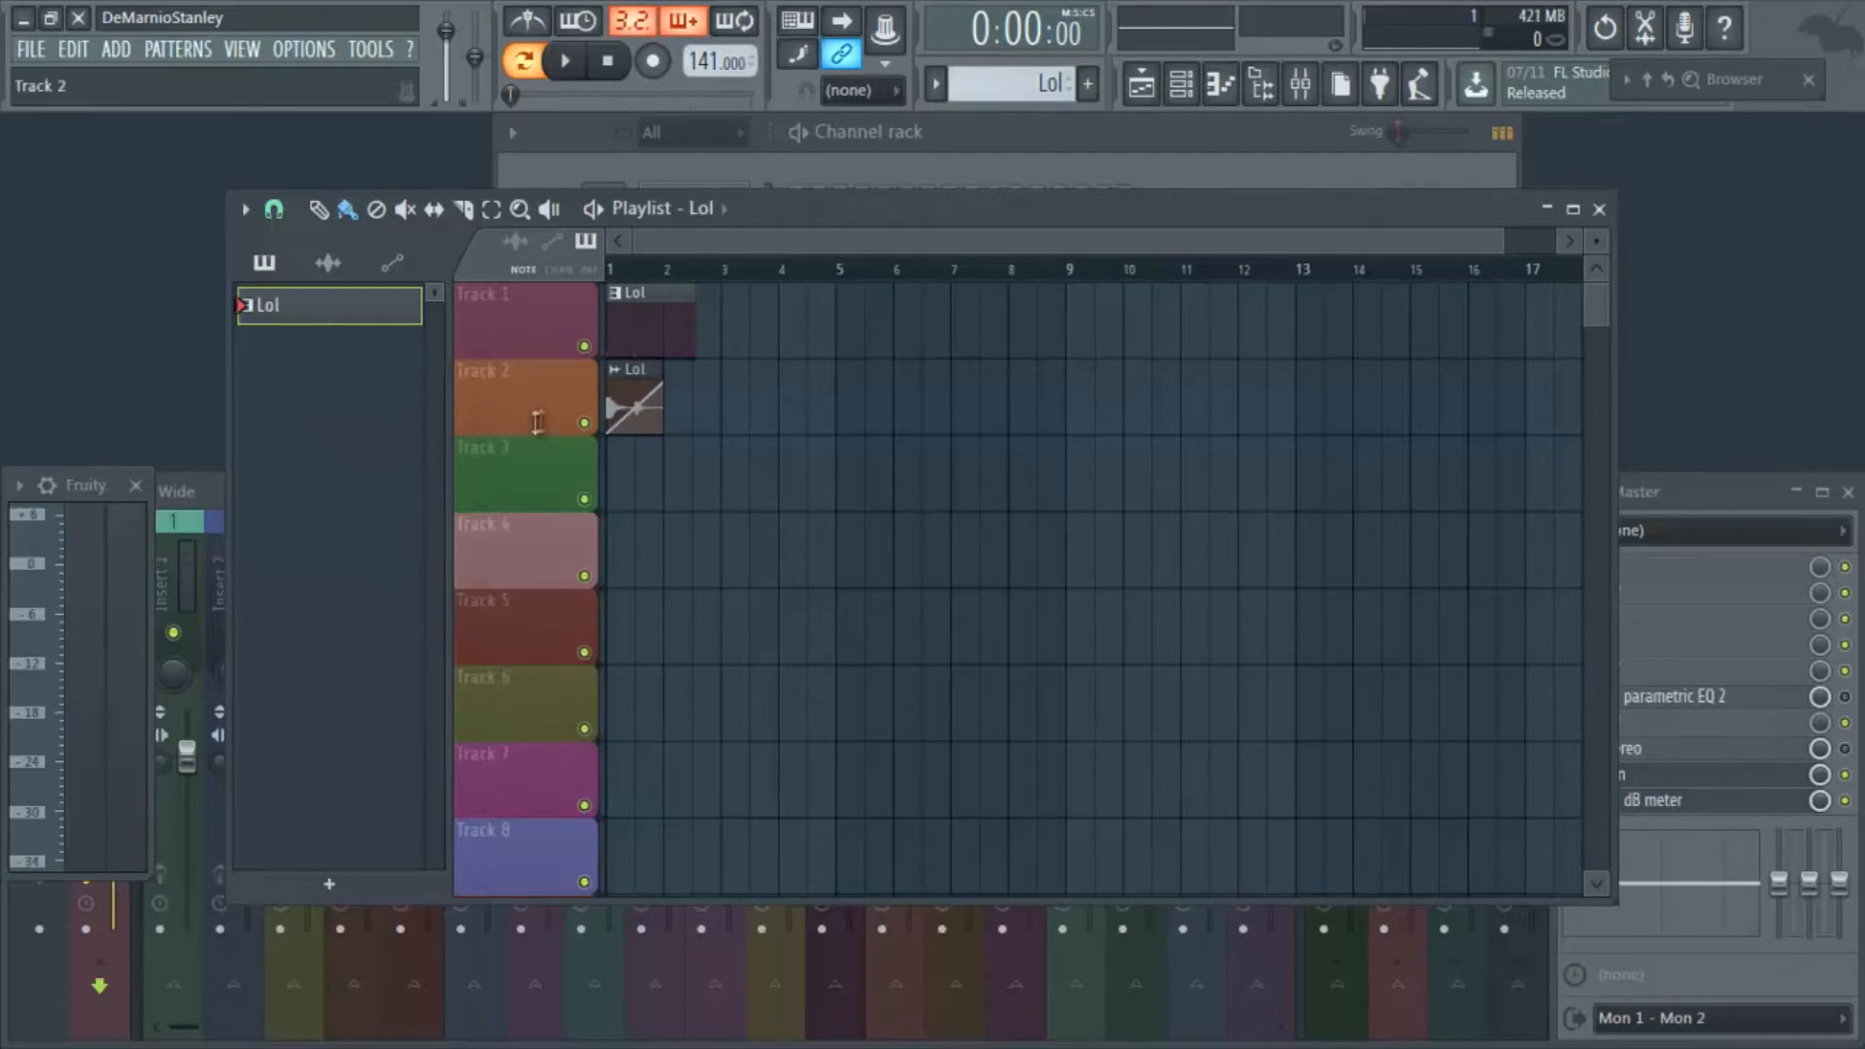
pyautogui.click(394, 270)
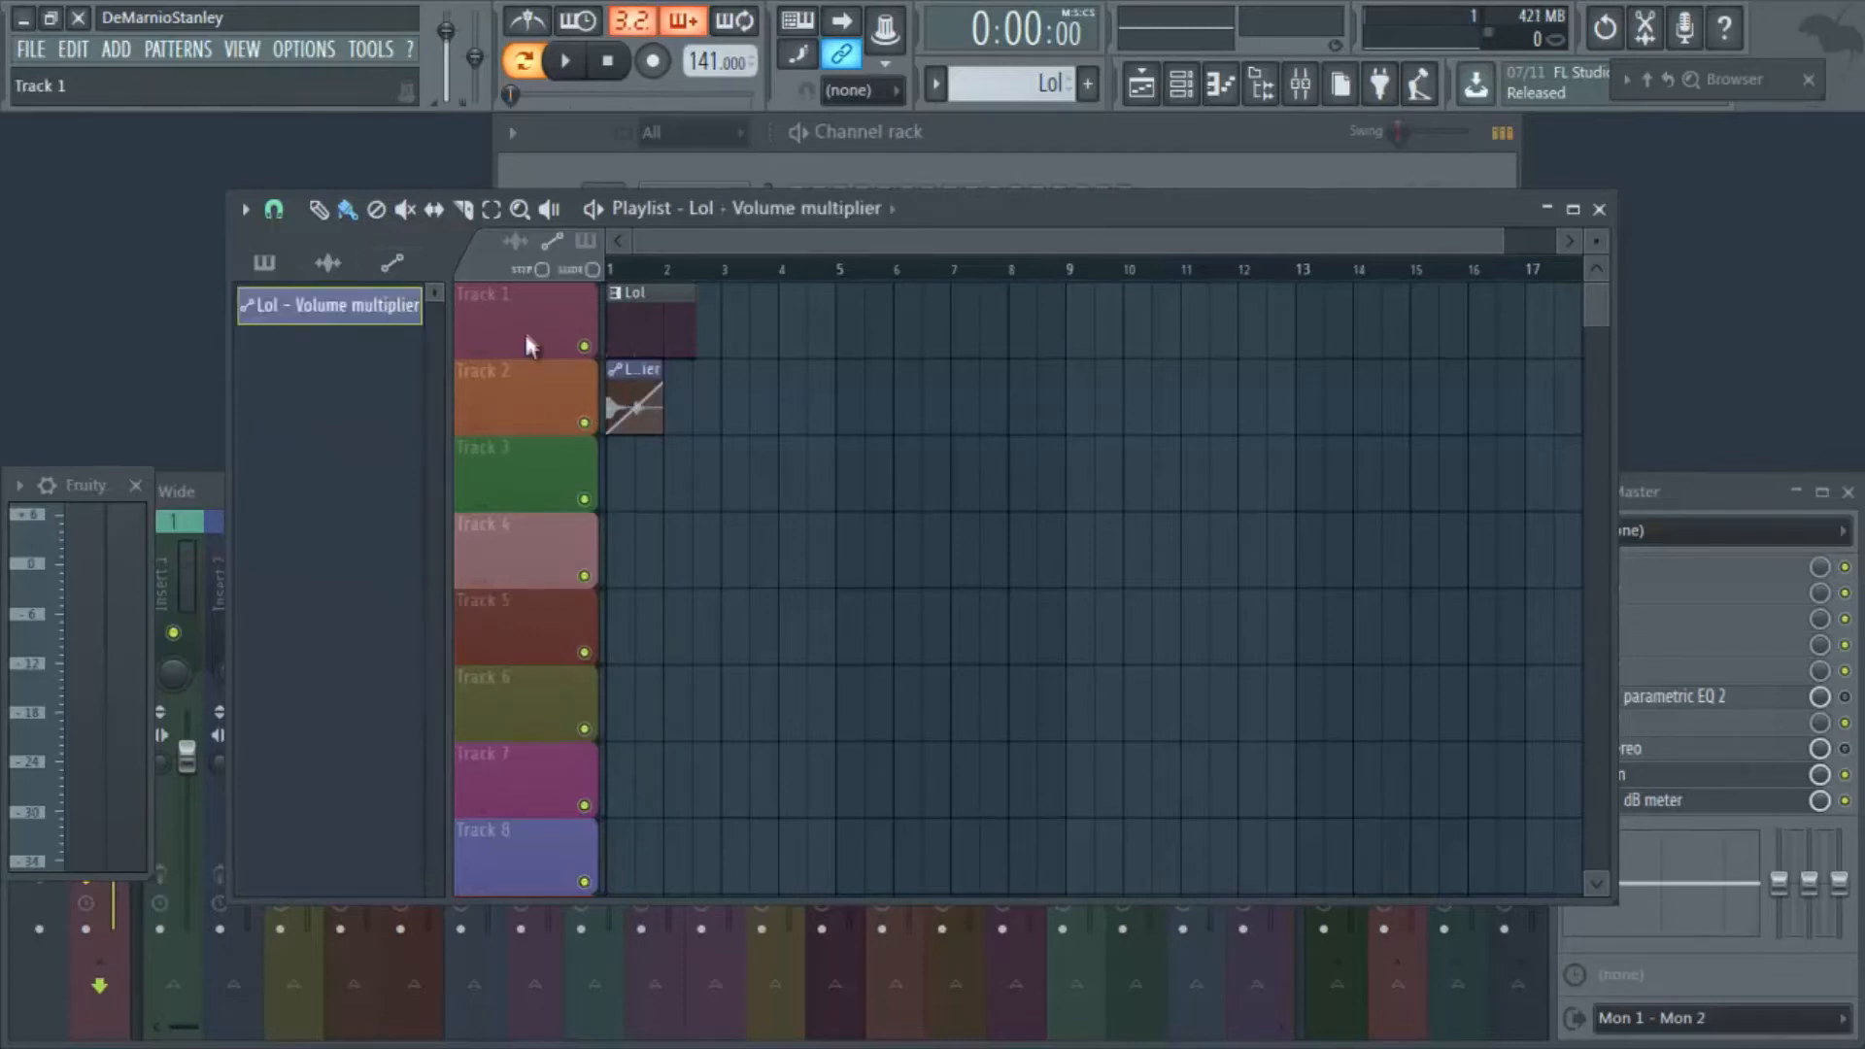
pyautogui.rightClick(610, 385)
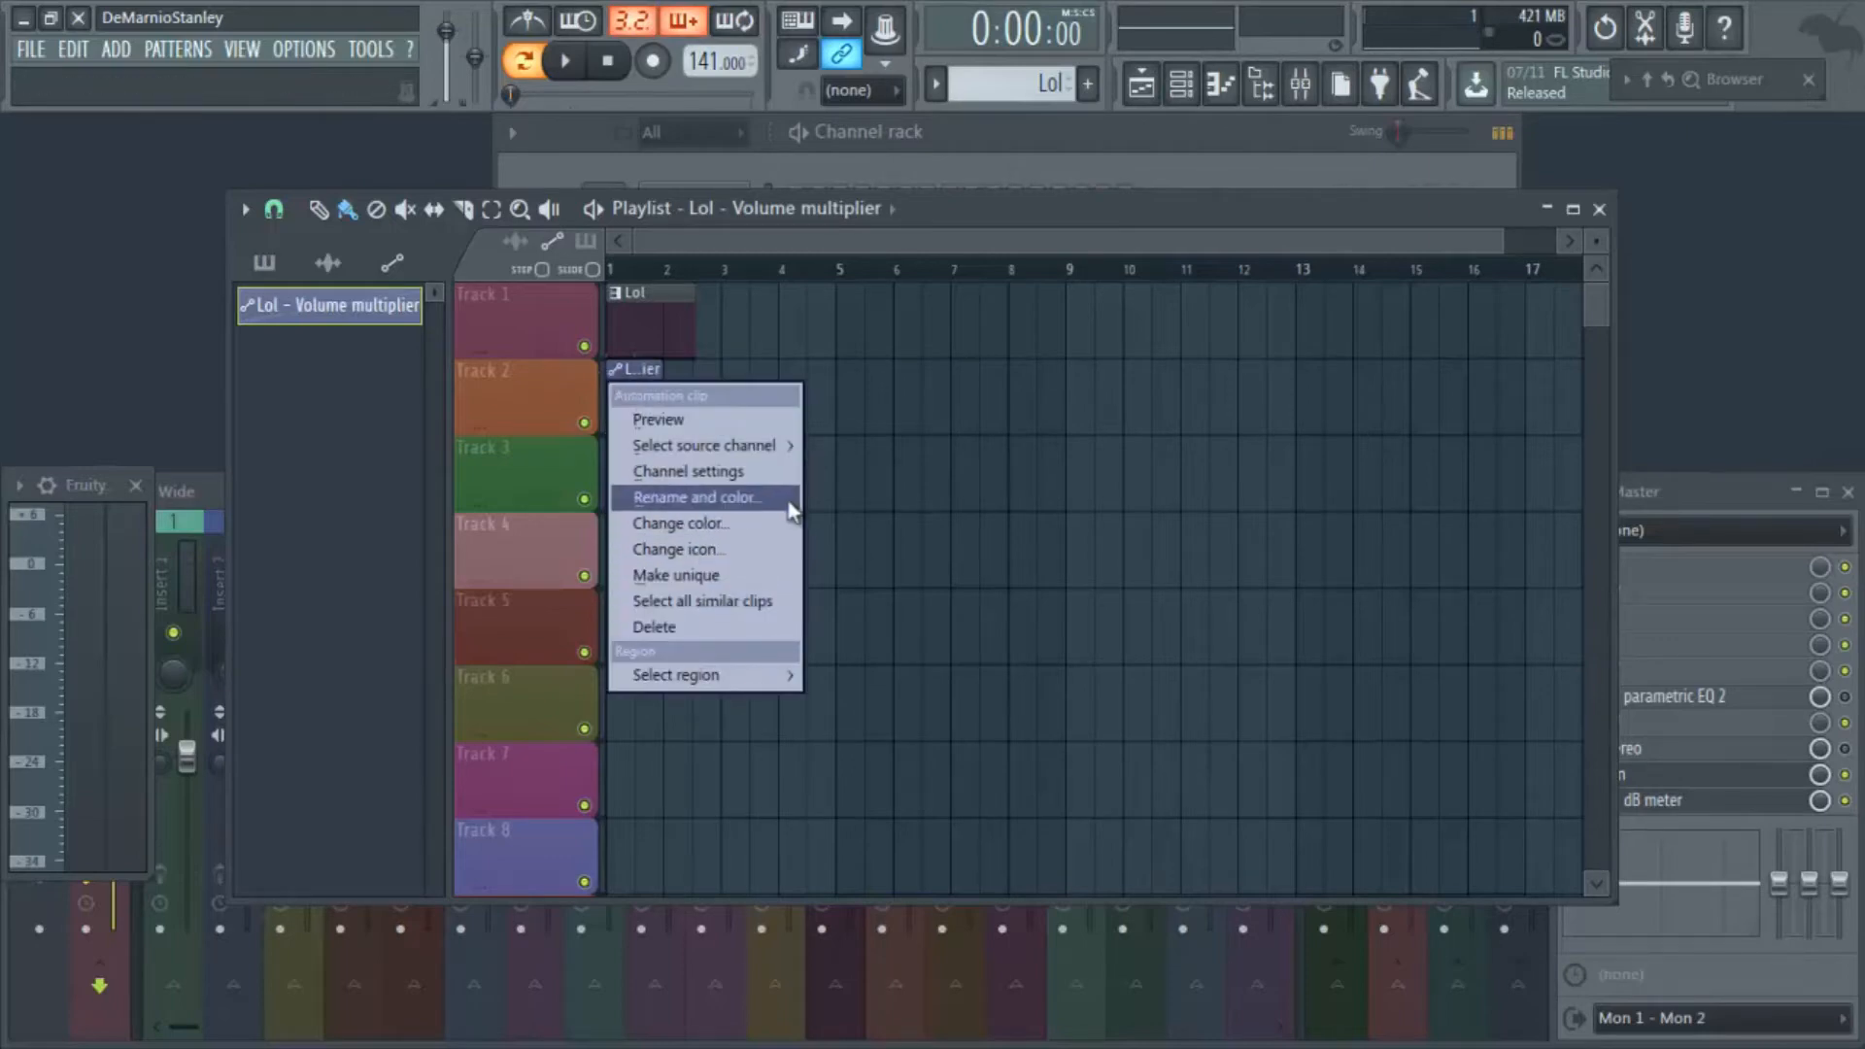
pyautogui.click(861, 419)
# Add a control point to the Track 2 volume automation curve at about 1:13:09 and 82%.
pyautogui.scroll(6, 666, 266)
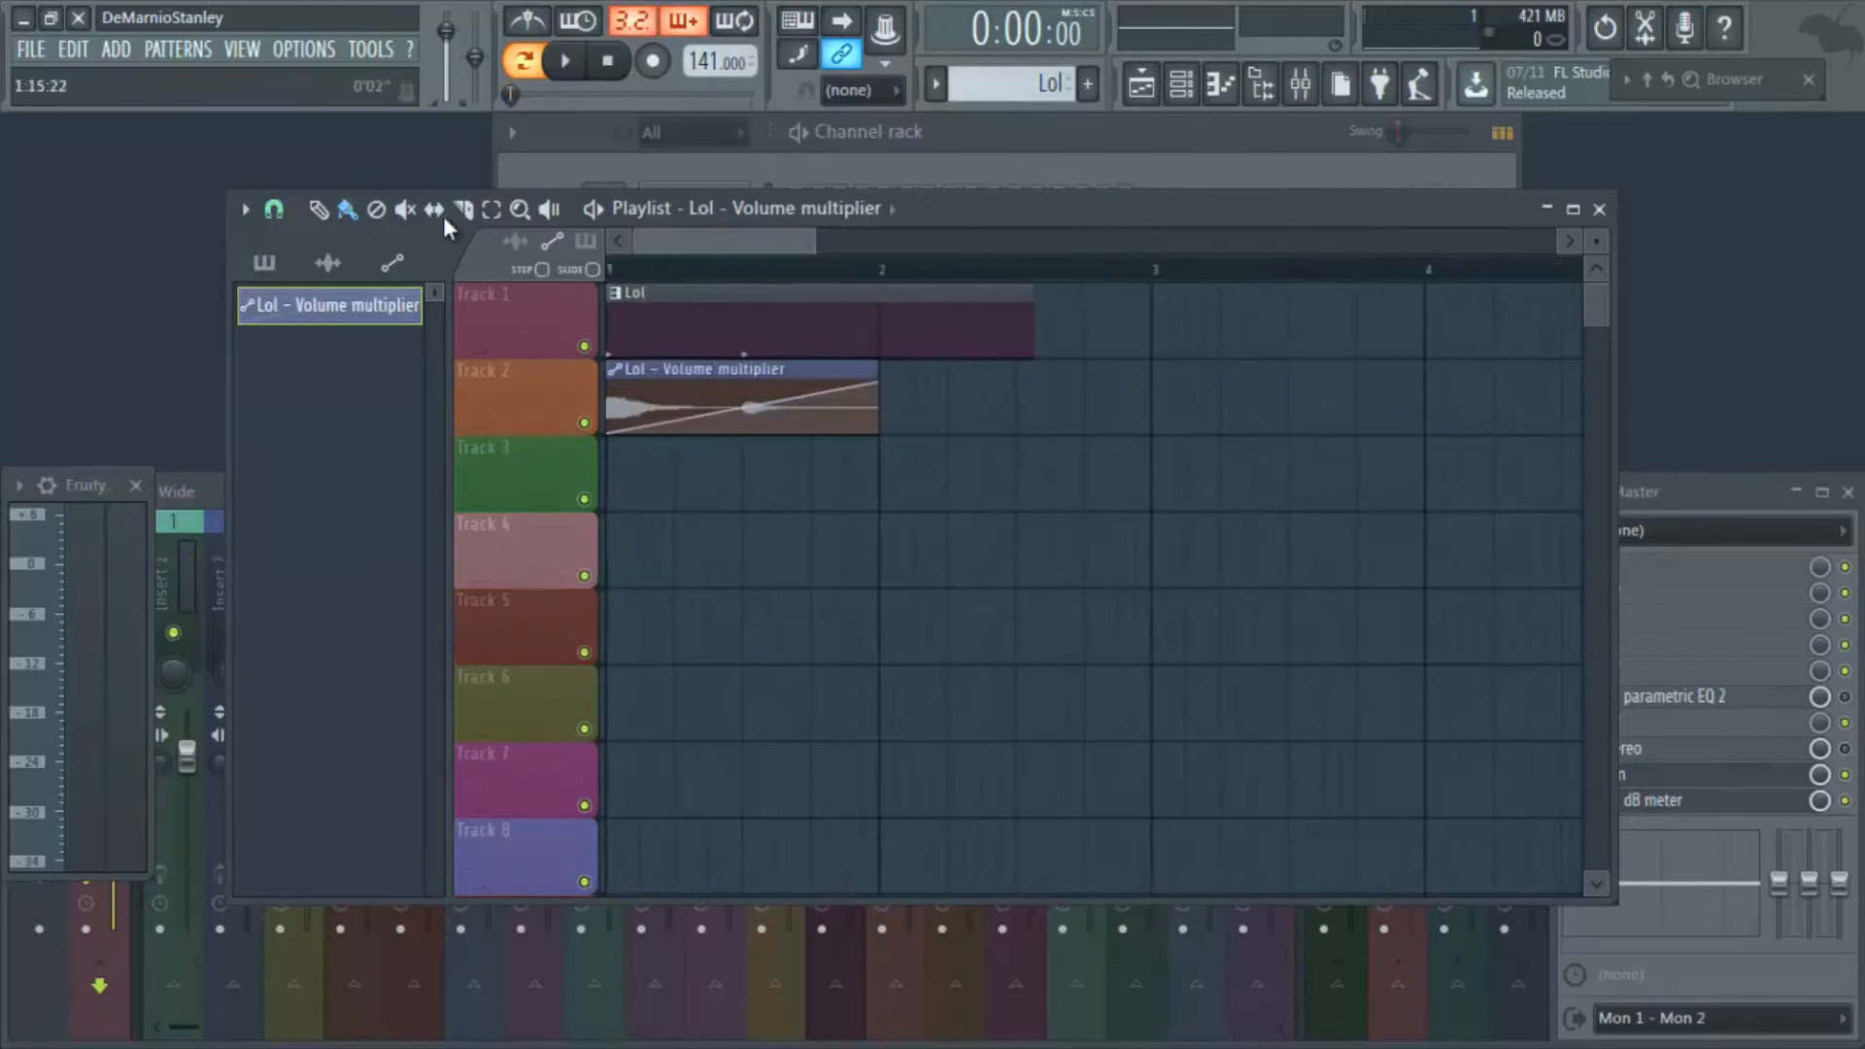
pyautogui.scroll(2, 1592, 242)
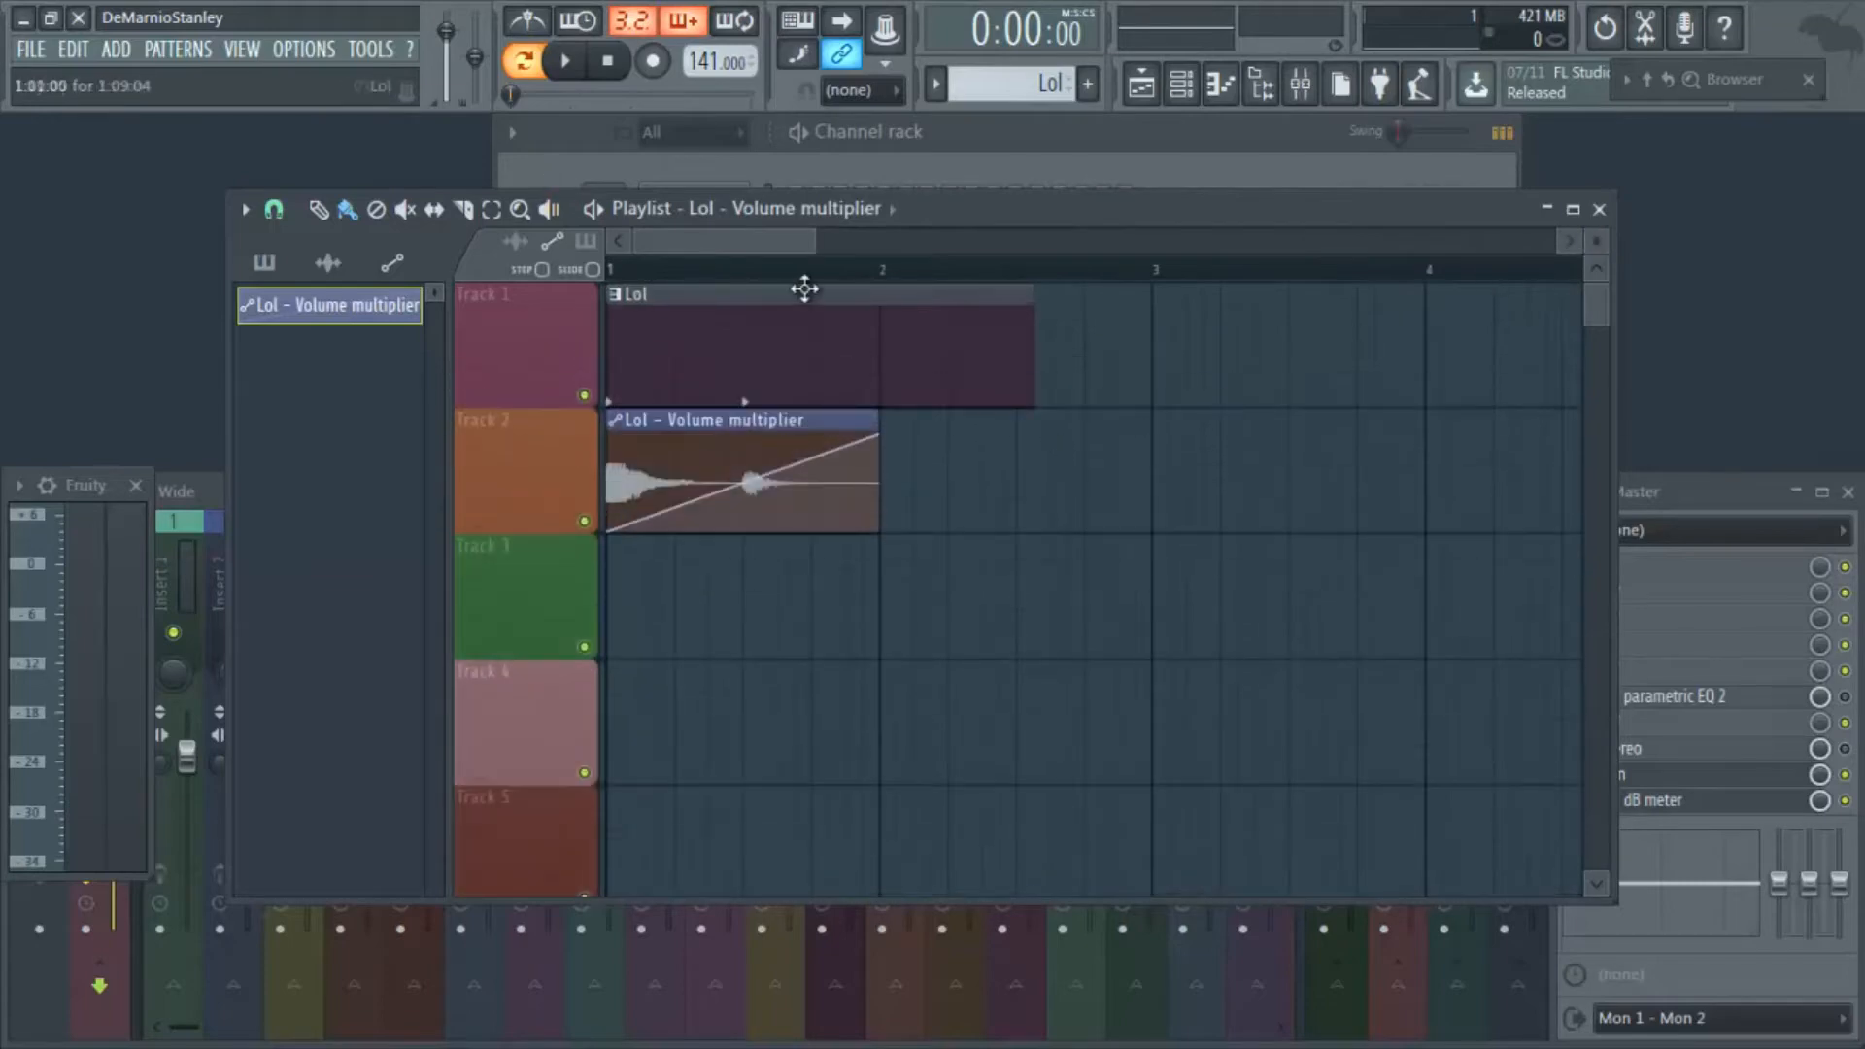
pyautogui.scroll(3, 784, 258)
pyautogui.scroll(2, 783, 272)
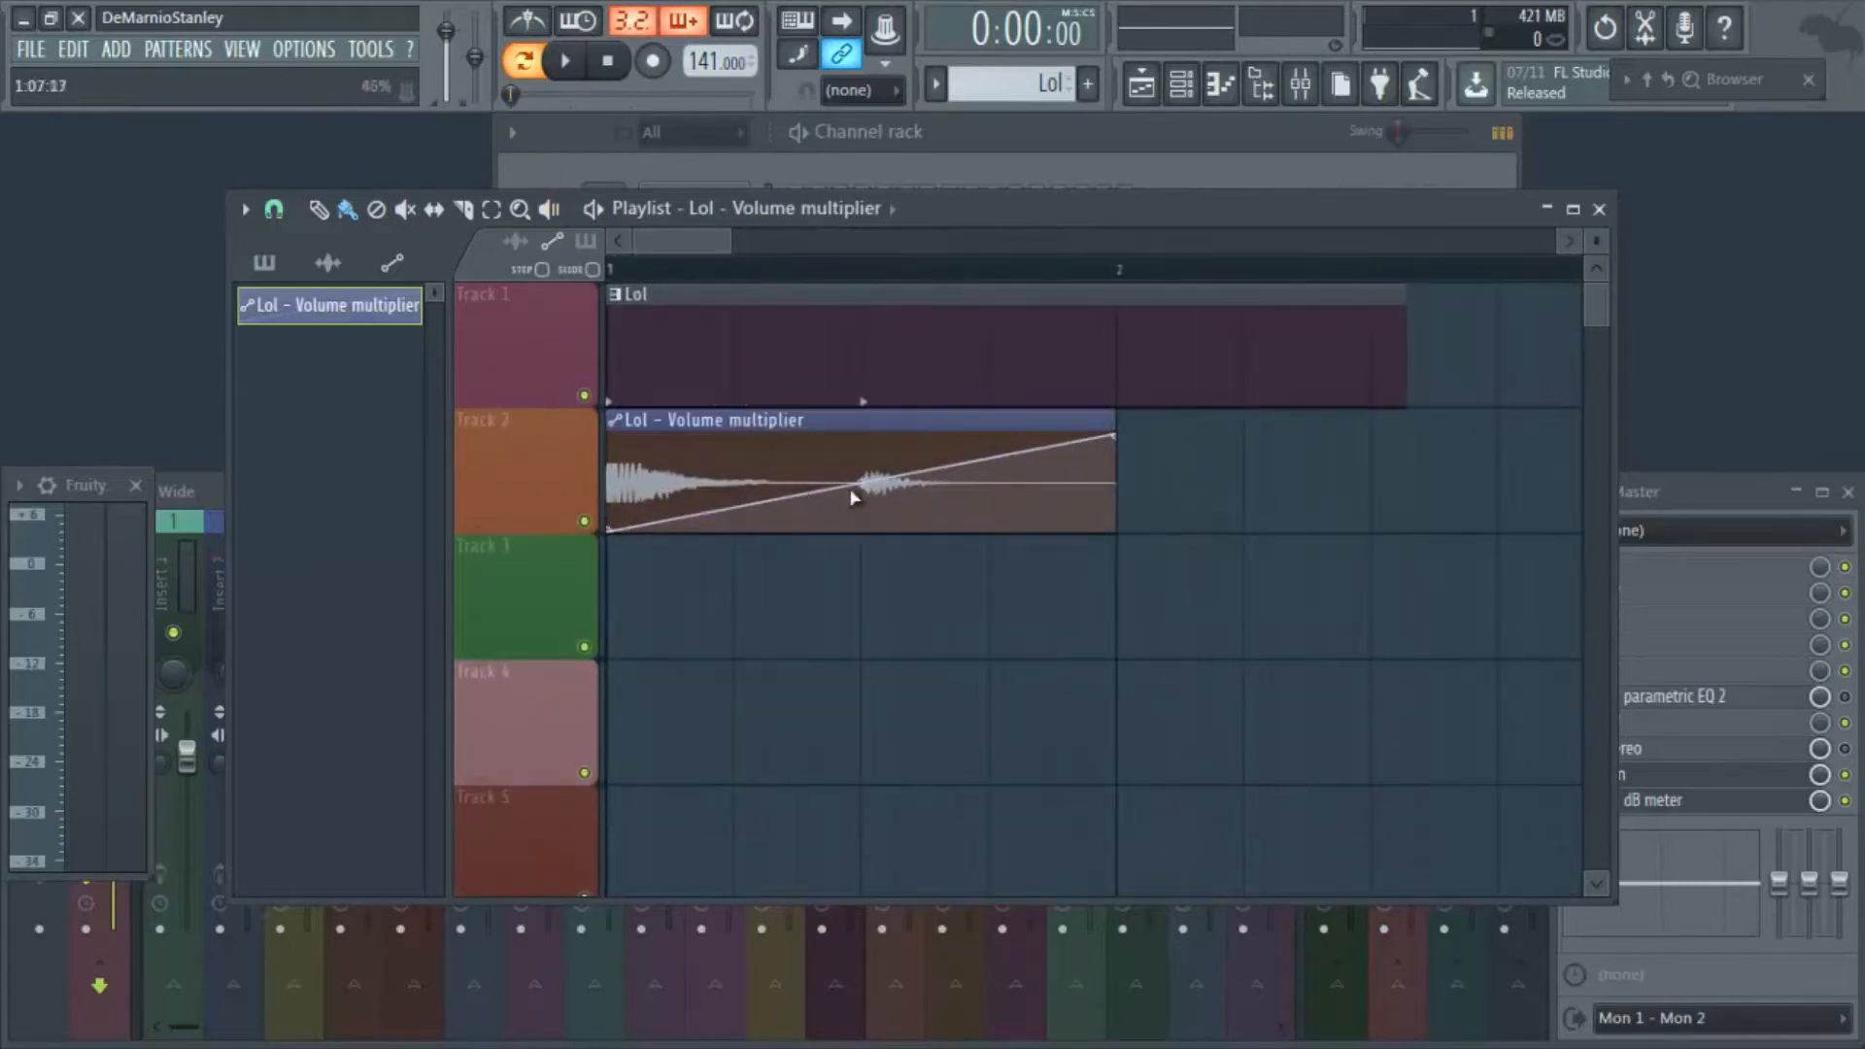
pyautogui.doubleClick(1119, 435)
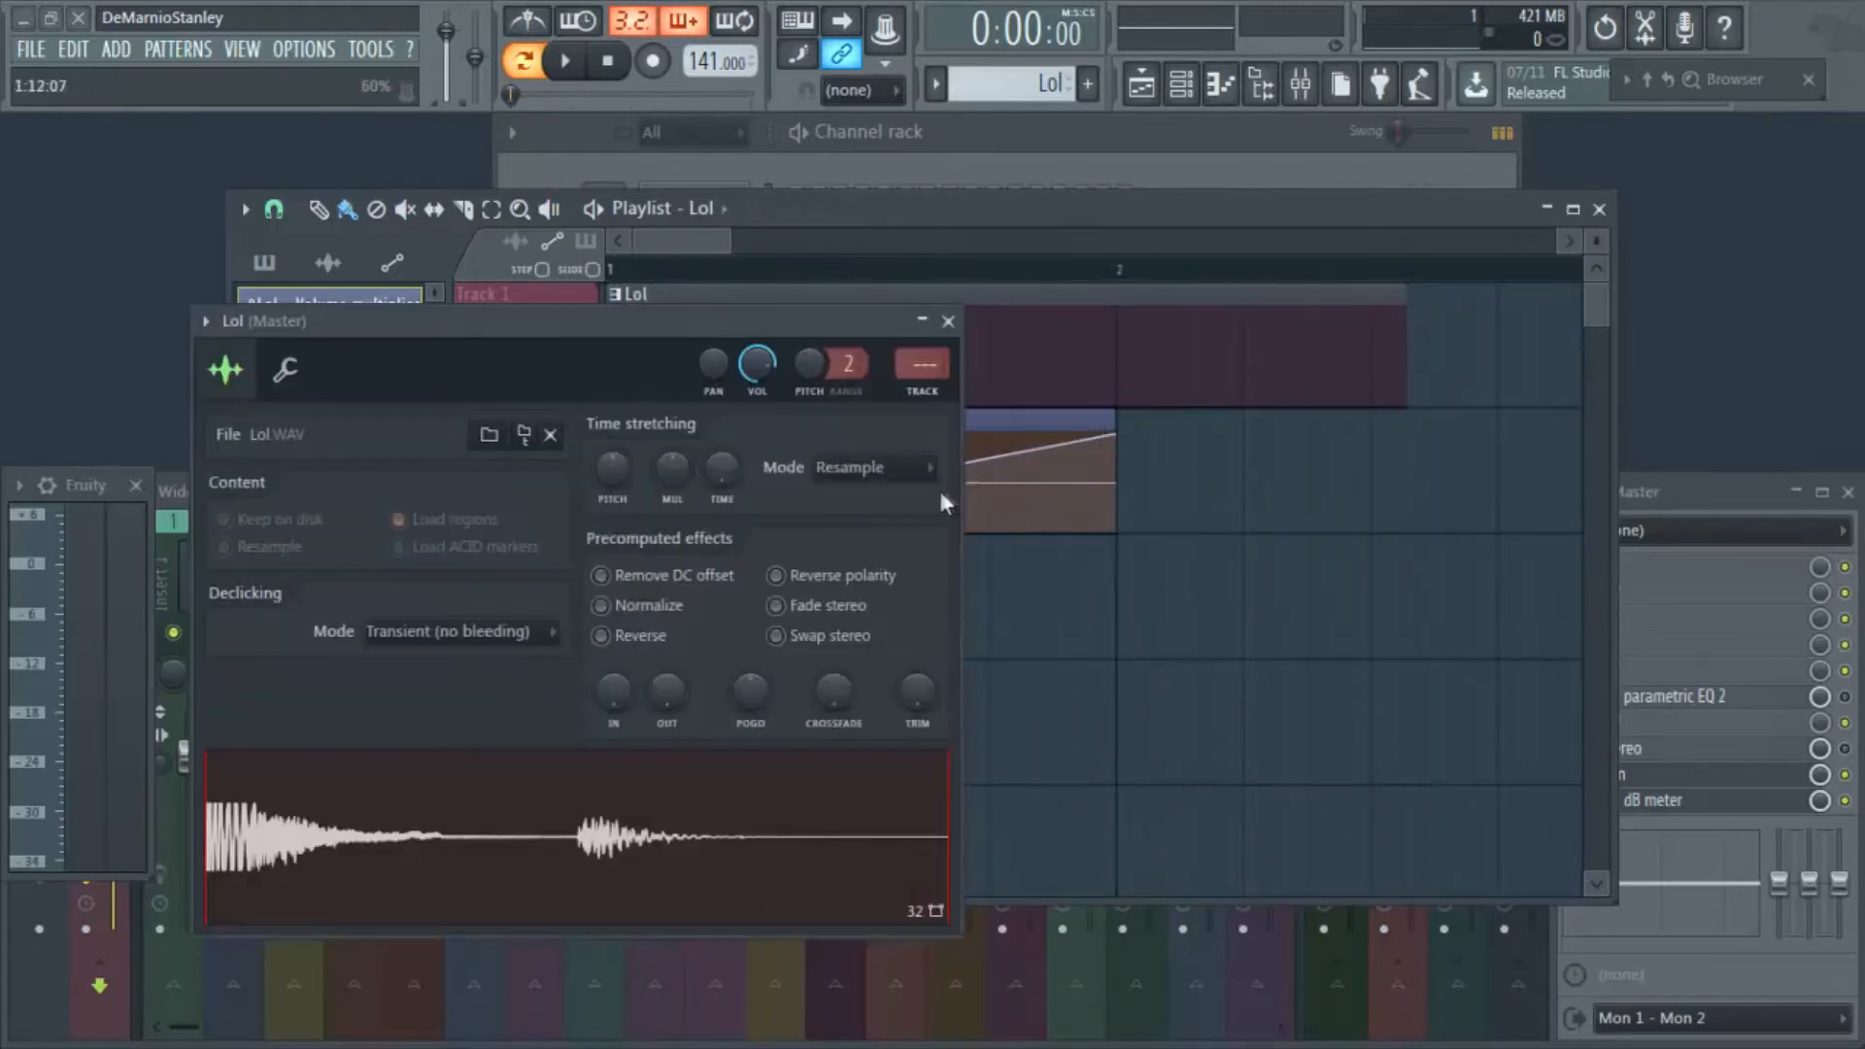
pyautogui.click(946, 319)
pyautogui.moveTo(1116, 434)
pyautogui.mouseDown()
pyautogui.moveTo(1138, 430)
pyautogui.moveTo(1121, 428)
pyautogui.mouseUp()
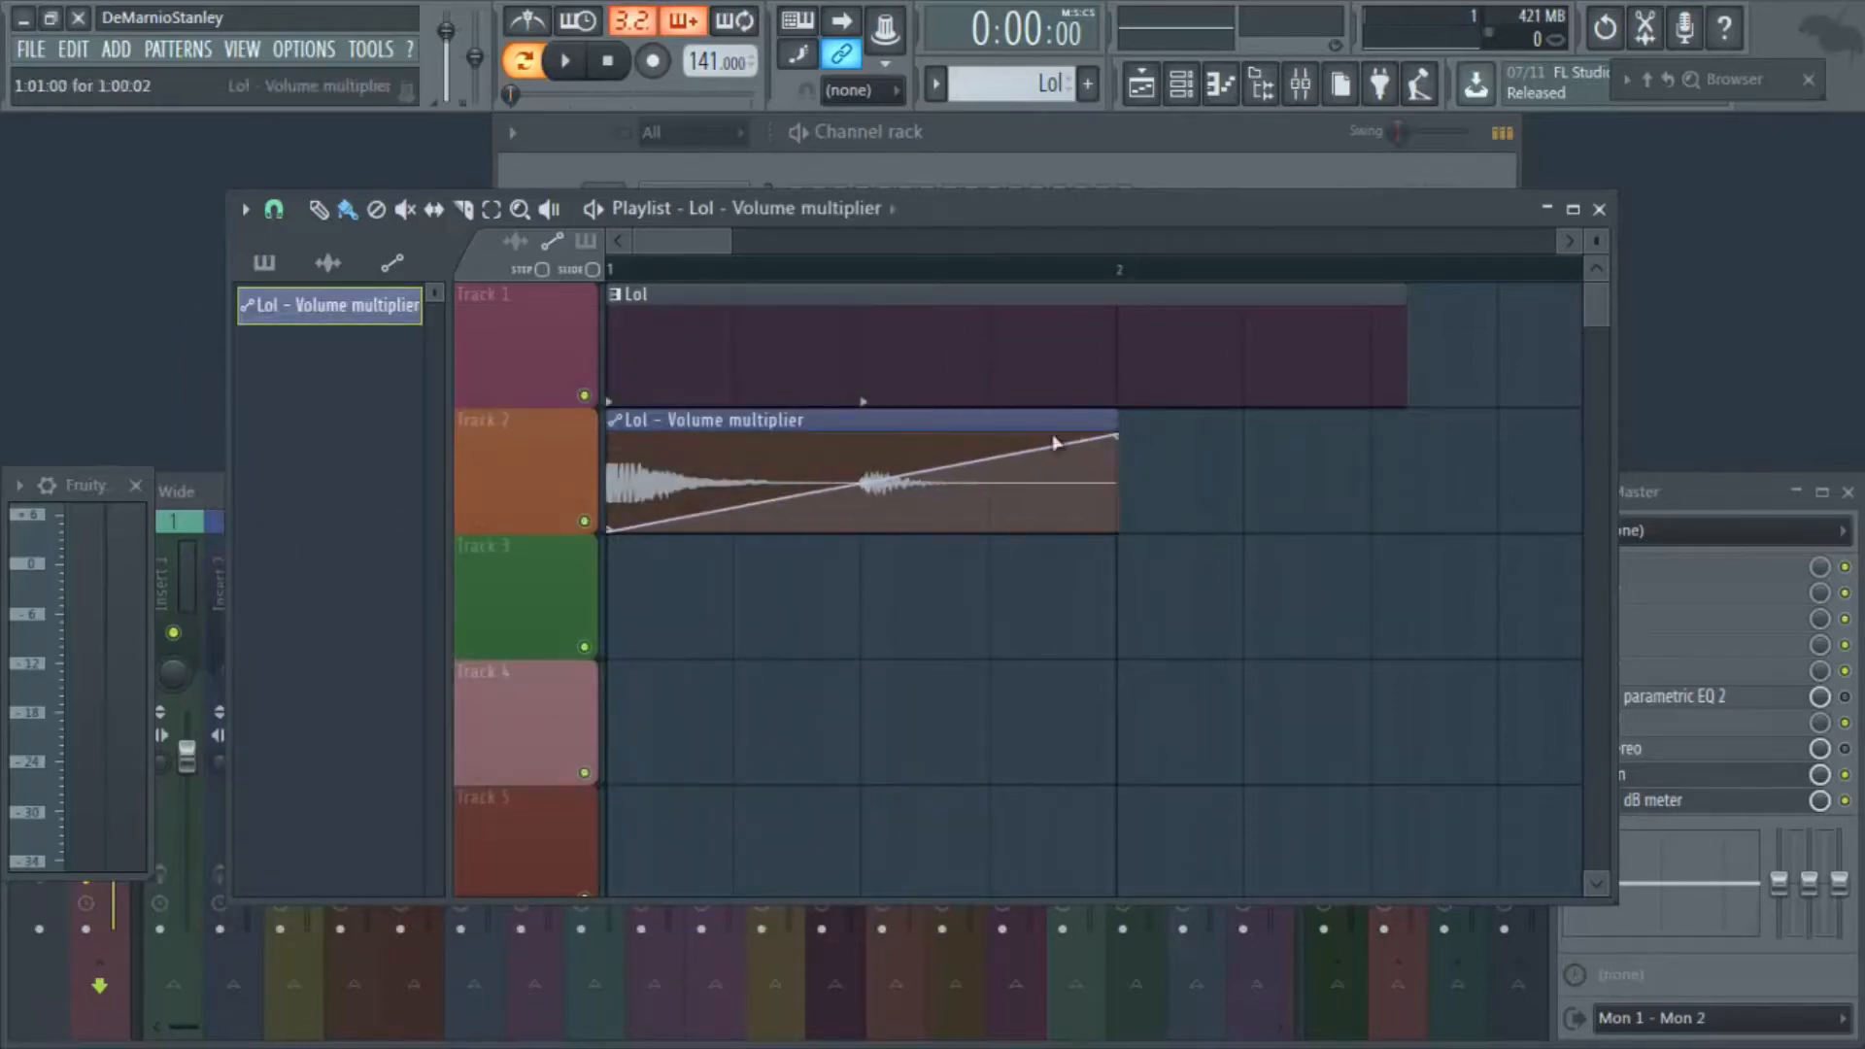
pyautogui.rightClick(1004, 452)
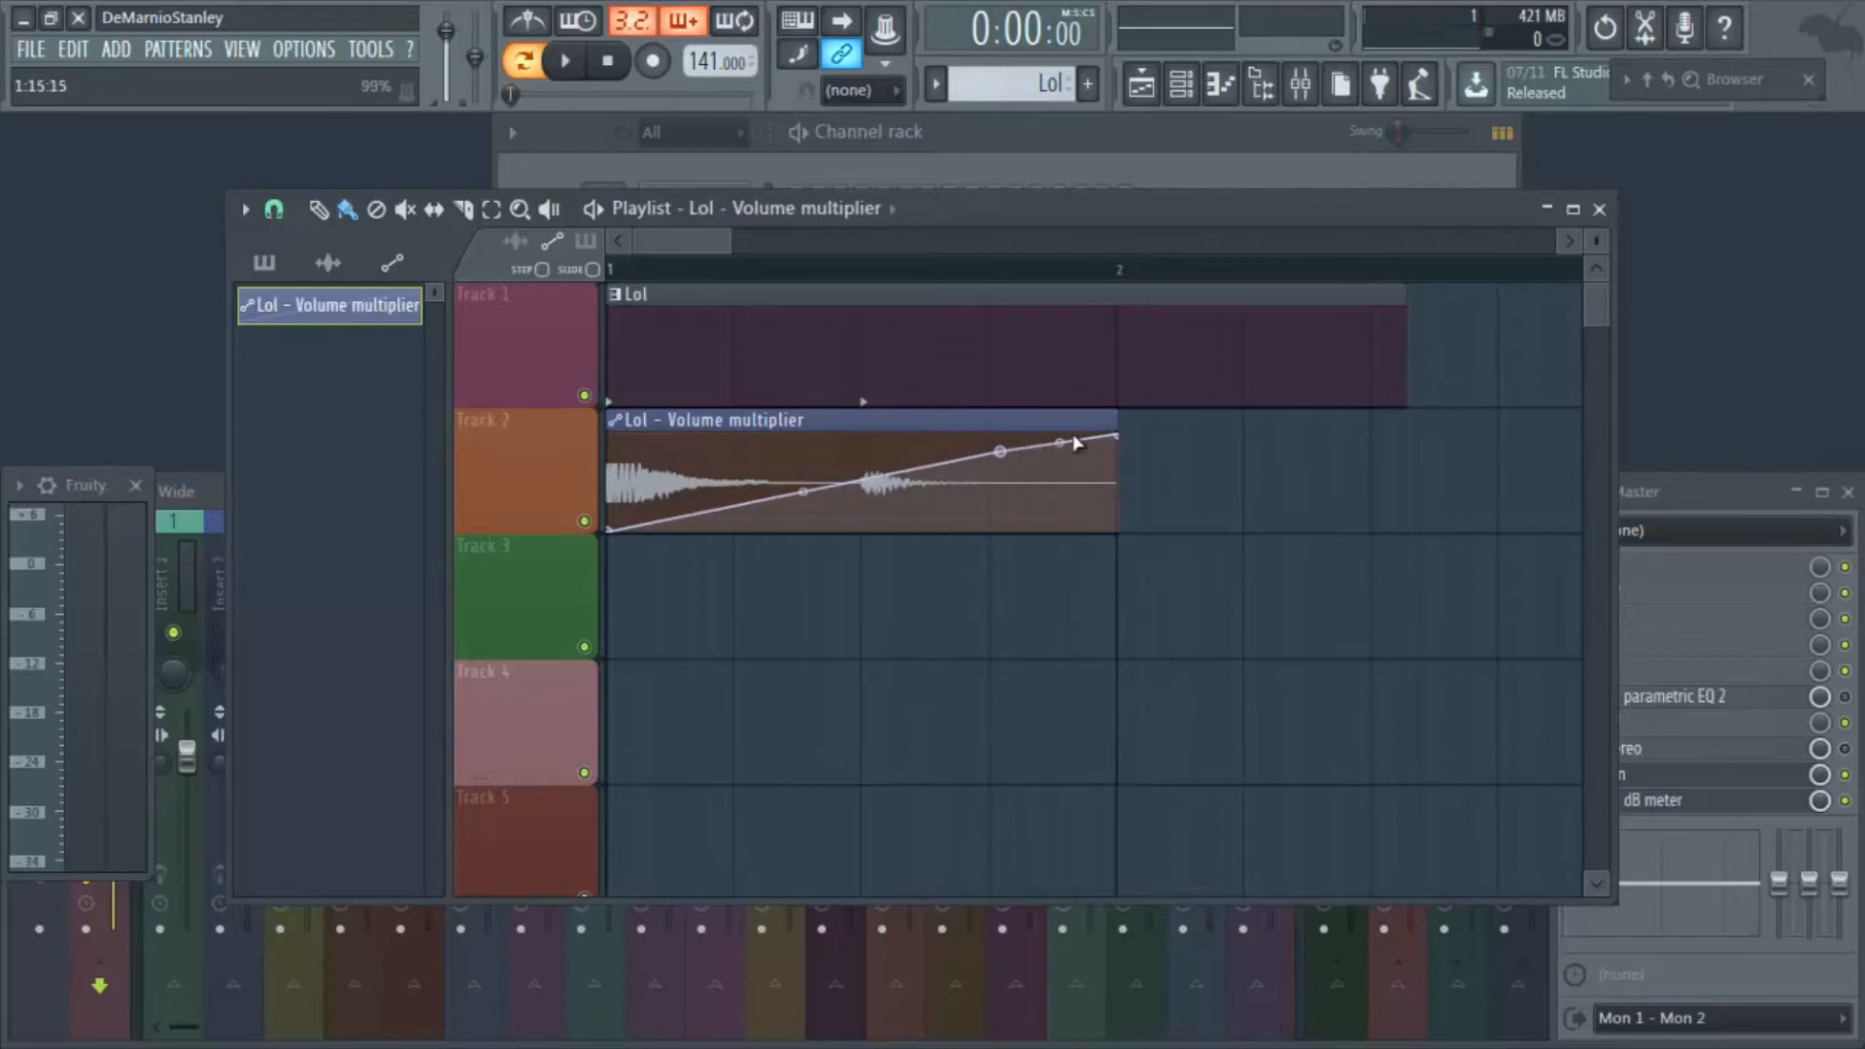
# Set the exact value of the middle control point on the volume automation curve to 1.
pyautogui.rightClick(1001, 454)
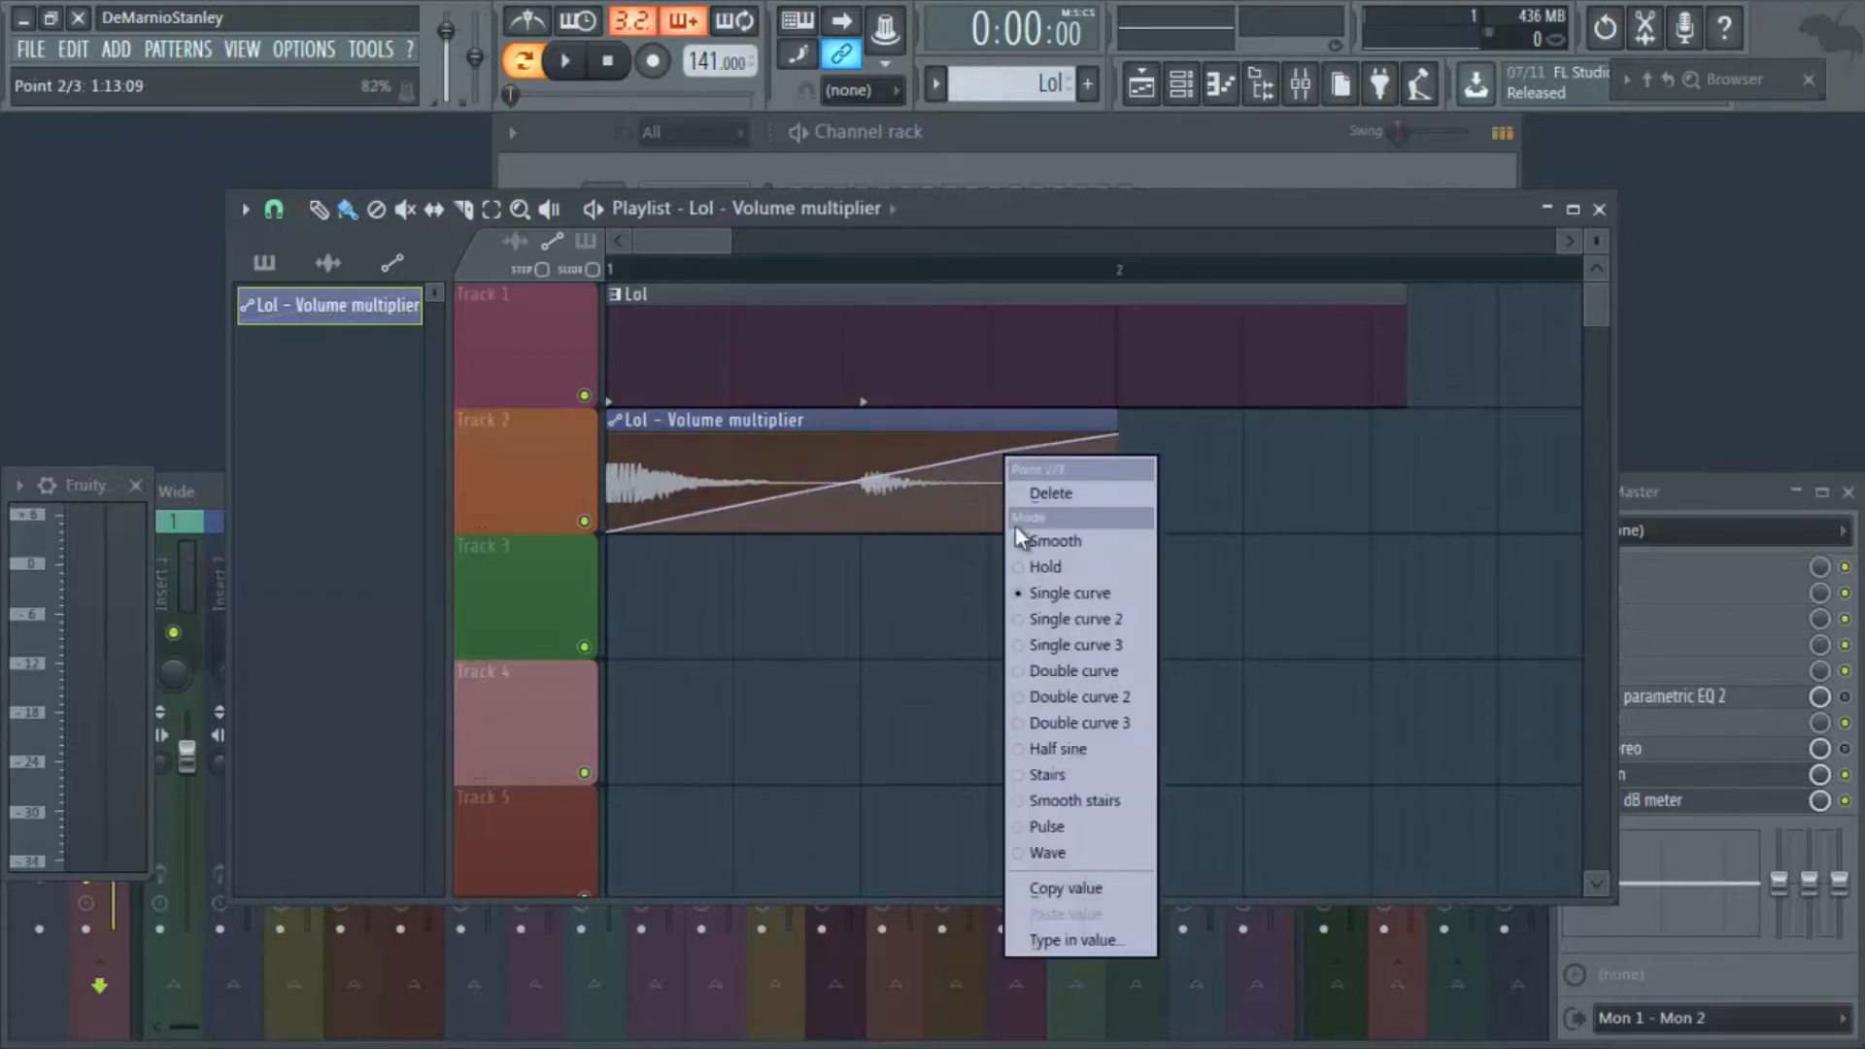
pyautogui.click(1076, 940)
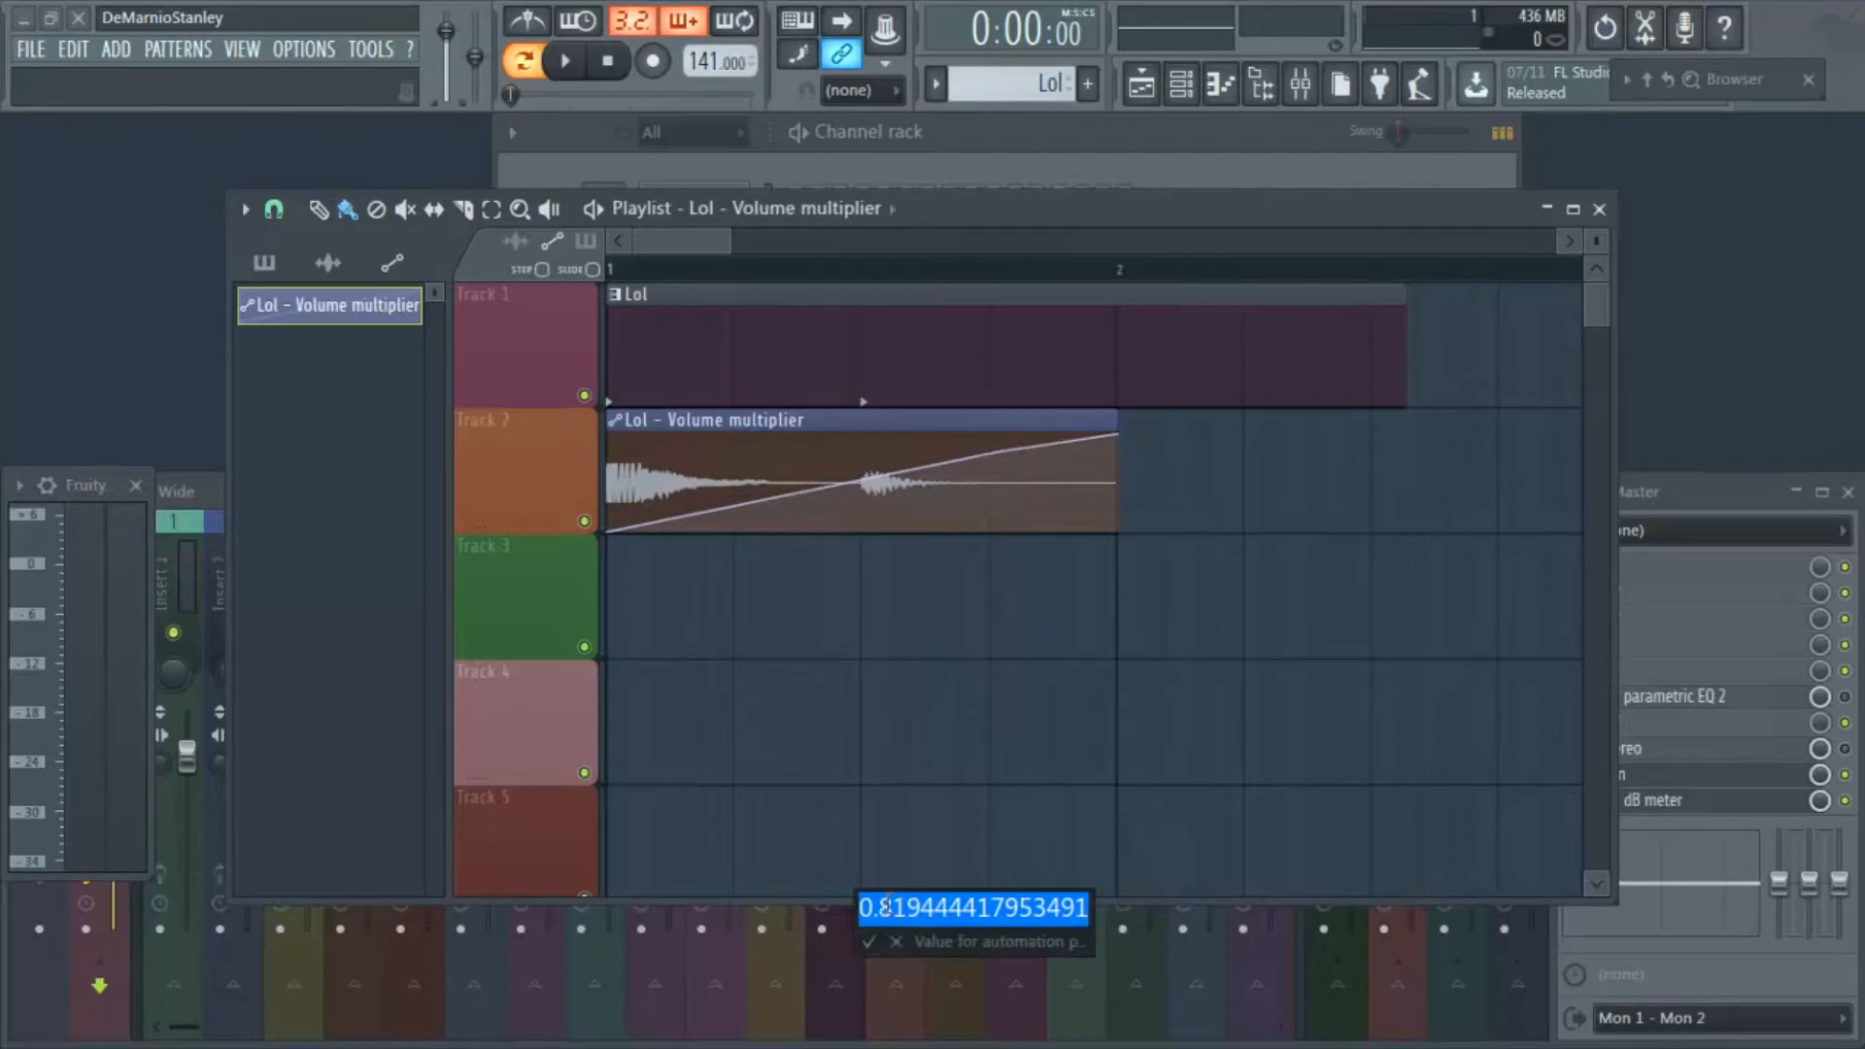
pyautogui.moveTo(883, 904); pyautogui.dragTo(623, 857)
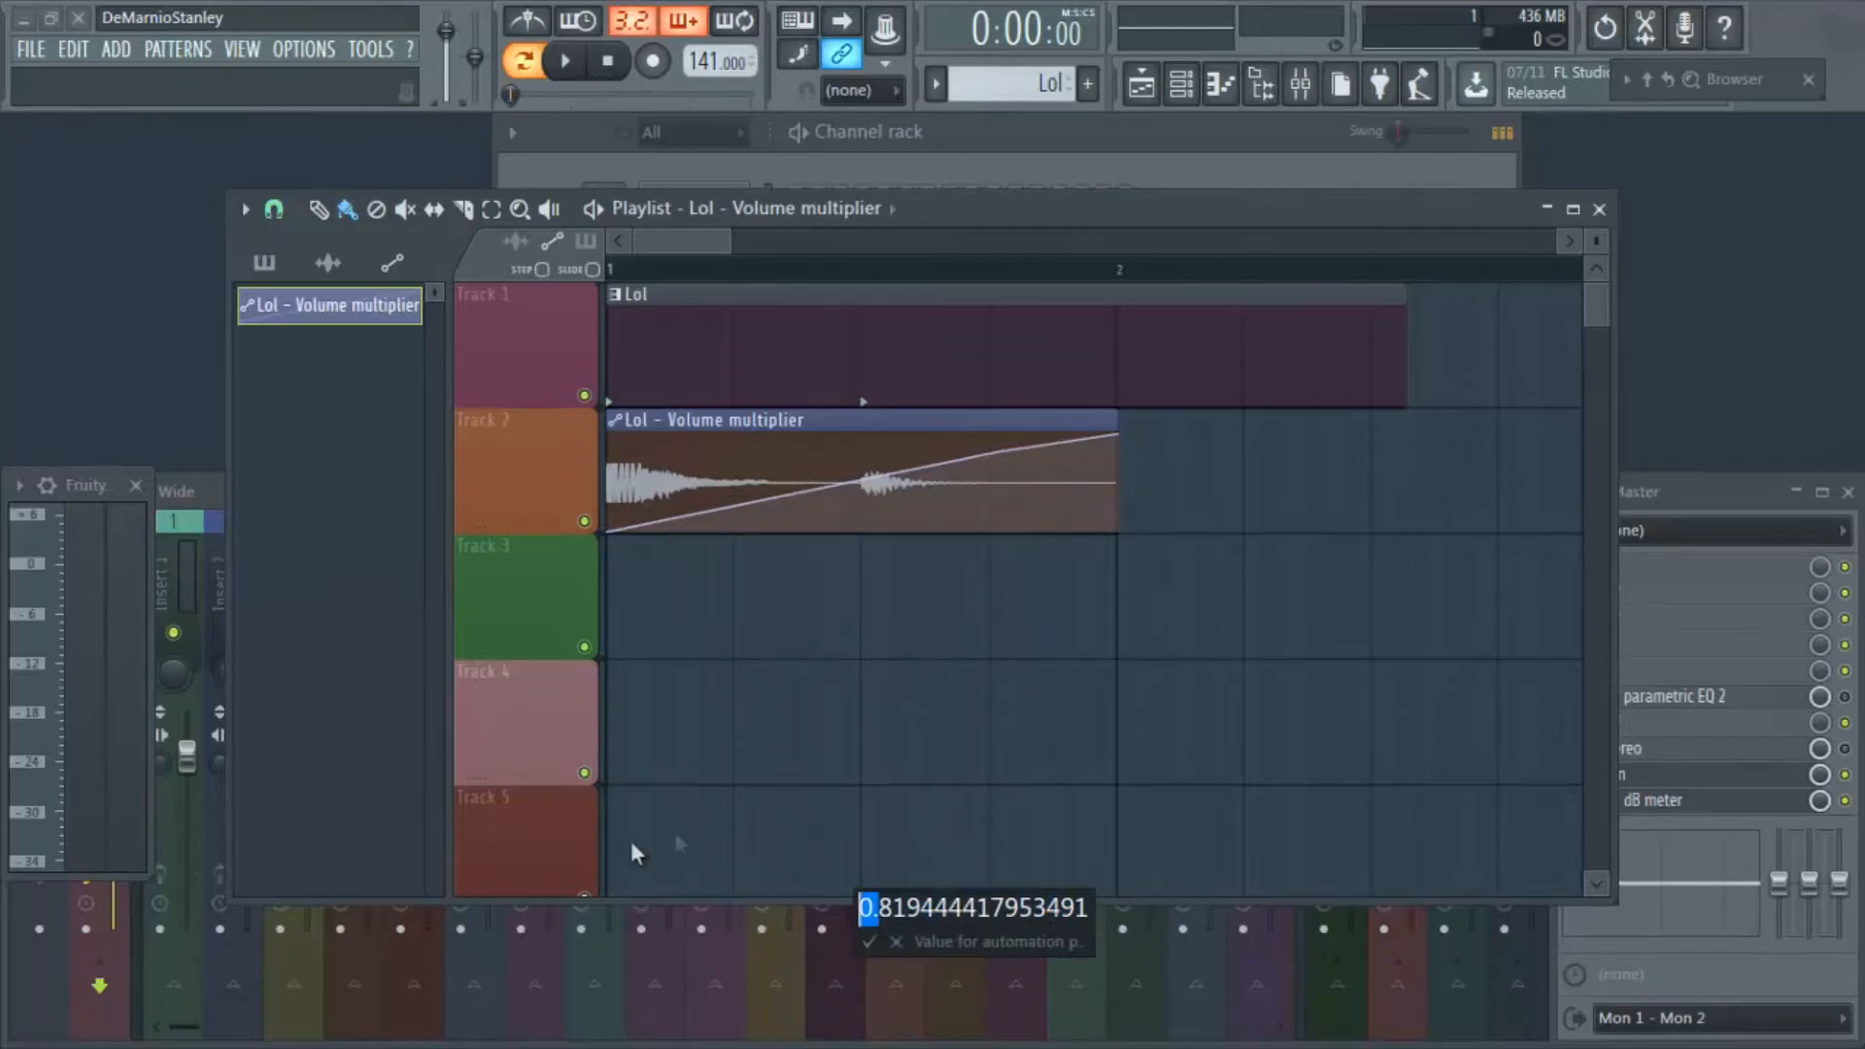
pyautogui.moveTo(1094, 909); pyautogui.dragTo(800, 909)
pyautogui.write('1.')
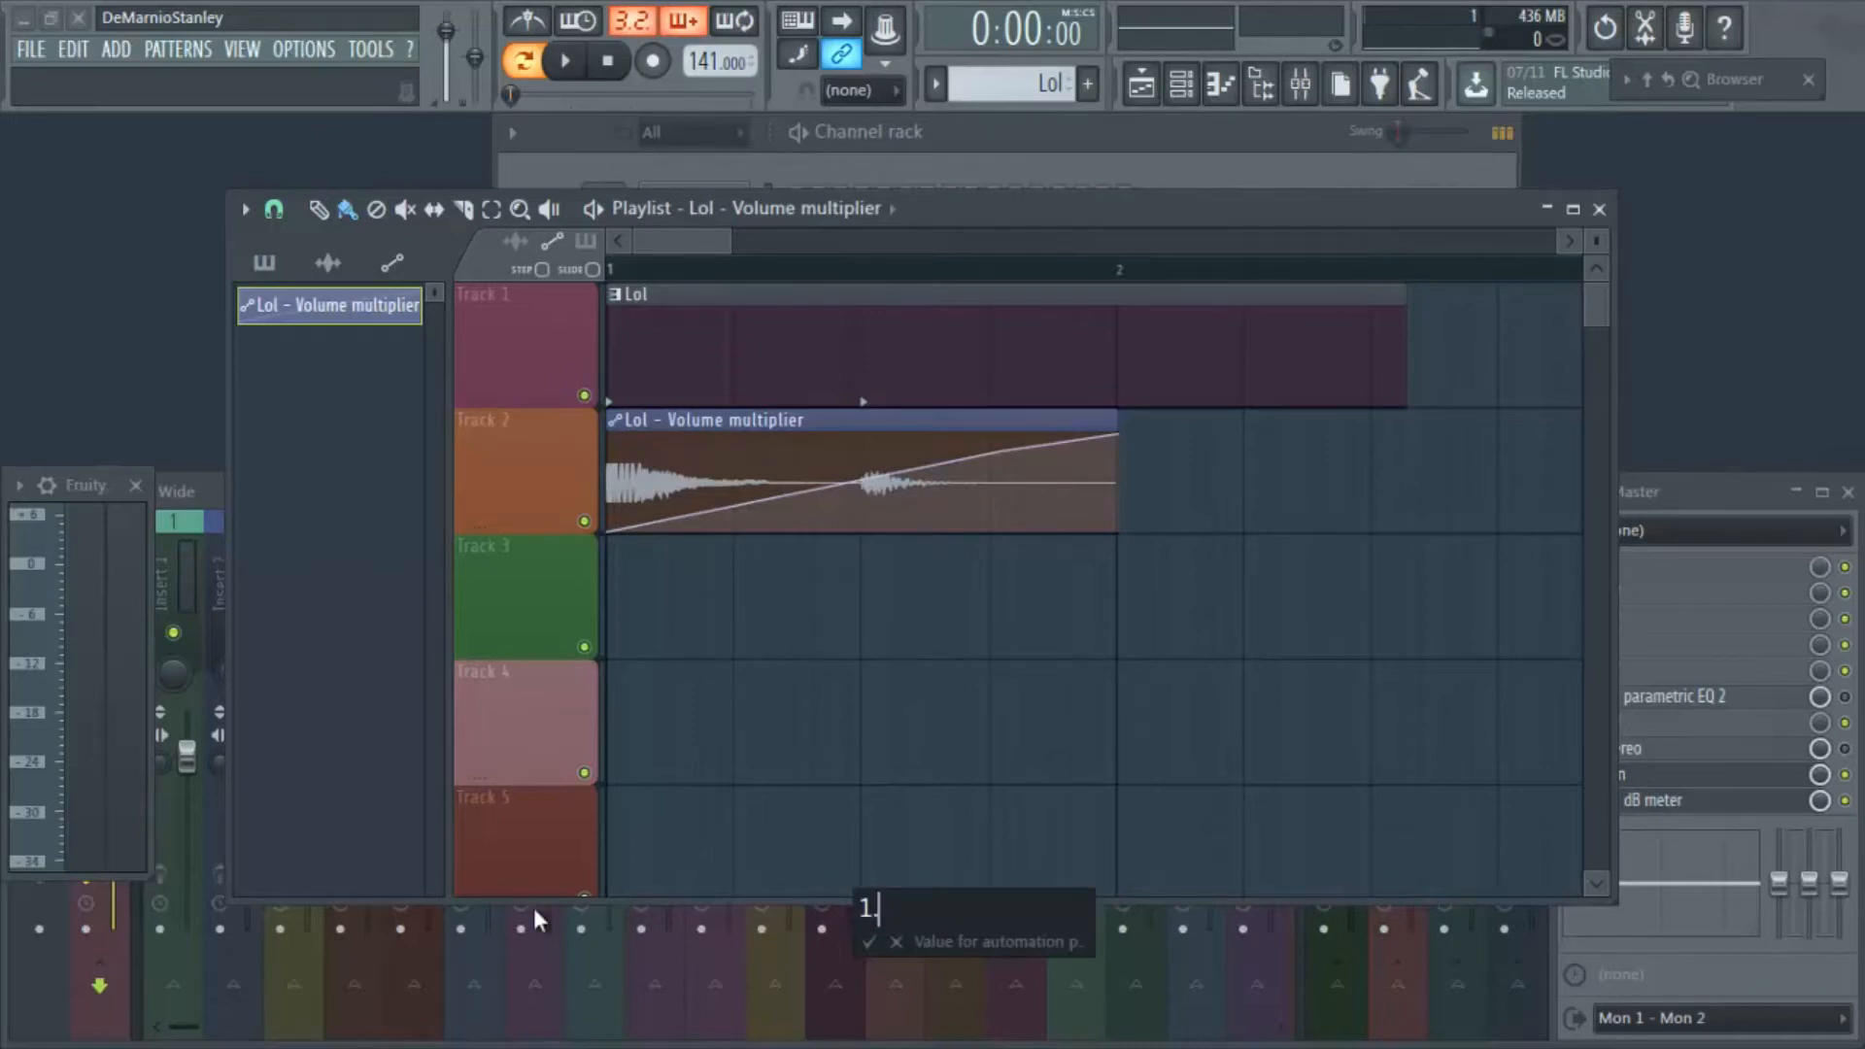
pyautogui.press('Return')
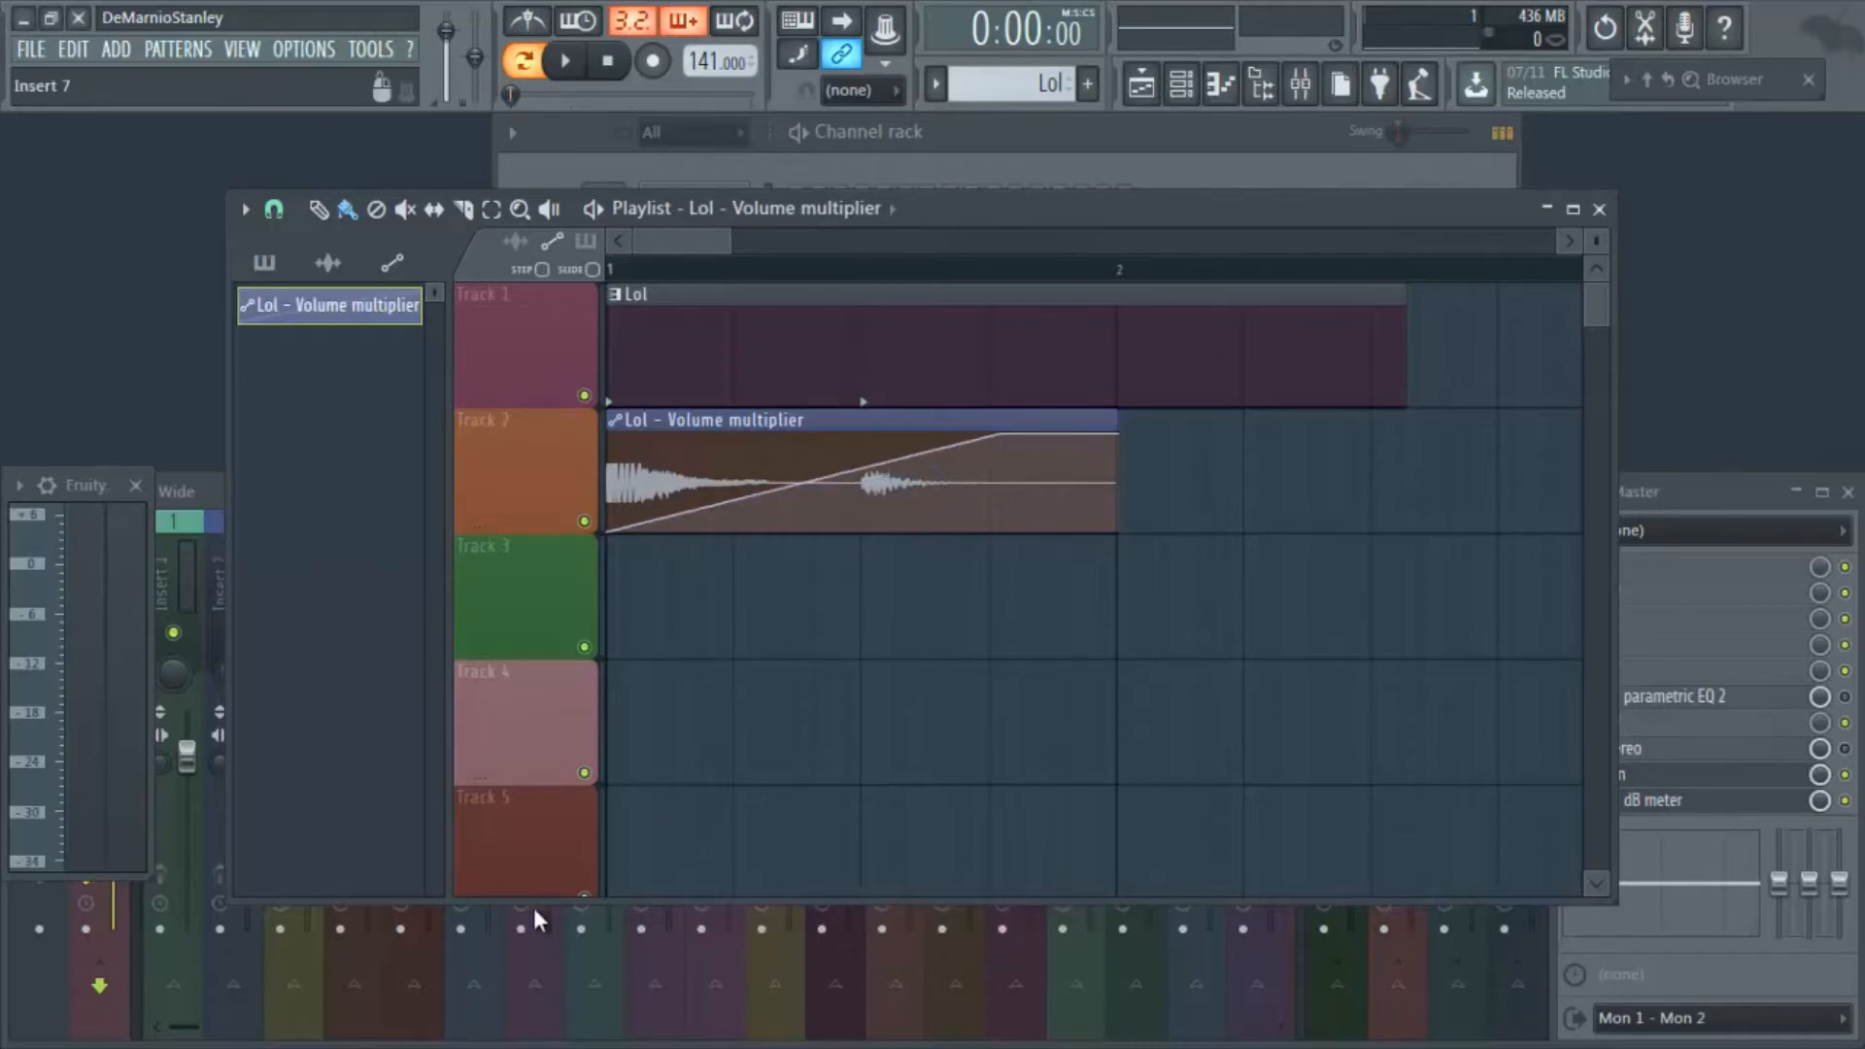
# Drop the middle control point on the Track 2 volume curve to the minimum with a negative value, and shift it slightly earlier.
pyautogui.rightClick(1003, 436)
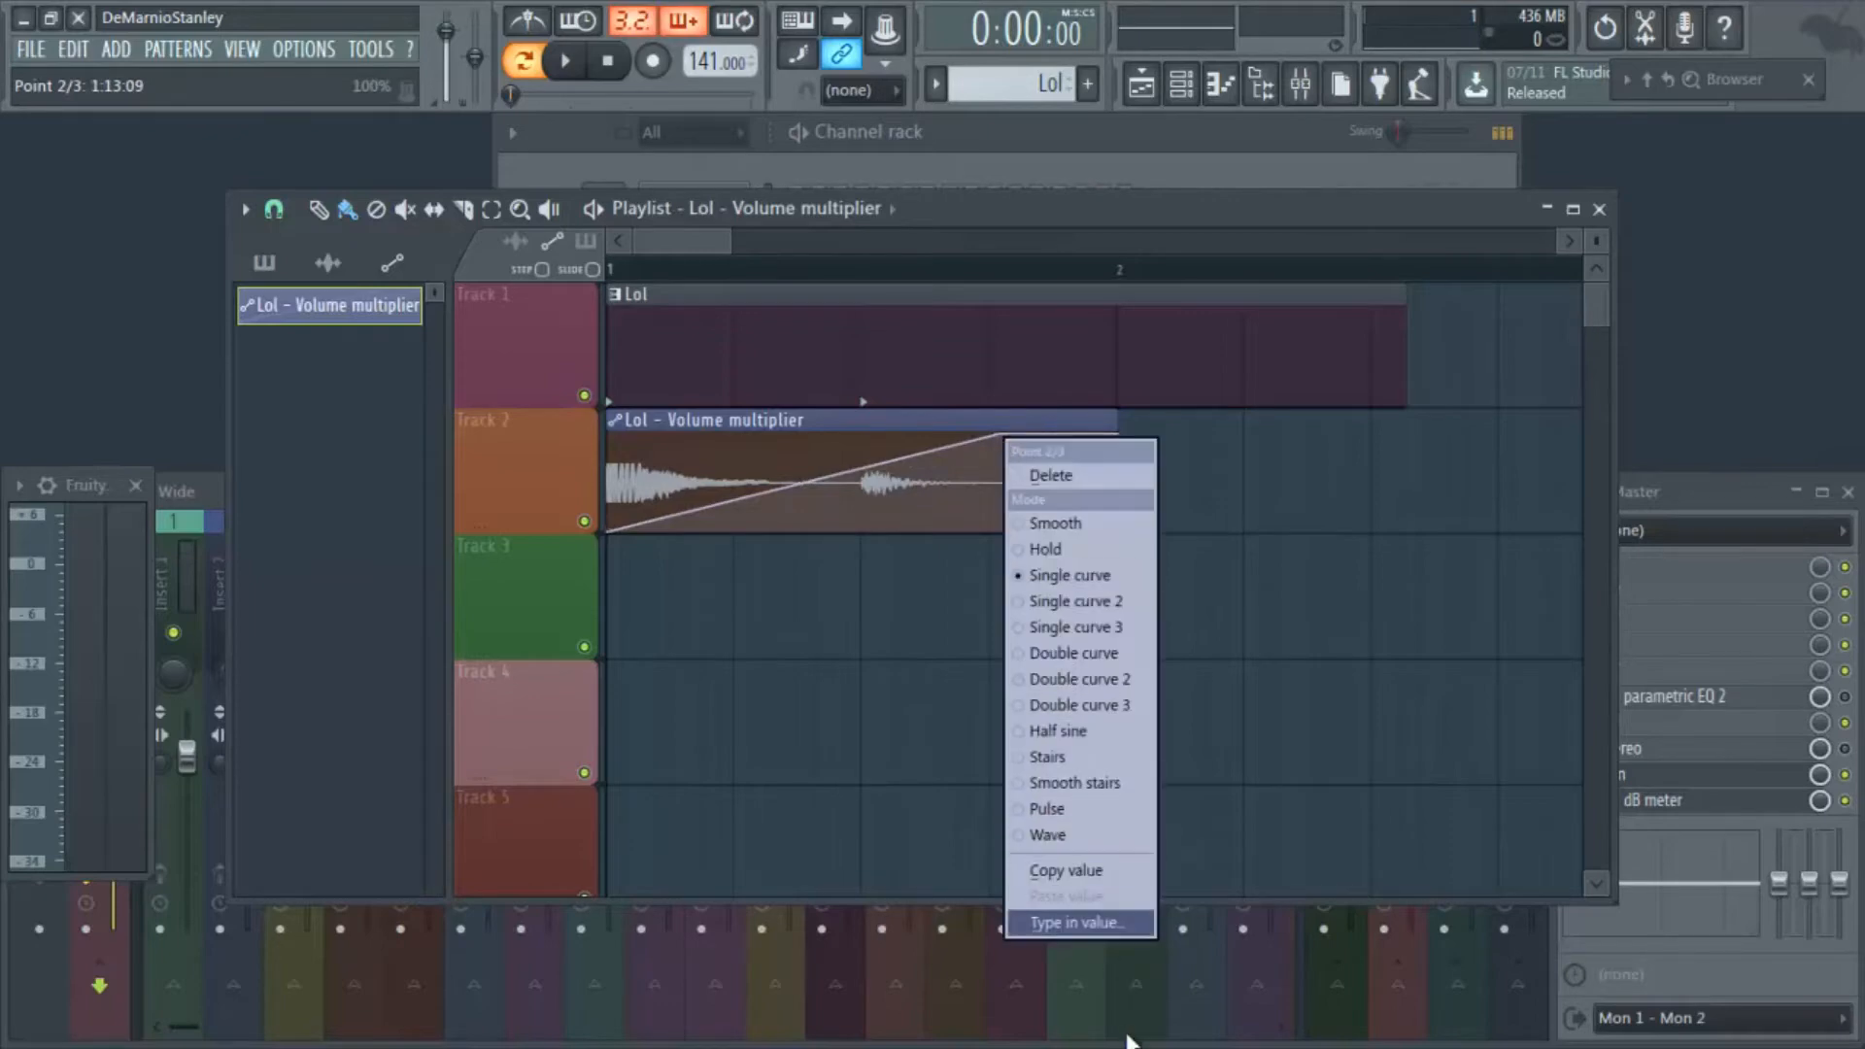
pyautogui.click(1110, 922)
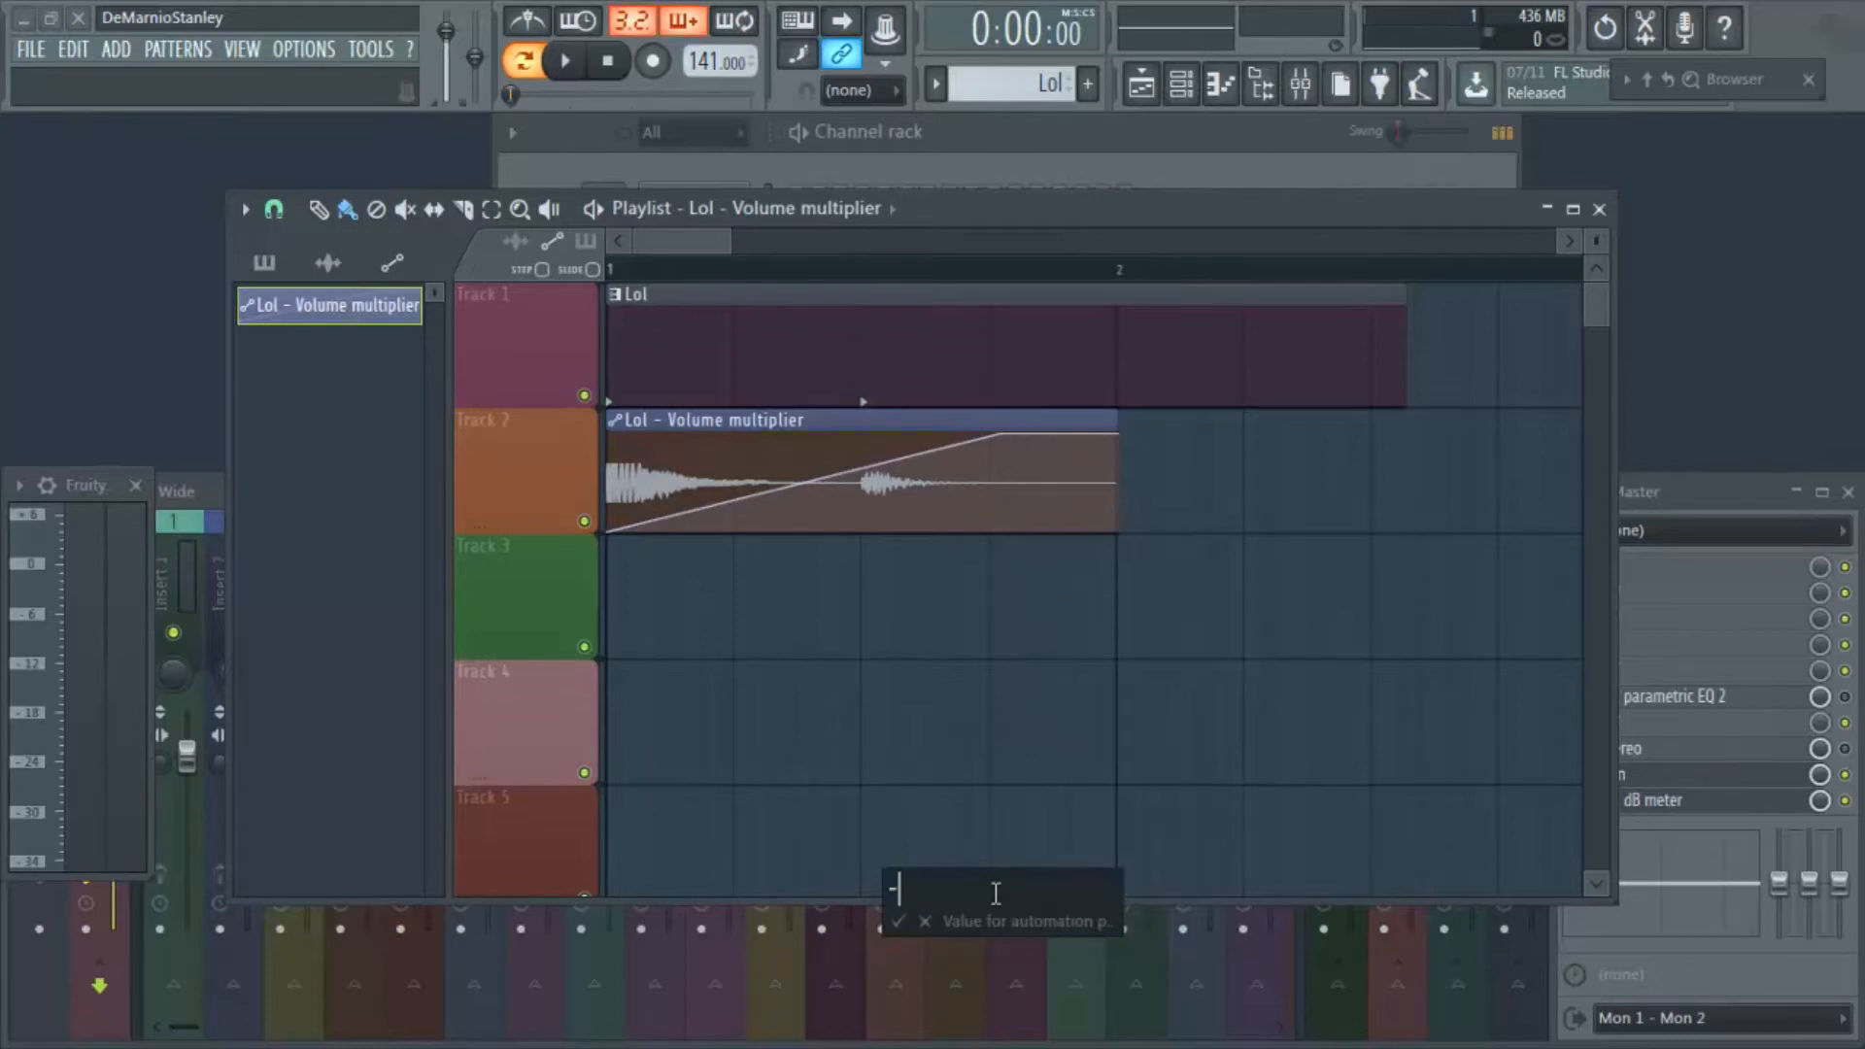
pyautogui.press('Return')
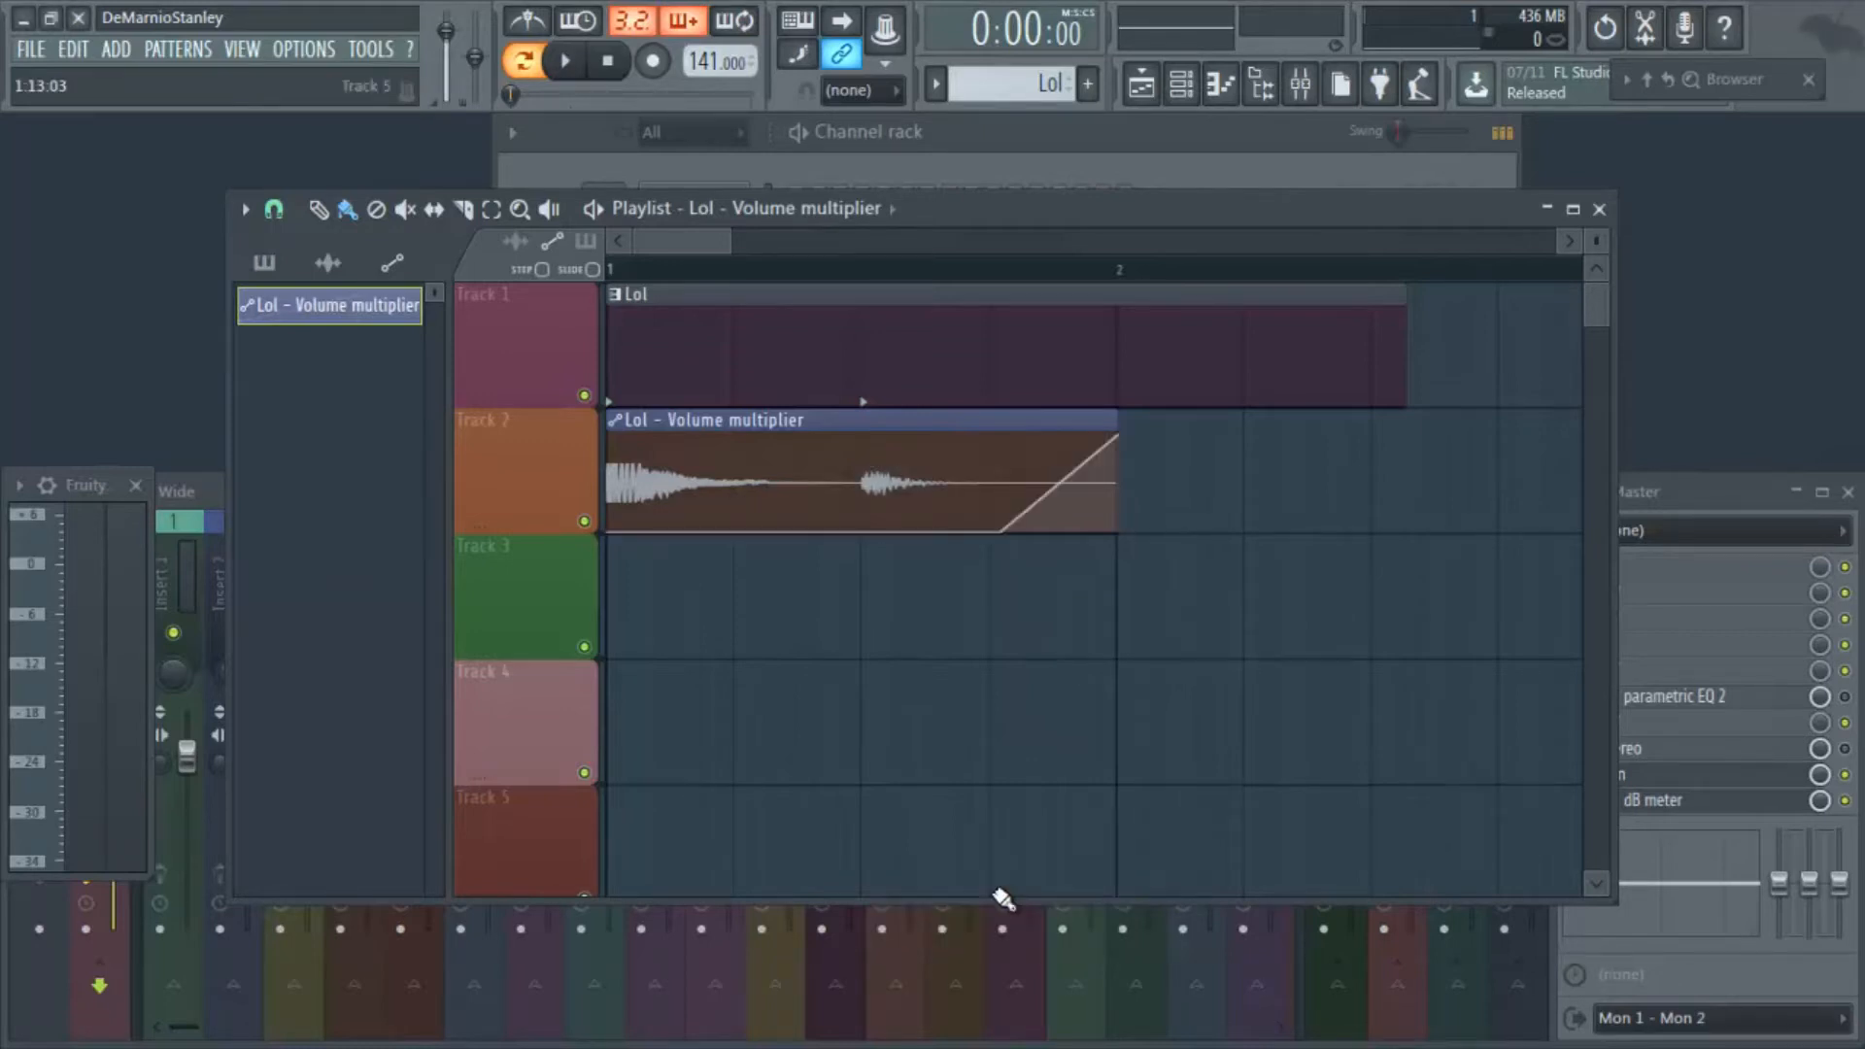
pyautogui.rightClick(1002, 525)
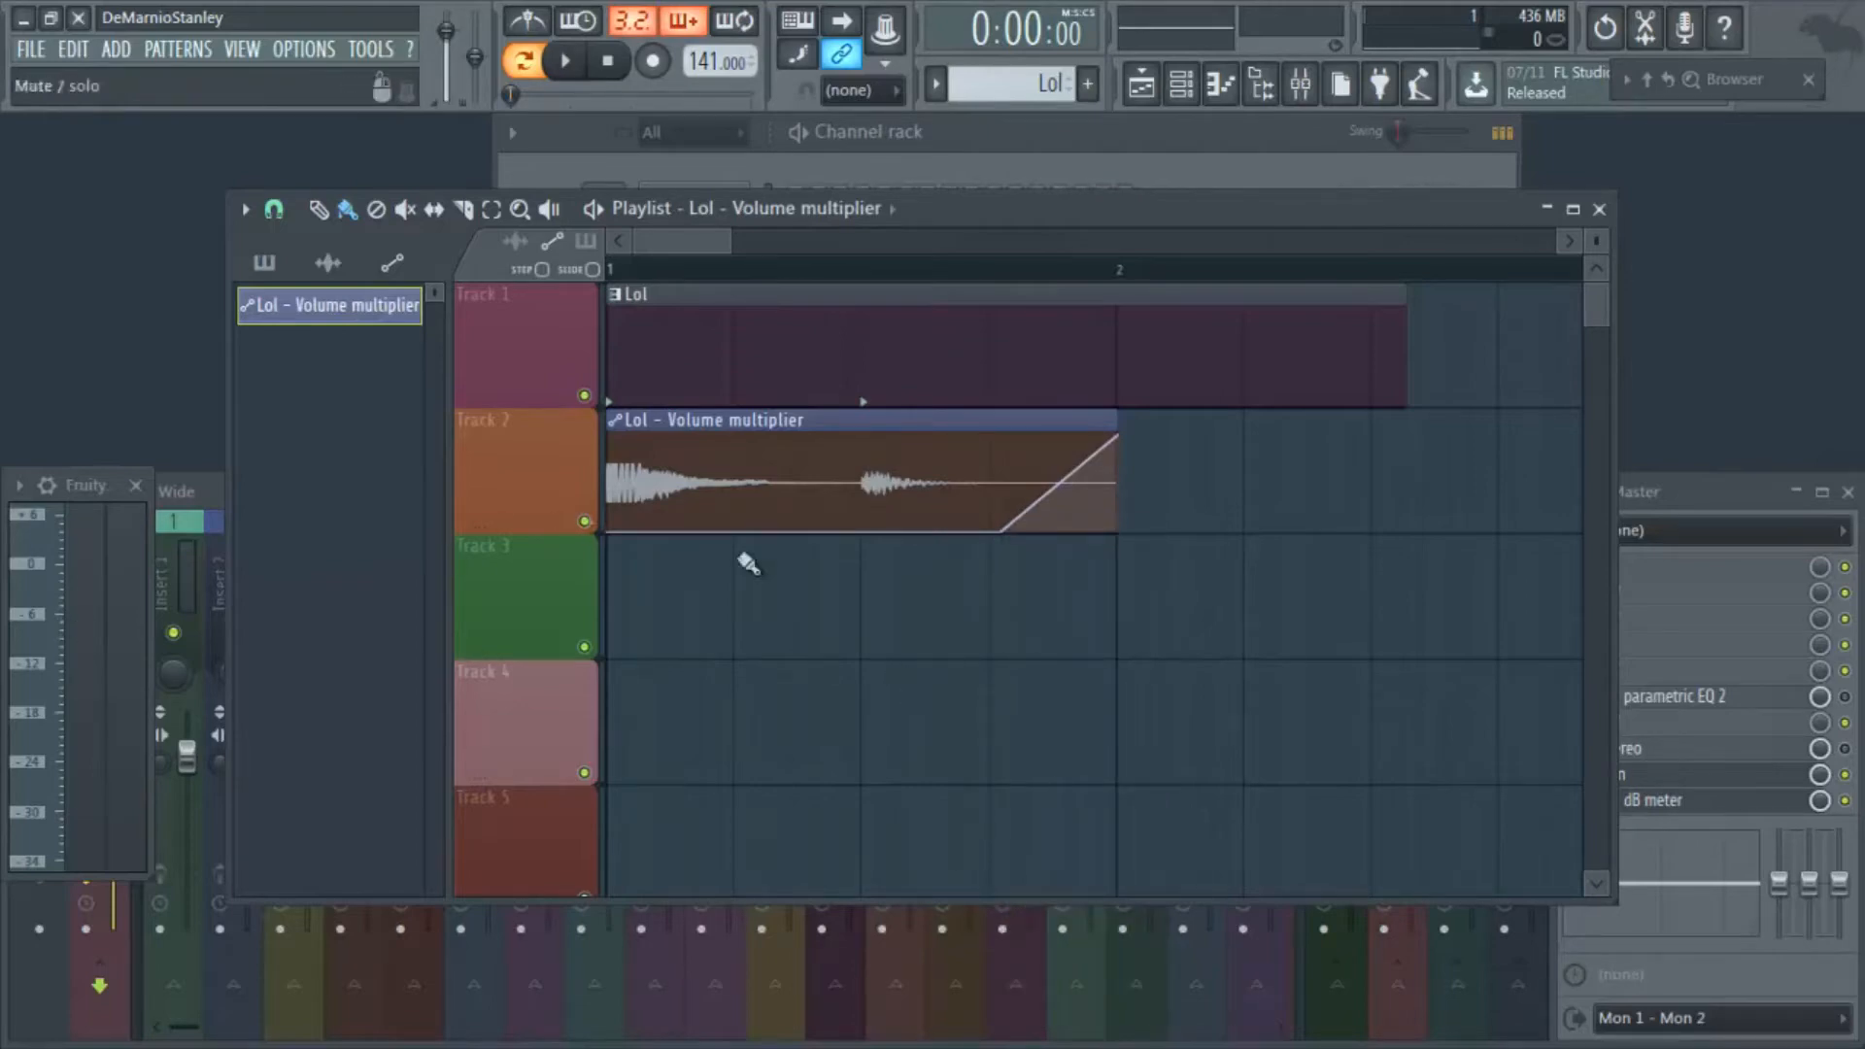
pyautogui.moveTo(1003, 529)
pyautogui.mouseDown()
pyautogui.moveTo(999, 437)
pyautogui.moveTo(965, 508)
pyautogui.moveTo(886, 487)
pyautogui.moveTo(1022, 529)
pyautogui.moveTo(1011, 457)
pyautogui.moveTo(1000, 533)
pyautogui.moveTo(999, 473)
pyautogui.moveTo(974, 476)
pyautogui.moveTo(1000, 467)
pyautogui.moveTo(991, 533)
pyautogui.mouseUp()
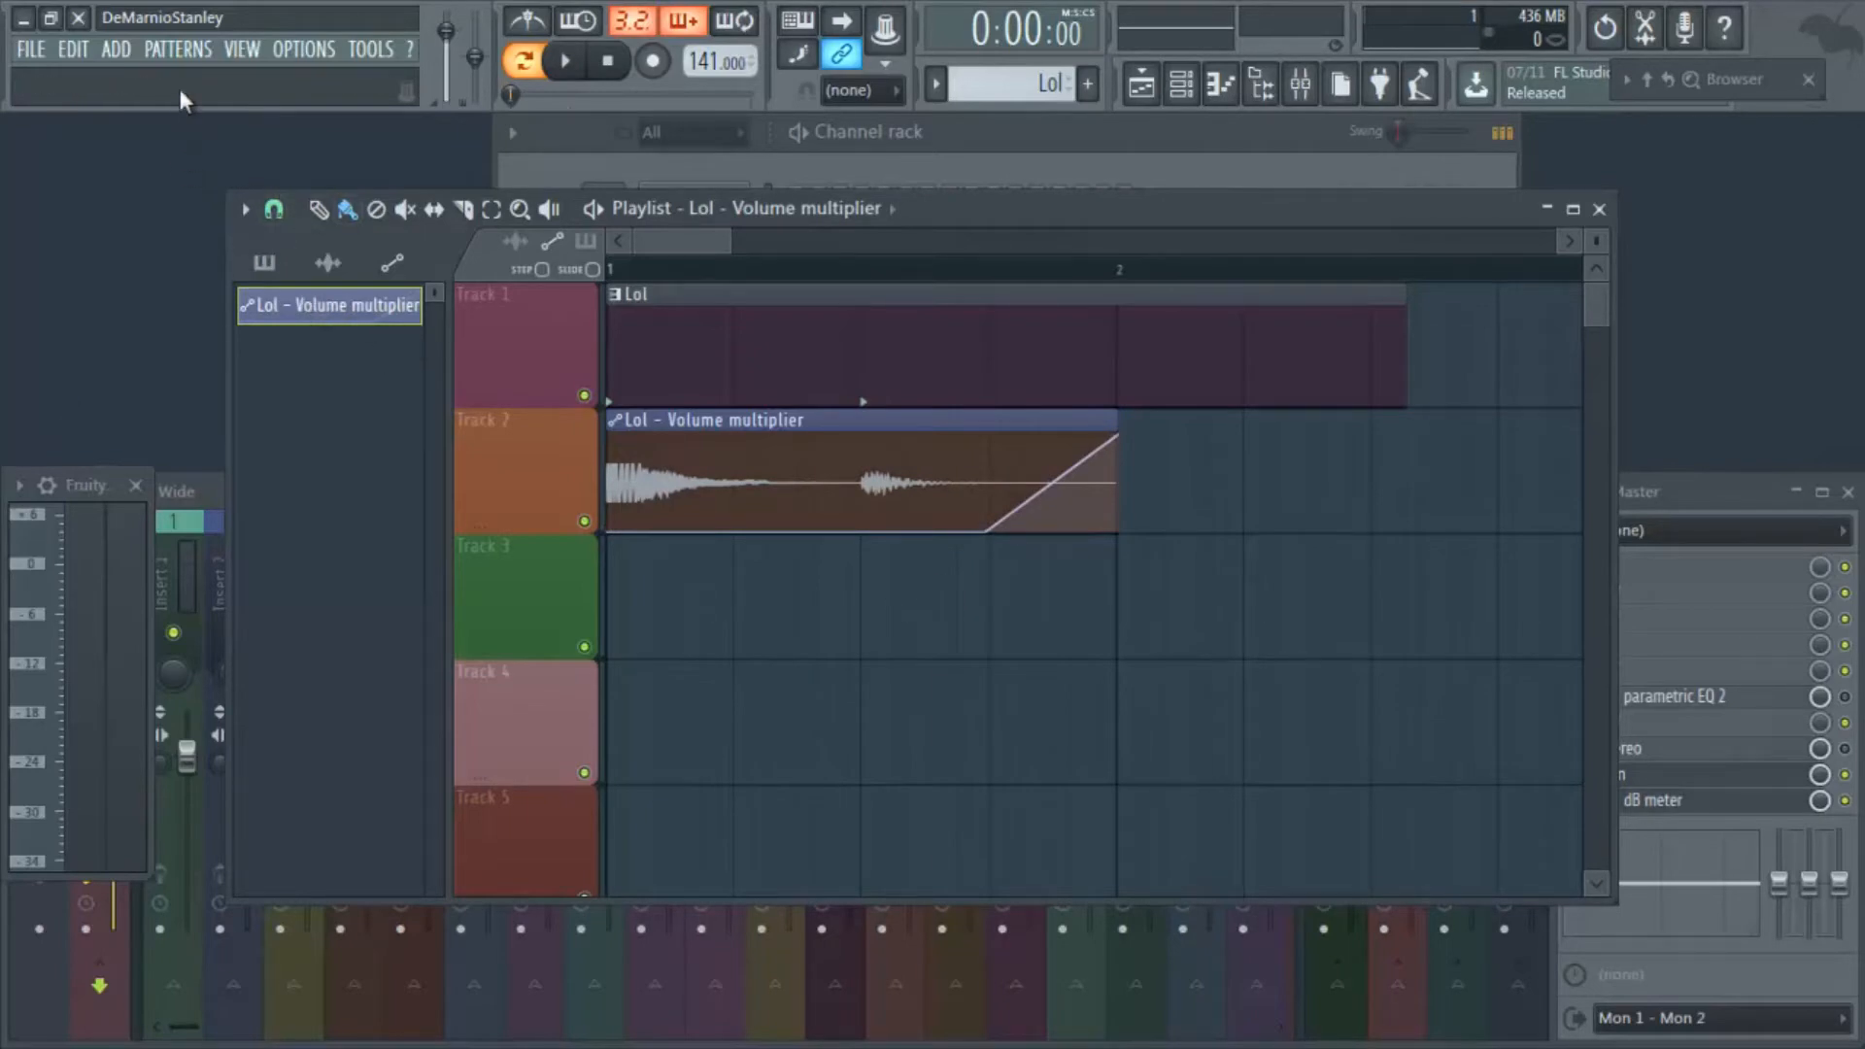
# Add an FPC channel, close the playlist and move the plugin window over the channel rack.
pyautogui.click(114, 47)
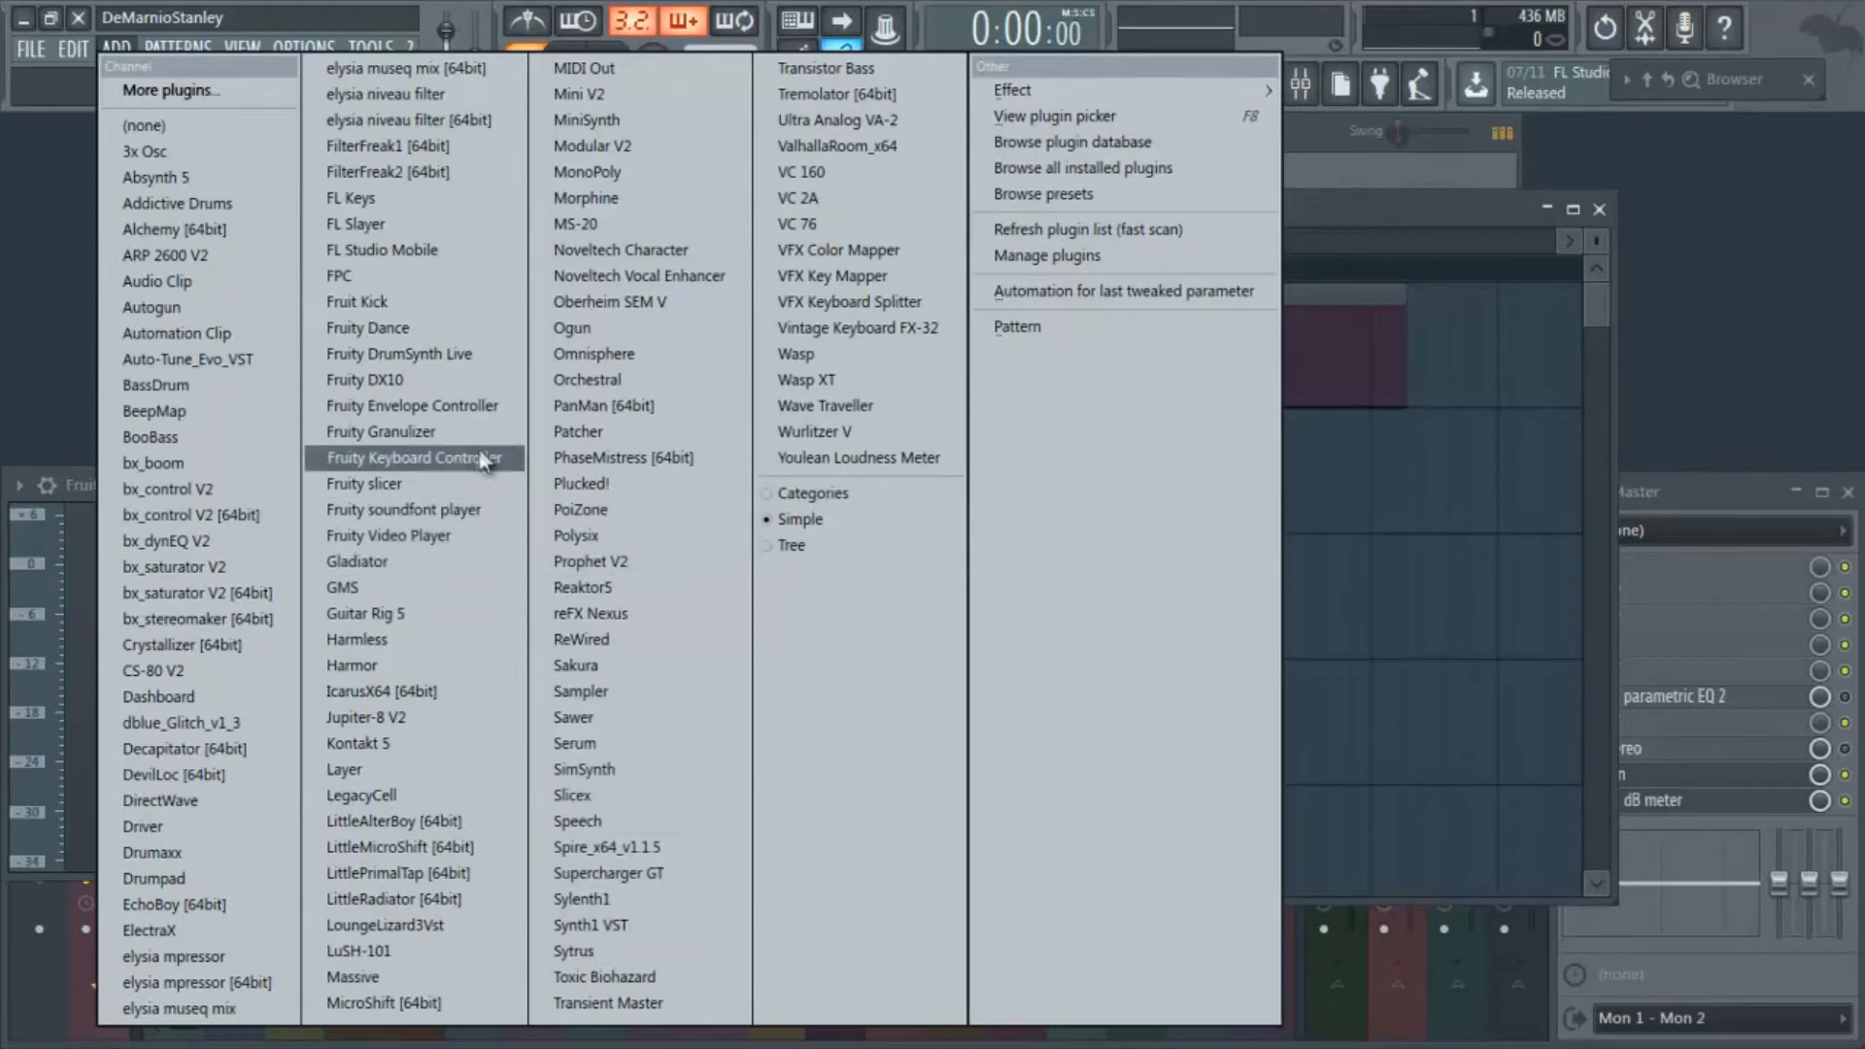
pyautogui.click(396, 271)
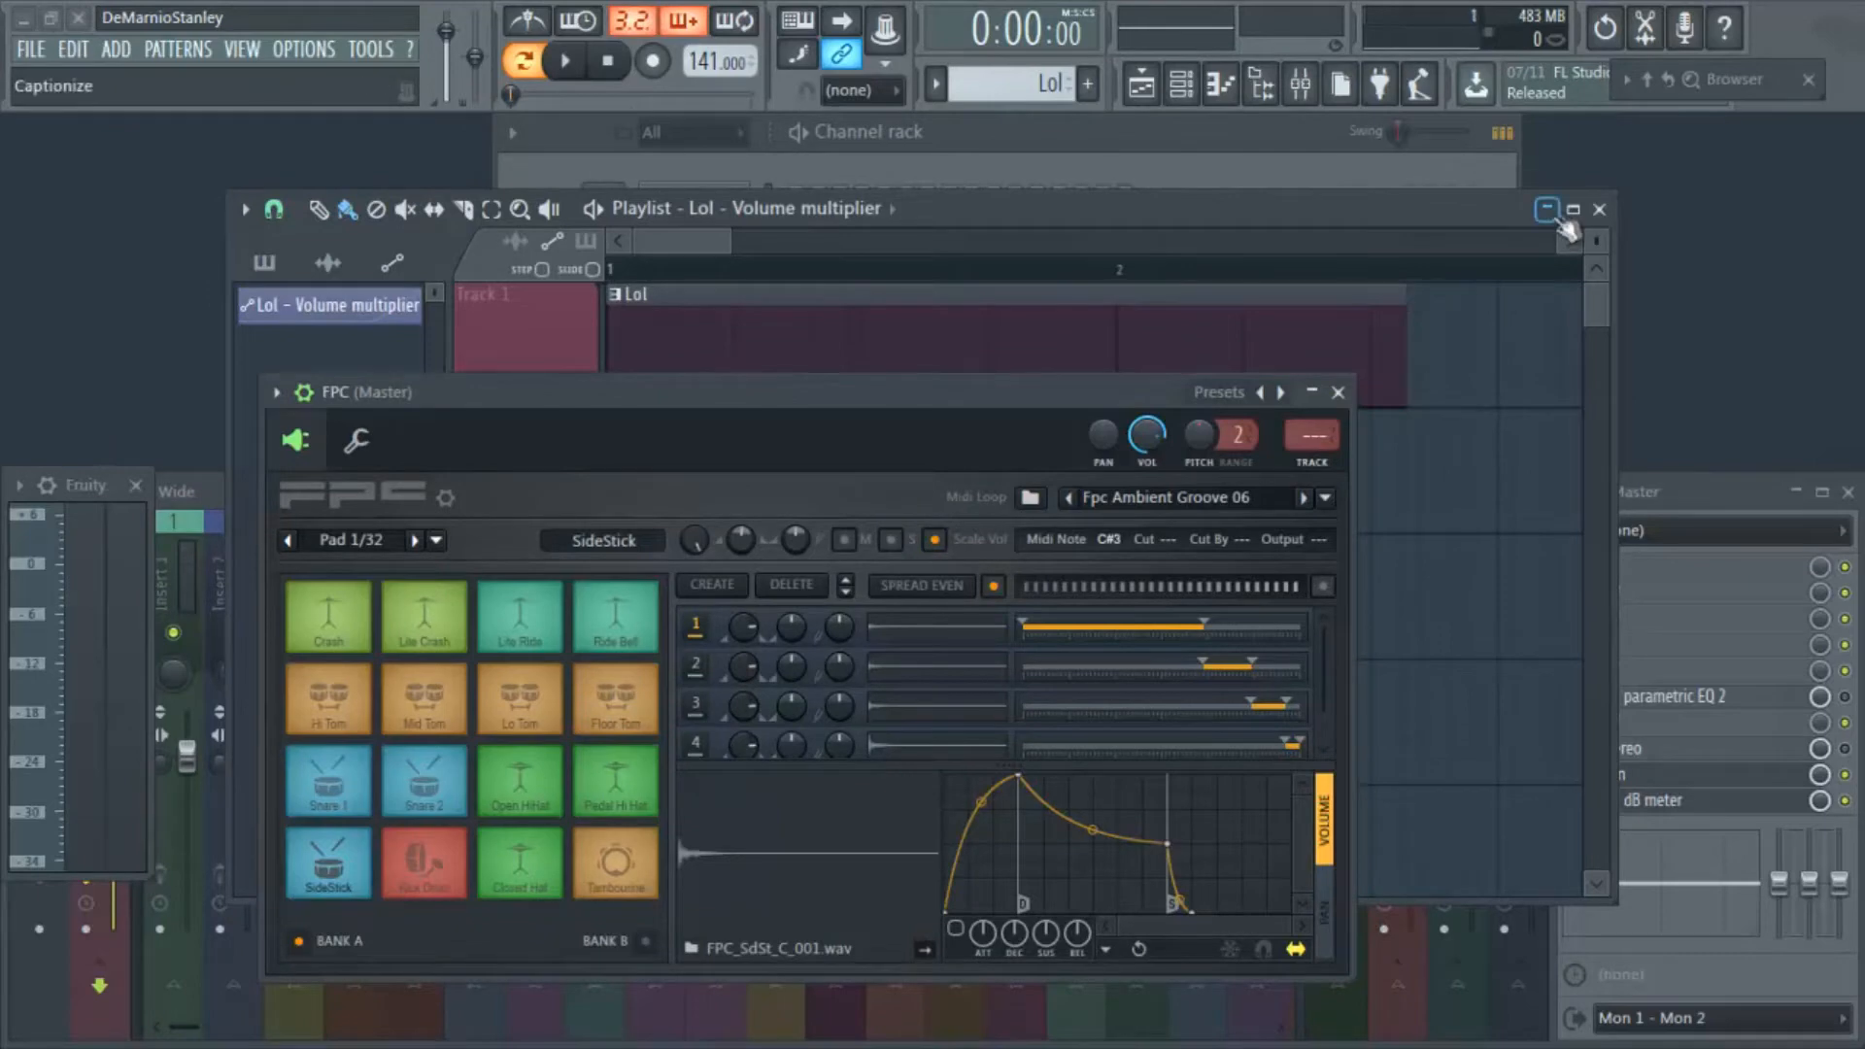
pyautogui.click(1597, 210)
pyautogui.moveTo(1012, 396); pyautogui.dragTo(1084, 336)
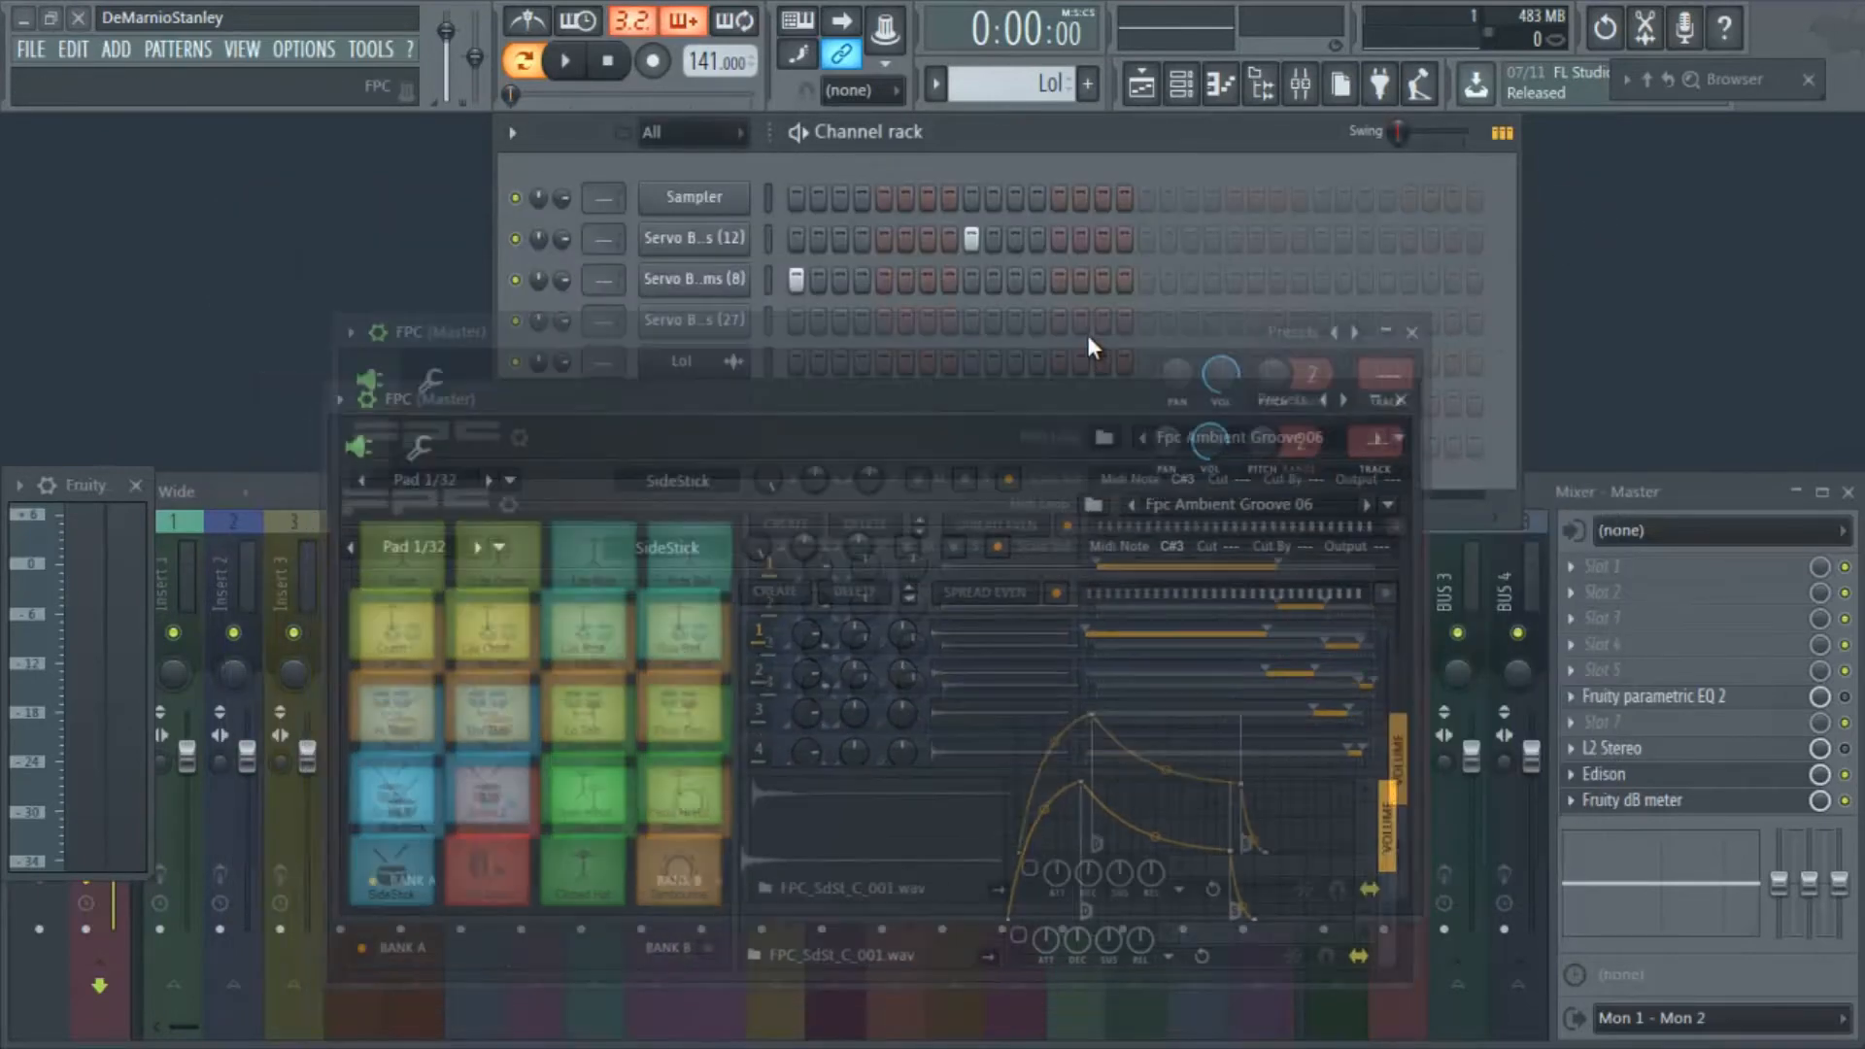
# Audition the SideStick and Kick Drum pads in FPC.
pyautogui.click(398, 806)
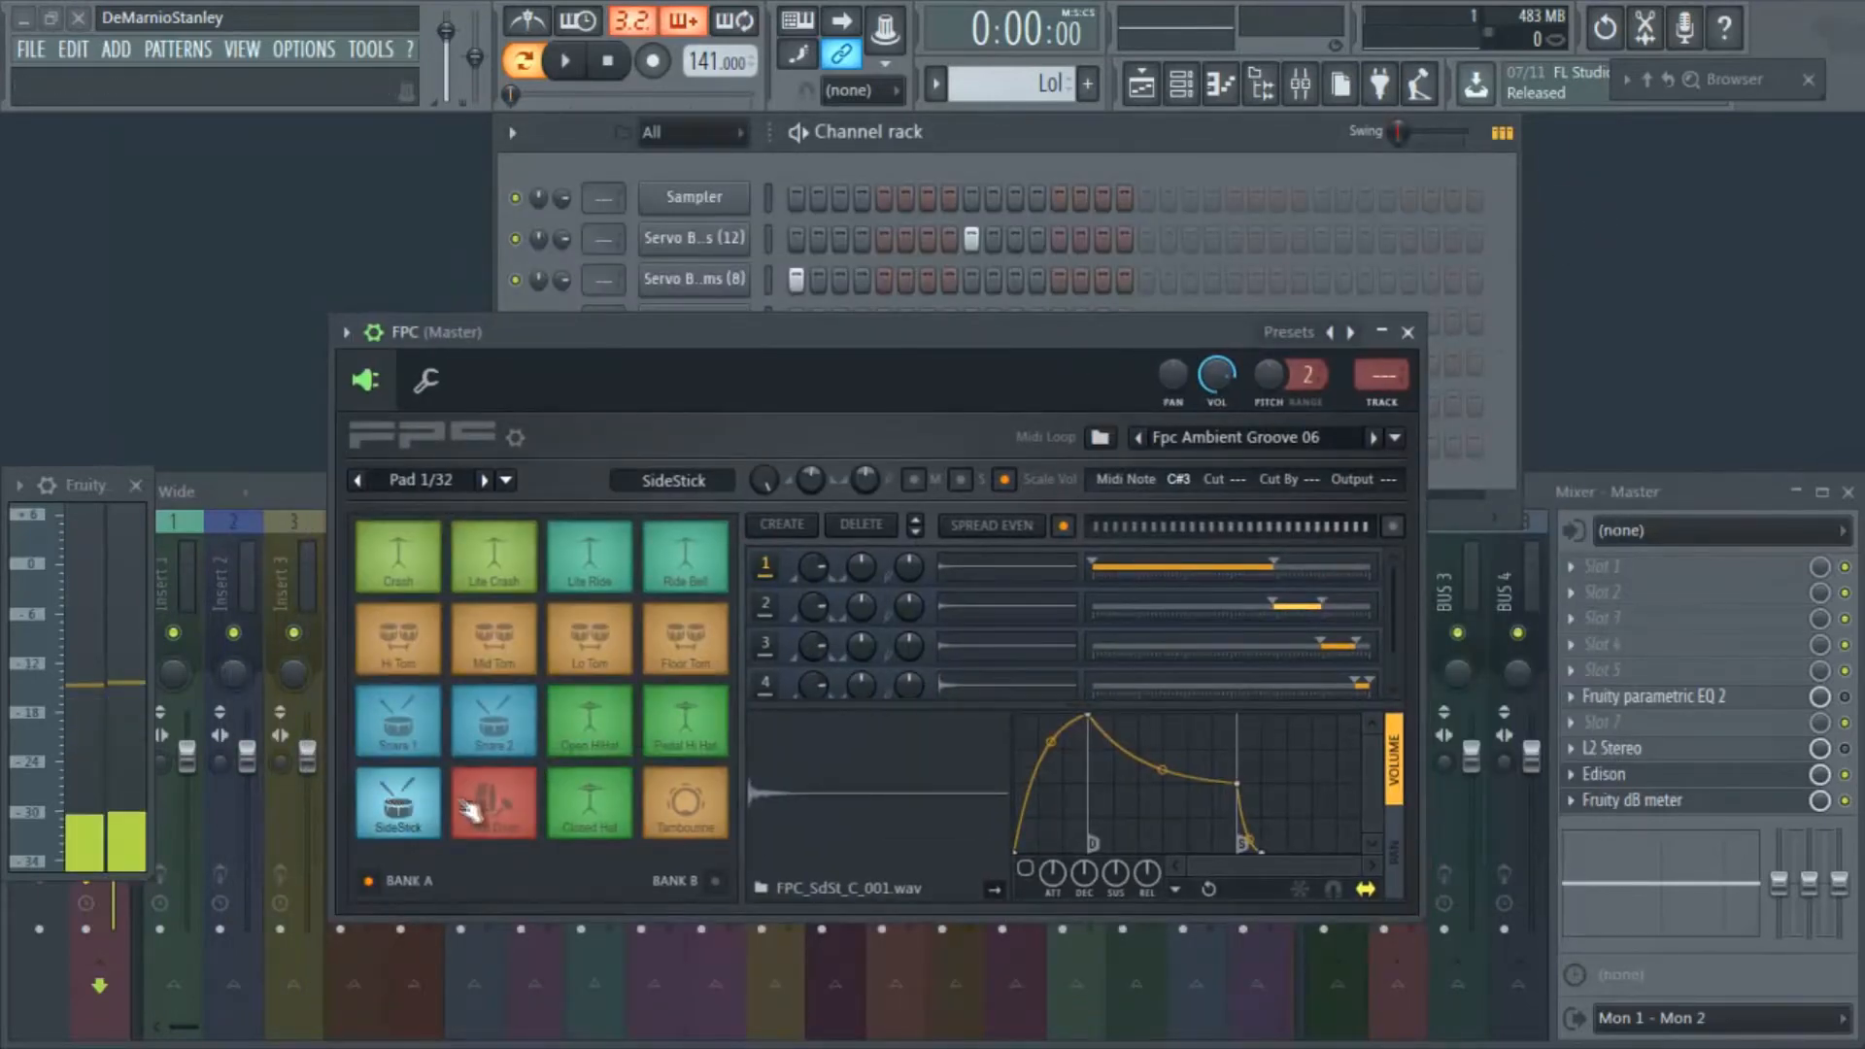
pyautogui.click(493, 802)
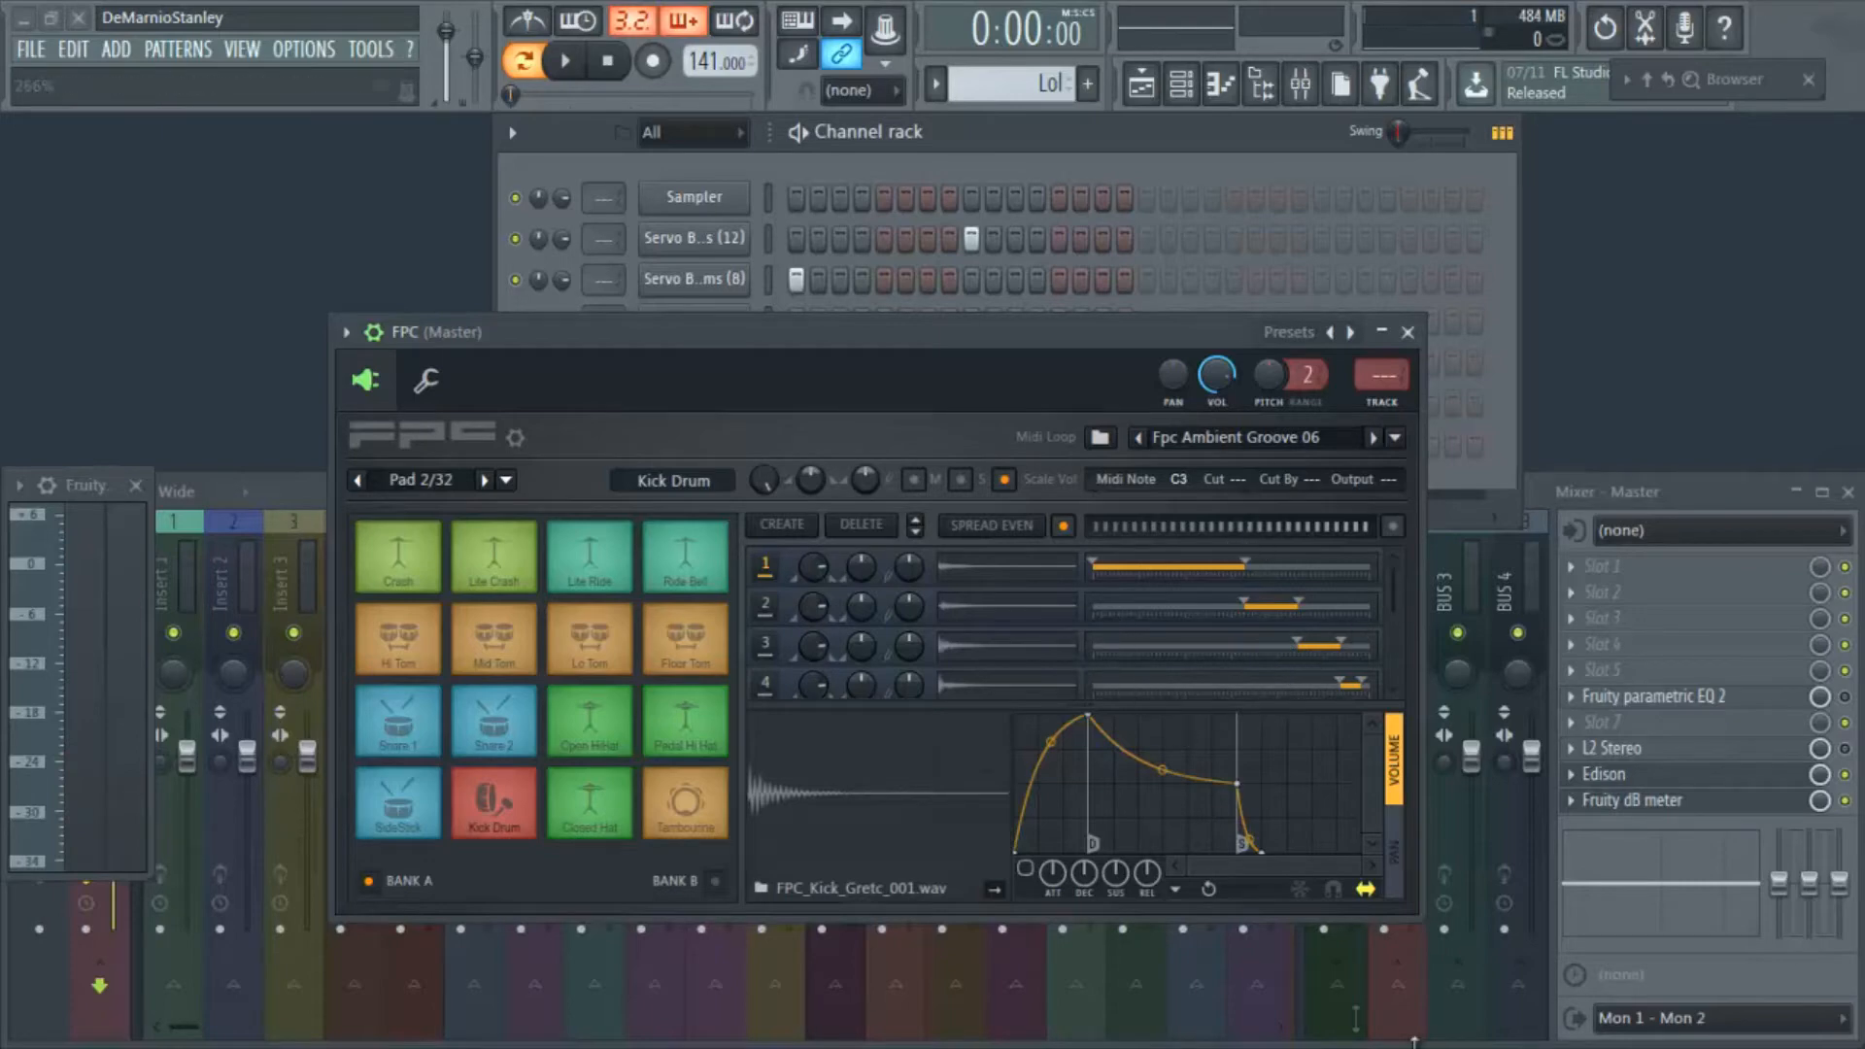
# Try a larger FPC window, return it to its compact size and place it below the channel rack's first rows.
pyautogui.moveTo(1428, 918); pyautogui.dragTo(1748, 1015)
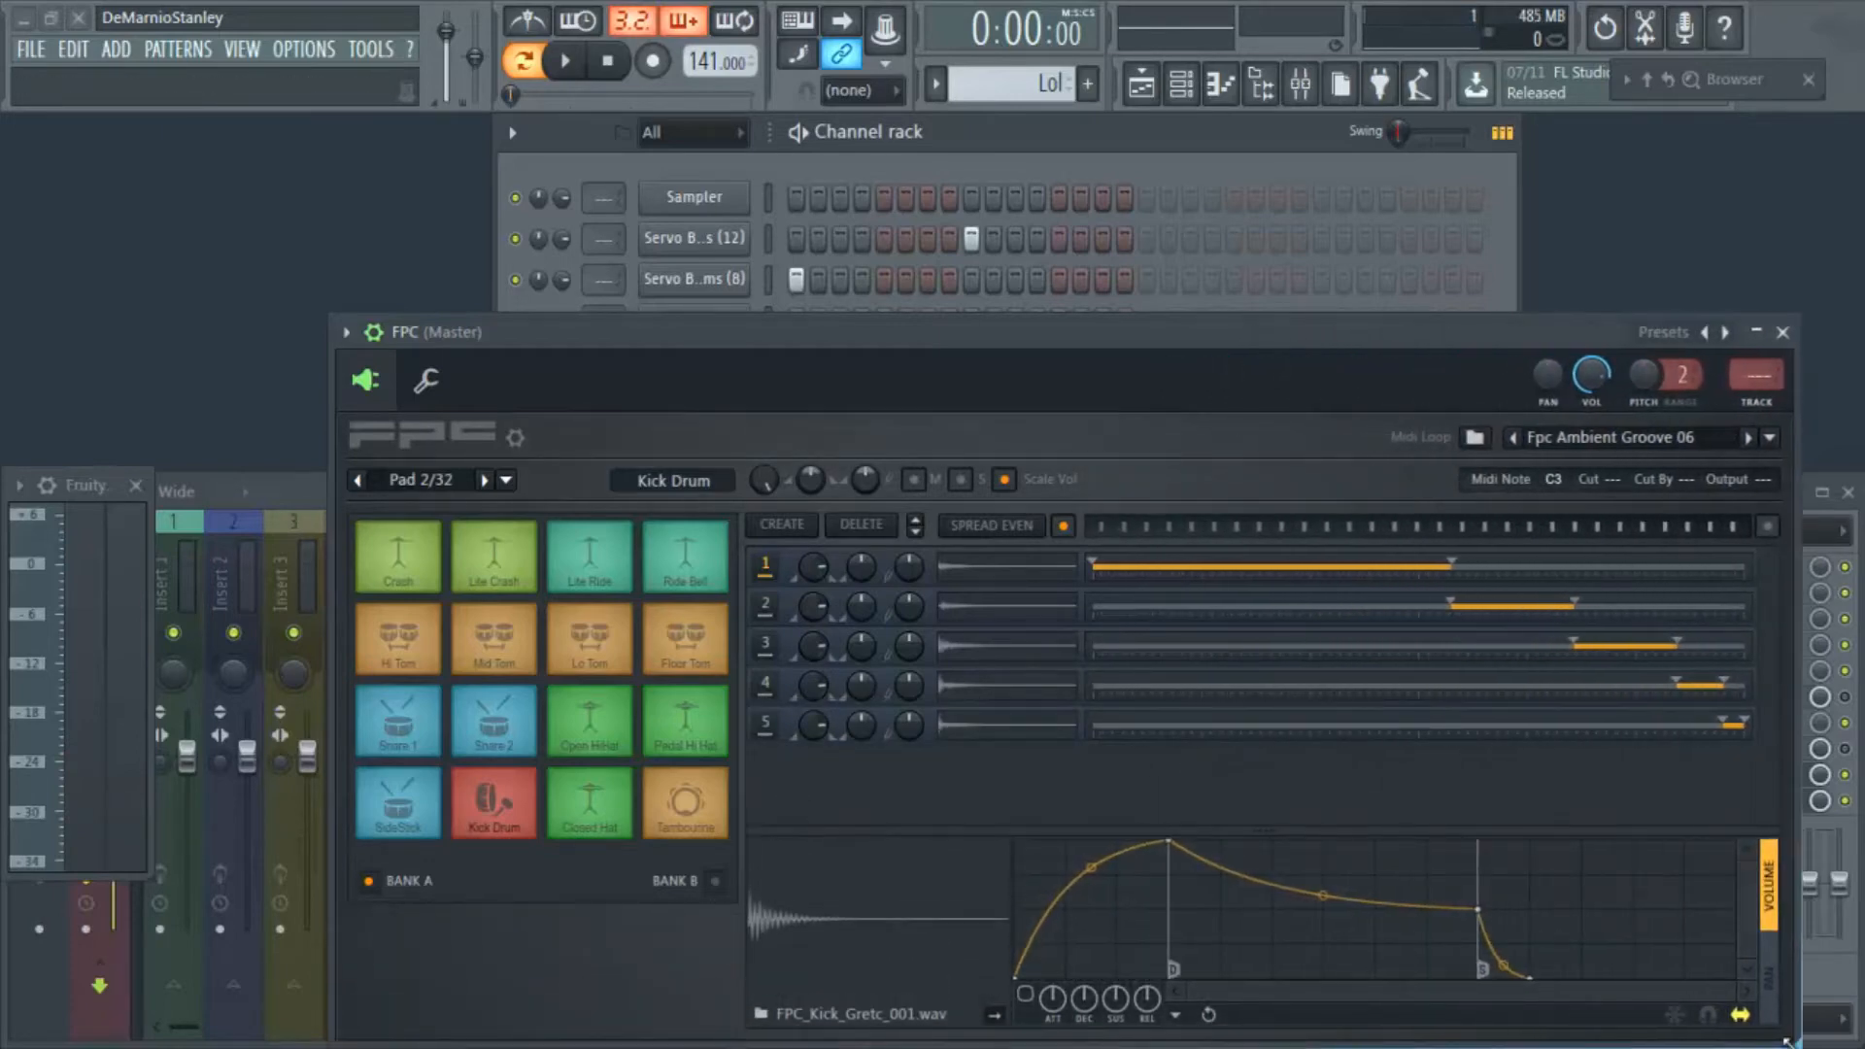
pyautogui.moveTo(1066, 333); pyautogui.dragTo(883, 204)
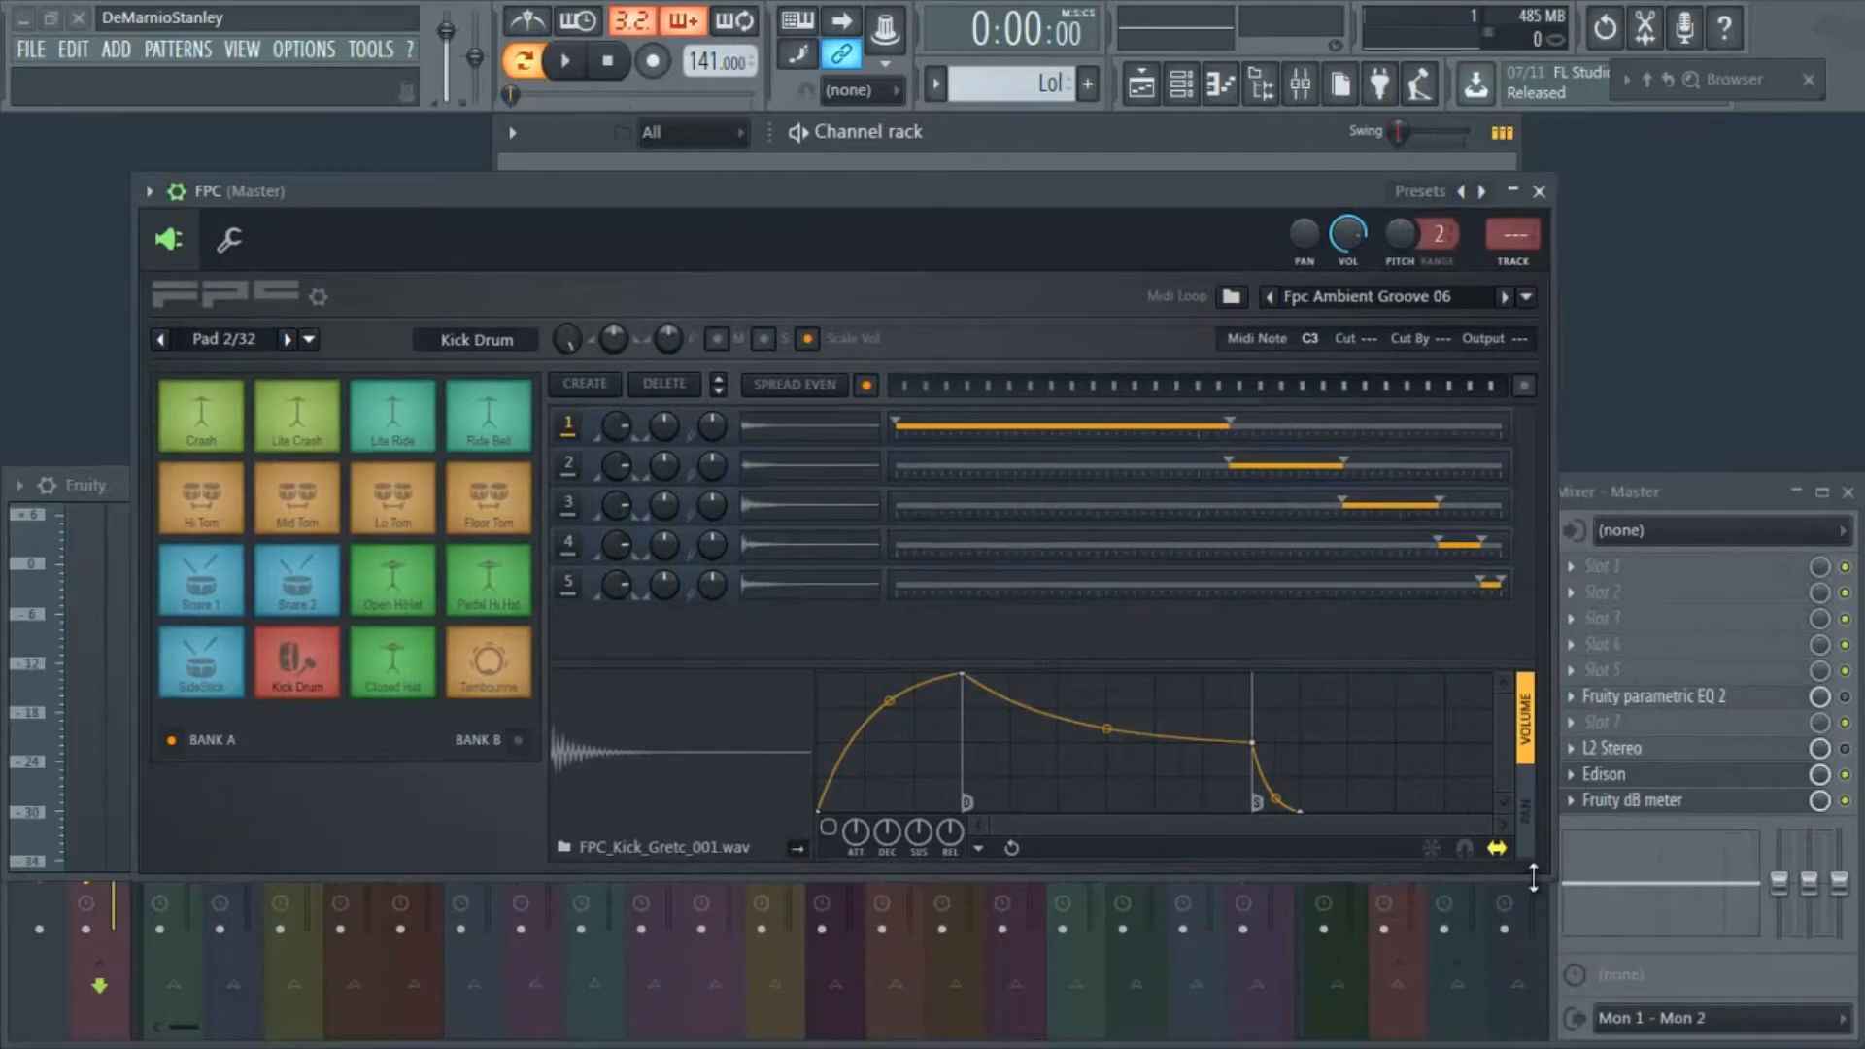
pyautogui.moveTo(1551, 877); pyautogui.dragTo(1225, 777)
pyautogui.moveTo(594, 194); pyautogui.dragTo(878, 282)
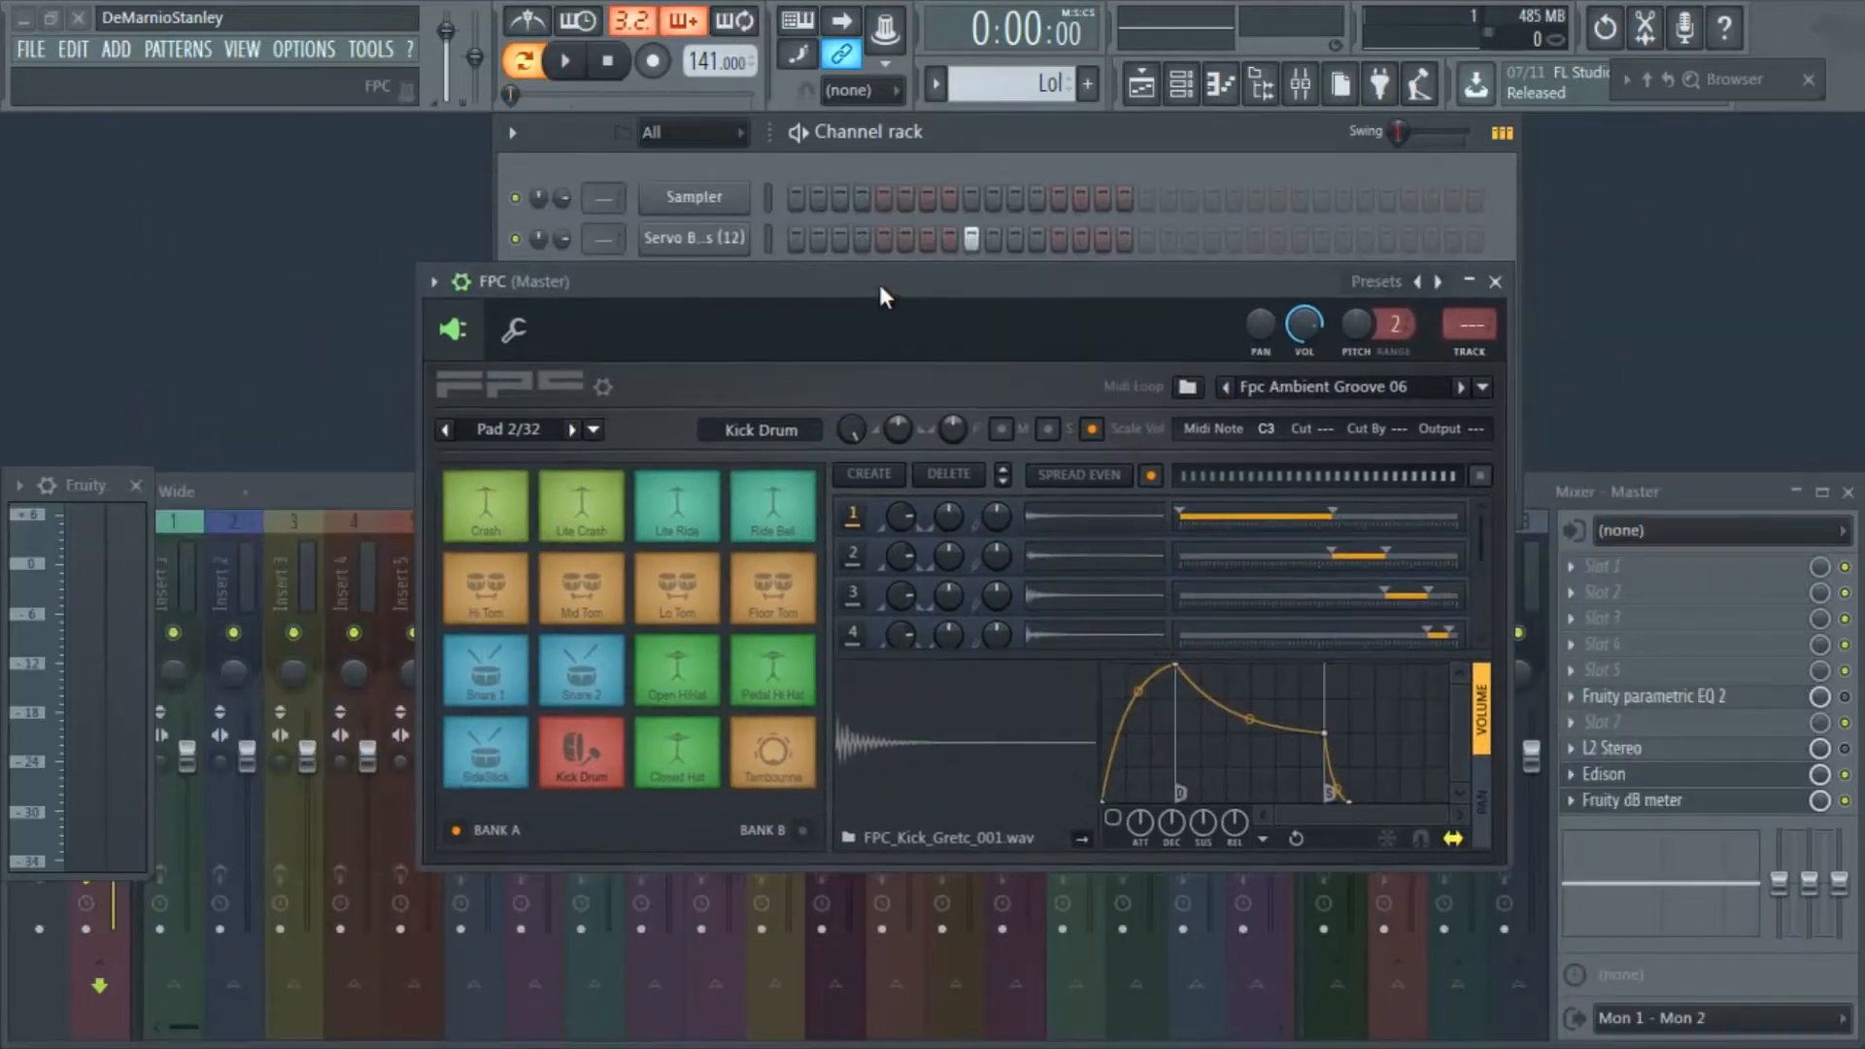
# Audition the Lite Ride, Ride Bell, Tambourine and Closed Hat pads in FPC.
pyautogui.click(675, 512)
pyautogui.click(761, 532)
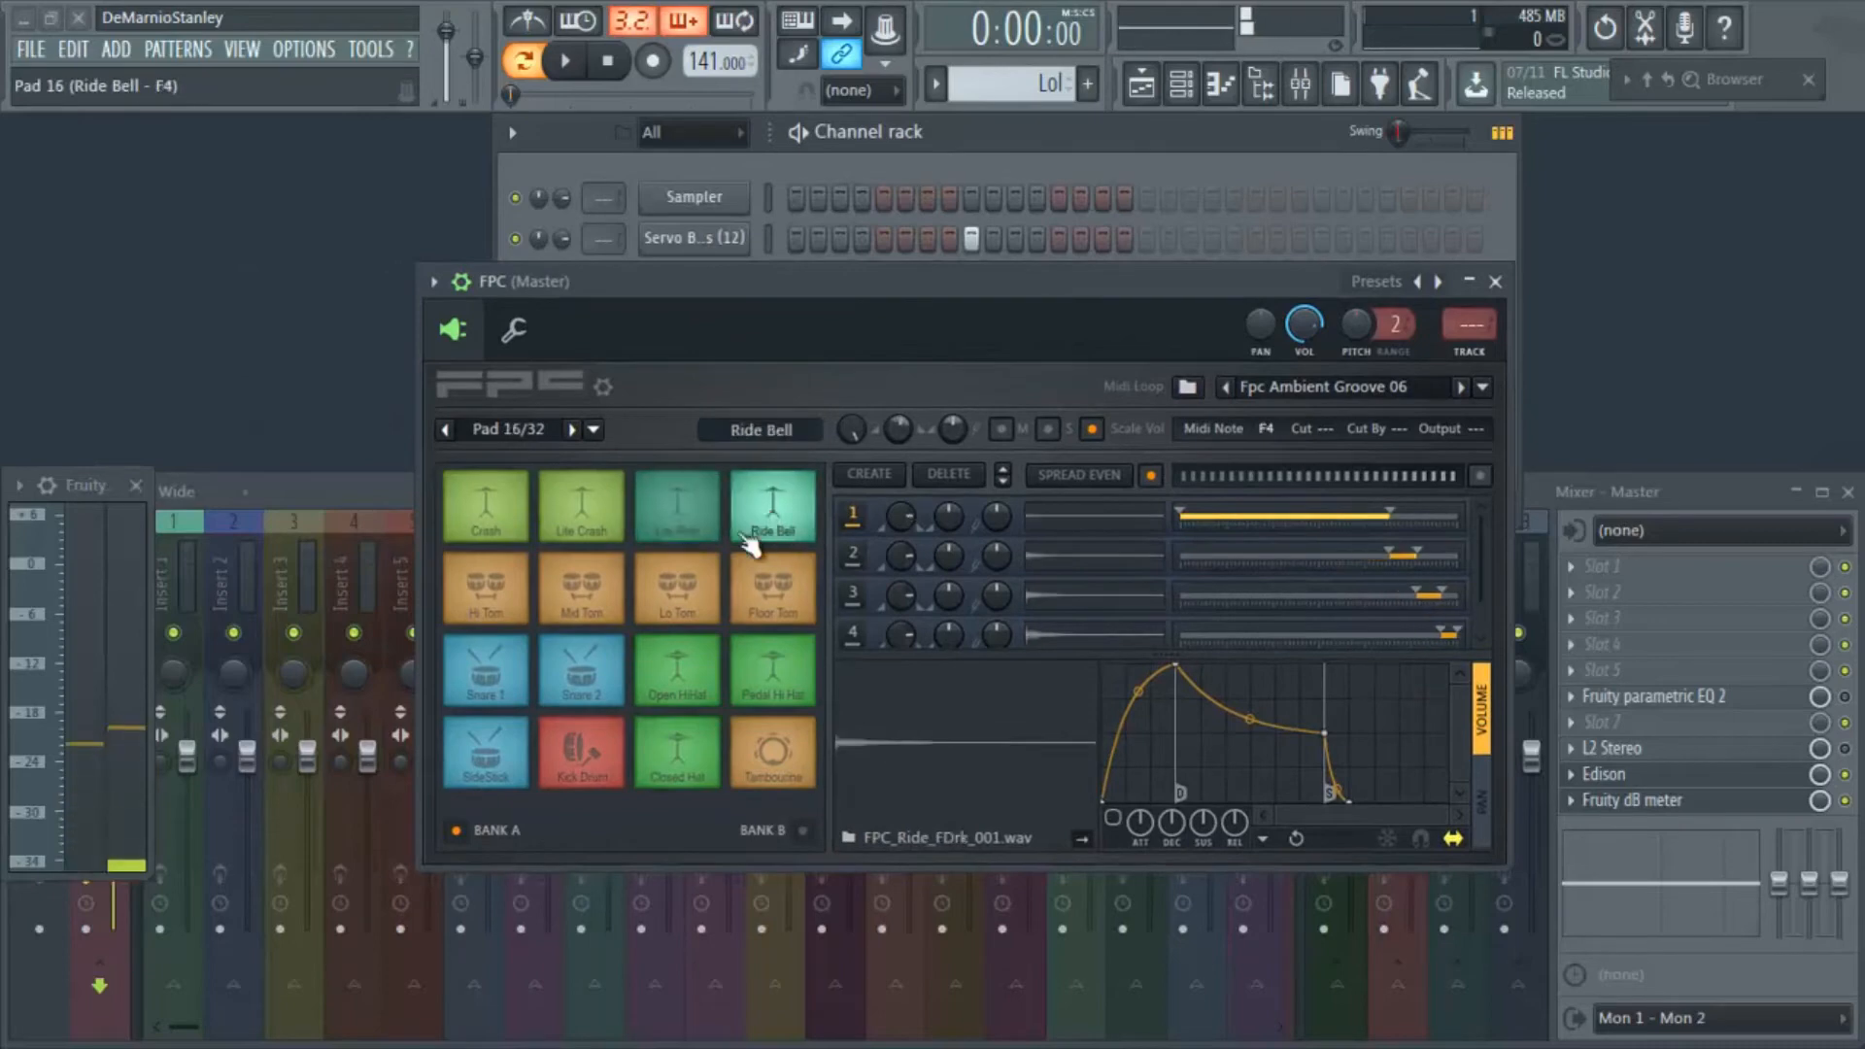
pyautogui.click(760, 534)
pyautogui.click(759, 536)
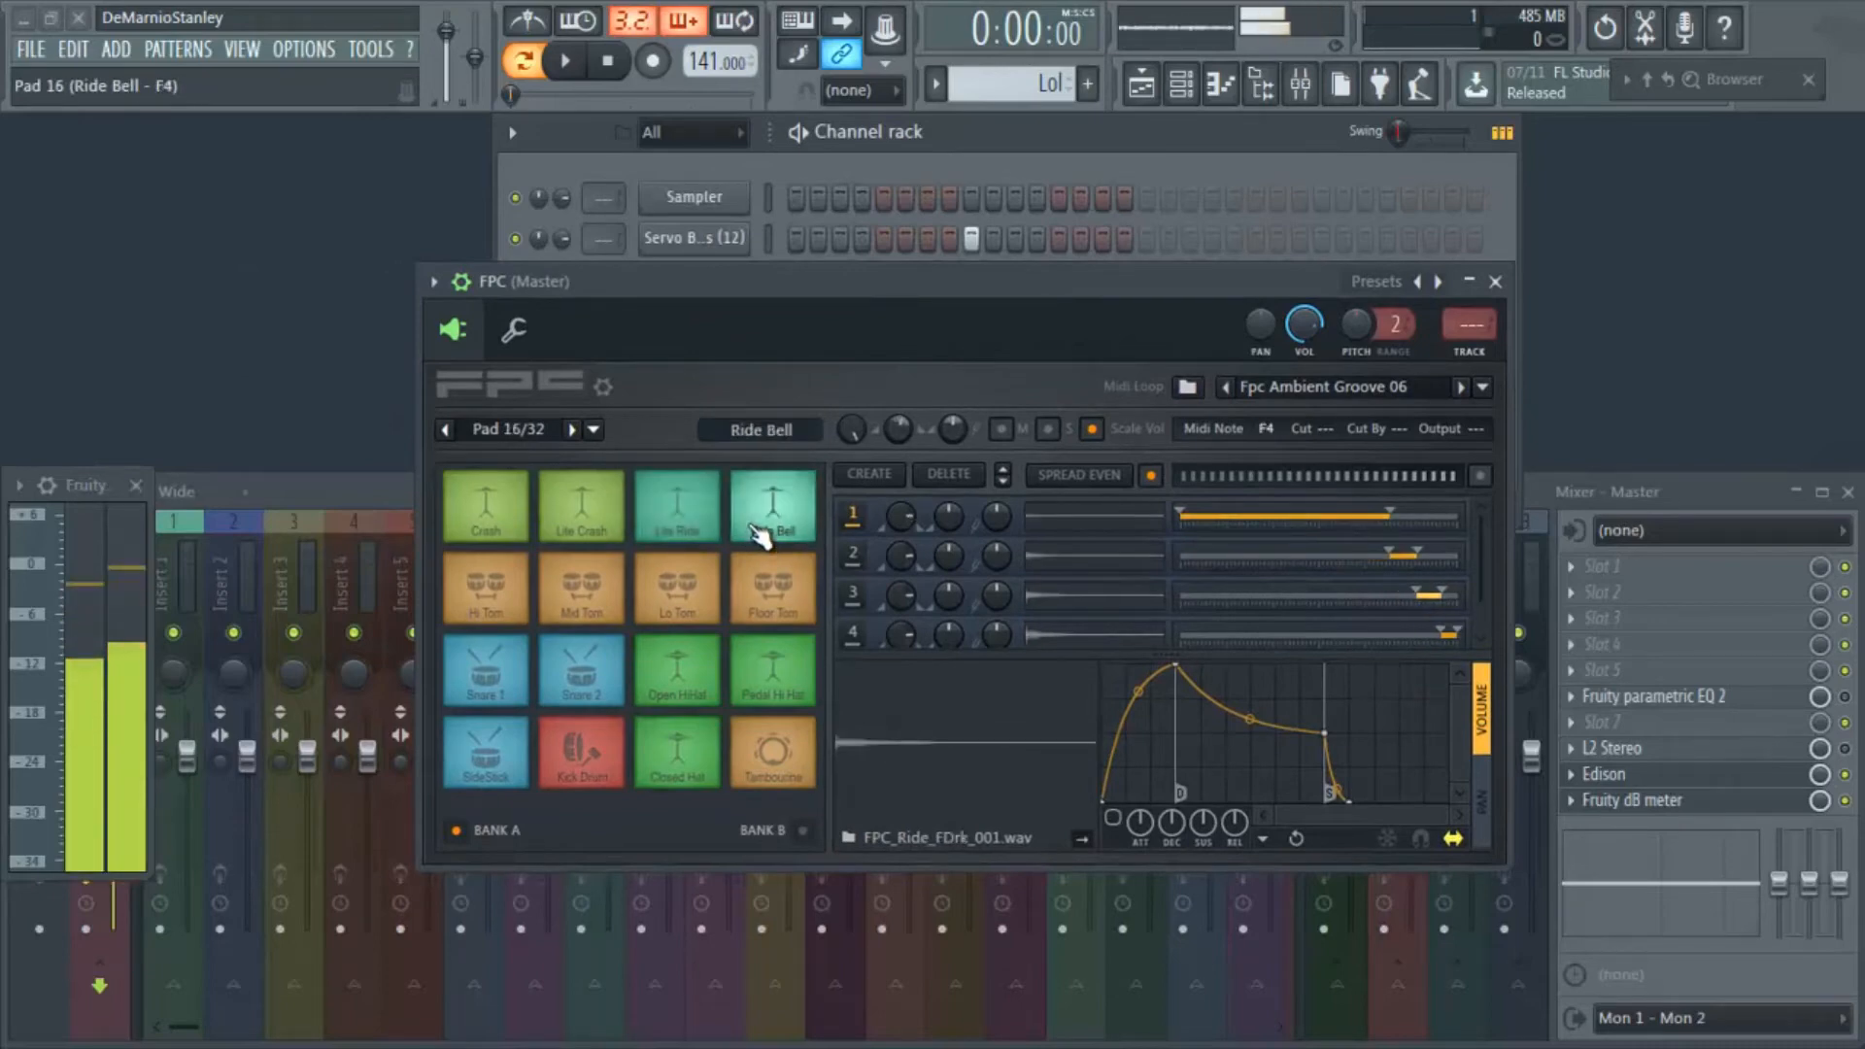
pyautogui.click(771, 750)
pyautogui.click(726, 774)
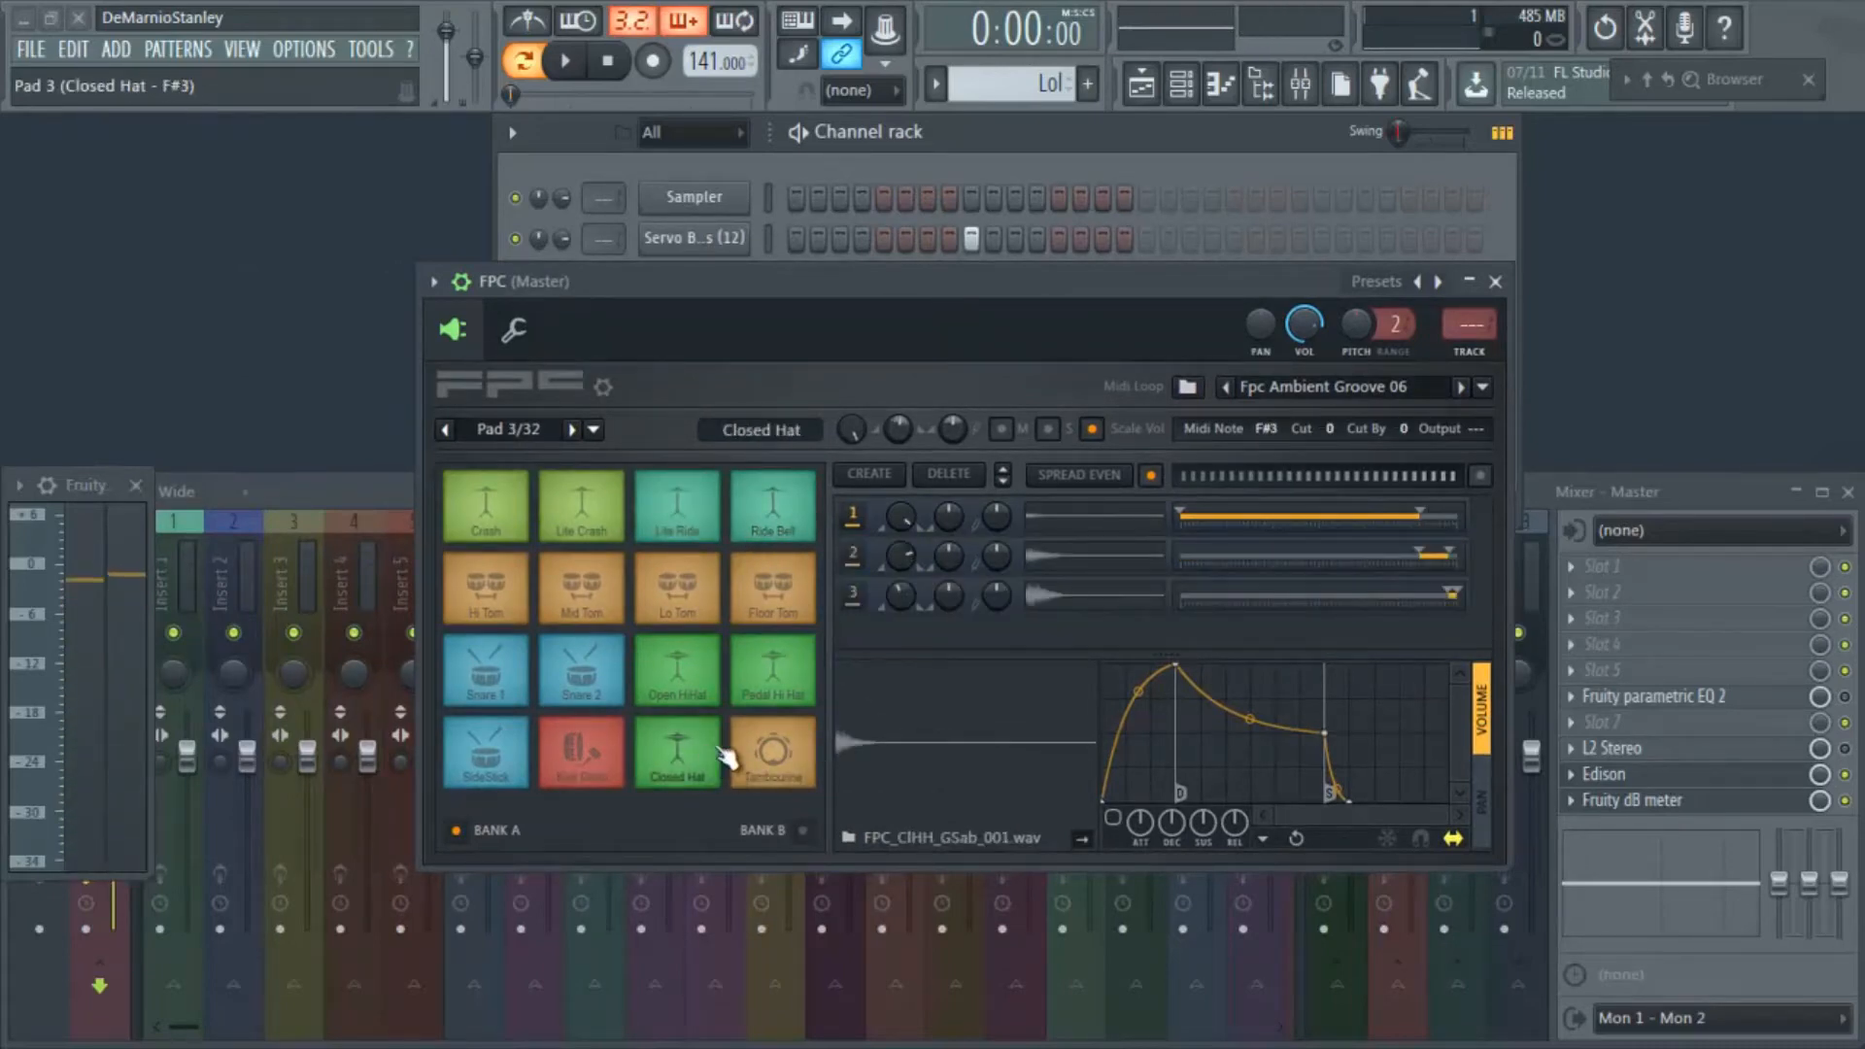
pyautogui.click(703, 746)
pyautogui.click(703, 746)
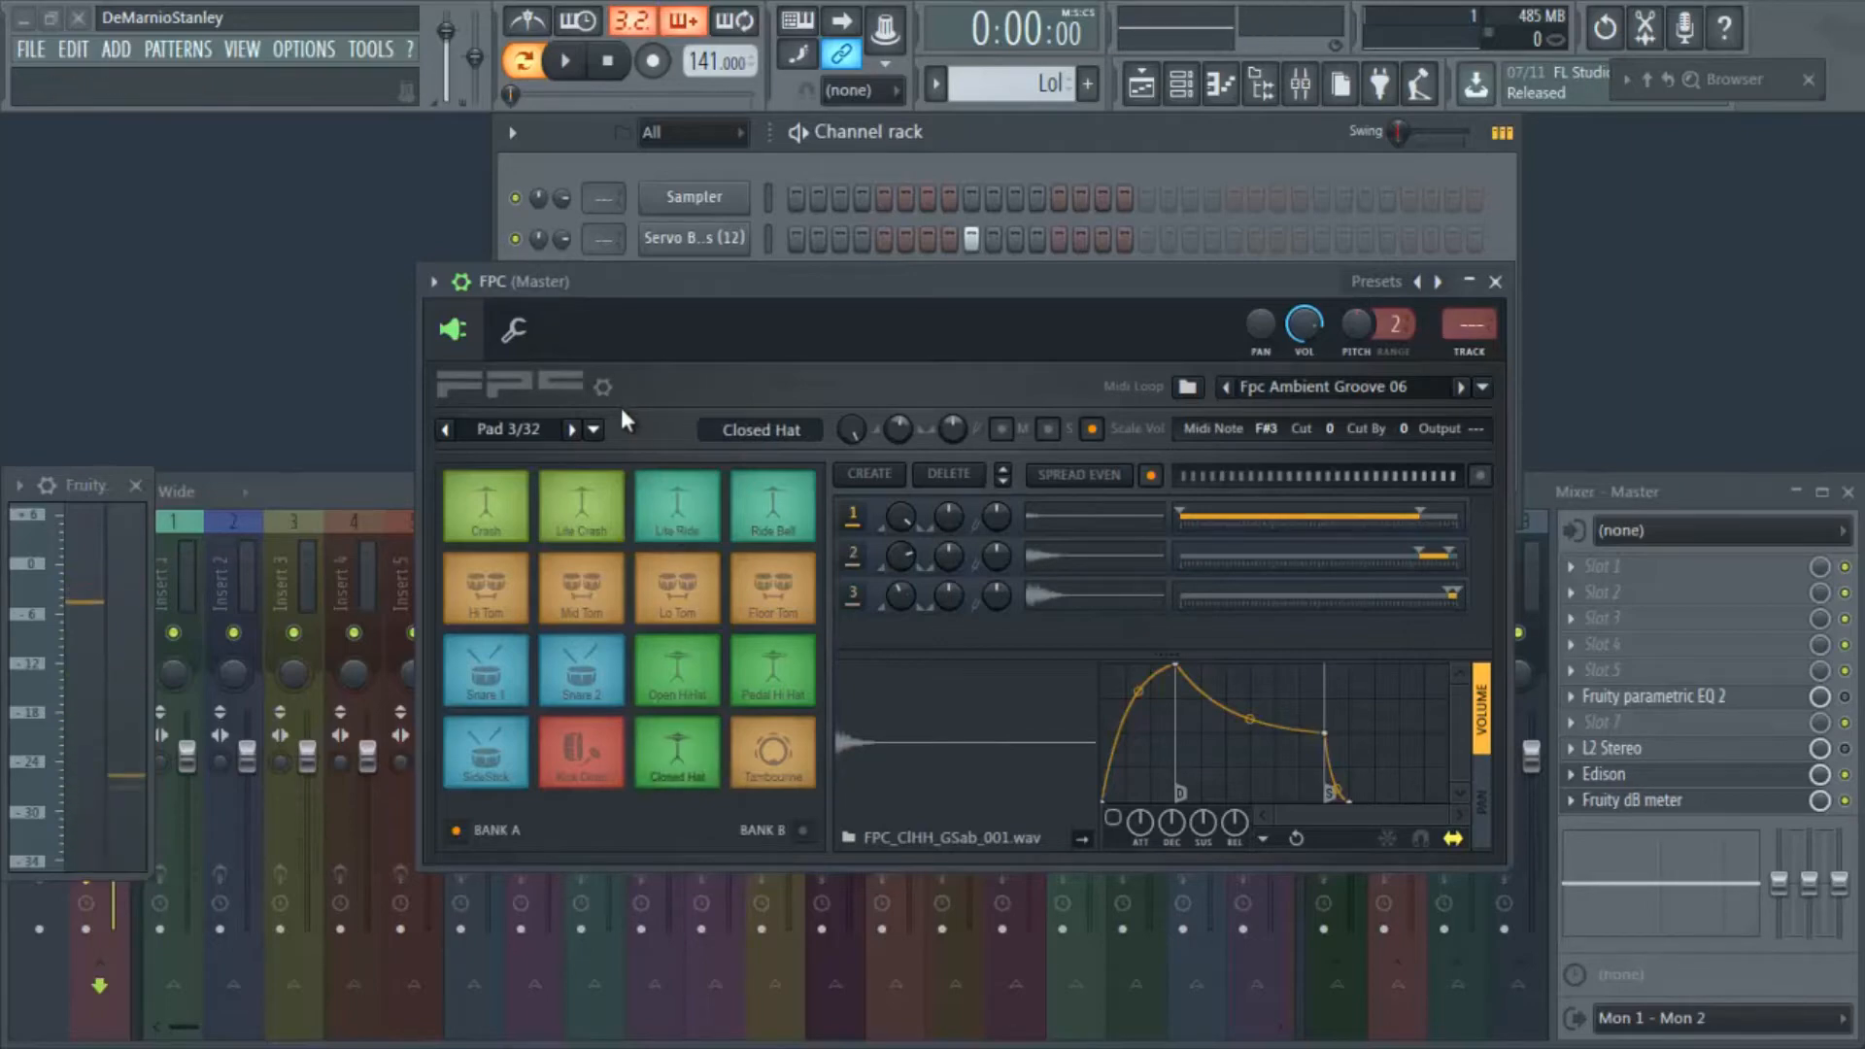
# Reset the Closed Hat pad's icon to none.
pyautogui.click(593, 430)
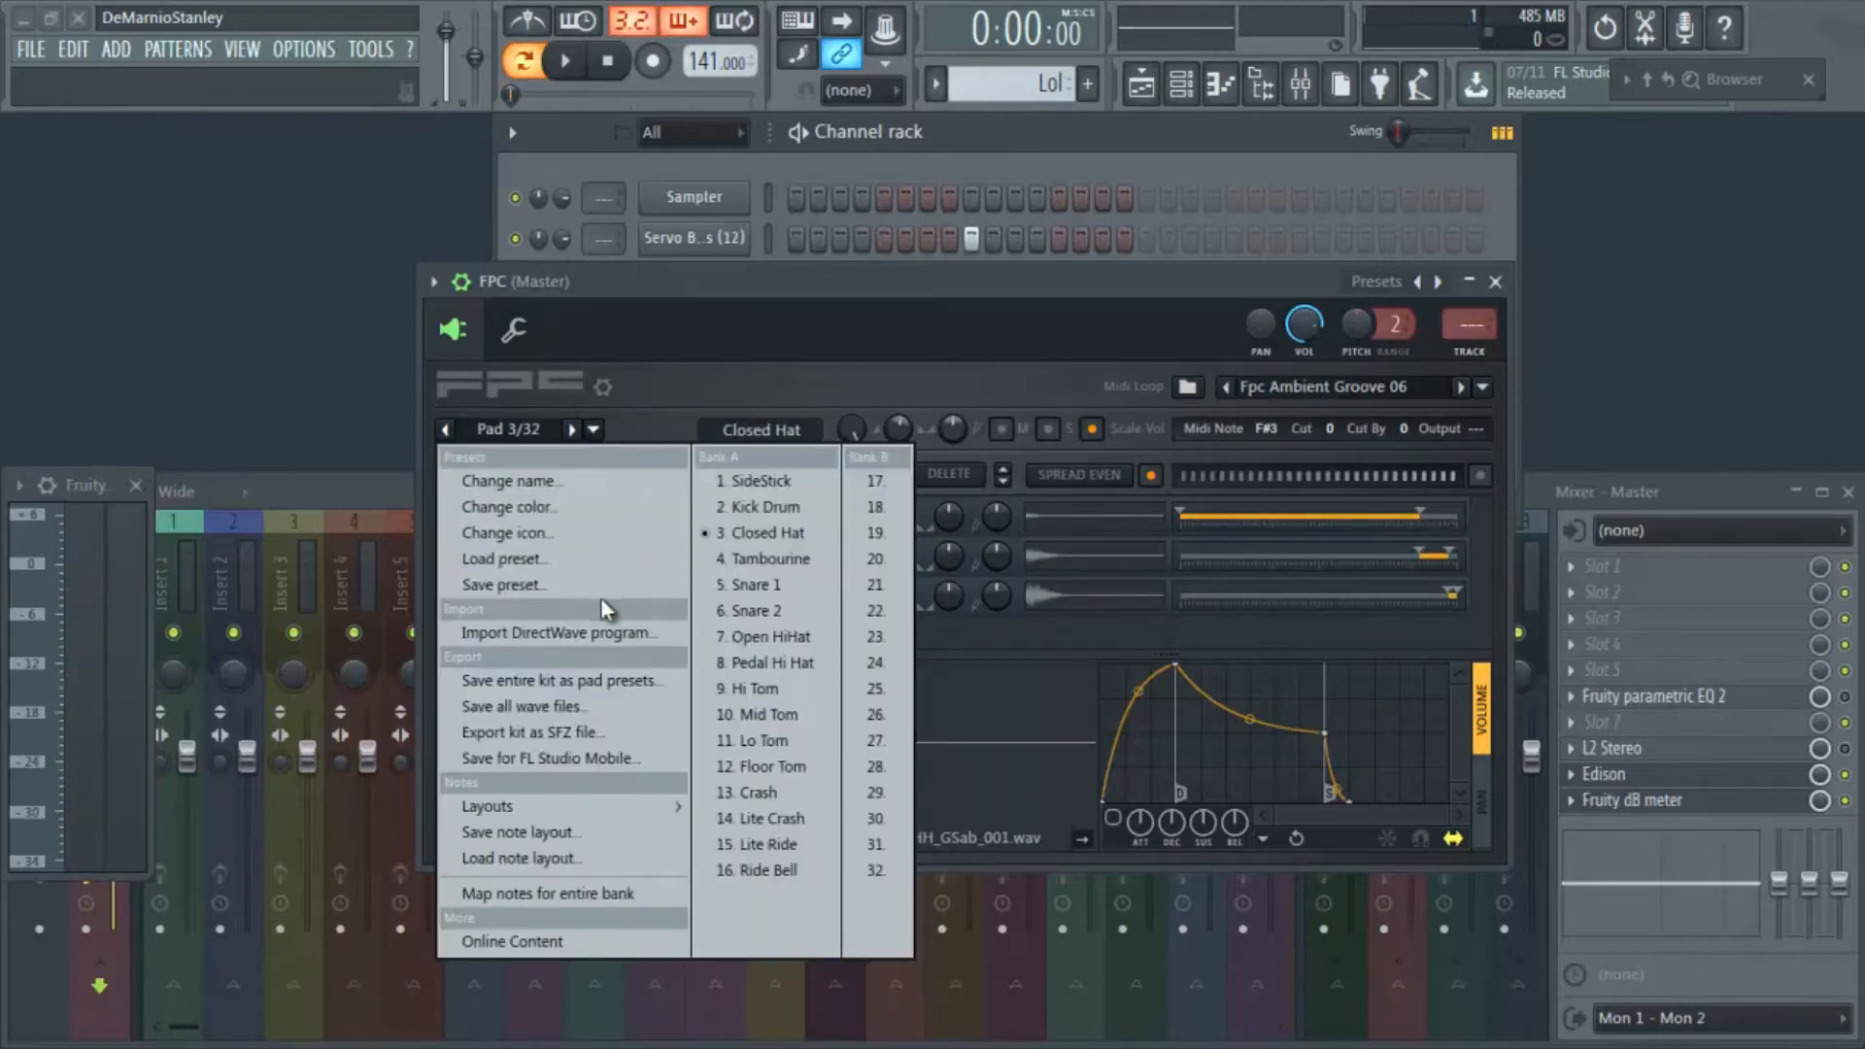
pyautogui.click(557, 533)
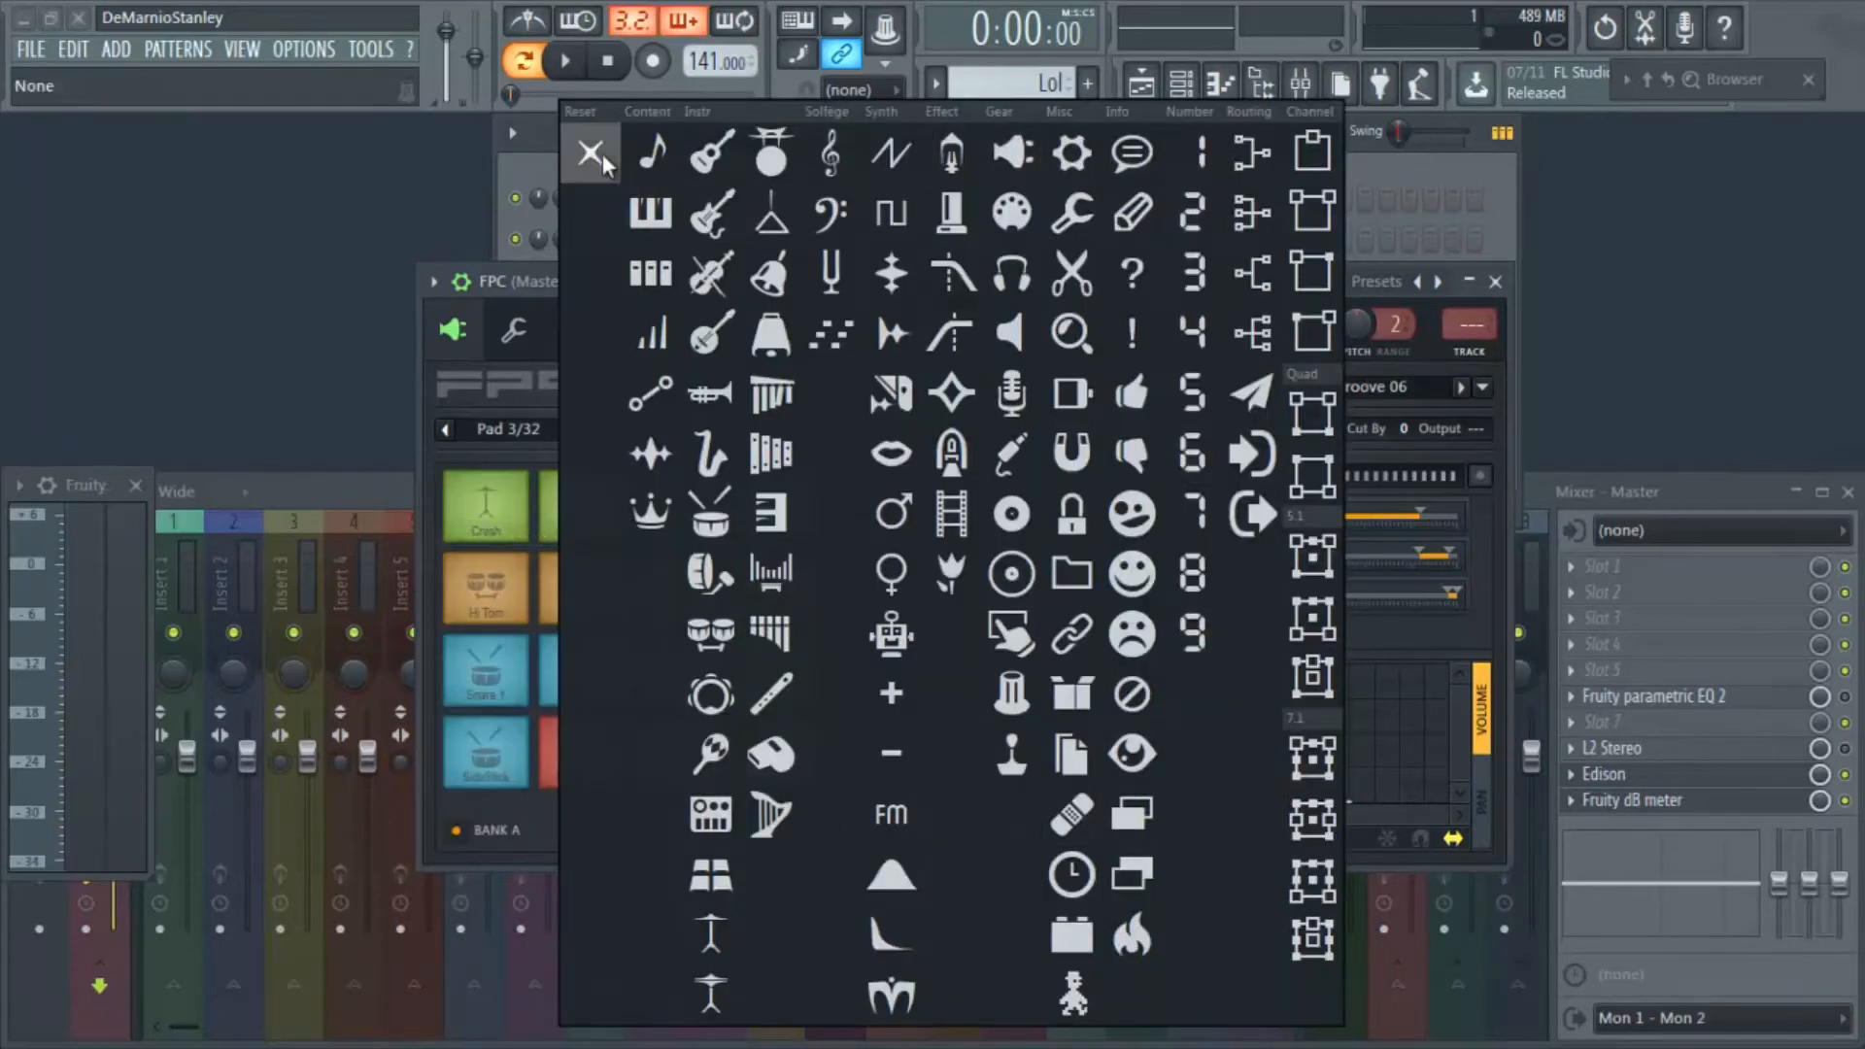
pyautogui.click(592, 155)
pyautogui.click(592, 429)
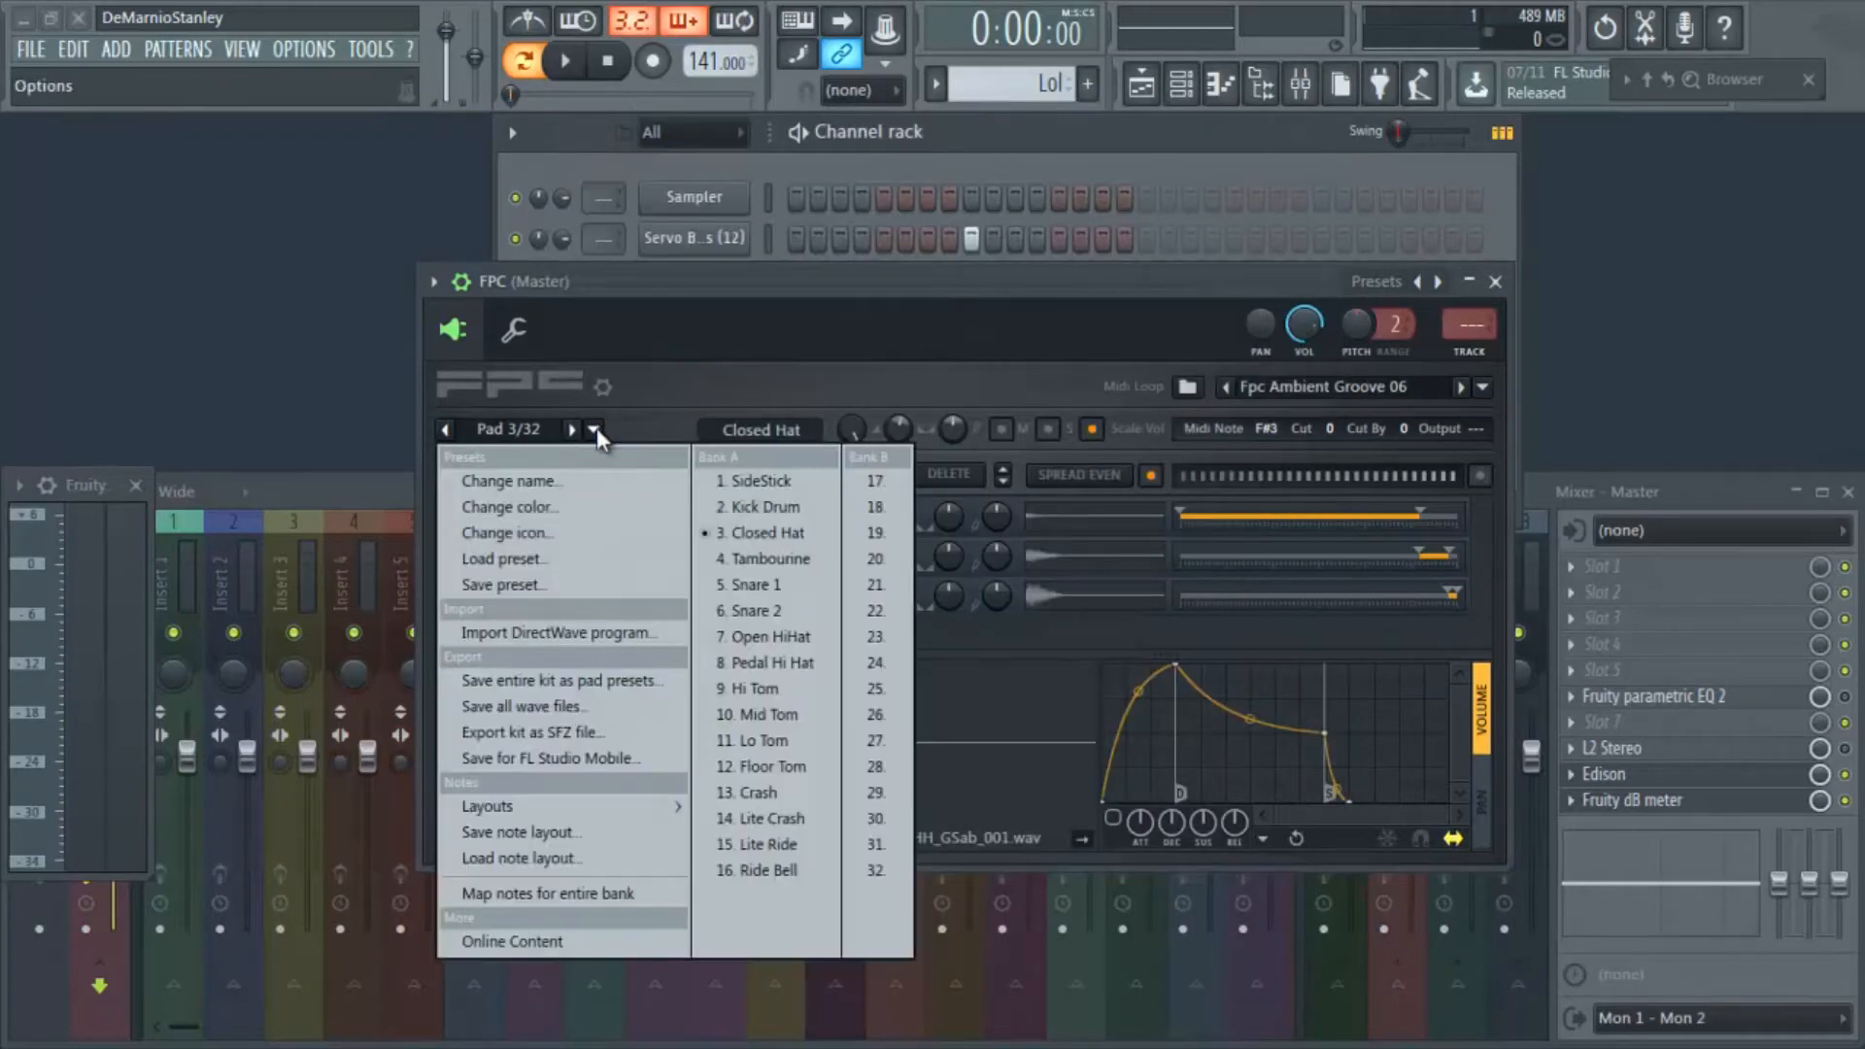
pyautogui.click(596, 429)
# Audition the Tambourine and Crash pads, and select the SideStick pad from the Bank A list.
pyautogui.click(772, 750)
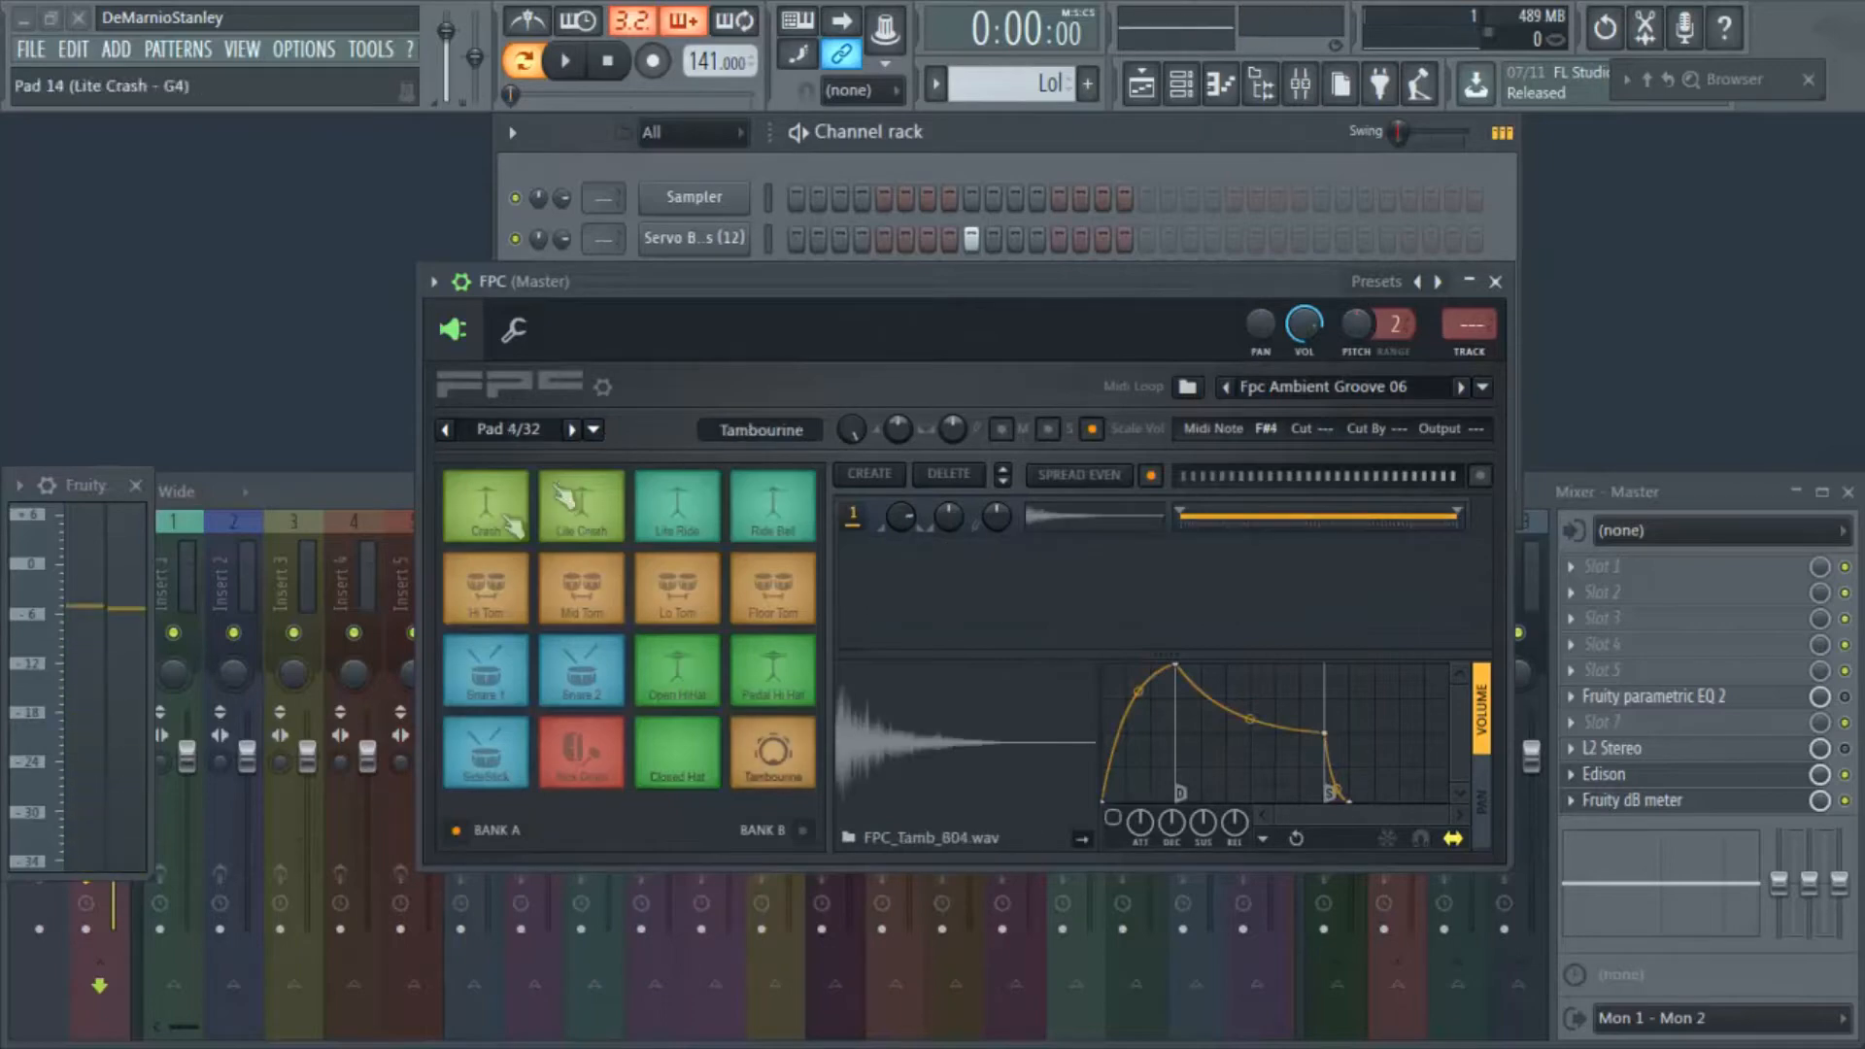
pyautogui.click(485, 503)
pyautogui.click(593, 430)
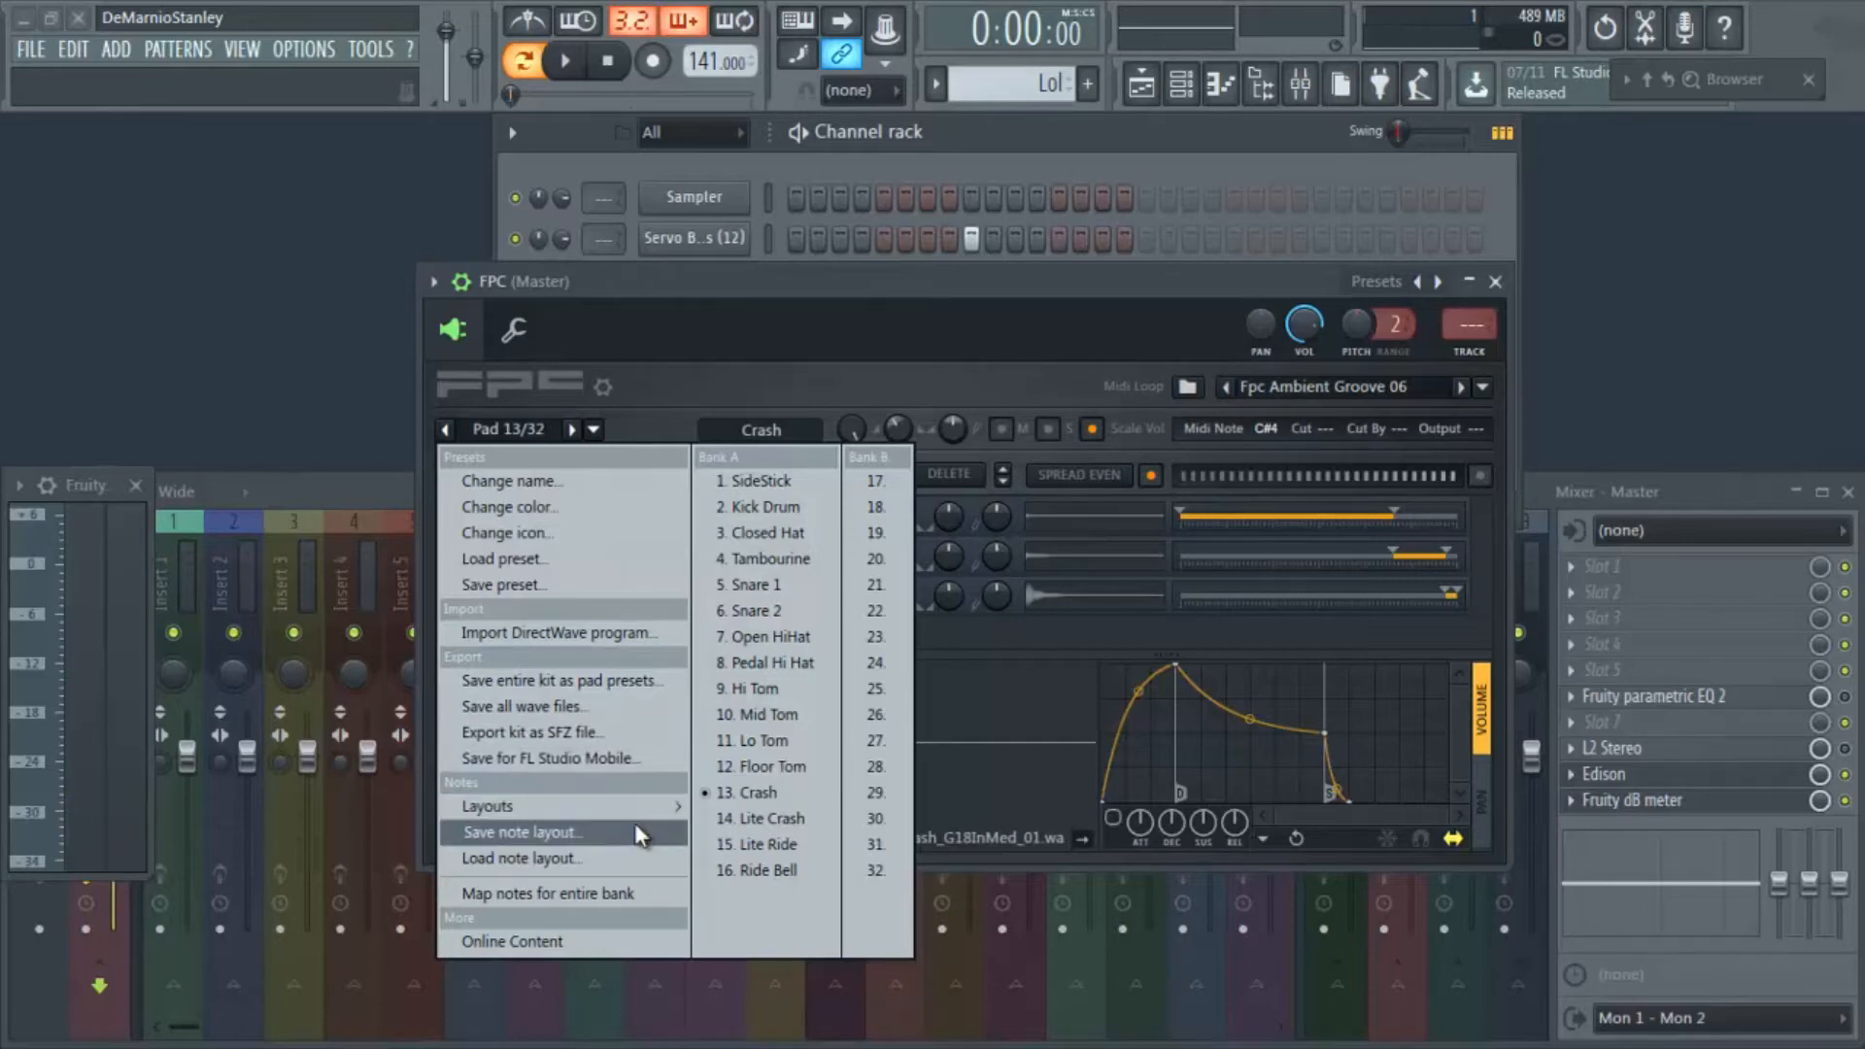
pyautogui.moveTo(637, 809)
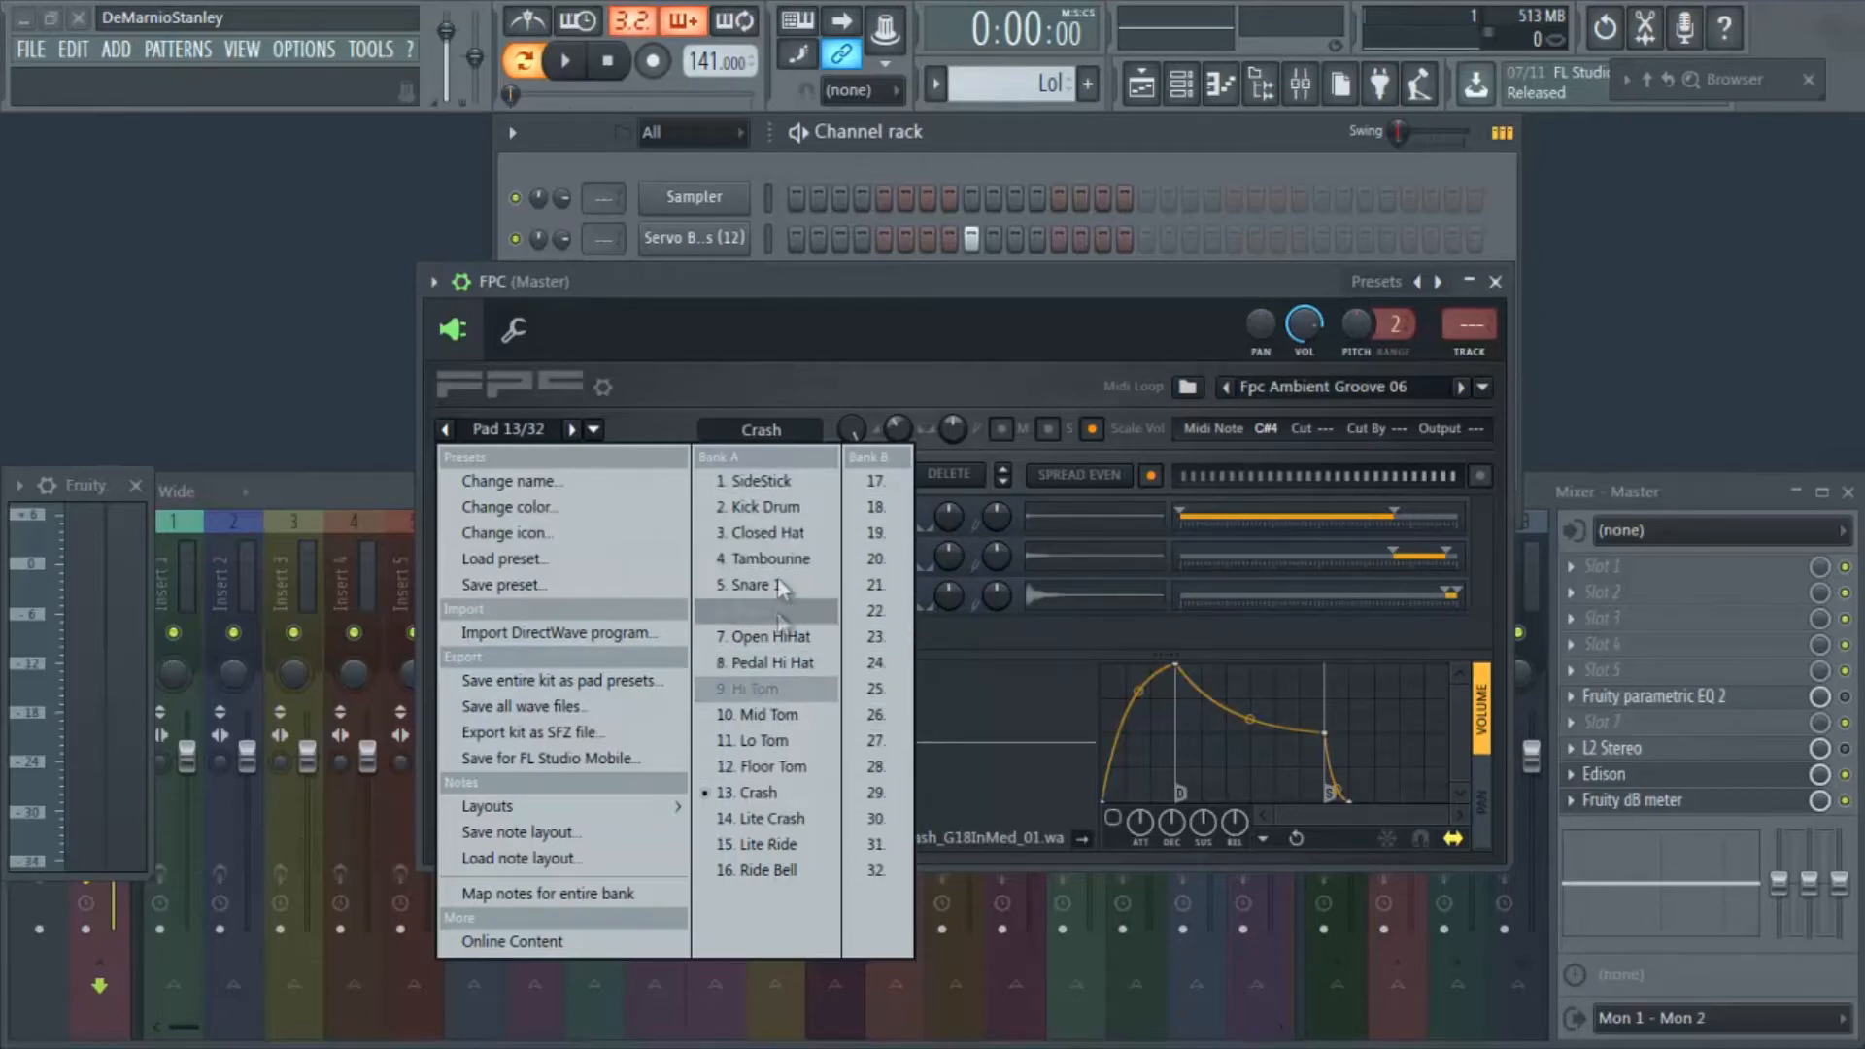
pyautogui.click(785, 488)
# Examine the preset, import, export and note-mapping options for the SideStick pad, and close FPC.
pyautogui.click(593, 428)
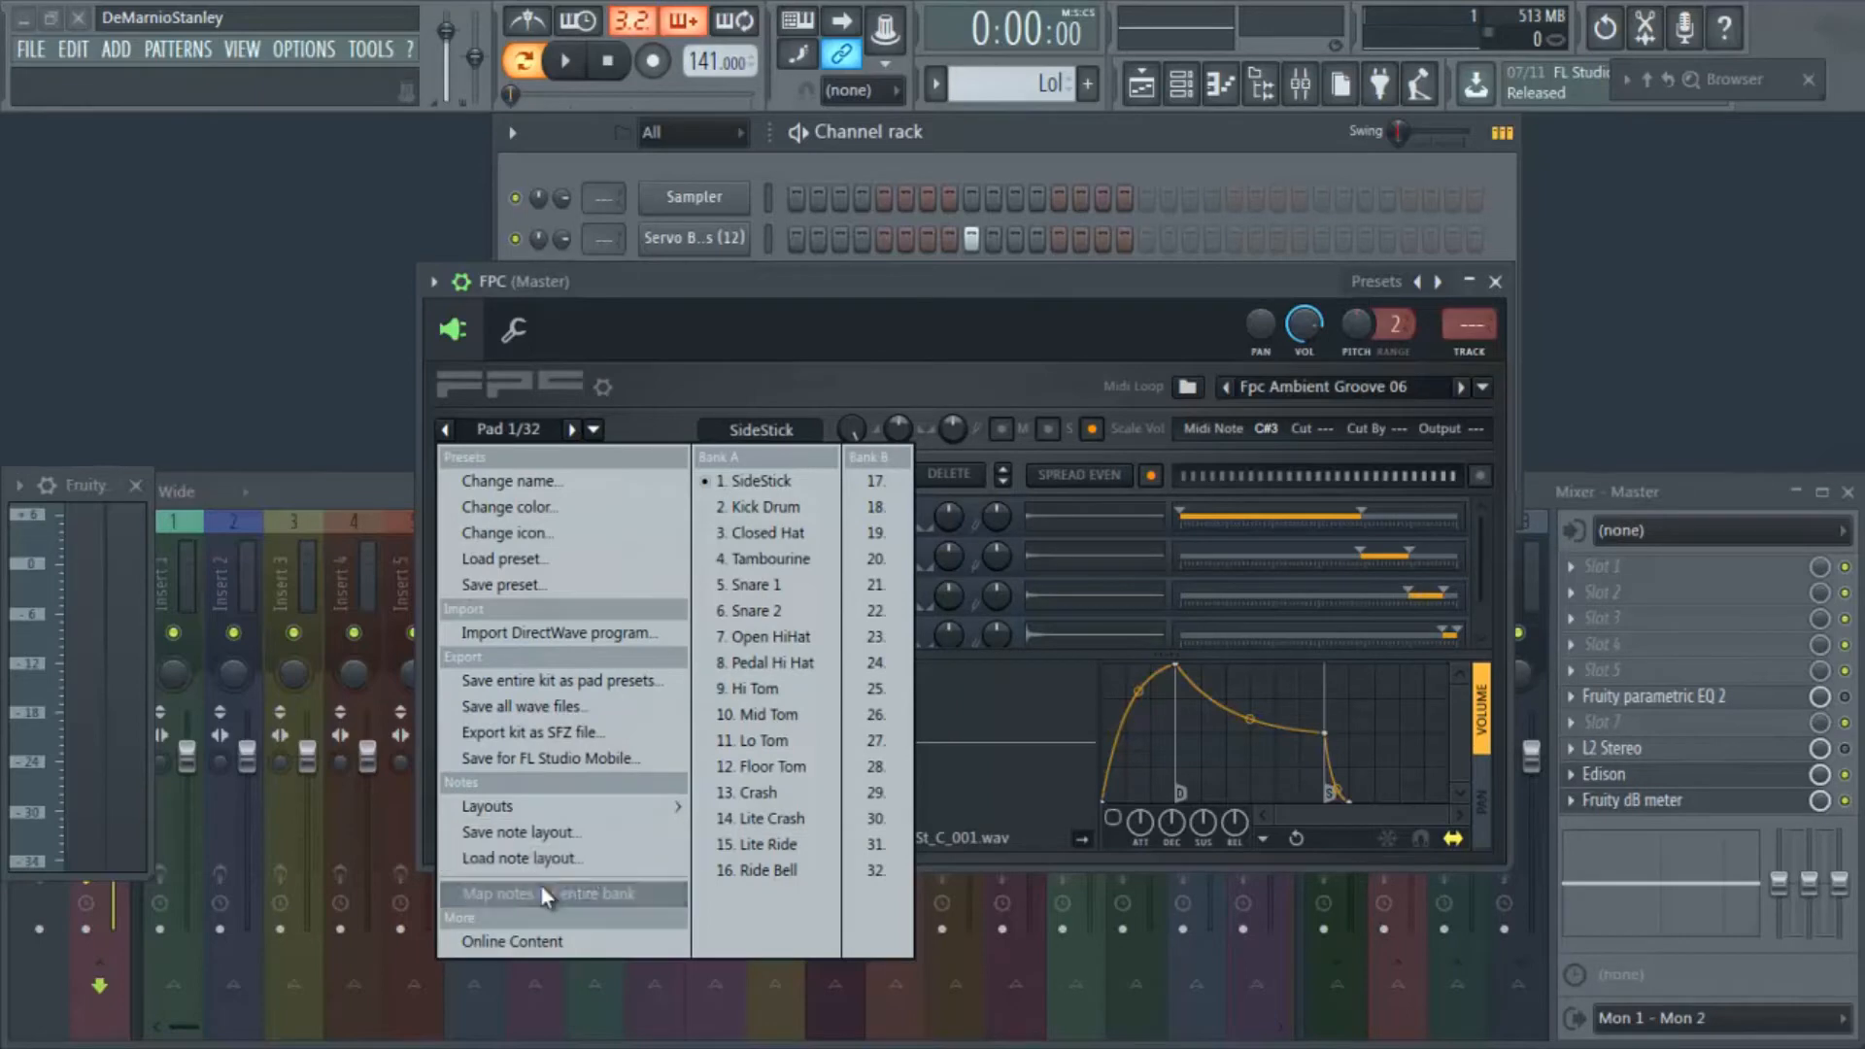
pyautogui.click(964, 332)
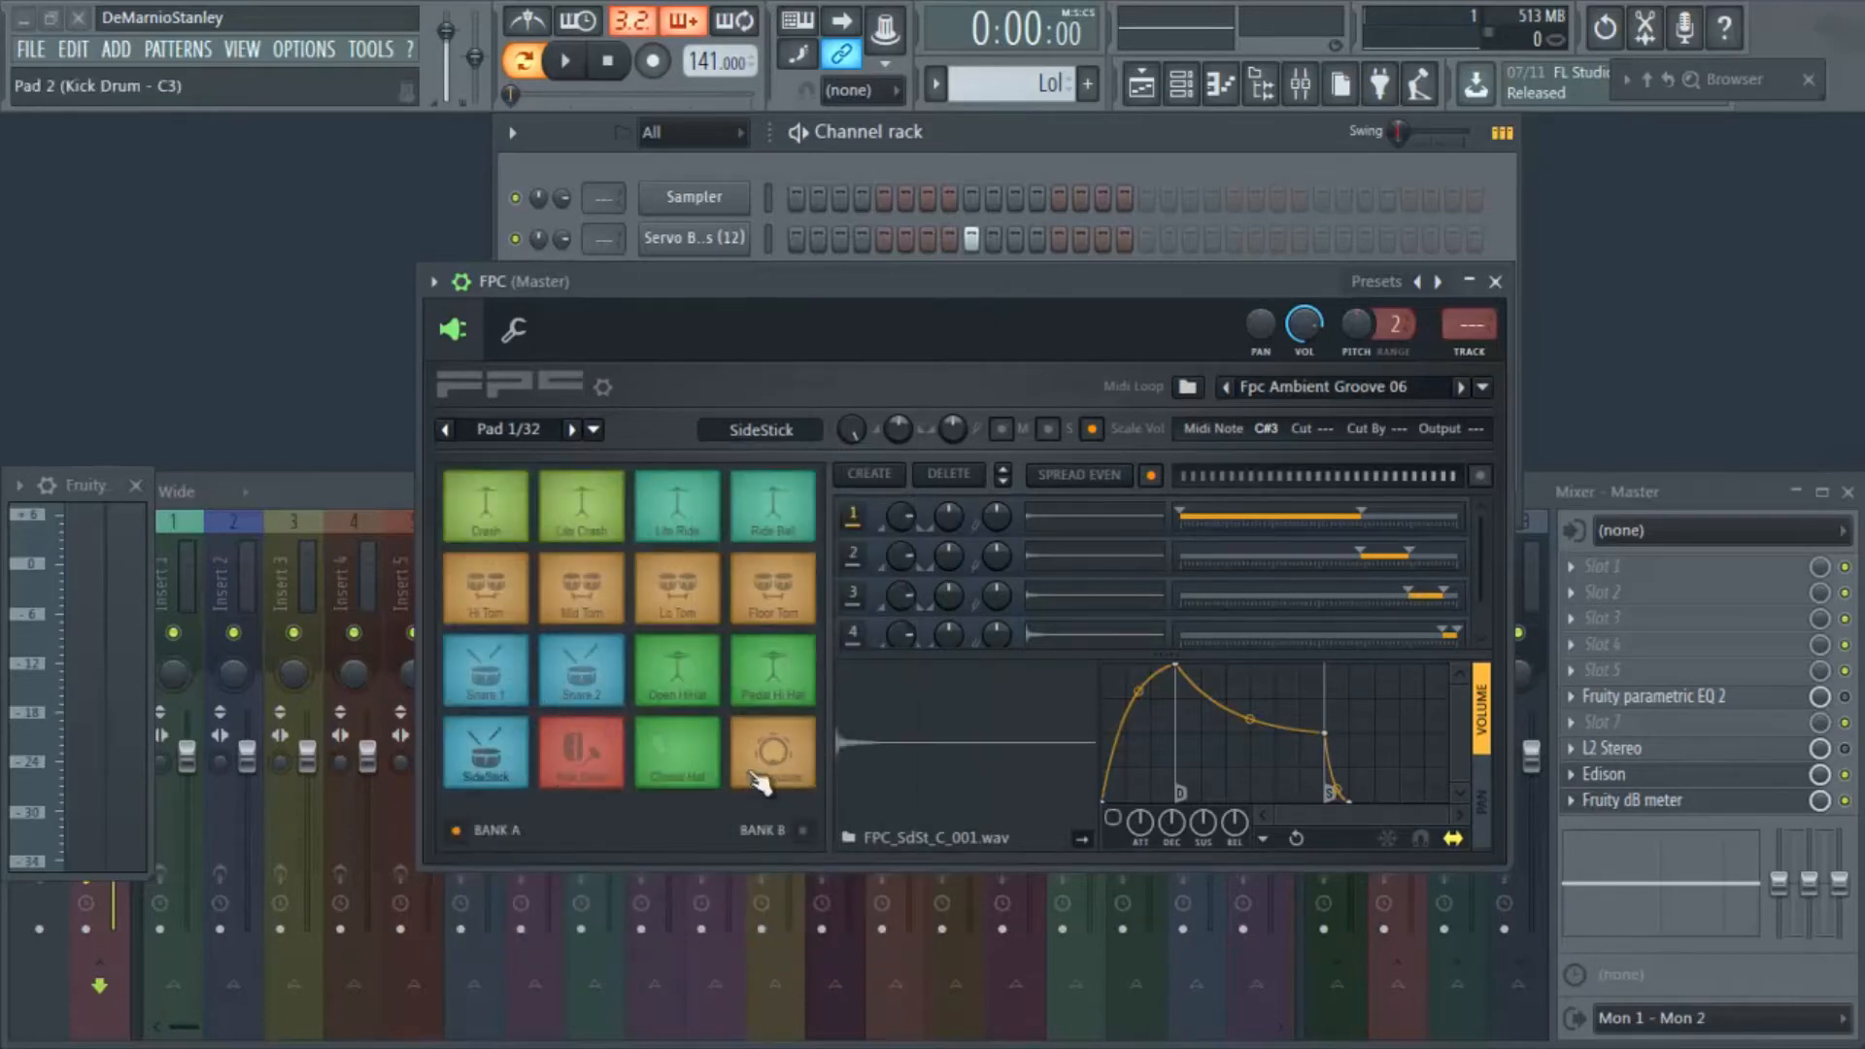
pyautogui.click(593, 429)
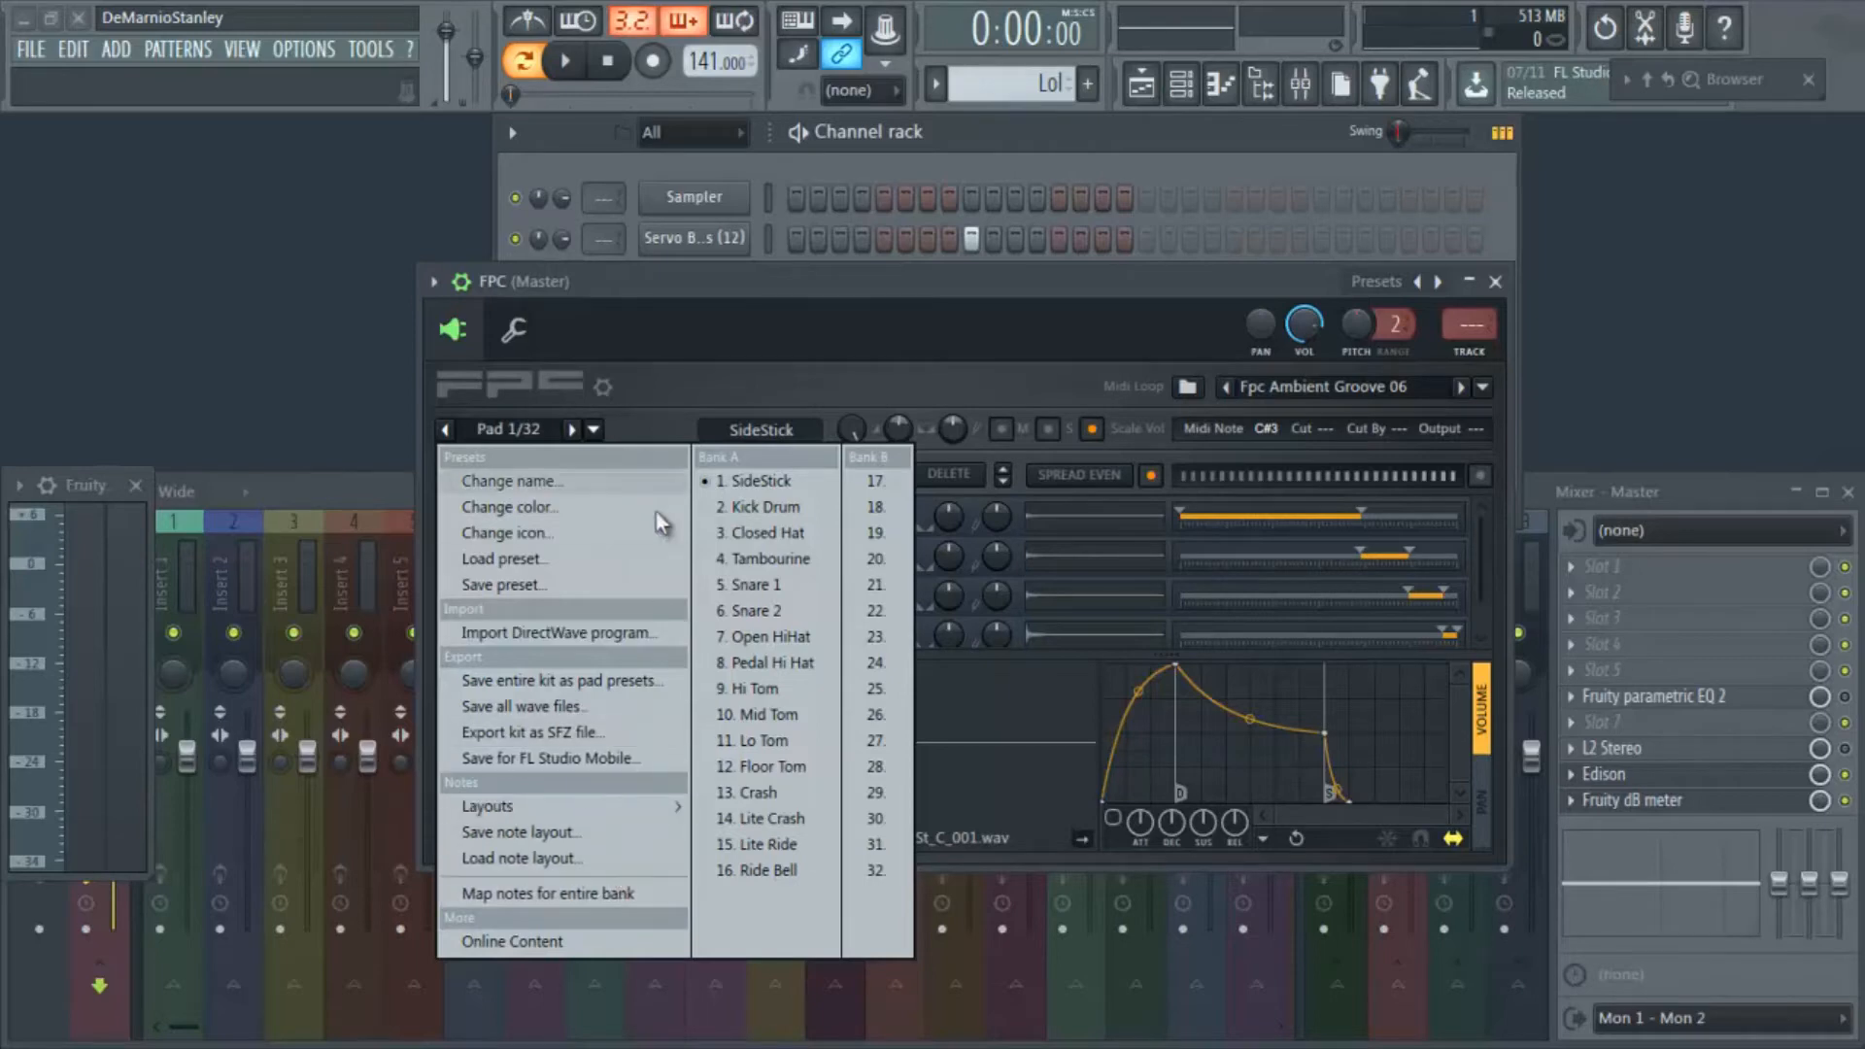
pyautogui.click(778, 340)
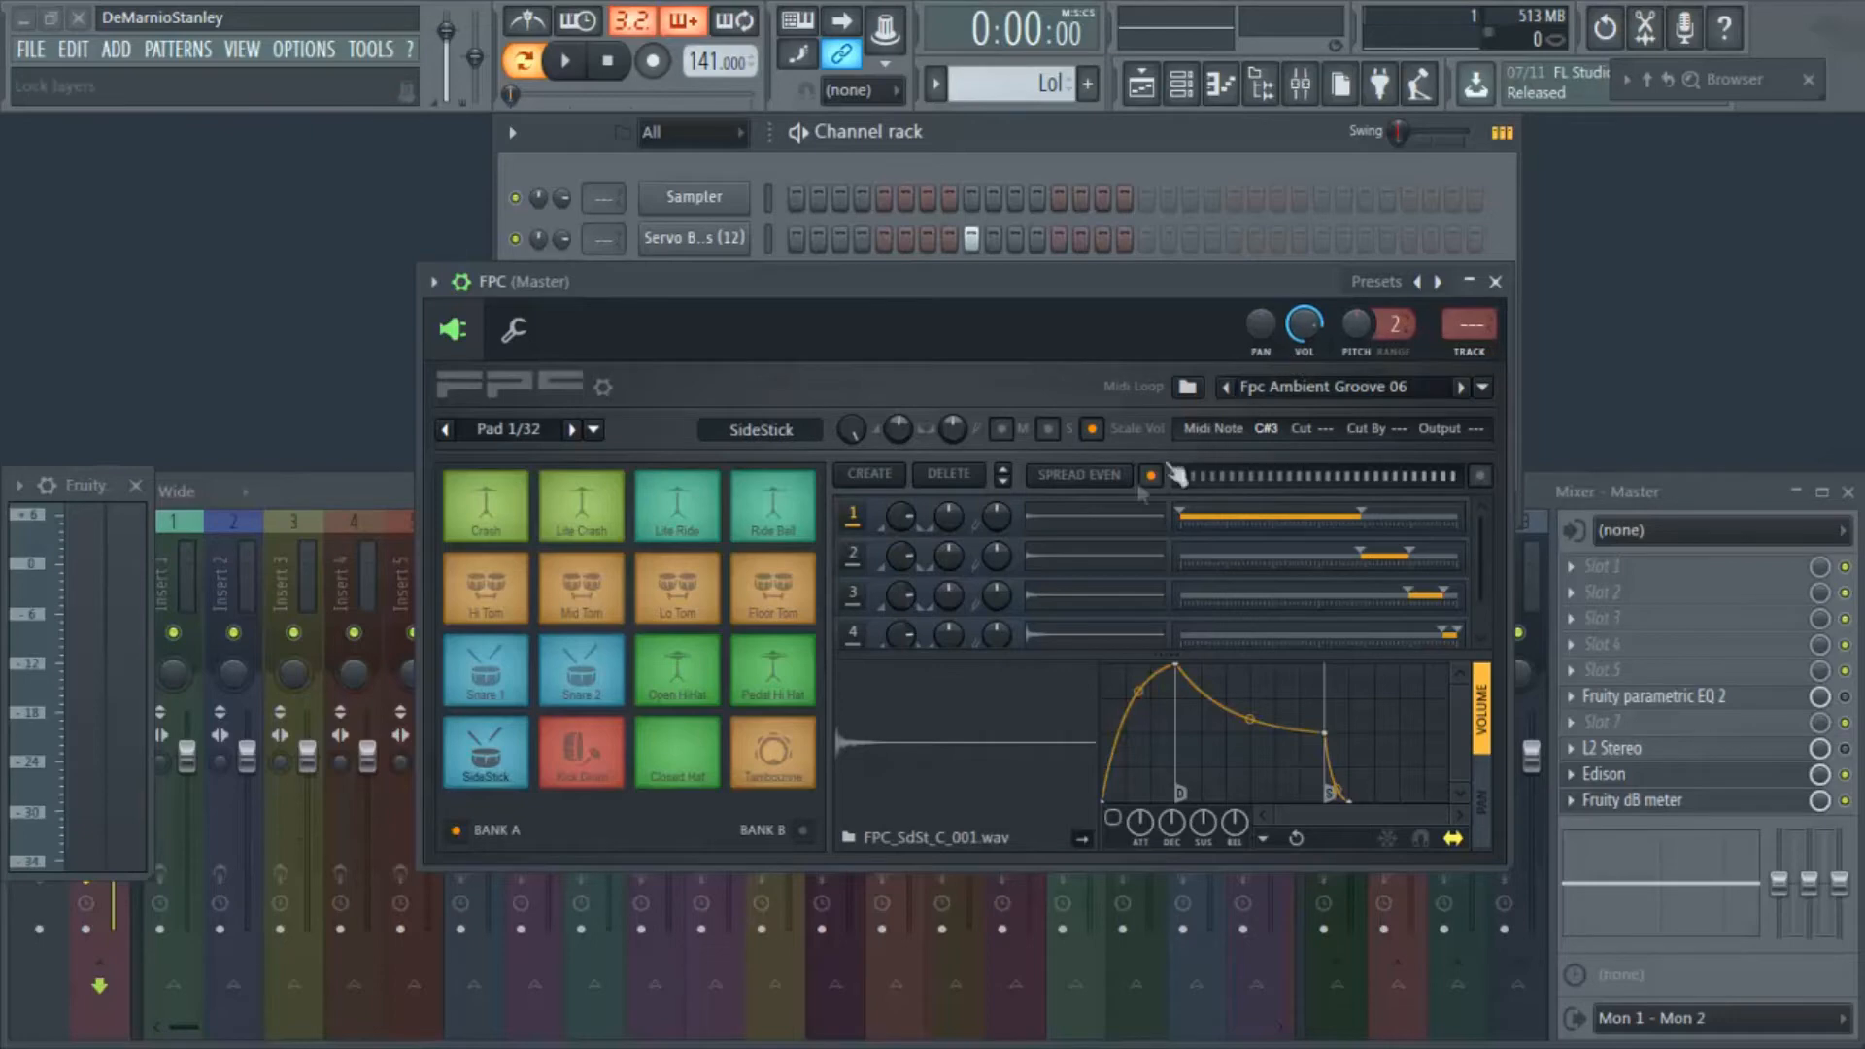
pyautogui.click(1495, 282)
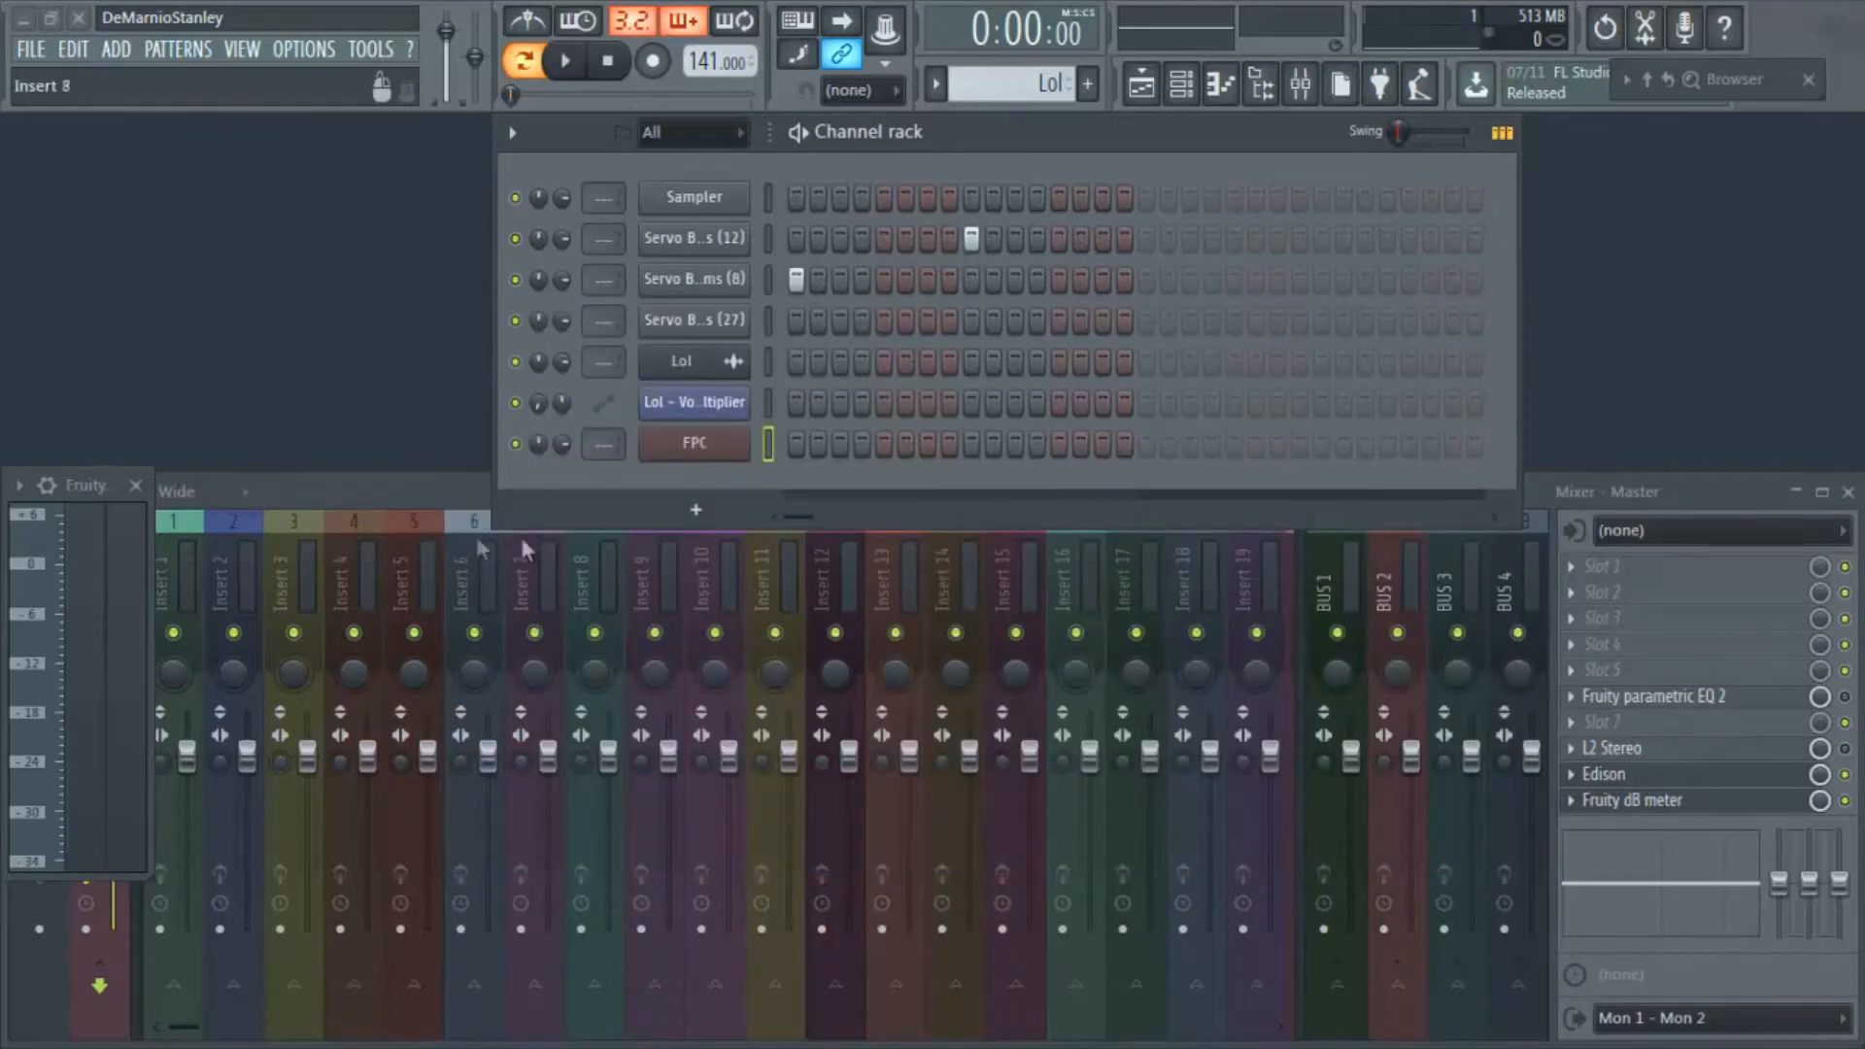
# Load Fruity Delay 3 into effect slot 1 of mixer Insert 1 and move its window over the channel rack.
pyautogui.click(270, 569)
pyautogui.click(175, 573)
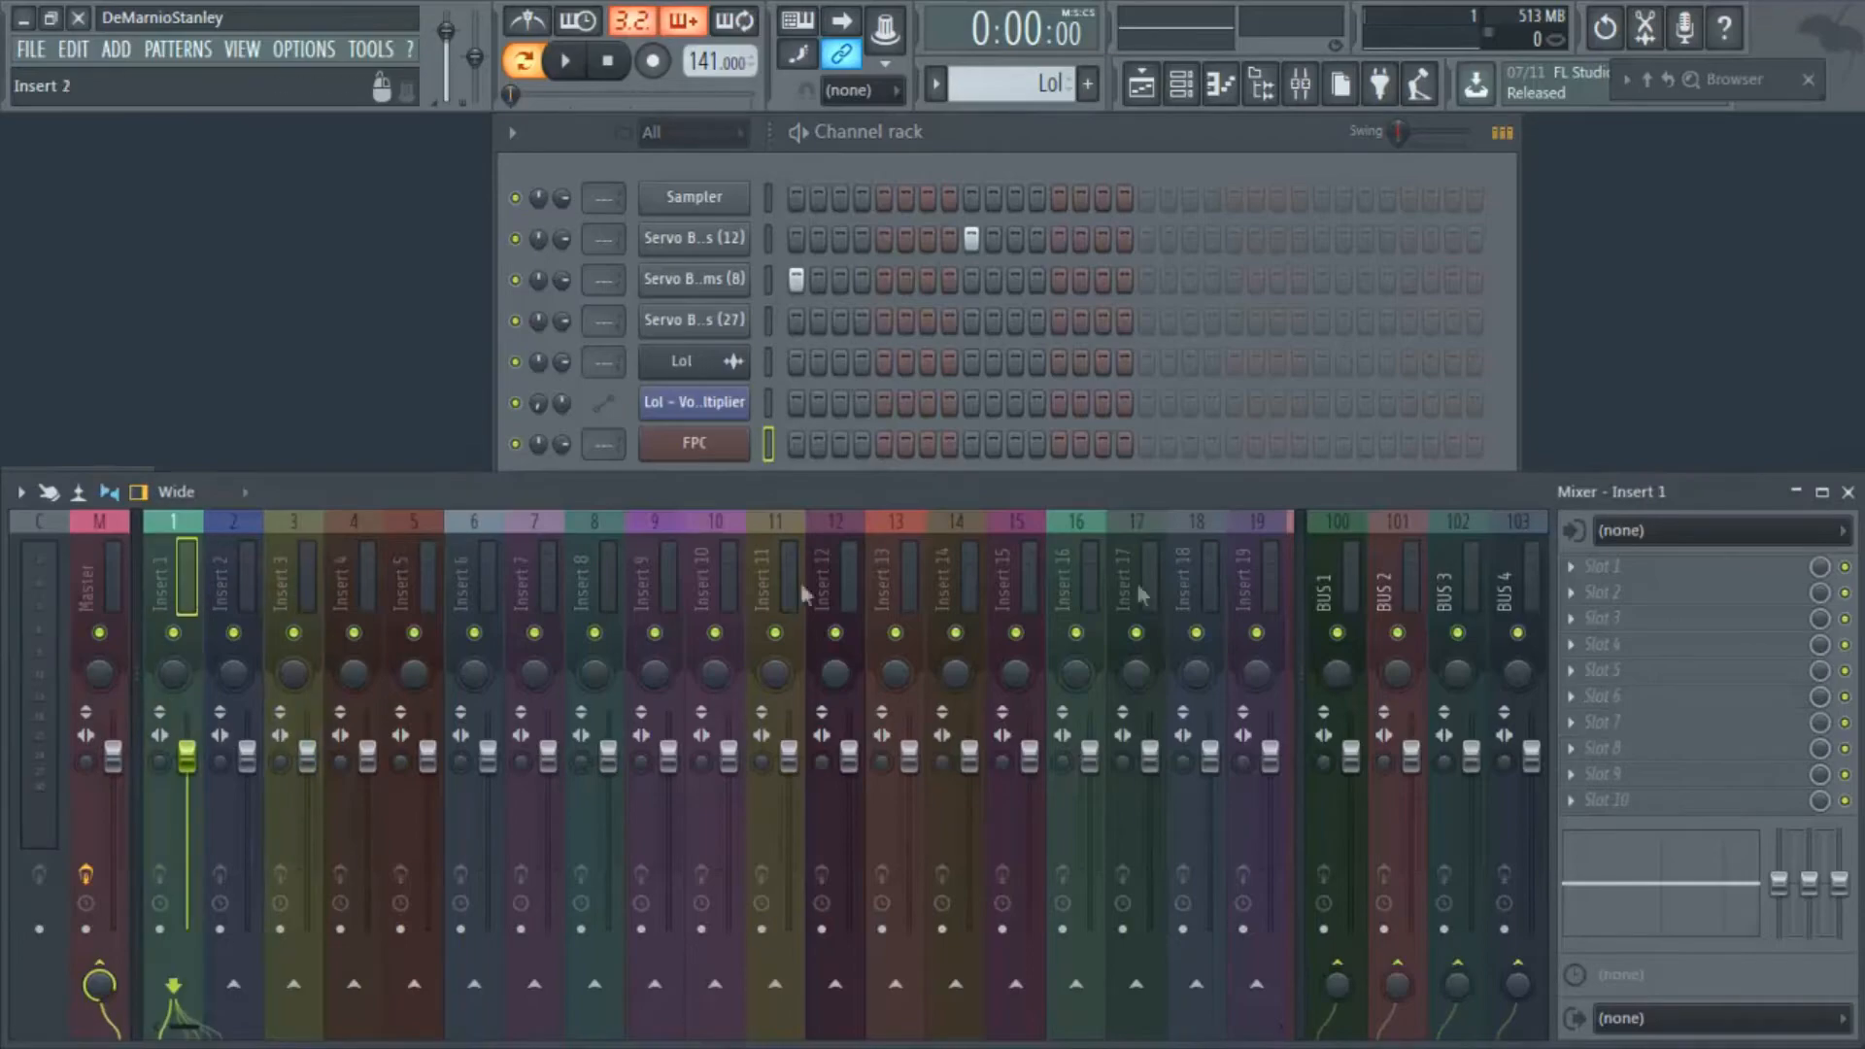
pyautogui.click(1663, 569)
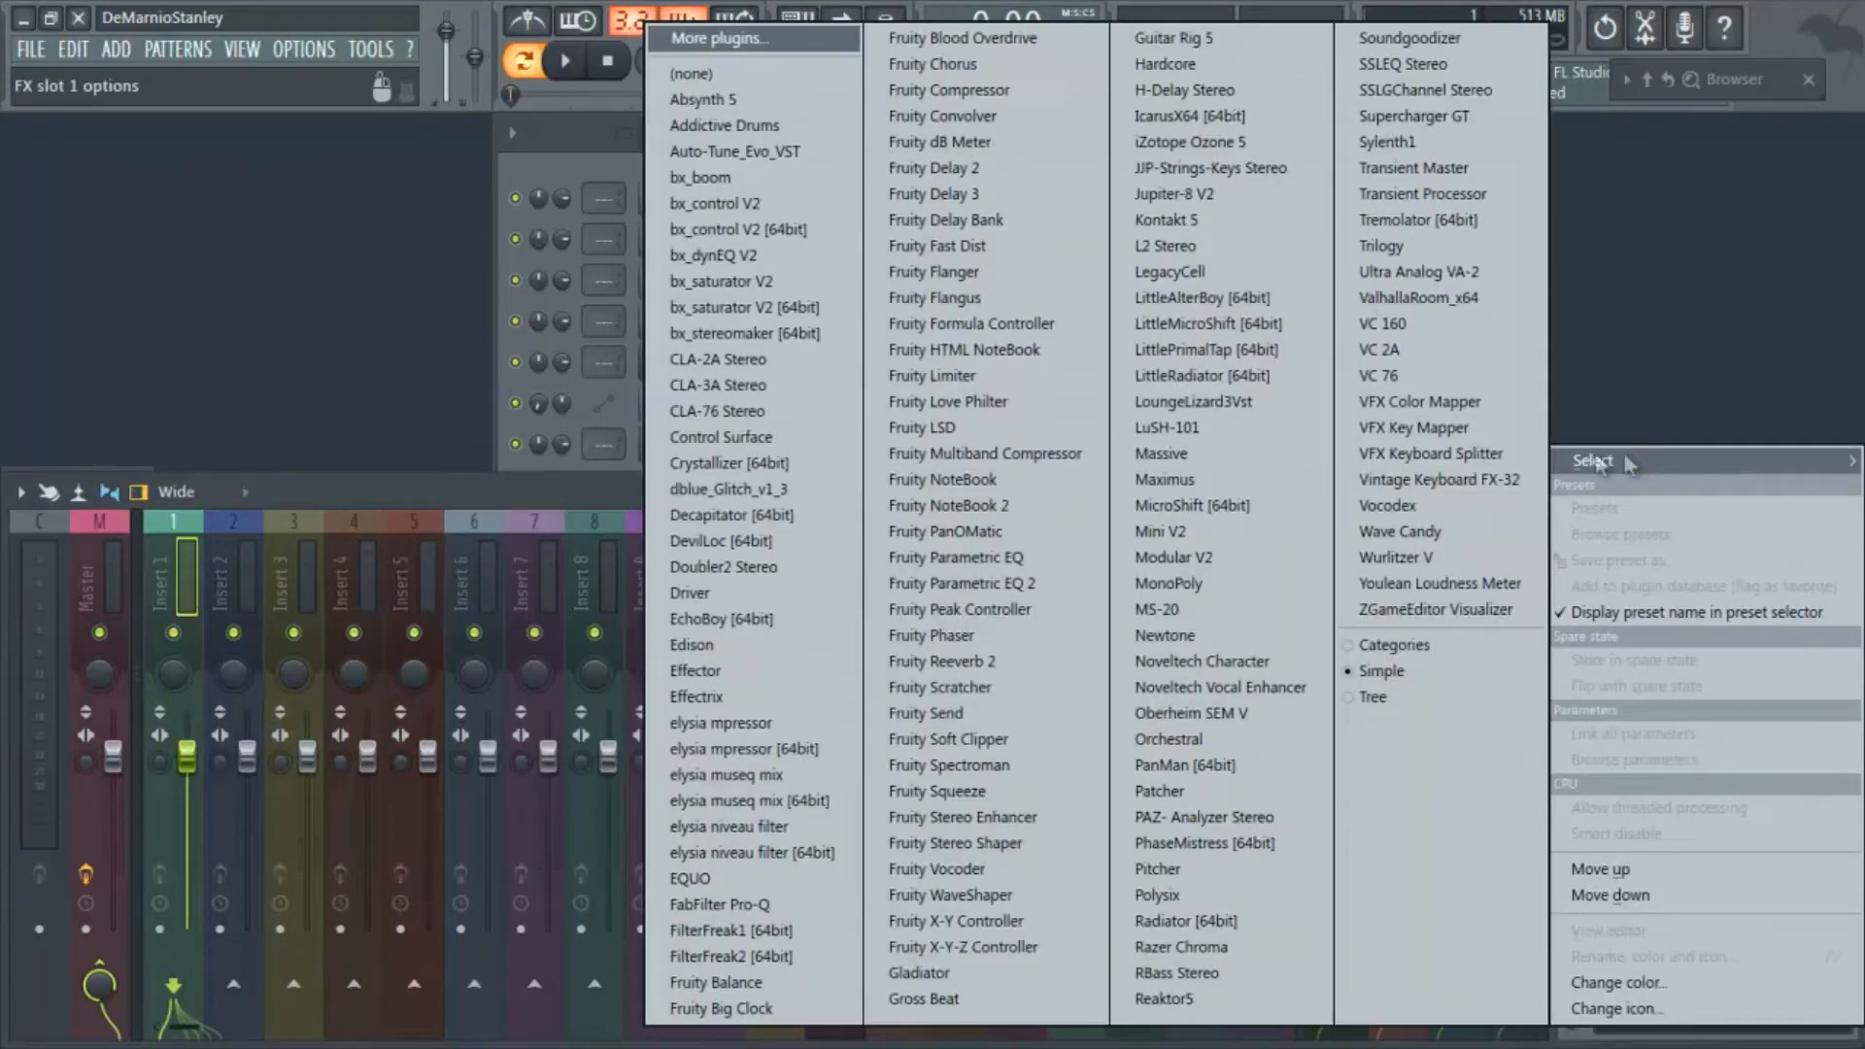
pyautogui.click(947, 193)
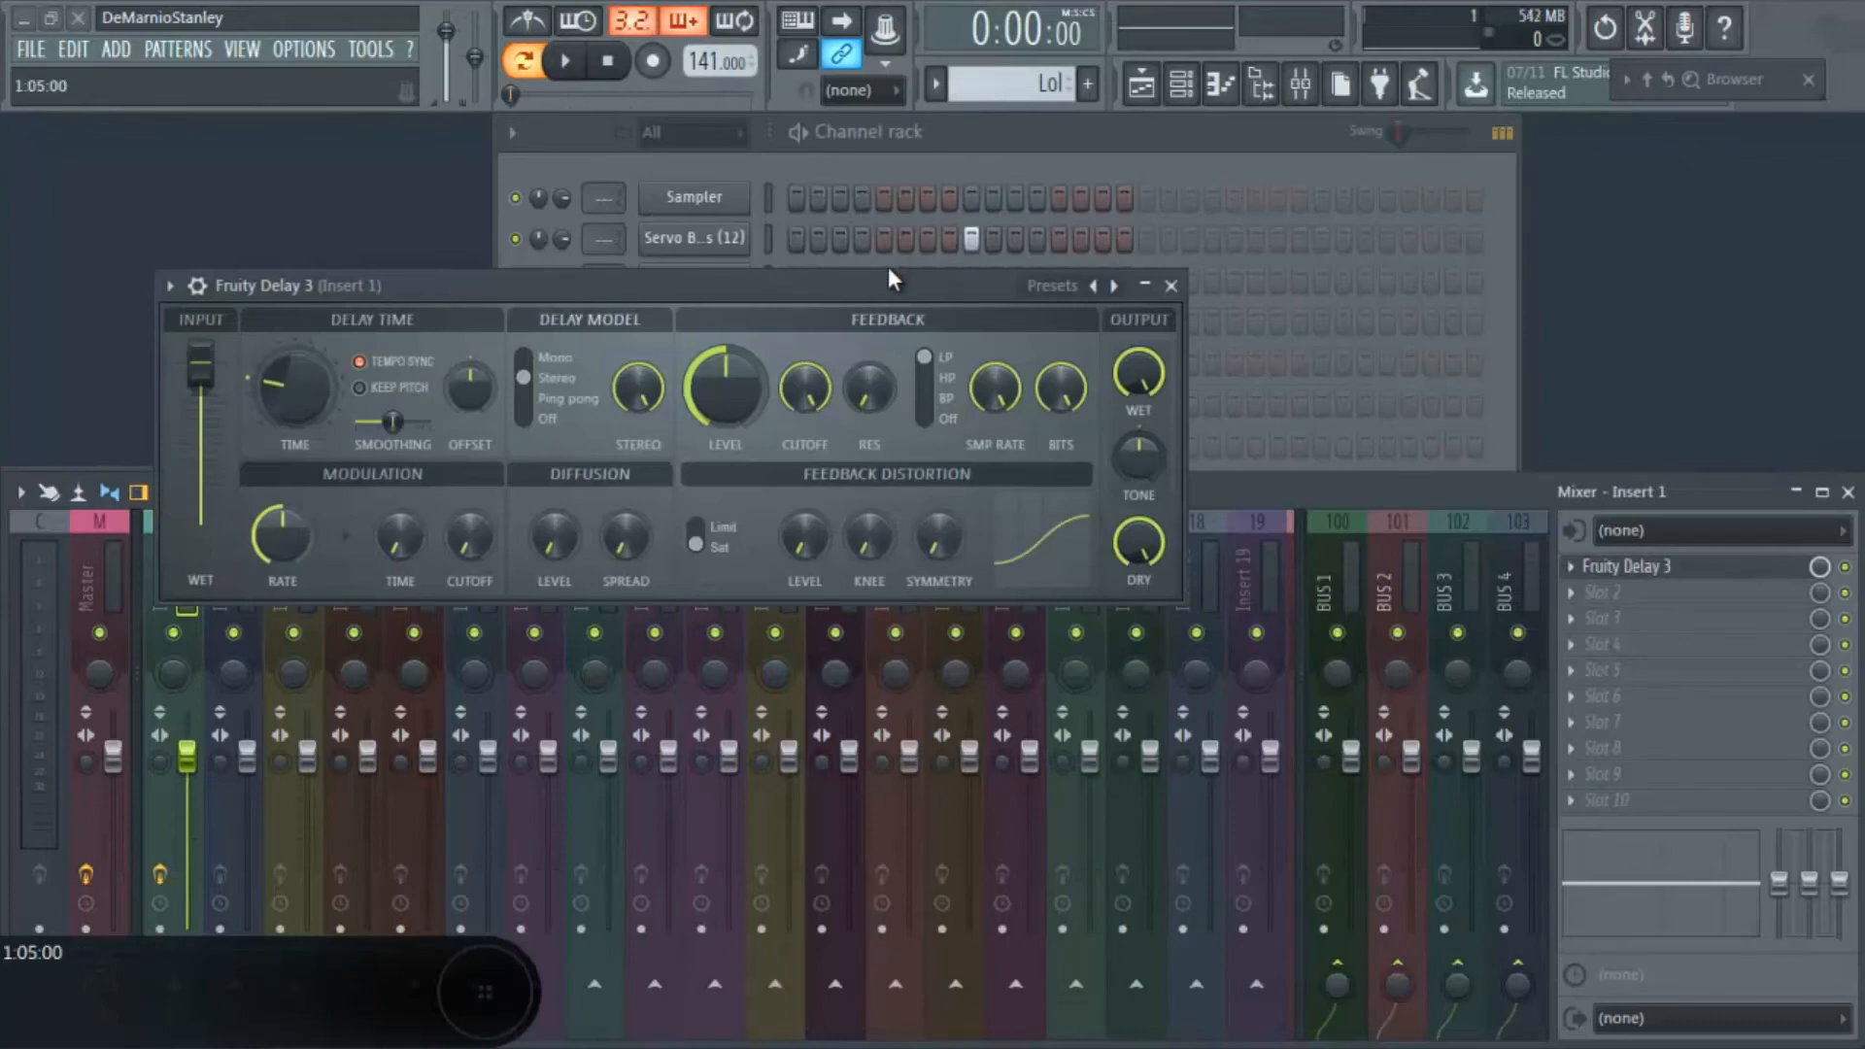
pyautogui.moveTo(888, 277); pyautogui.dragTo(1160, 314)
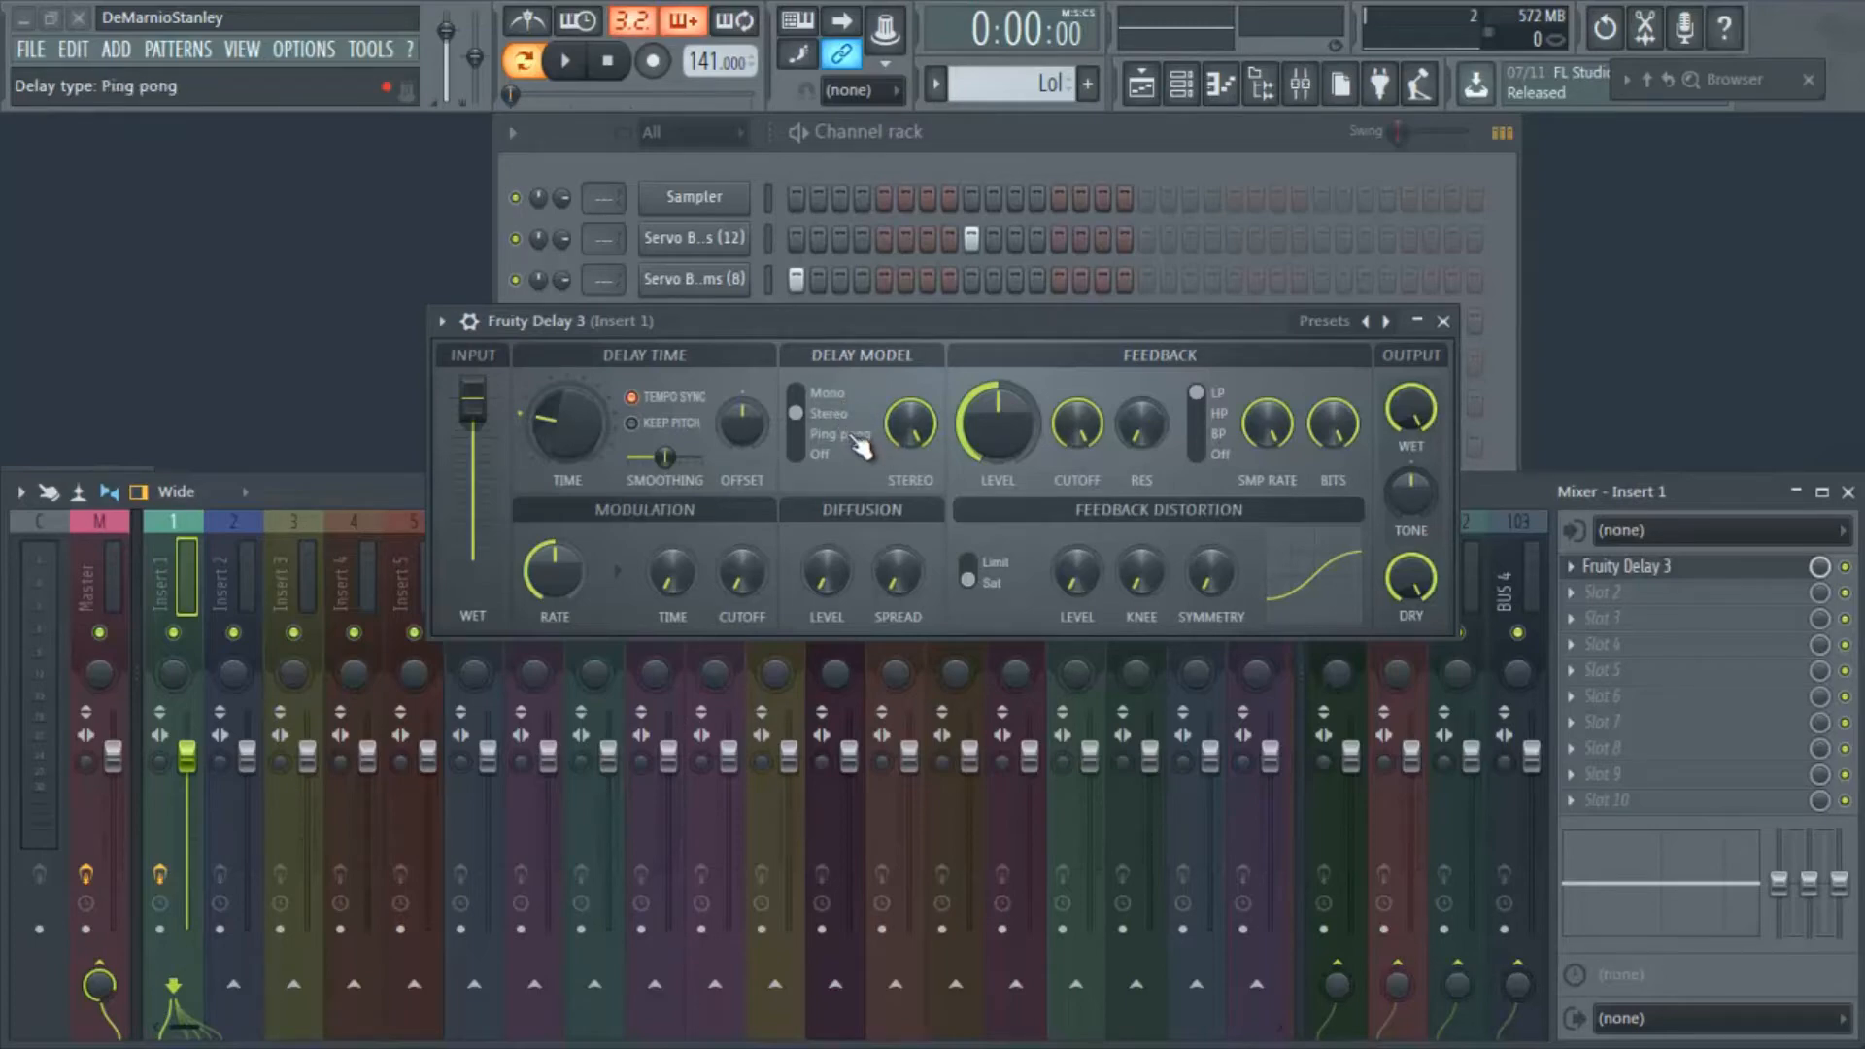
# Sweep the Delay Model's stereo amount in Fruity Delay 3 down to 0% and bring it back to the maximum.
pyautogui.moveTo(908, 432); pyautogui.dragTo(913, 626)
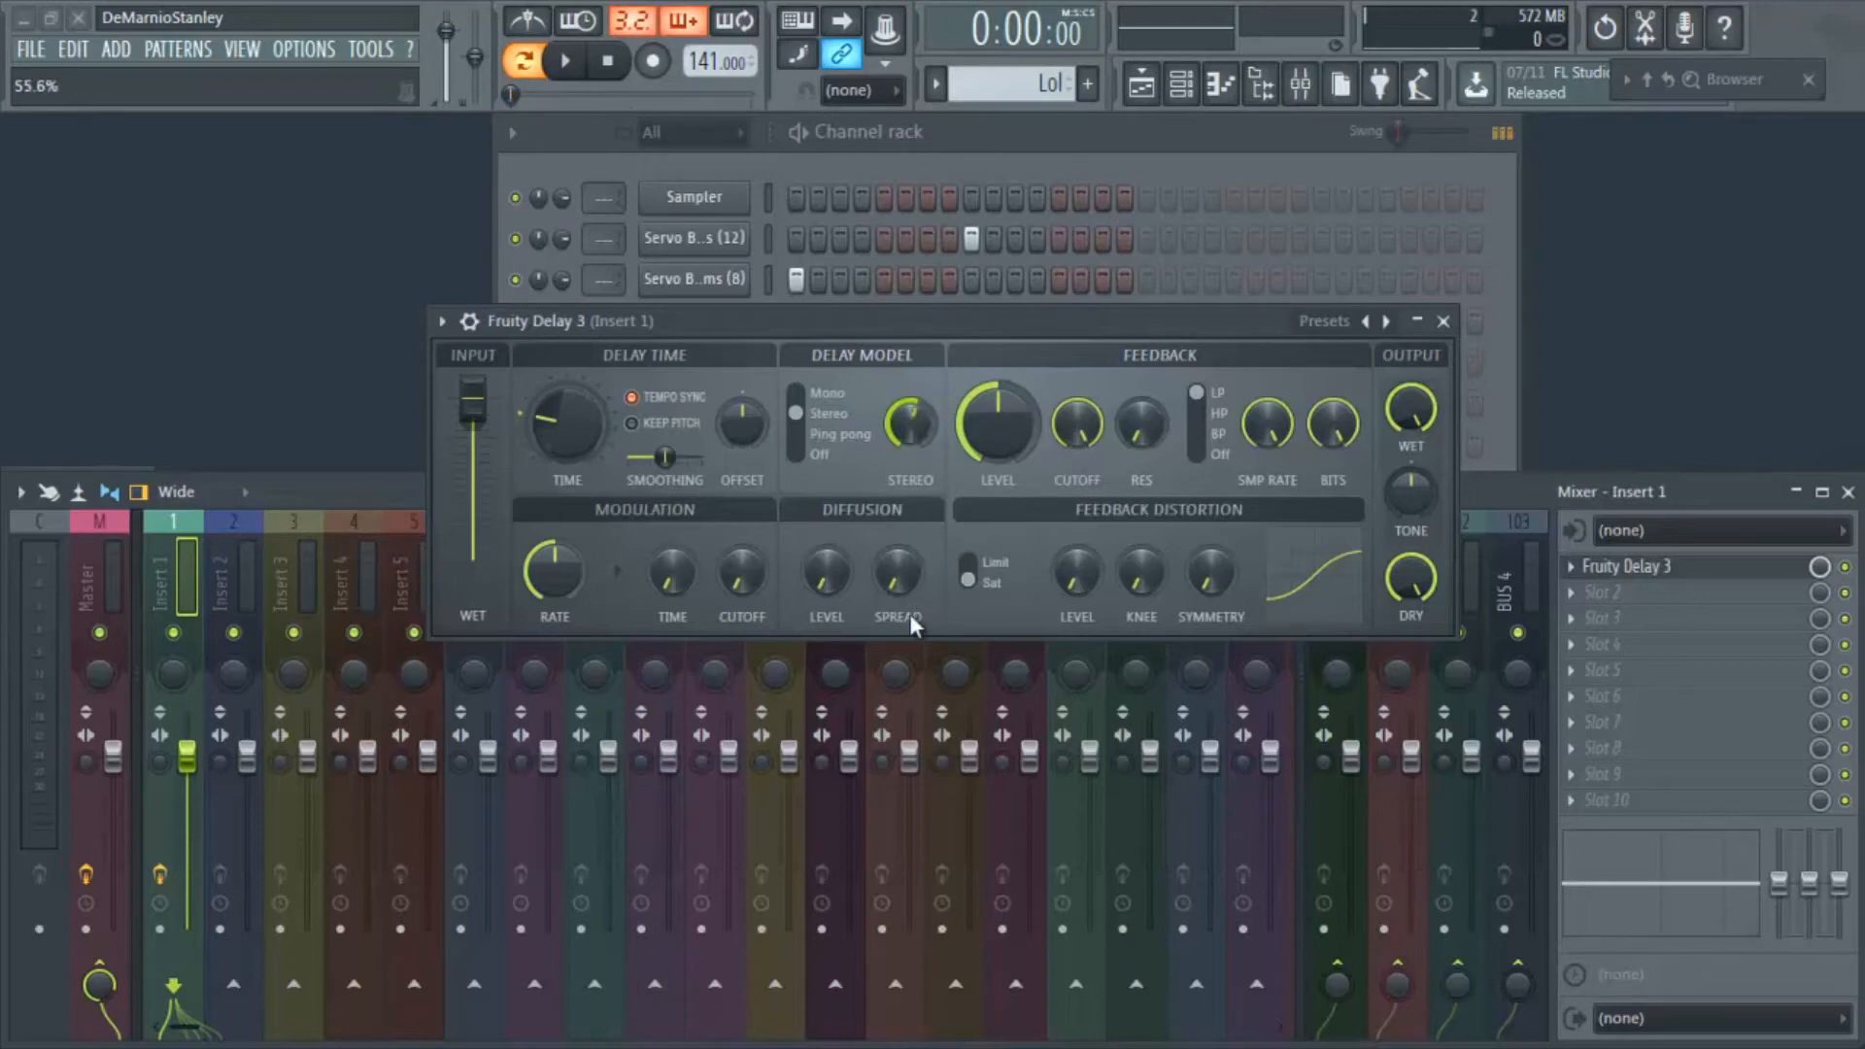
pyautogui.moveTo(886, 457); pyautogui.dragTo(903, 1010)
pyautogui.moveTo(902, 888); pyautogui.dragTo(832, 311)
pyautogui.moveTo(901, 422); pyautogui.dragTo(904, 1010)
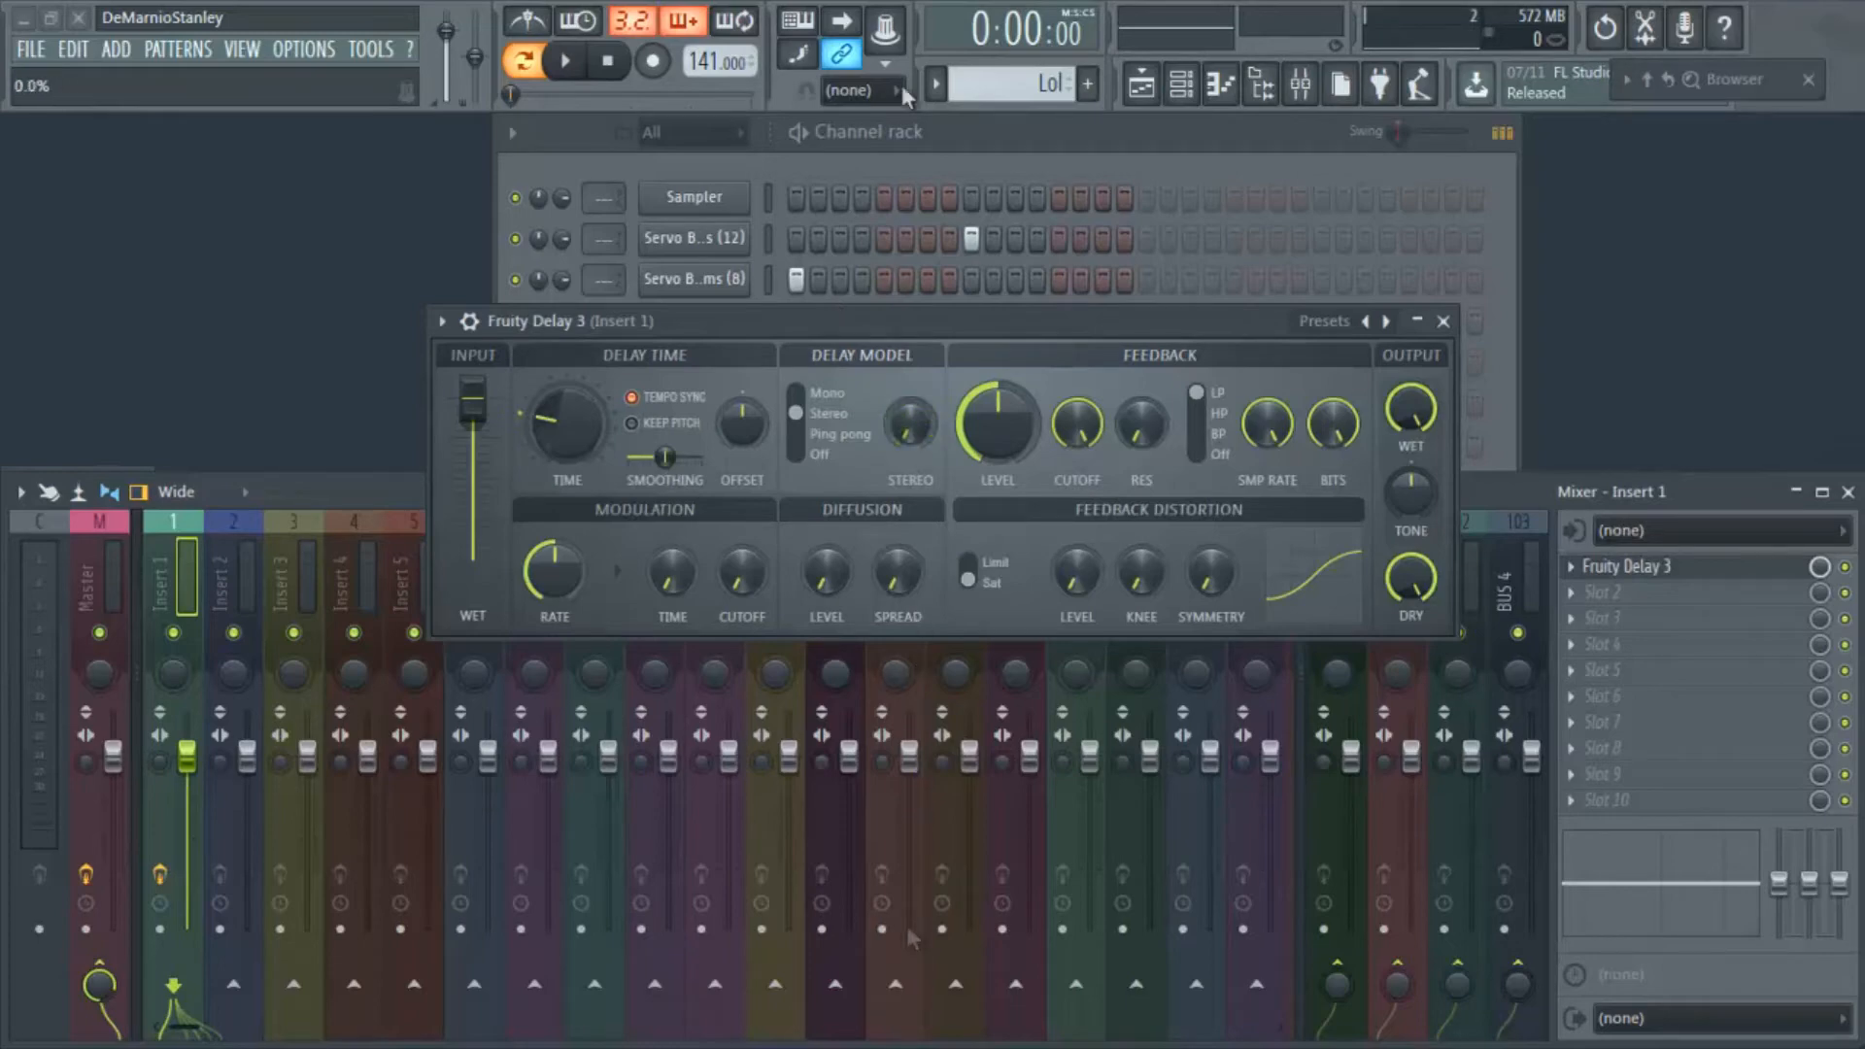
pyautogui.moveTo(905, 419); pyautogui.dragTo(957, 493)
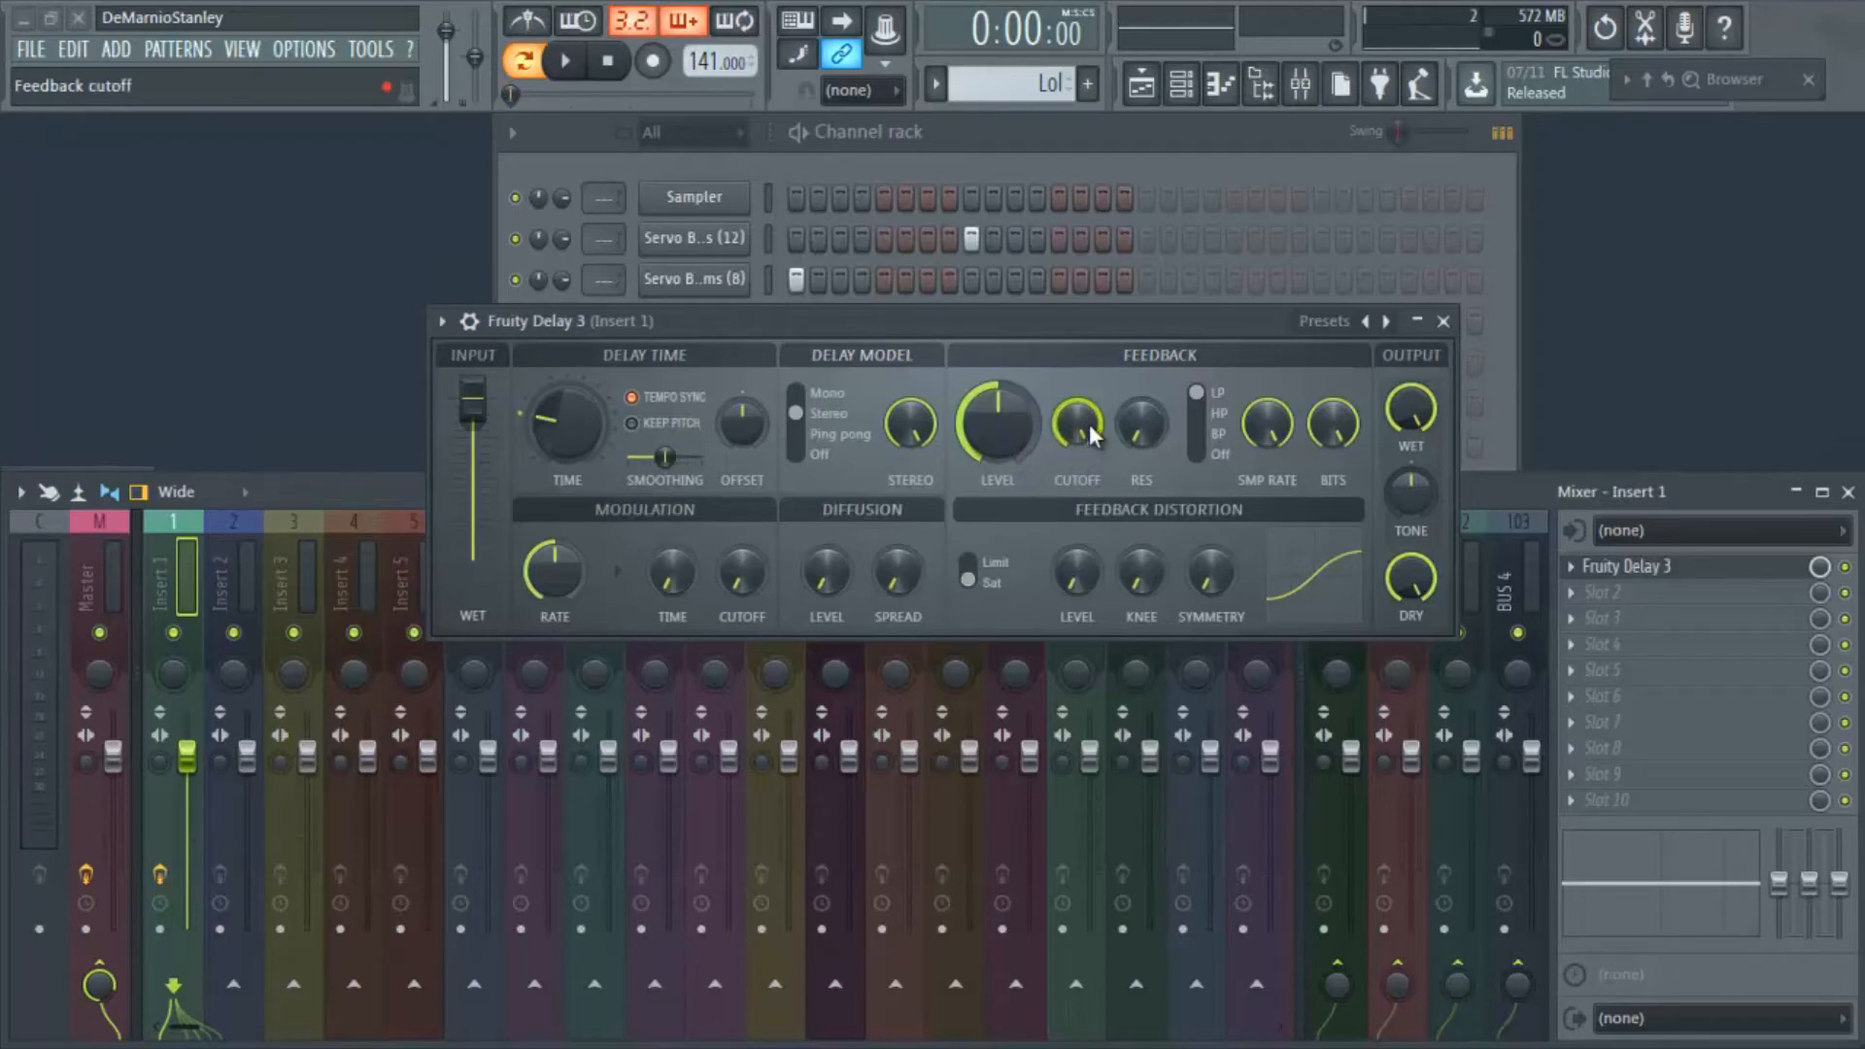
# Sweep the feedback cutoff in Fruity Delay 3 down to 270 Hz, and reset it to its maximum.
pyautogui.moveTo(1092, 434); pyautogui.dragTo(1068, 302)
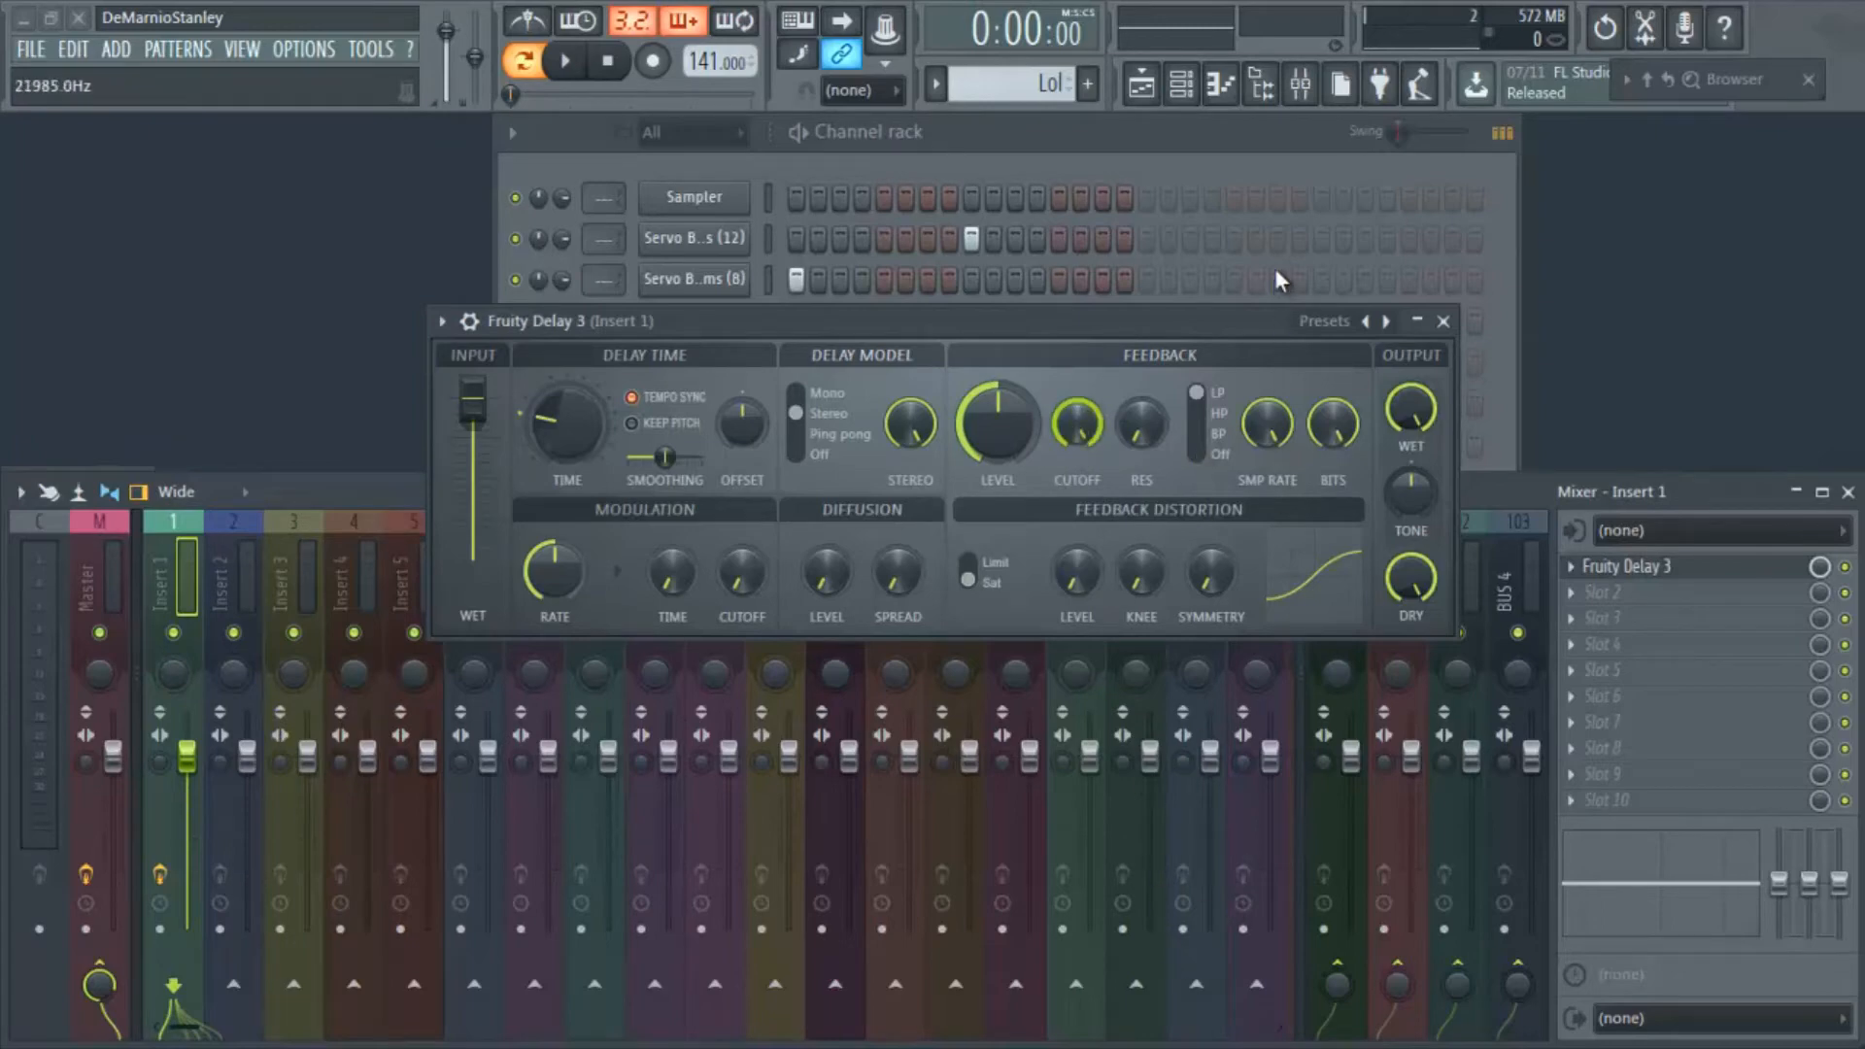
pyautogui.moveTo(1250, 707); pyautogui.dragTo(1334, 853)
pyautogui.moveTo(1115, 296); pyautogui.dragTo(1083, 680)
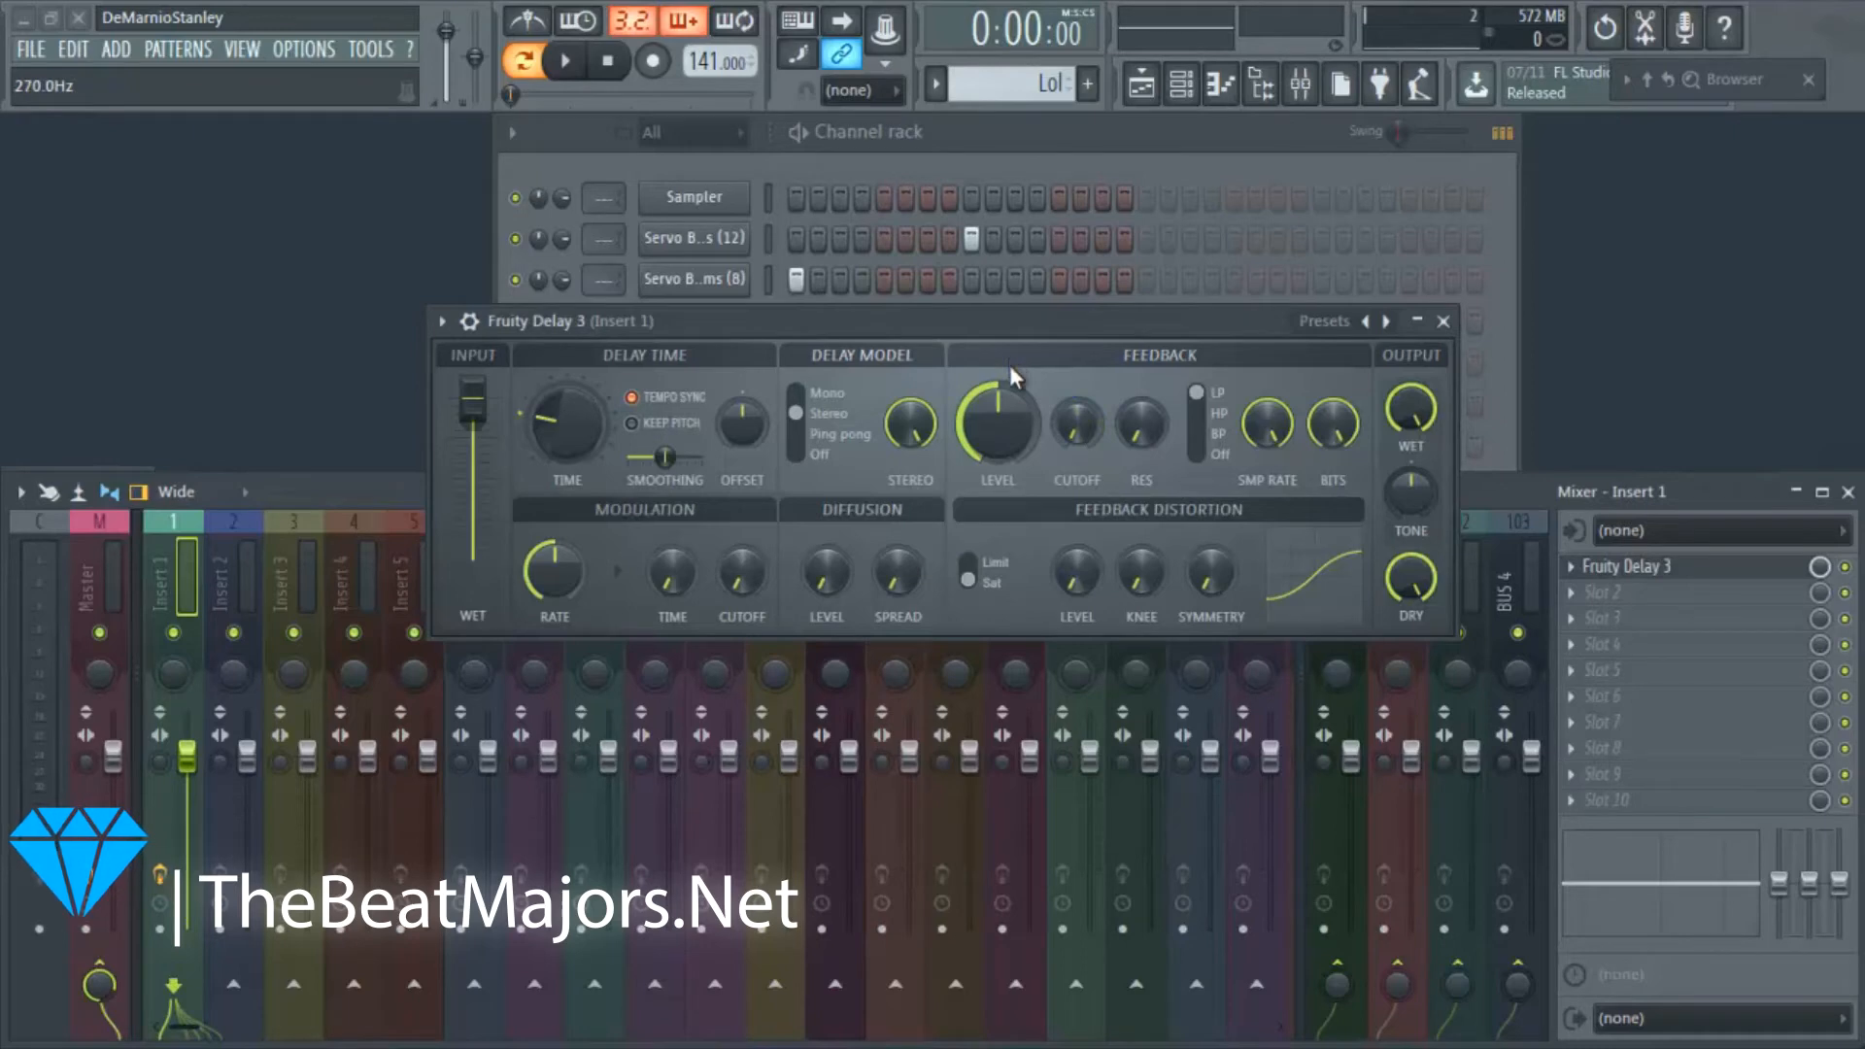
pyautogui.keyDown('alt'); pyautogui.click(1086, 424); pyautogui.keyUp('alt')
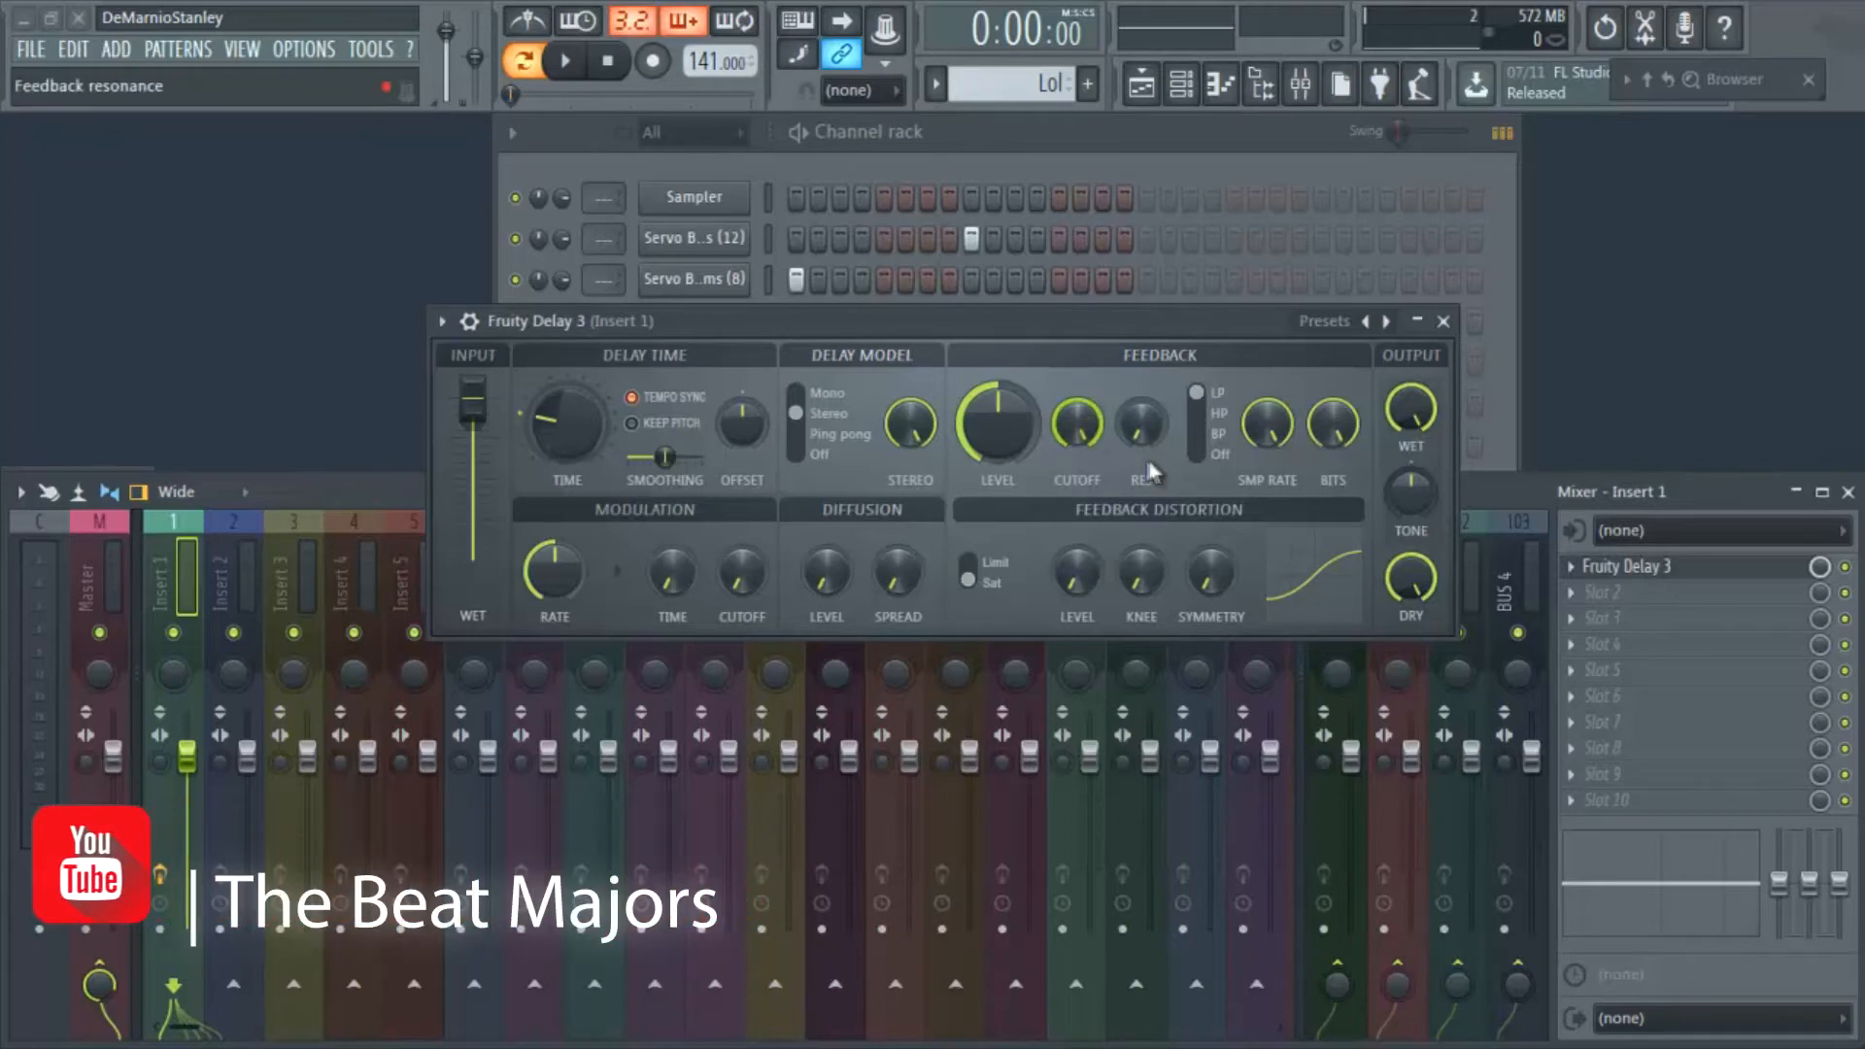
pyautogui.moveTo(1013, 105); pyautogui.dragTo(1208, 641)
pyautogui.moveTo(1185, 976); pyautogui.dragTo(1137, 382)
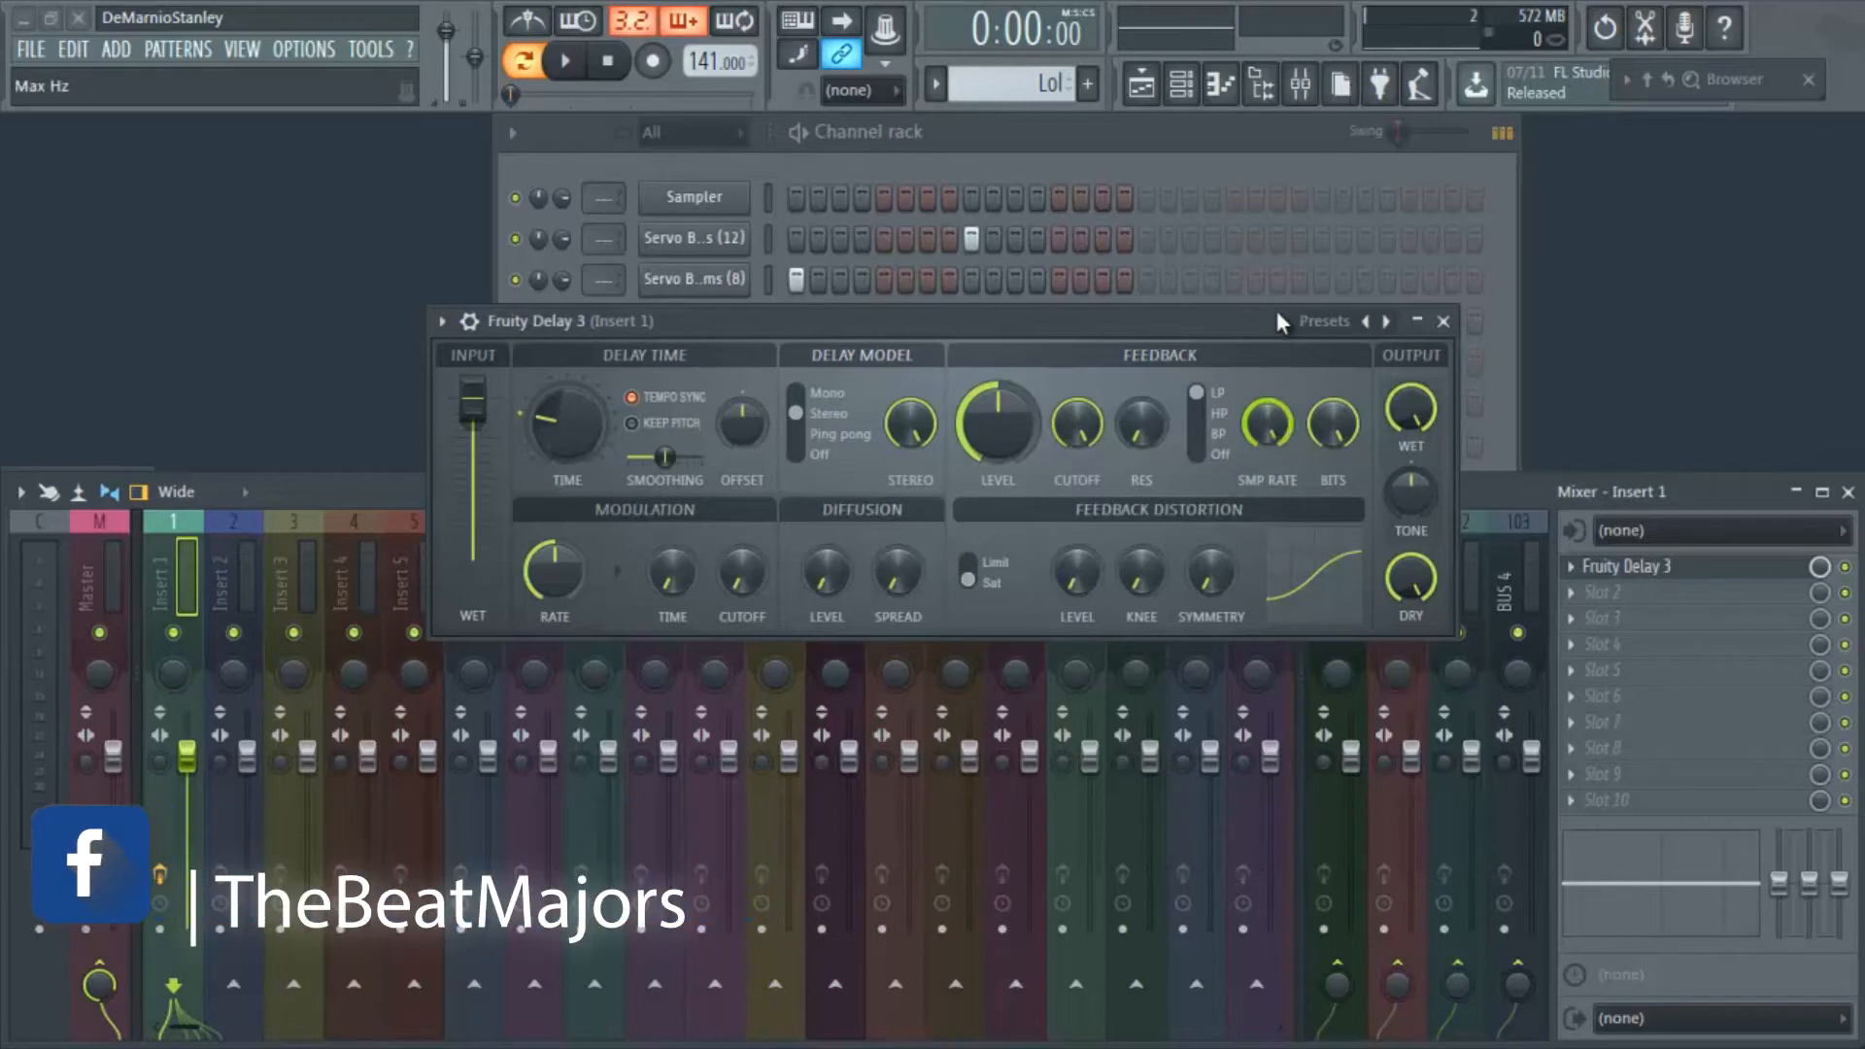
# Lower the feedback sample rate in Fruity Delay 3 to about 1447 Hz, restore it, and try the bits control, leaving both at maximum.
pyautogui.moveTo(1268, 423); pyautogui.dragTo(1257, 678)
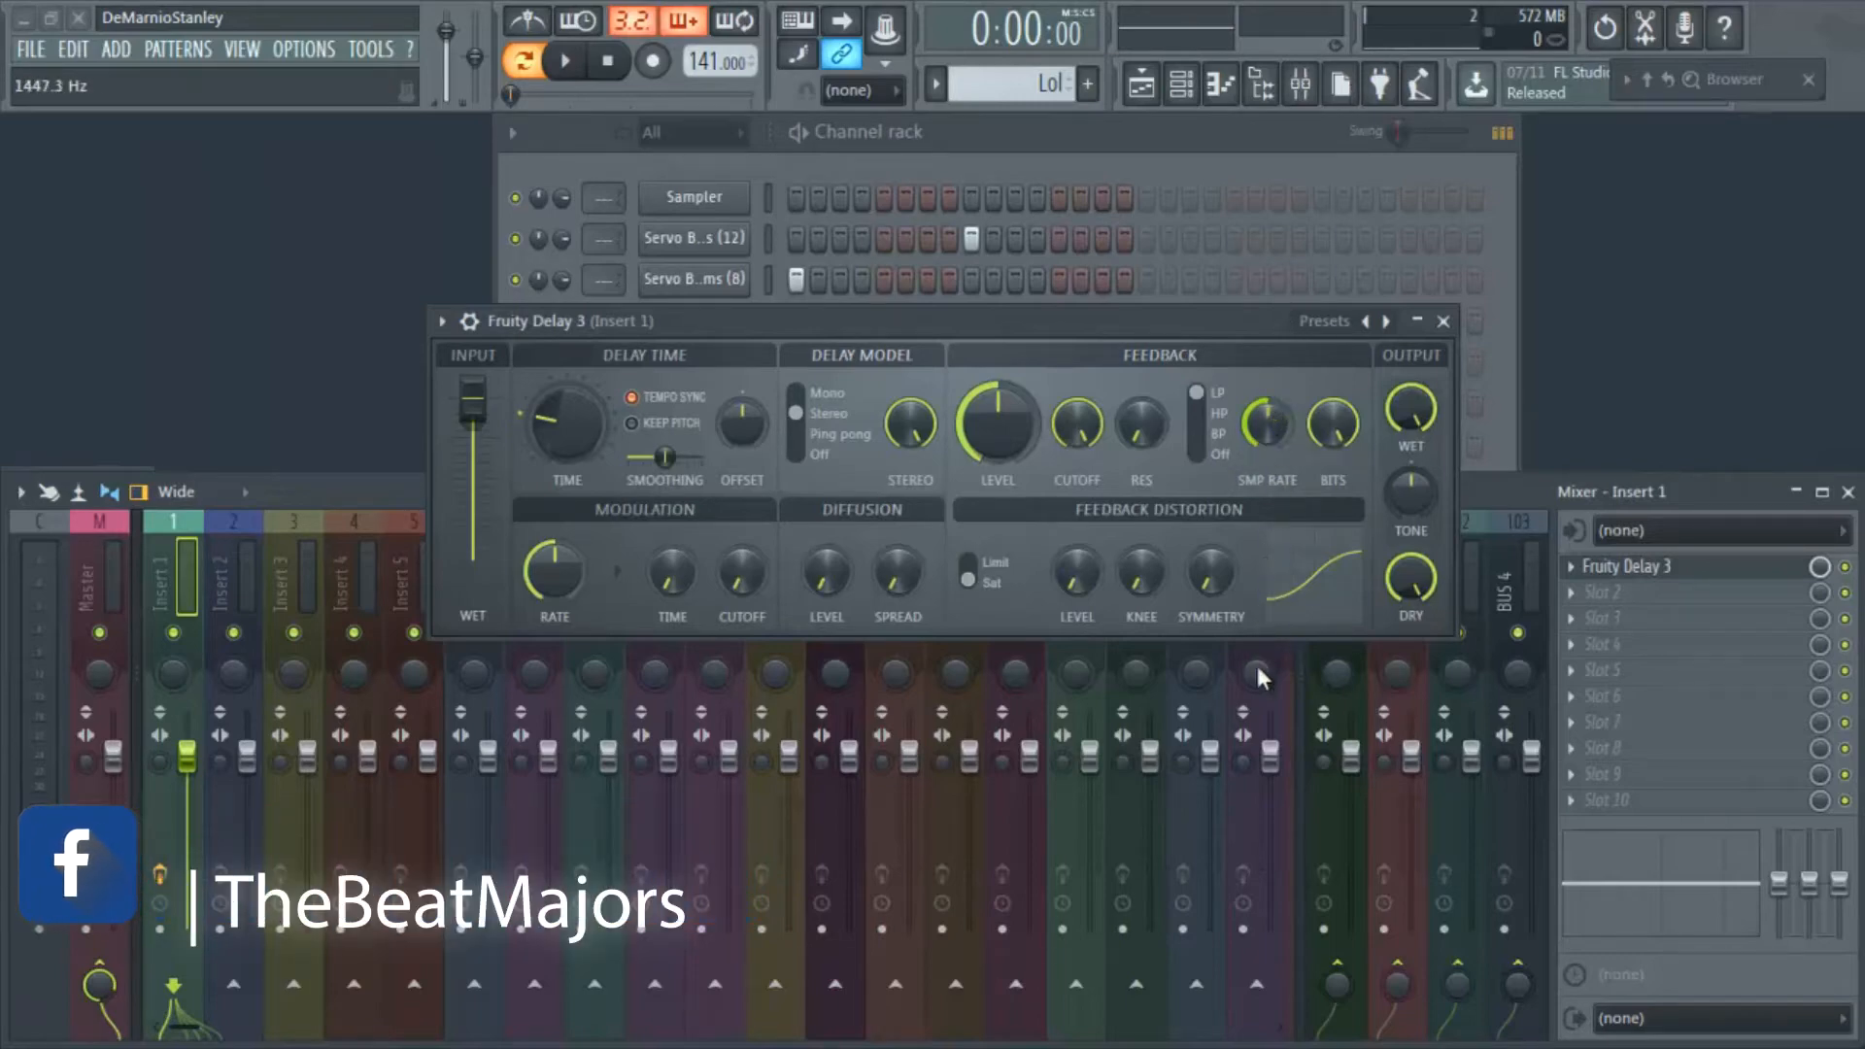
pyautogui.keyDown('alt'); pyautogui.click(1270, 422); pyautogui.keyUp('alt')
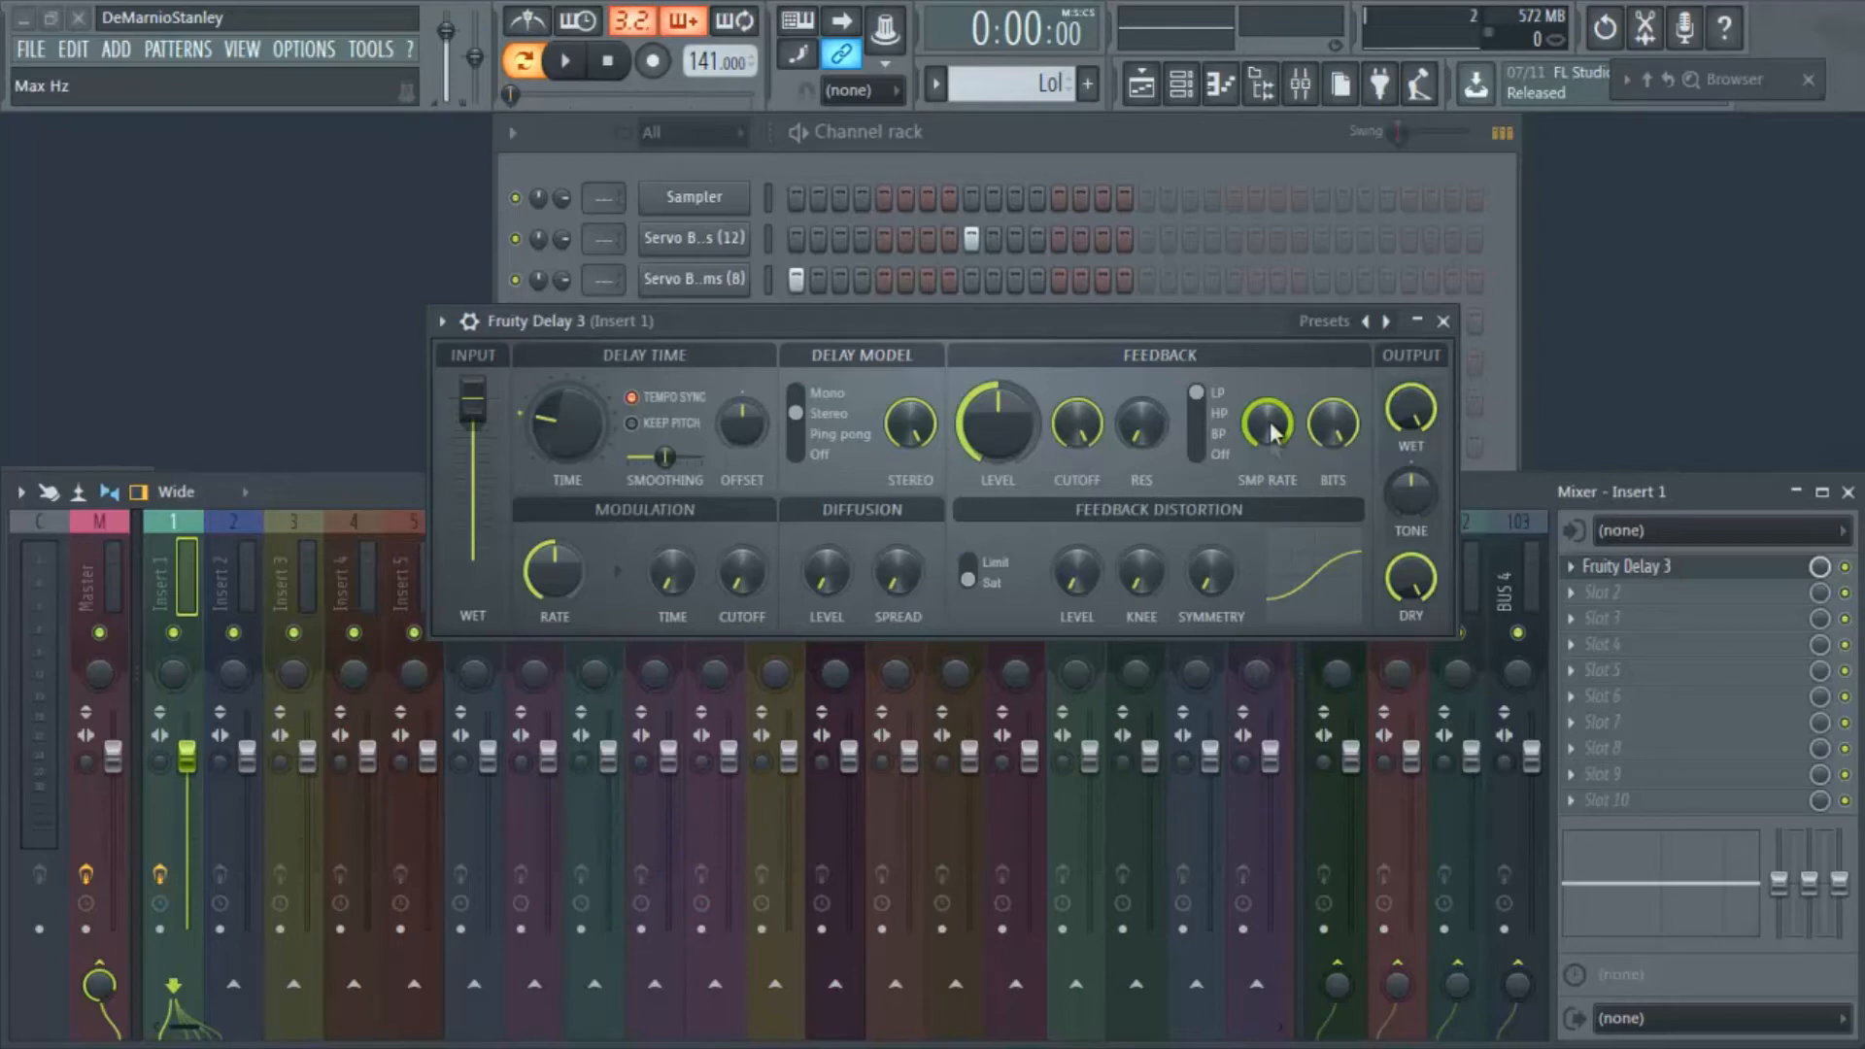
pyautogui.moveTo(1333, 426); pyautogui.dragTo(1340, 388)
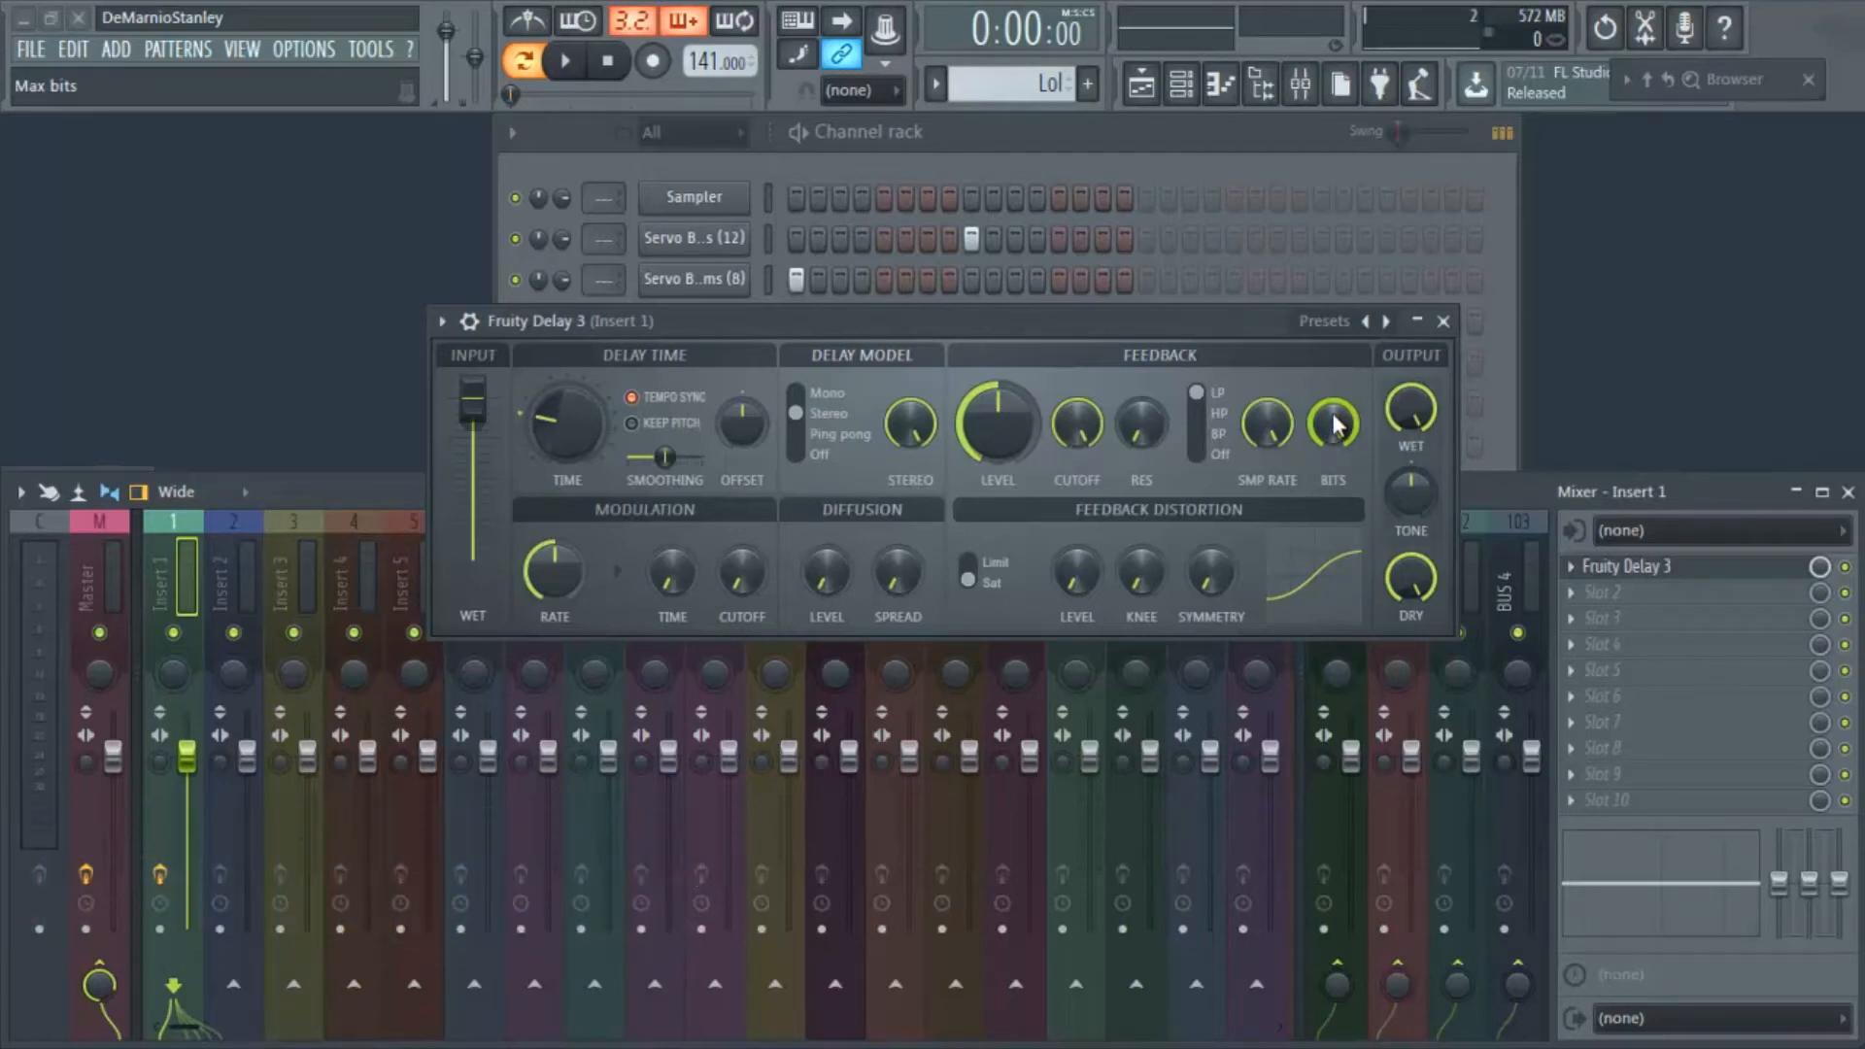
pyautogui.moveTo(1338, 425)
pyautogui.mouseDown()
pyautogui.moveTo(1350, 530)
pyautogui.moveTo(1313, 954)
pyautogui.moveTo(1335, 420)
pyautogui.mouseUp()
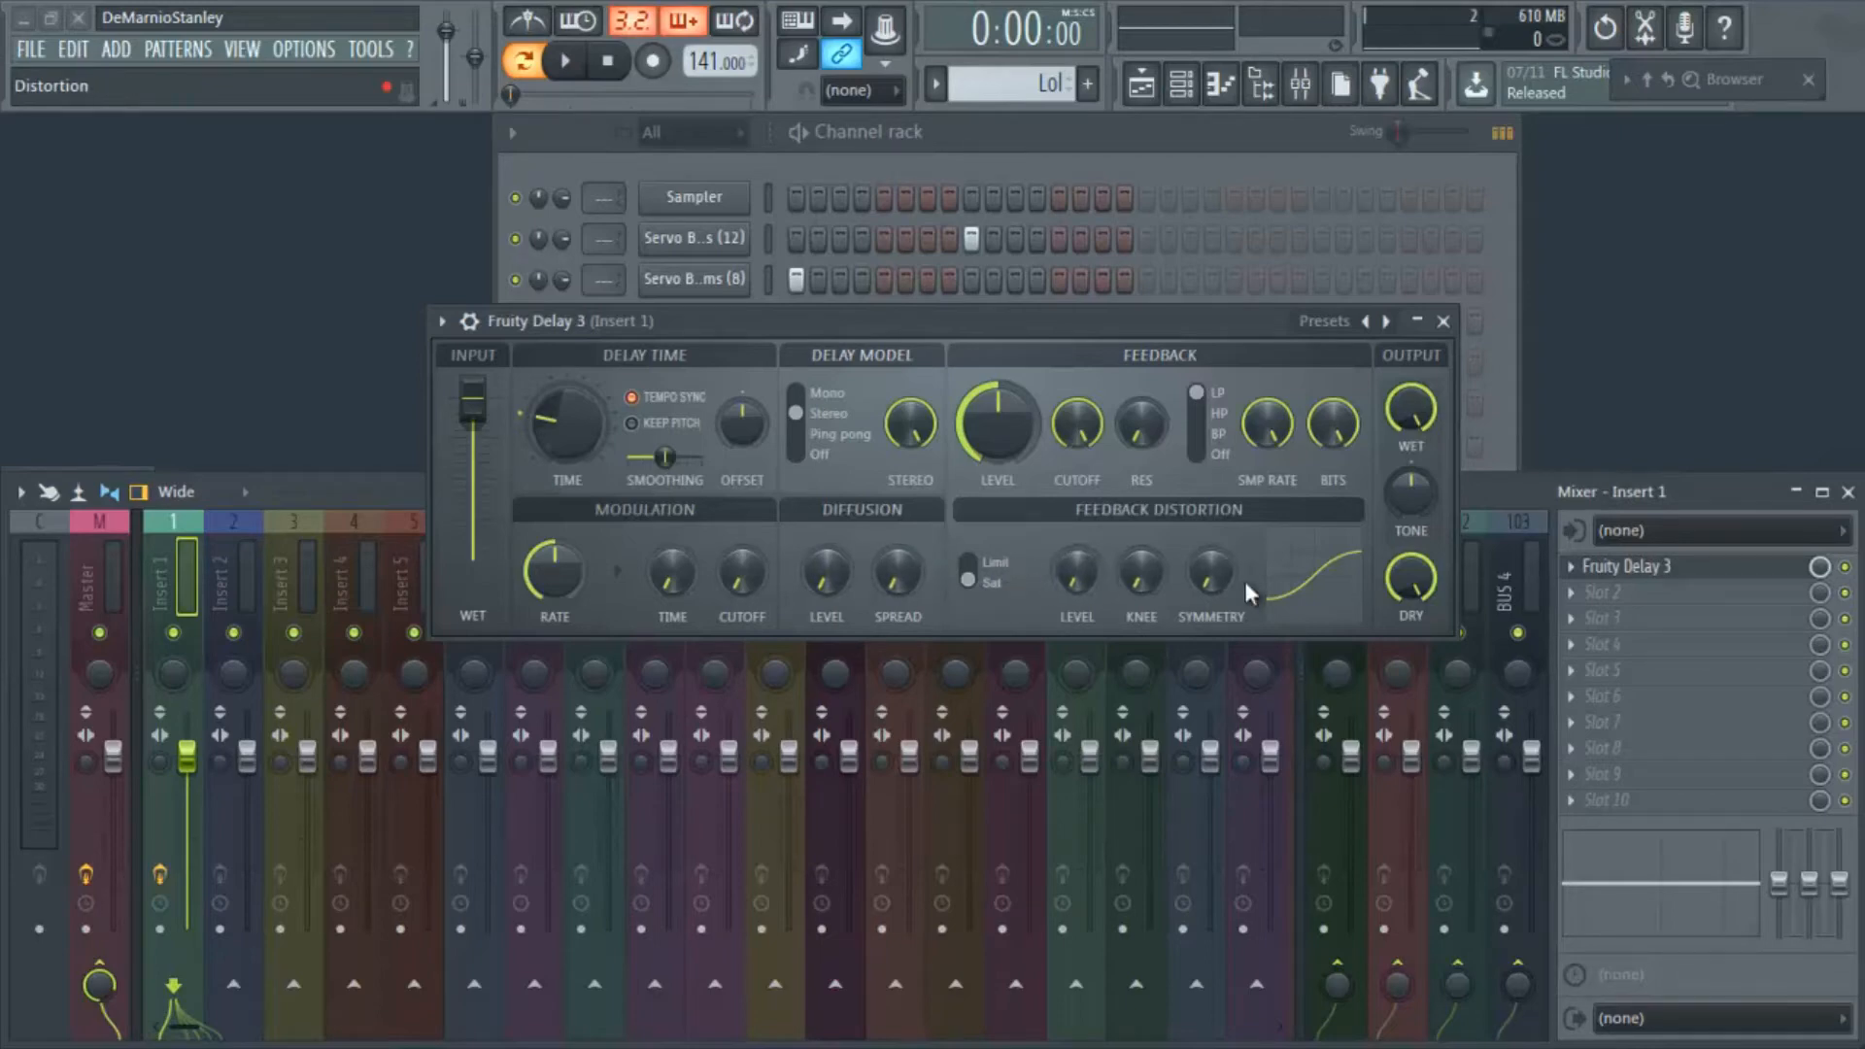
# Close the Fruity Delay 3 window and select the Insert 1 mixer track.
pyautogui.click(1443, 322)
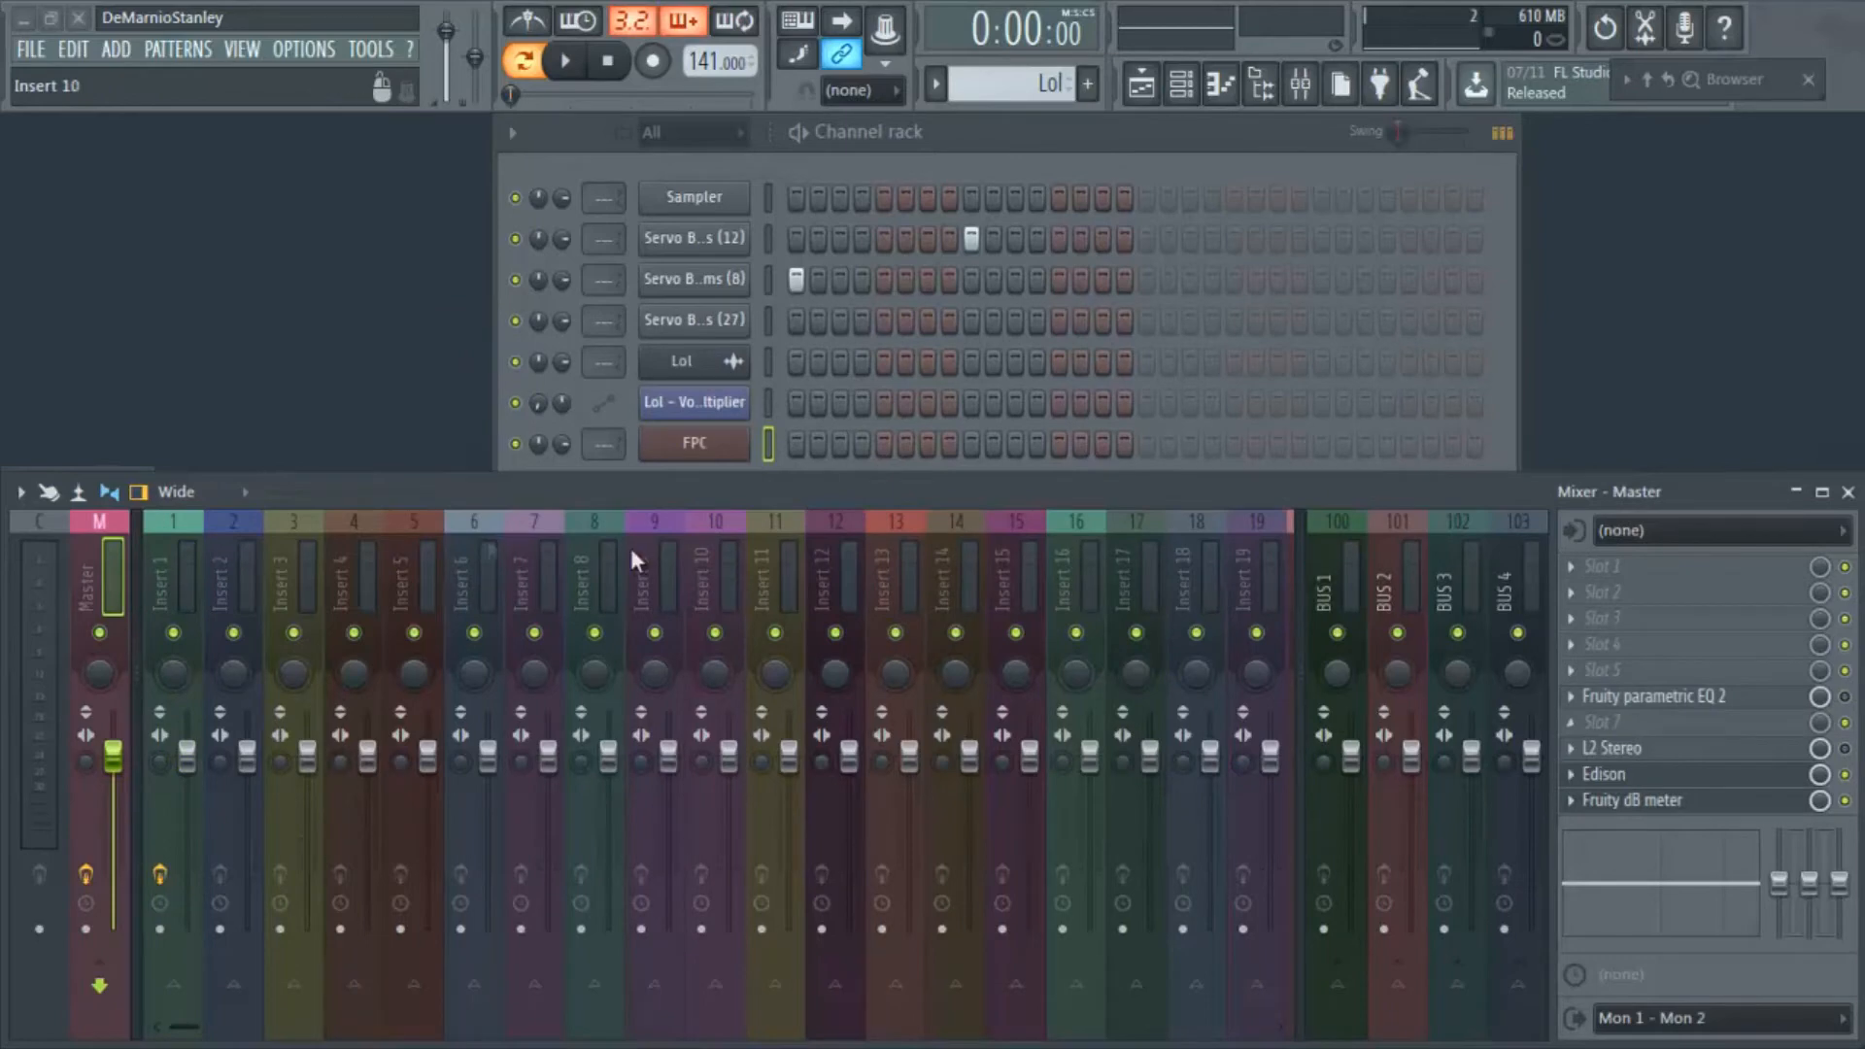
pyautogui.click(152, 592)
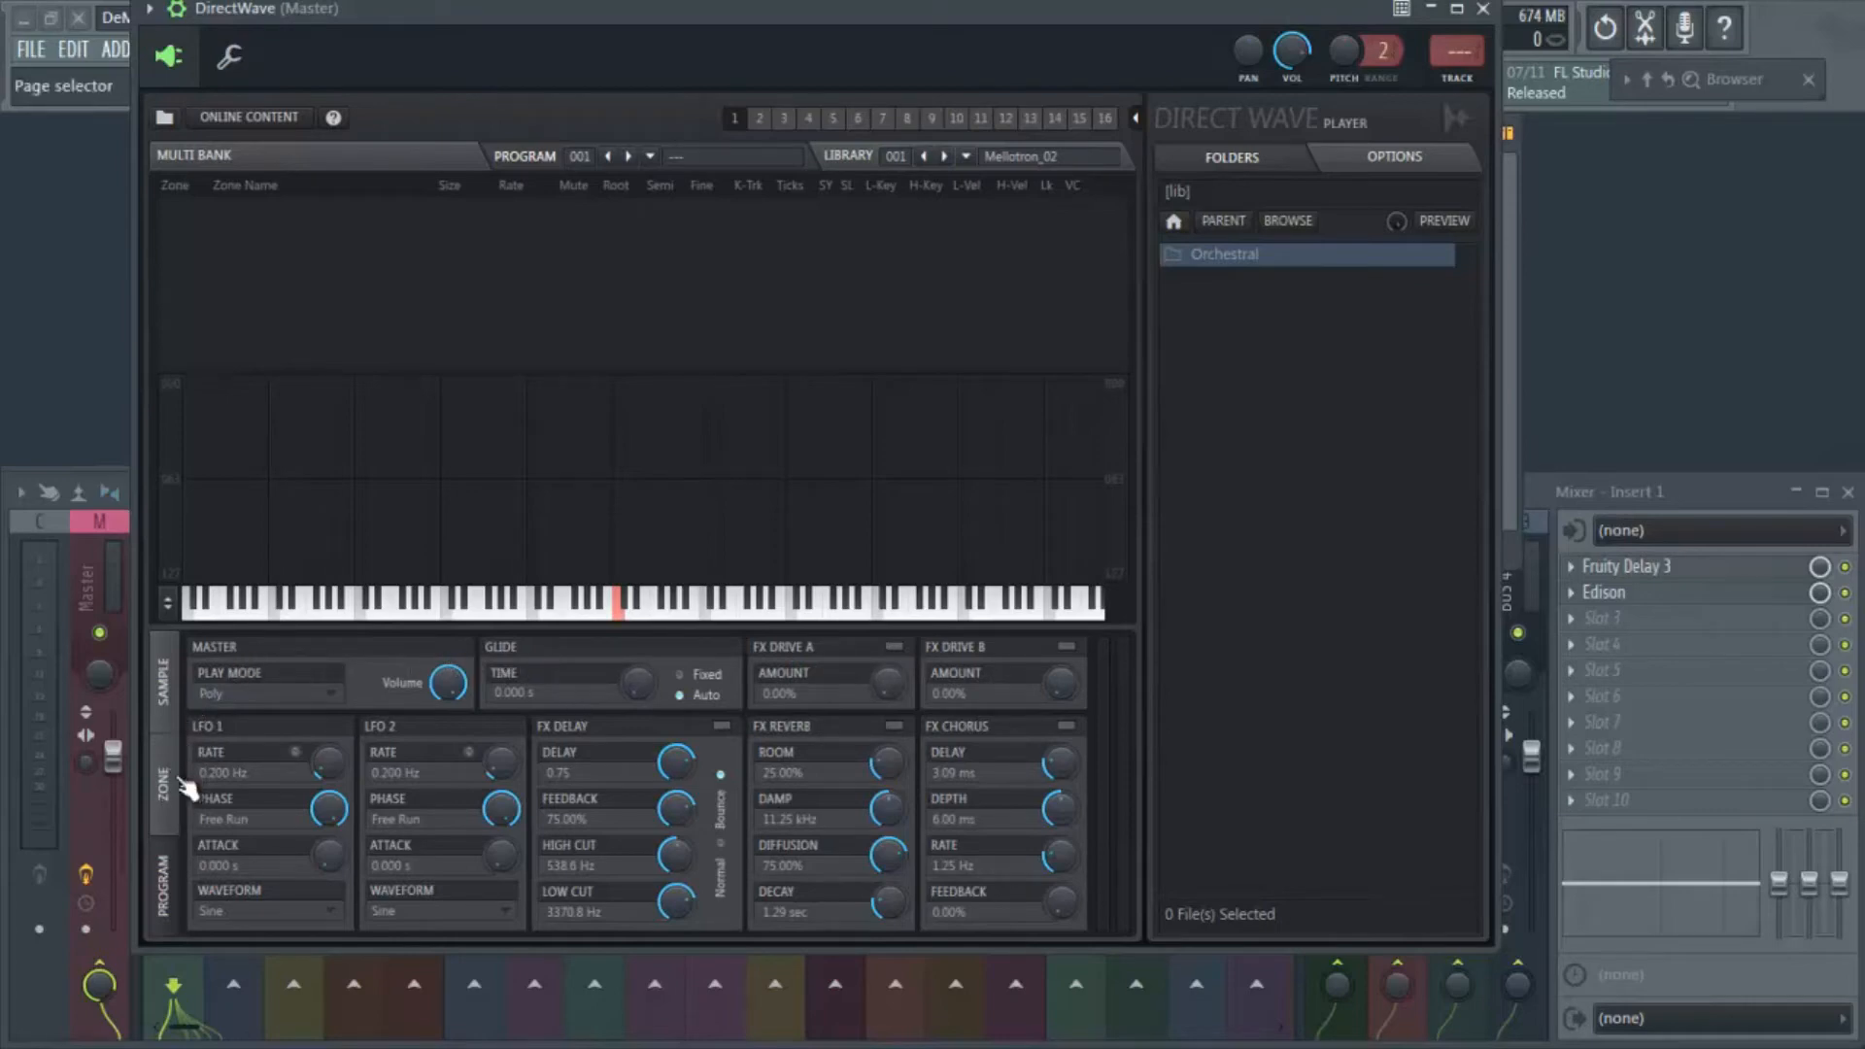
# Examine DirectWave's play mode choices and look through its Zone, Sample and Program pages.
pyautogui.click(309, 692)
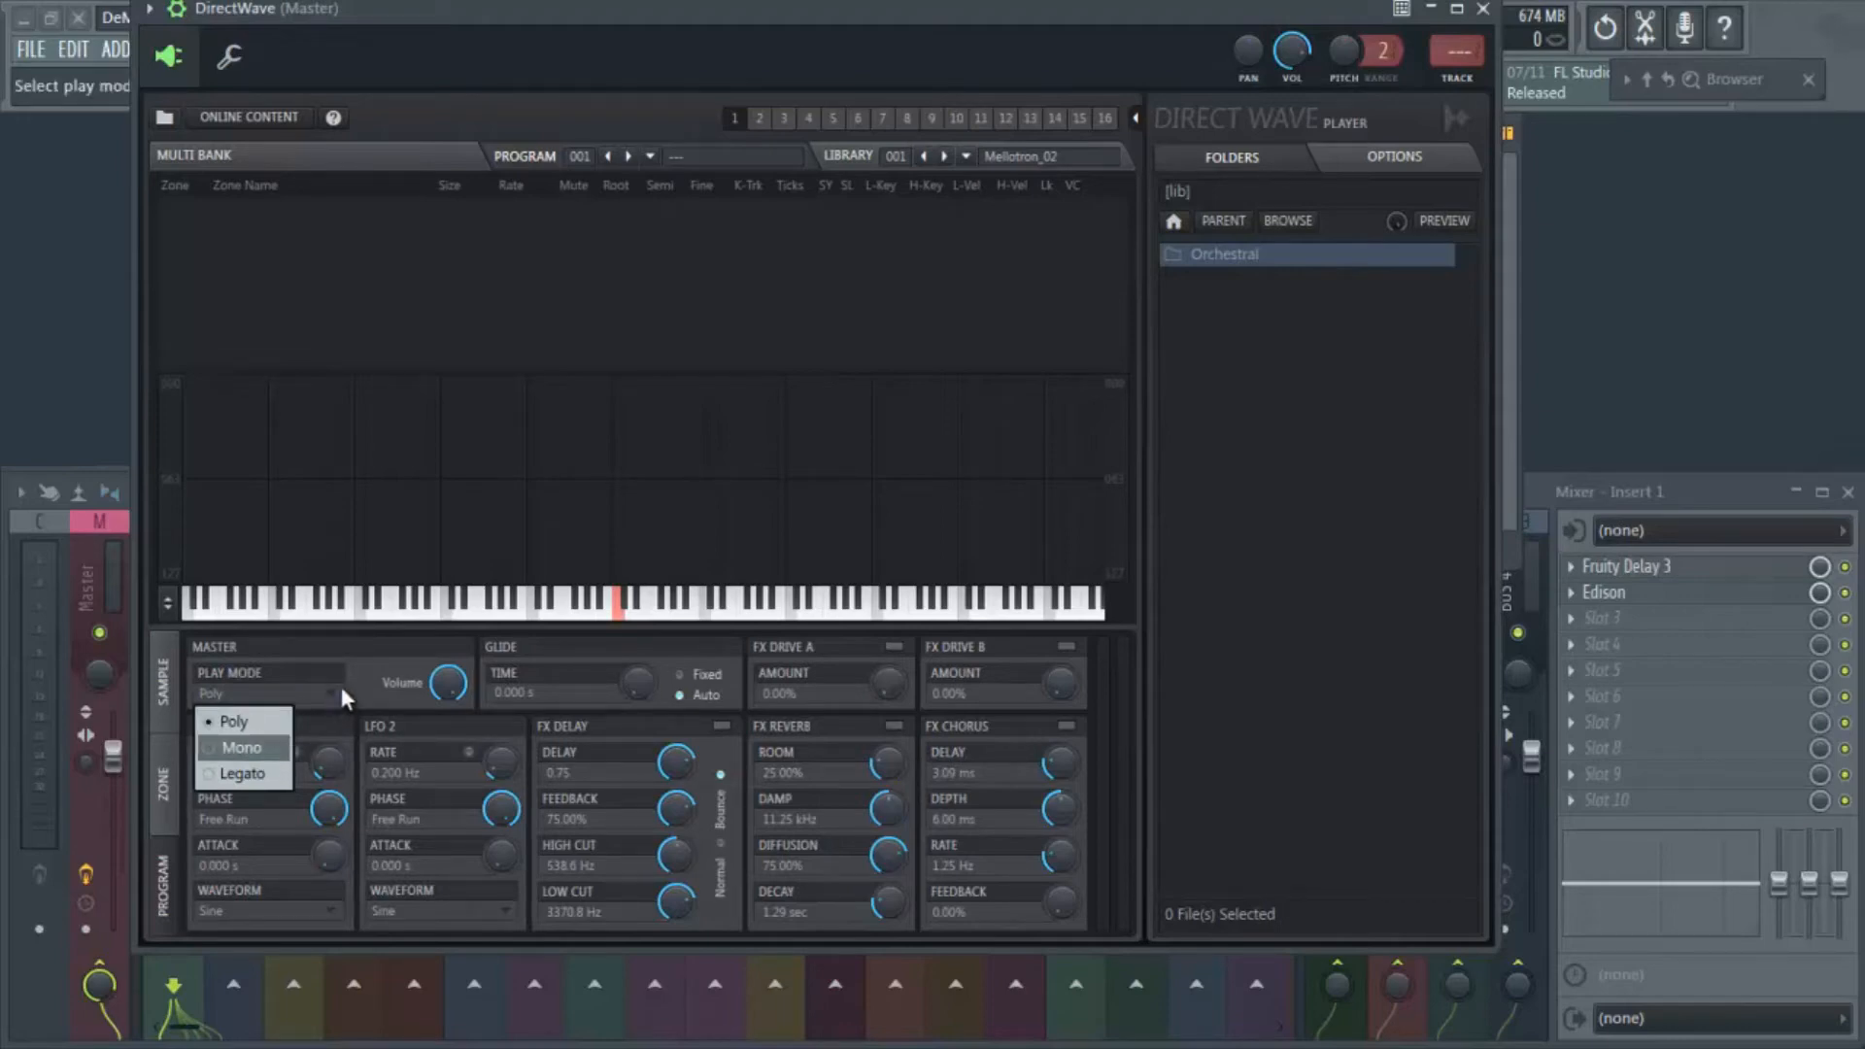
pyautogui.click(342, 697)
pyautogui.click(173, 791)
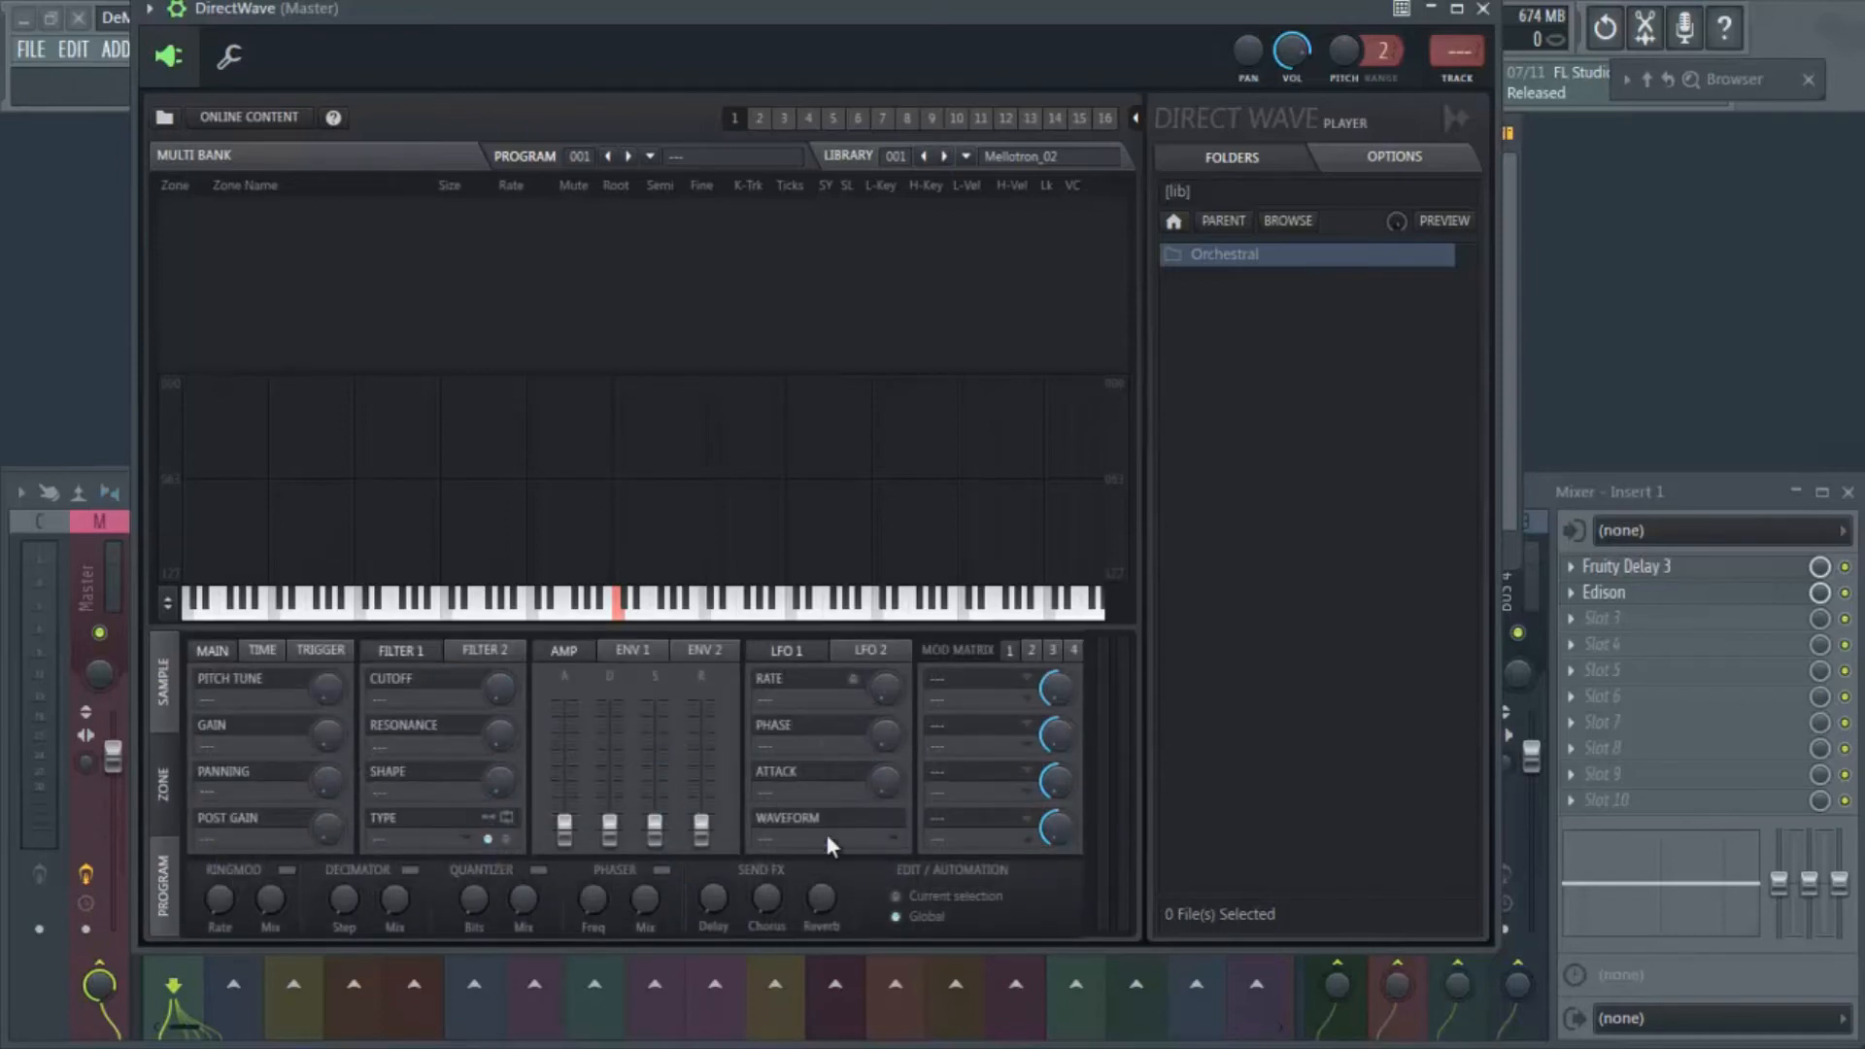
pyautogui.click(180, 716)
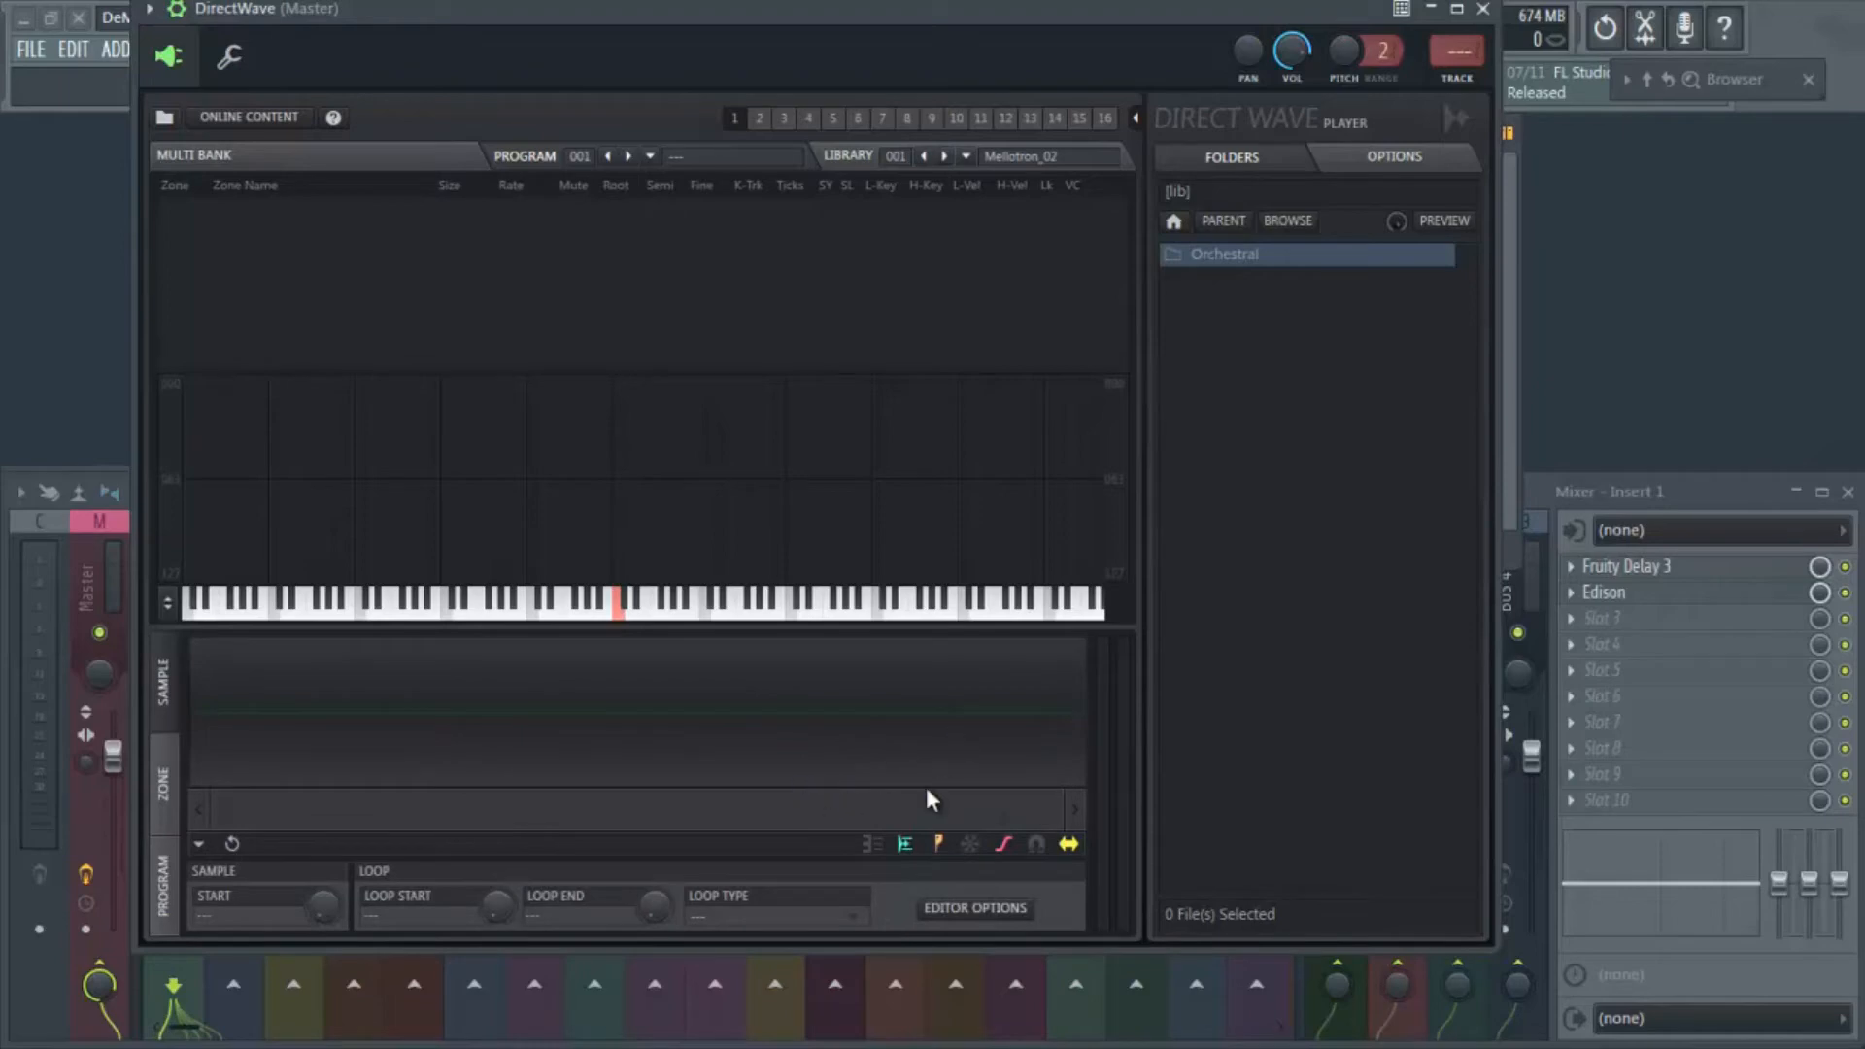
pyautogui.click(163, 889)
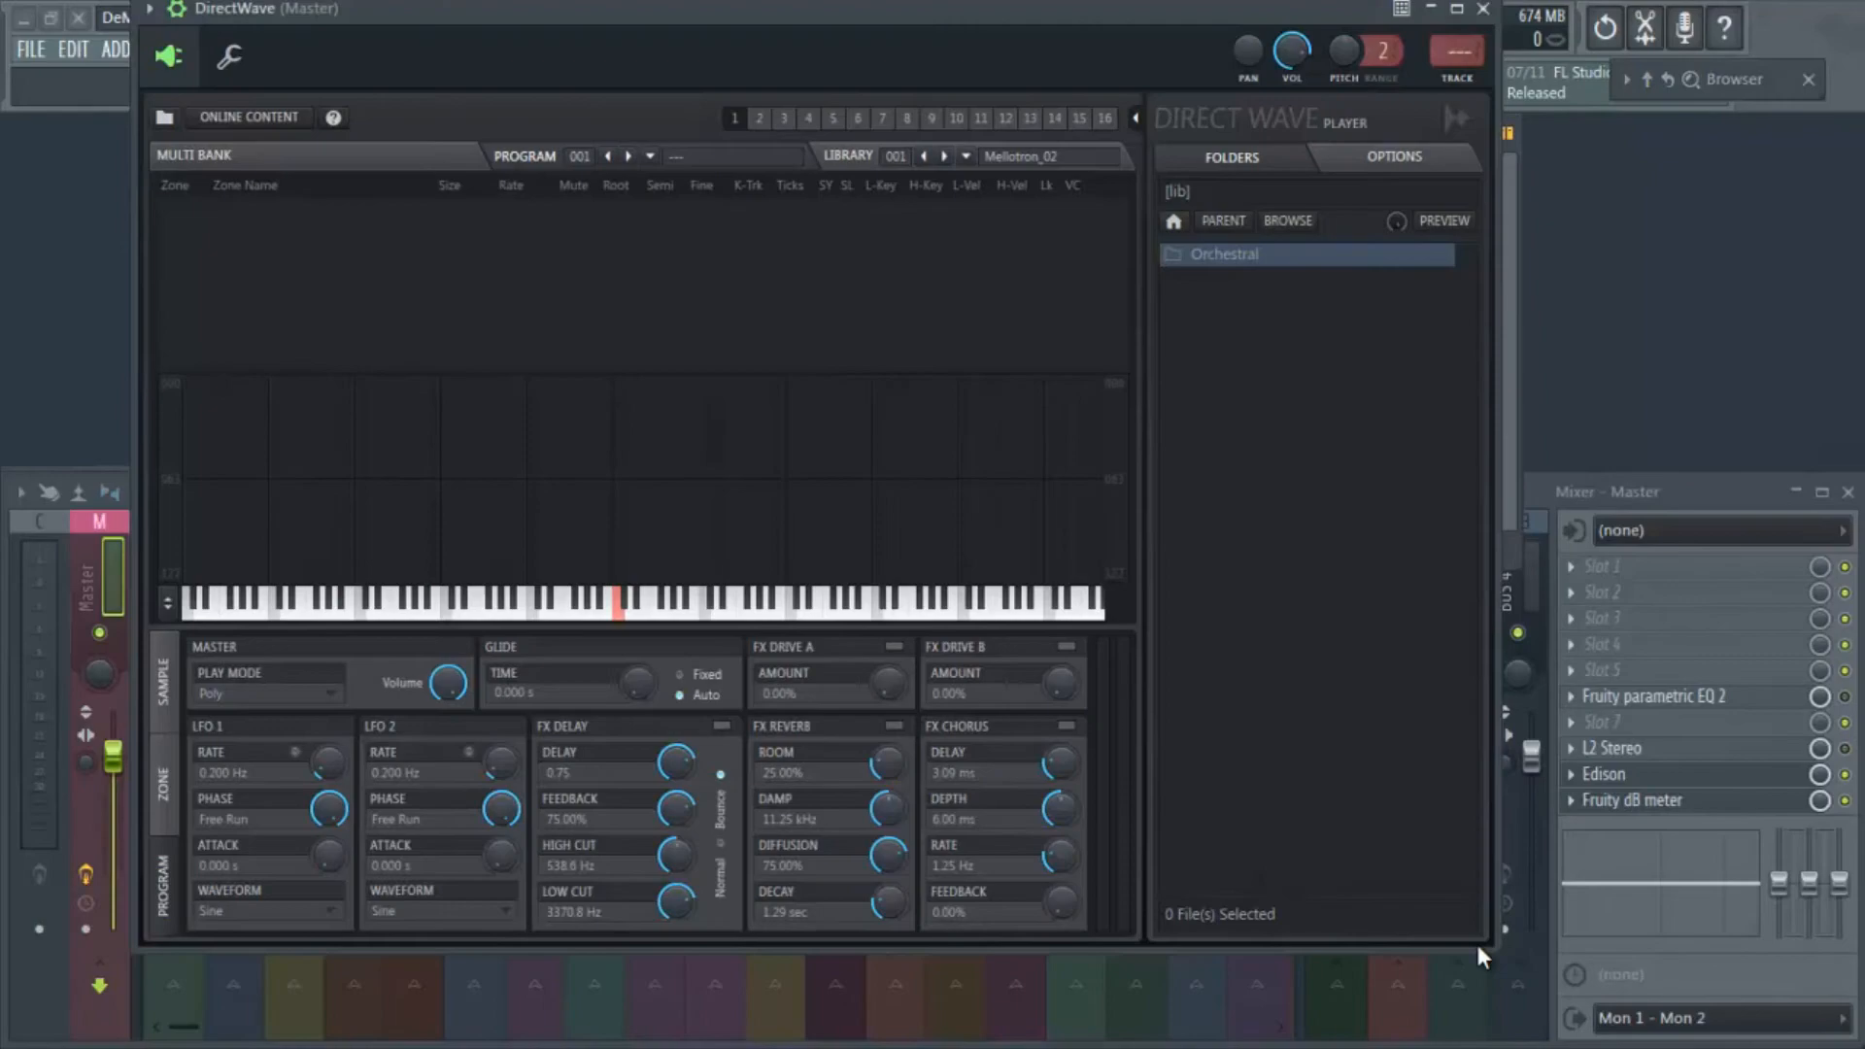
# Try to enlarge the DirectWave window, and close it.
pyautogui.moveTo(1494, 942); pyautogui.dragTo(1809, 1018)
pyautogui.doubleClick(1178, 17)
pyautogui.doubleClick(1178, 14)
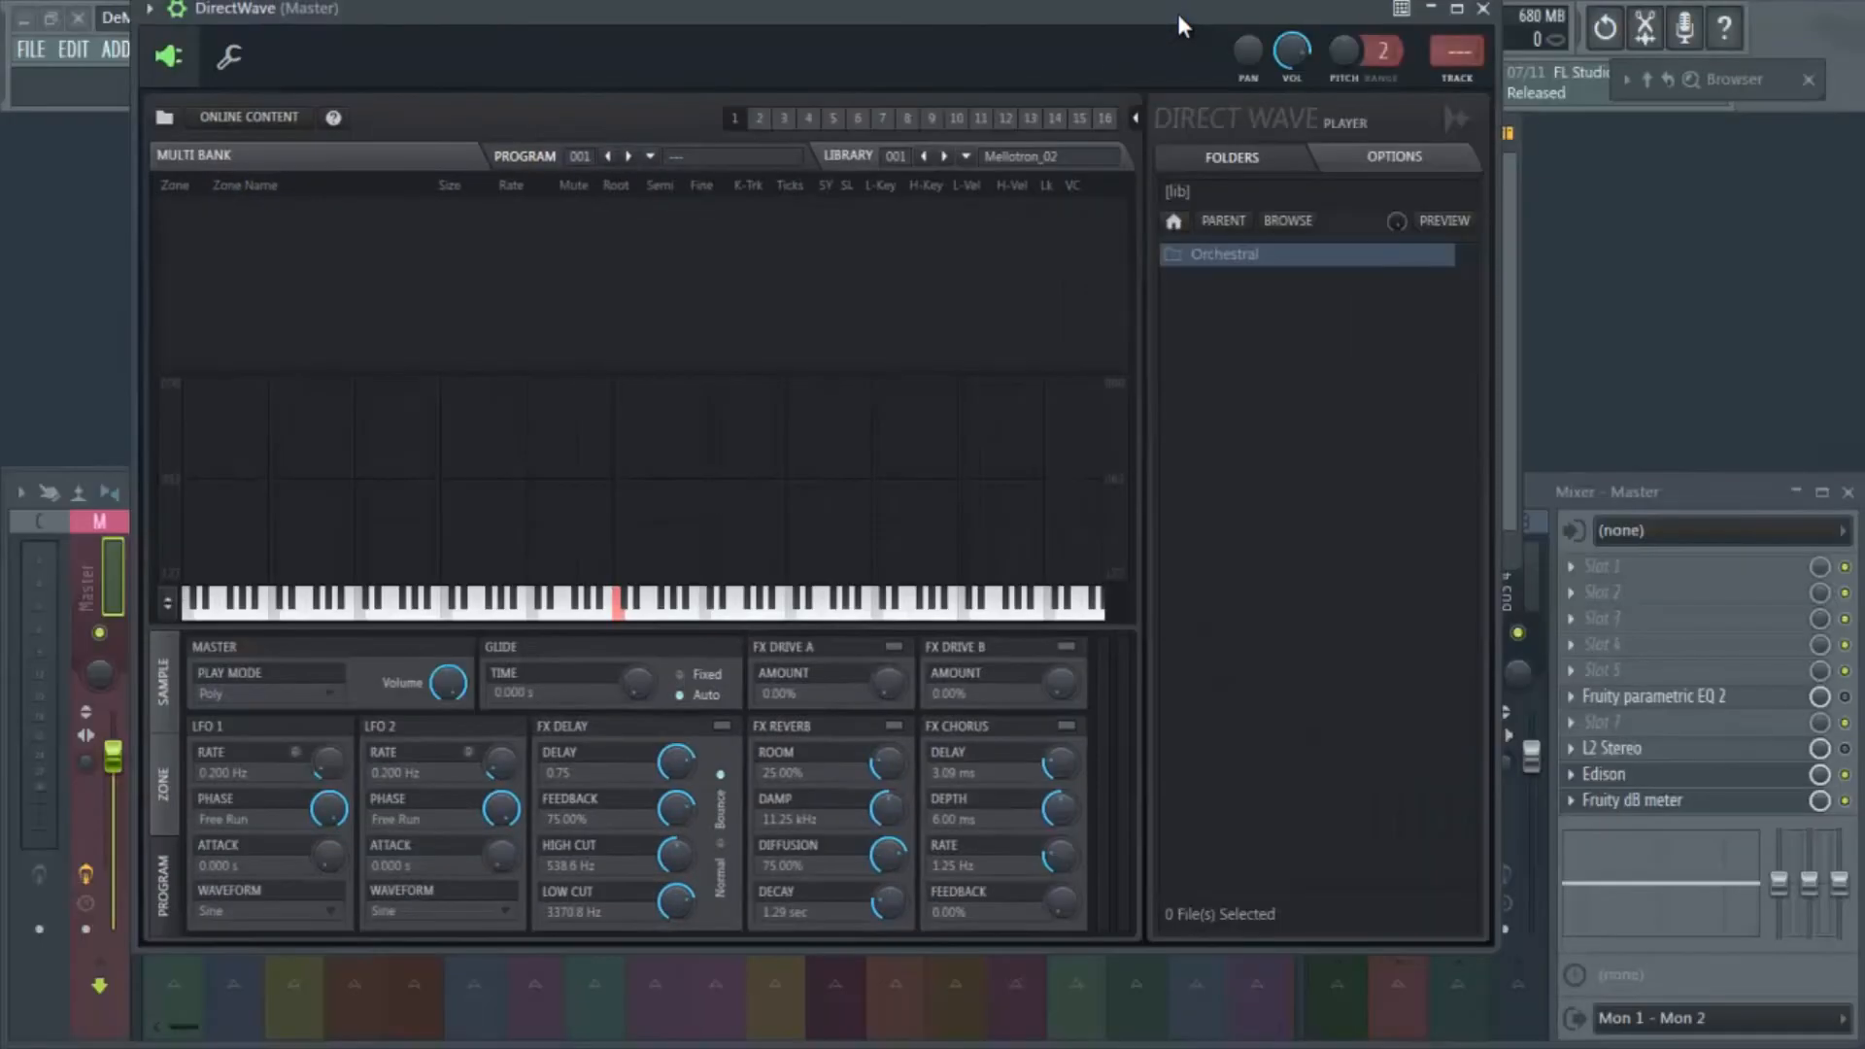
pyautogui.click(1478, 14)
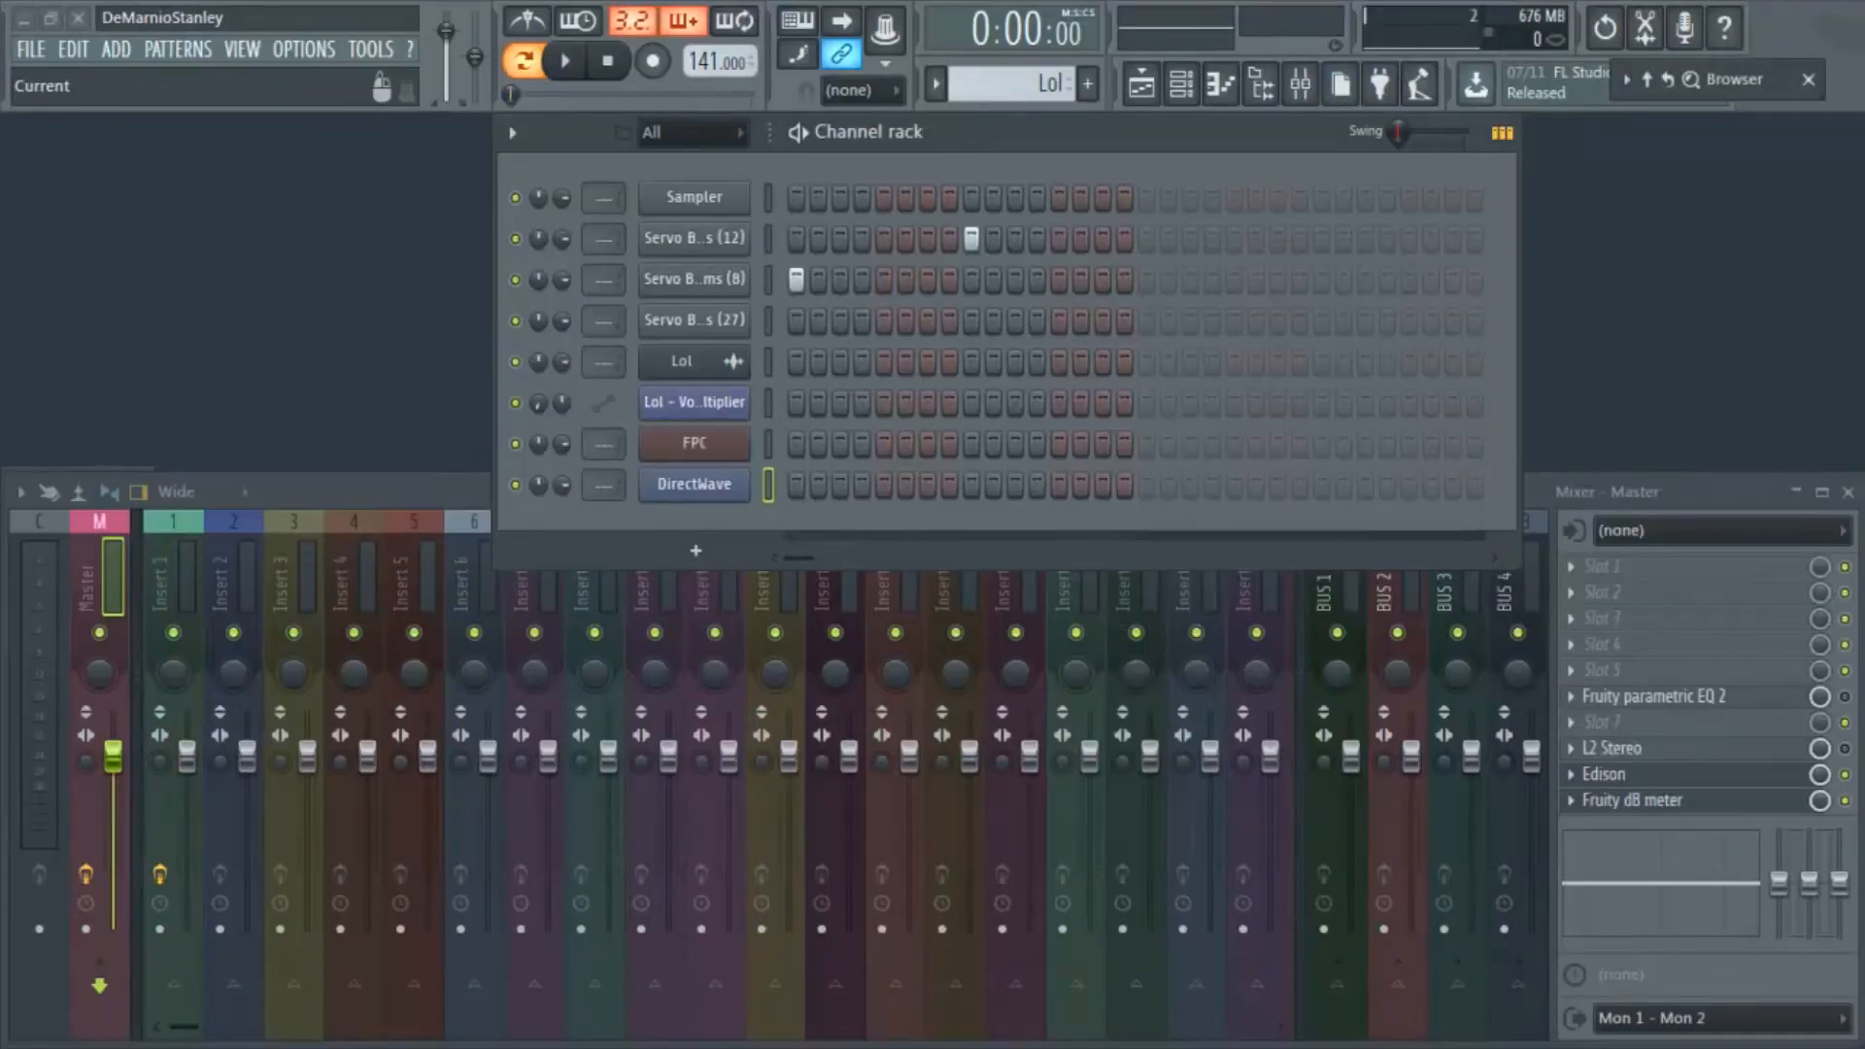
# Choose to create a DirectWave instrument from the Servo Butane R&B Drums (8) channel.
pyautogui.rightClick(651, 278)
pyautogui.click(1167, 170)
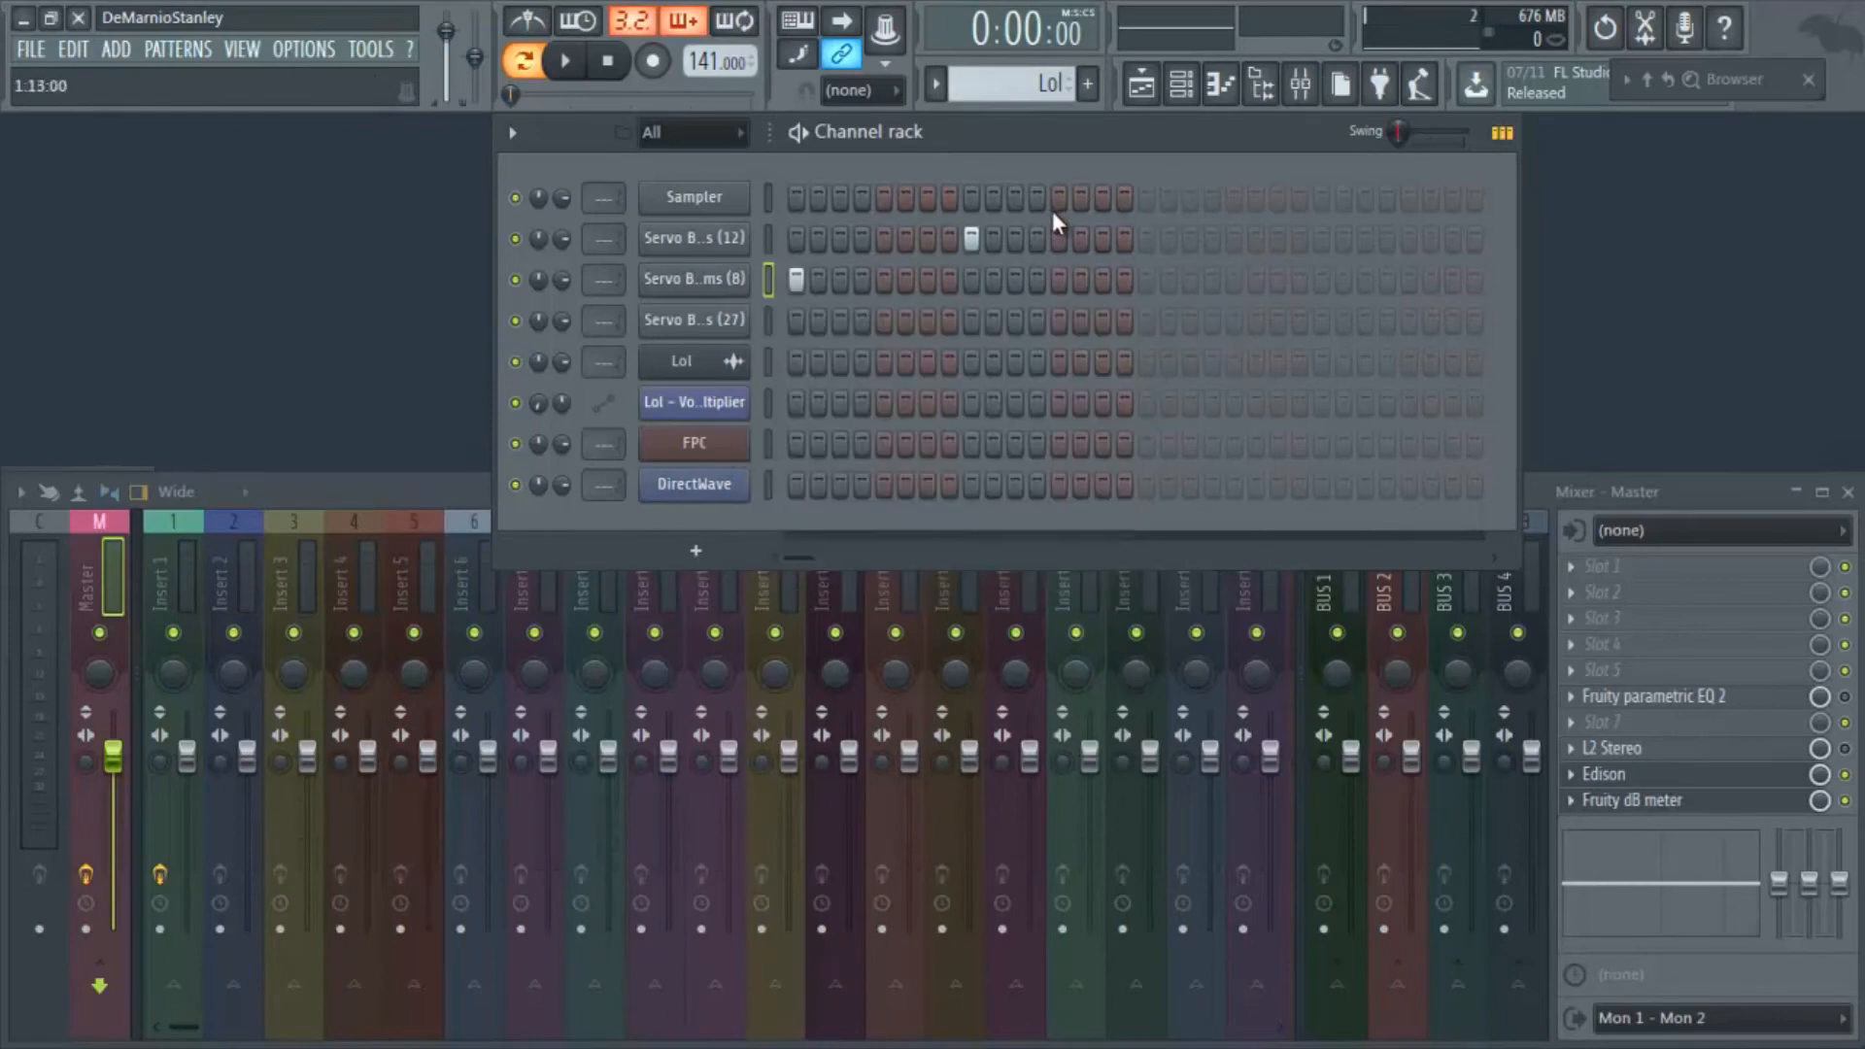
pyautogui.rightClick(692, 283)
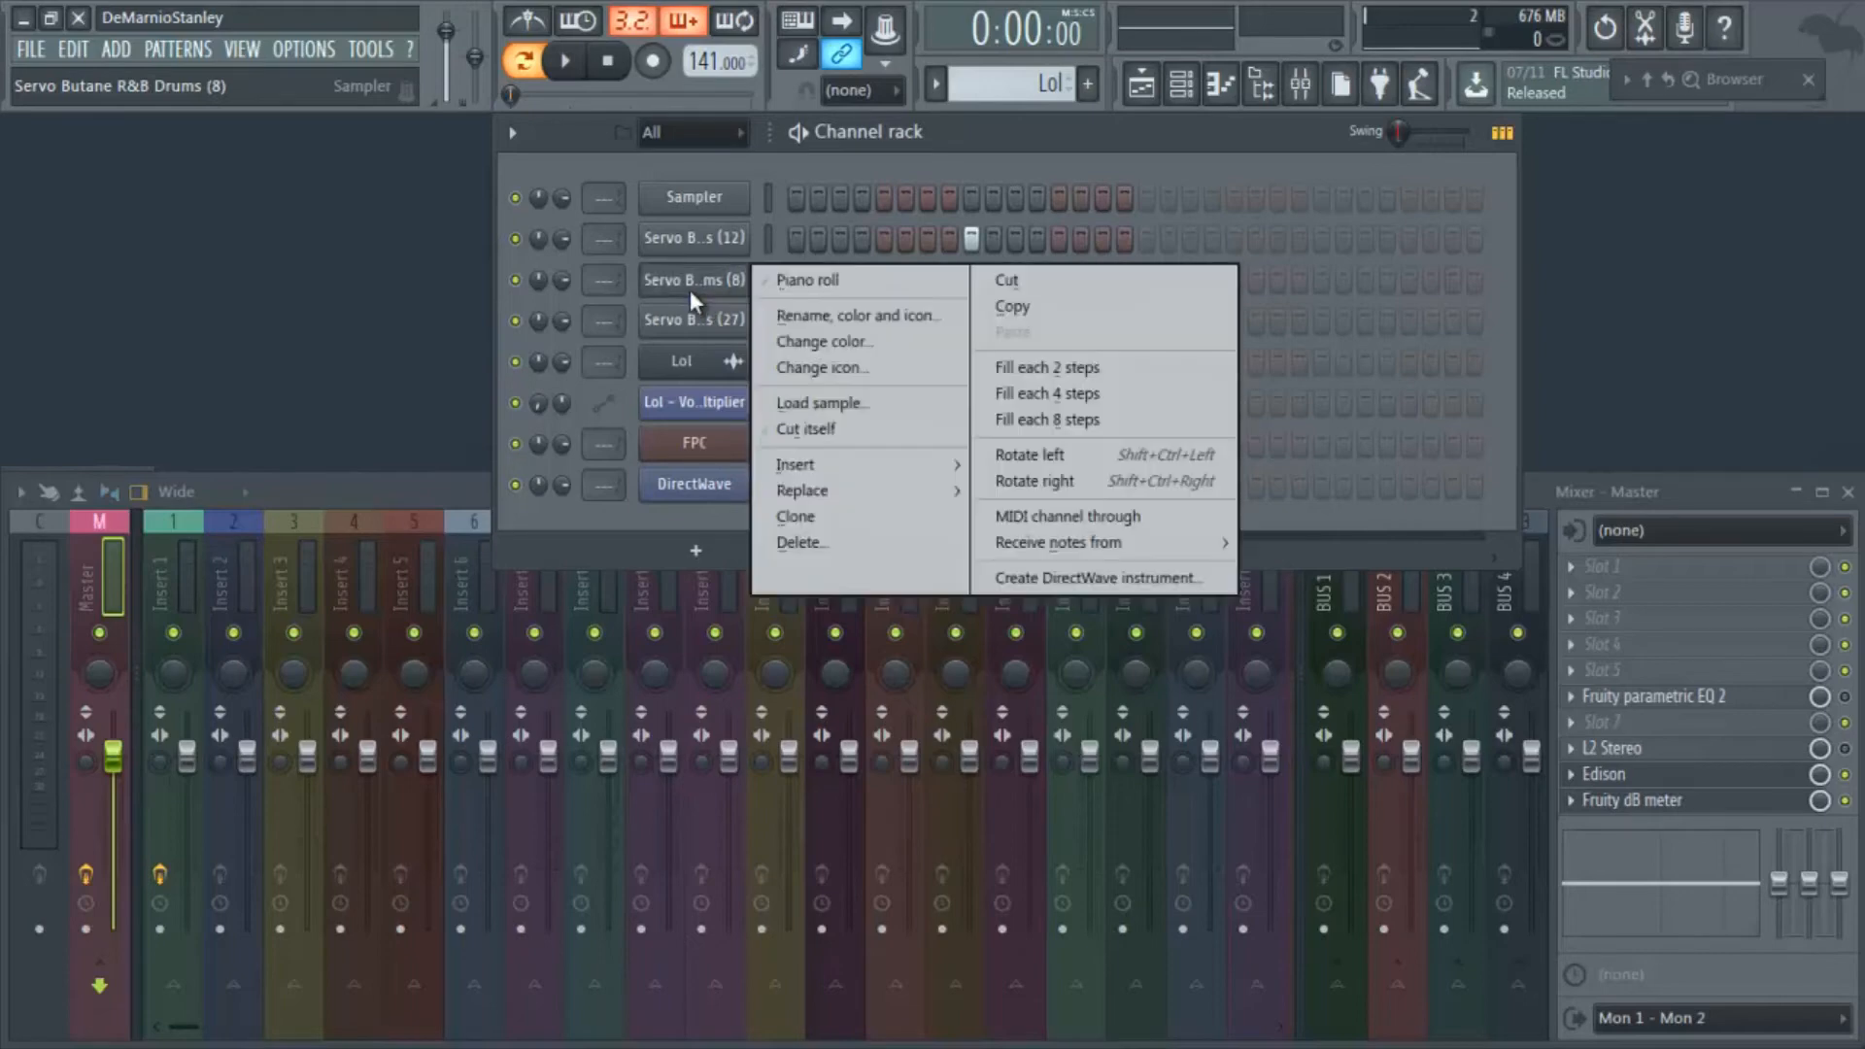
pyautogui.click(1039, 574)
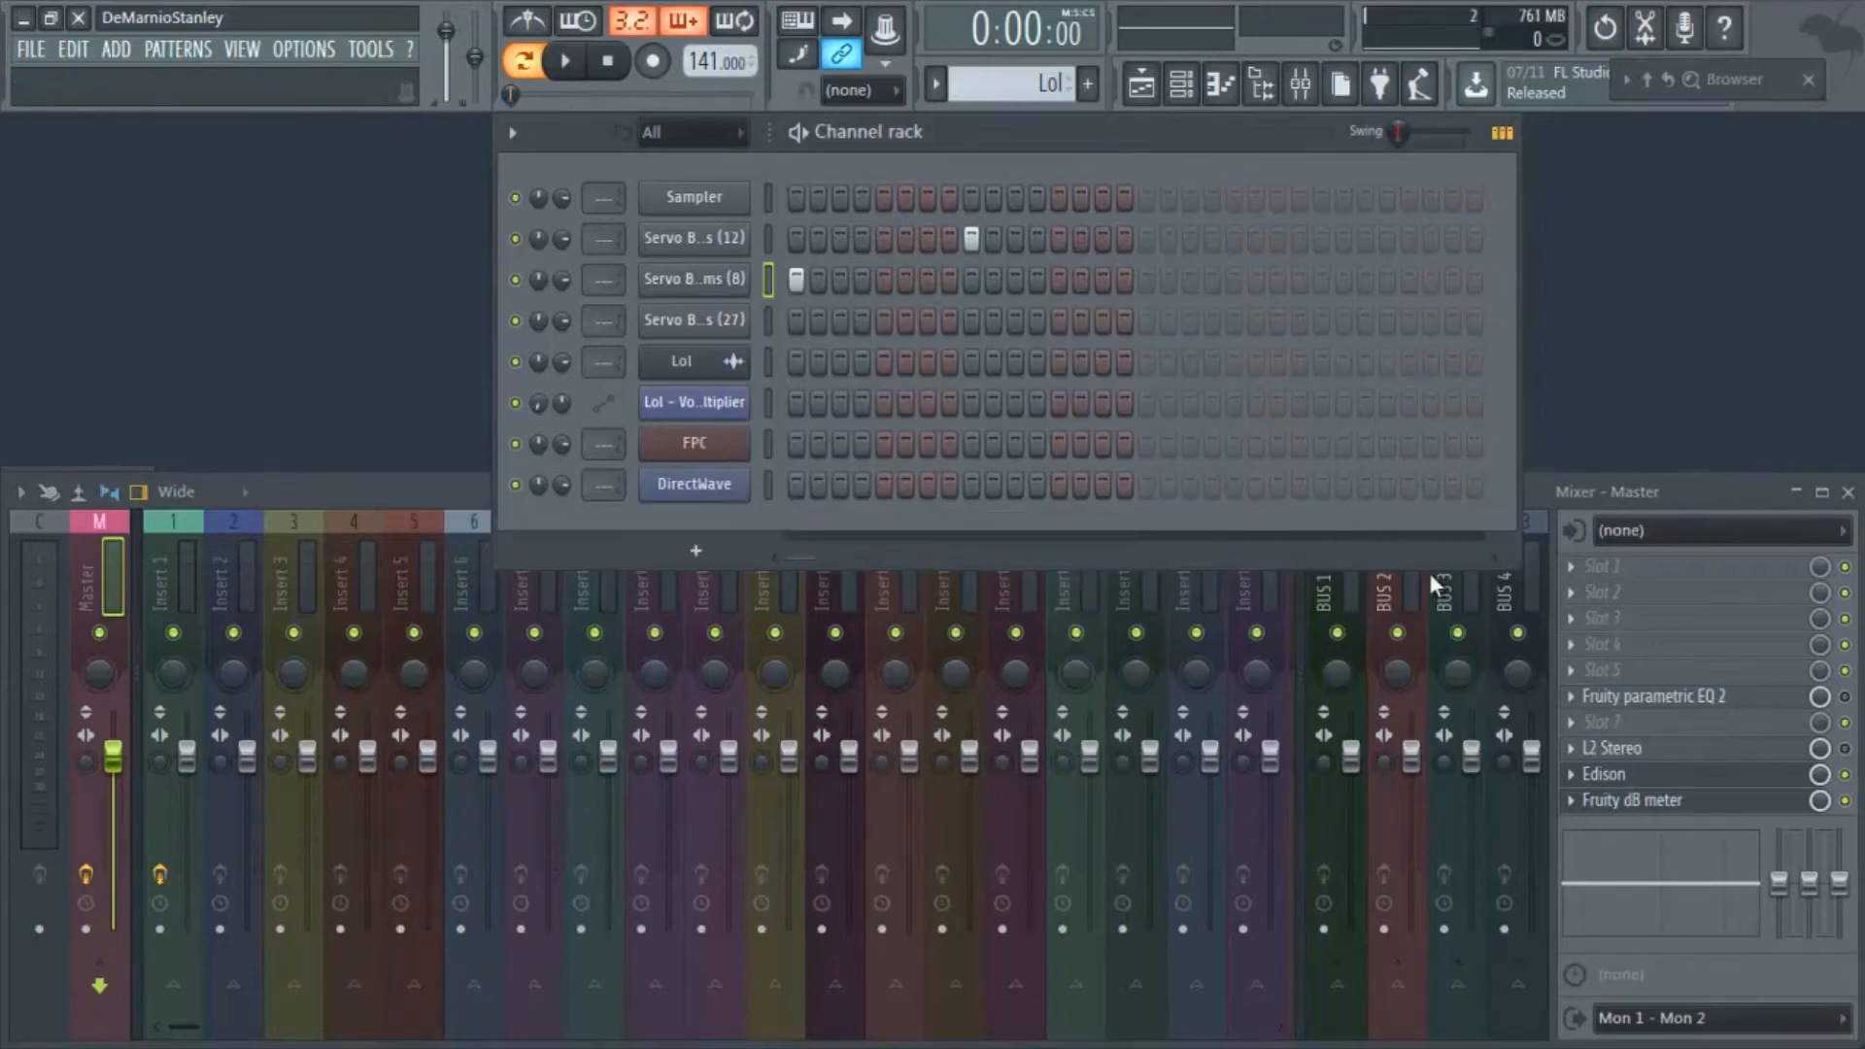
# Bring the channel rack to the front and examine the Receive notes from options for the Servo Butane R&B Drums (27) channel.
pyautogui.click(1727, 493)
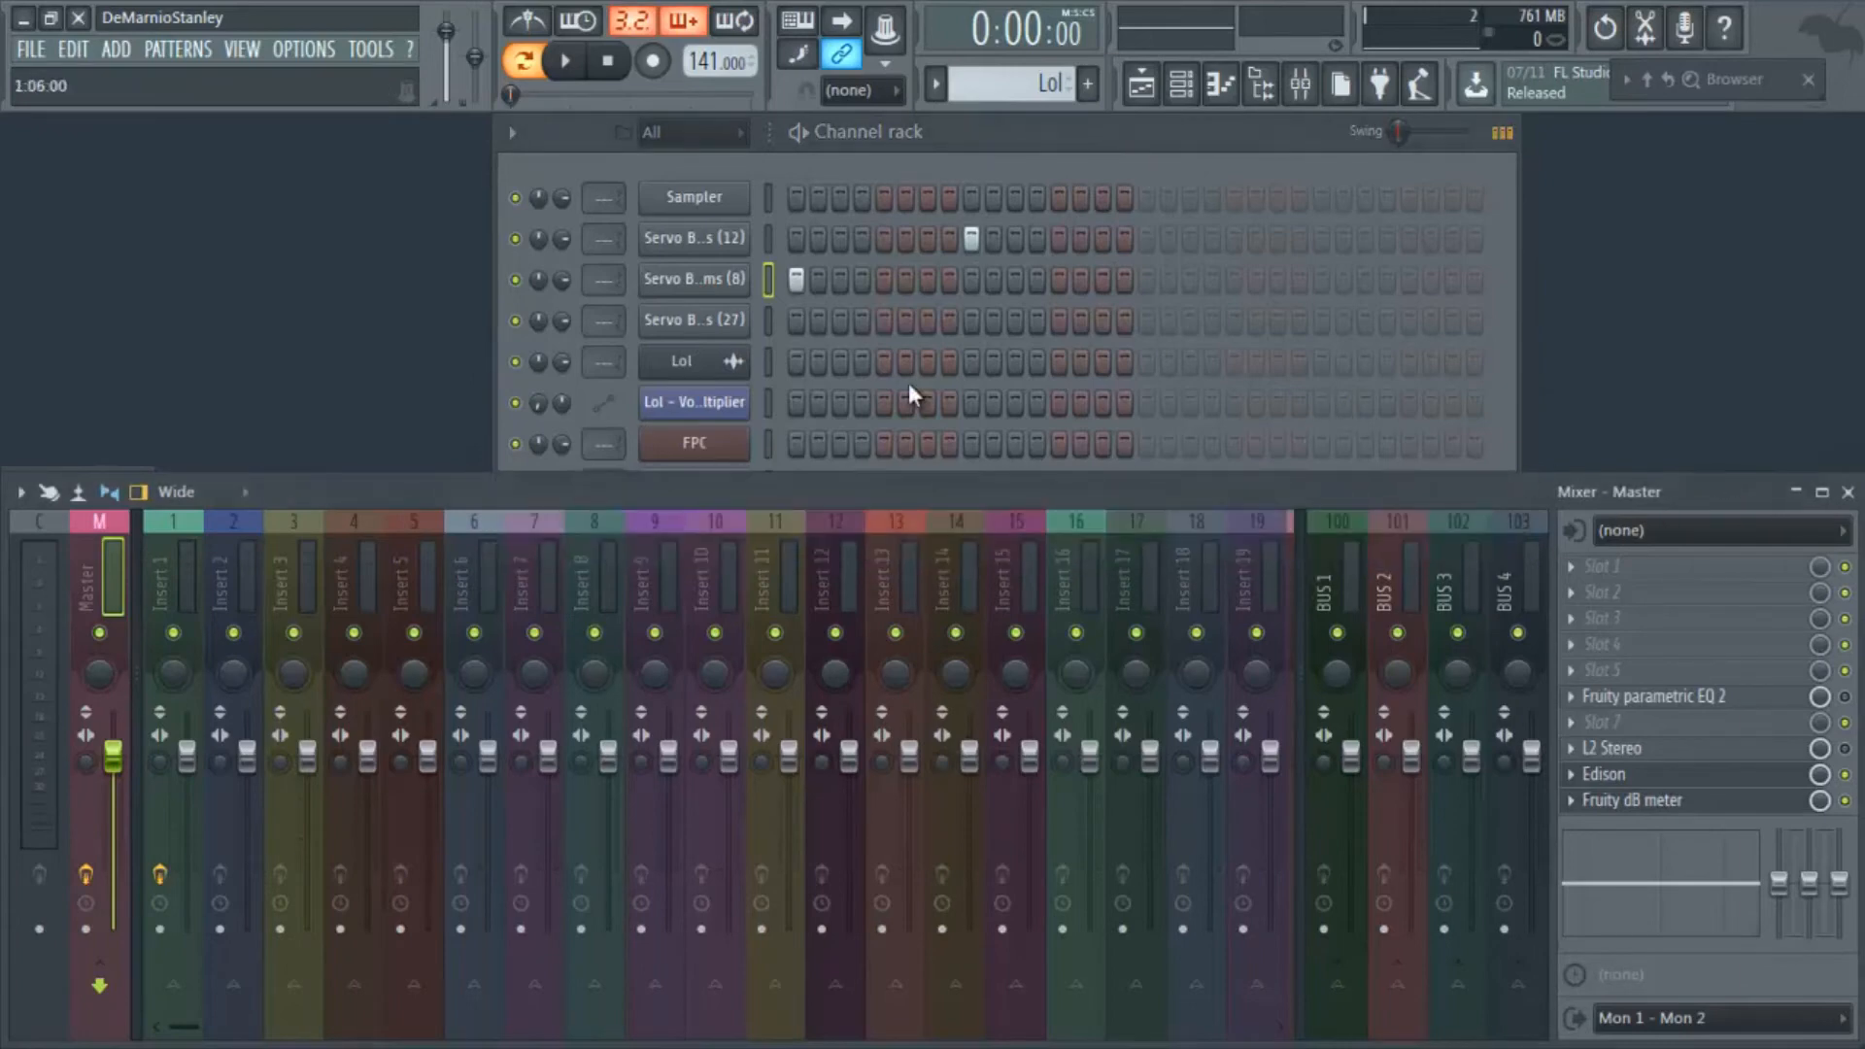
pyautogui.click(966, 166)
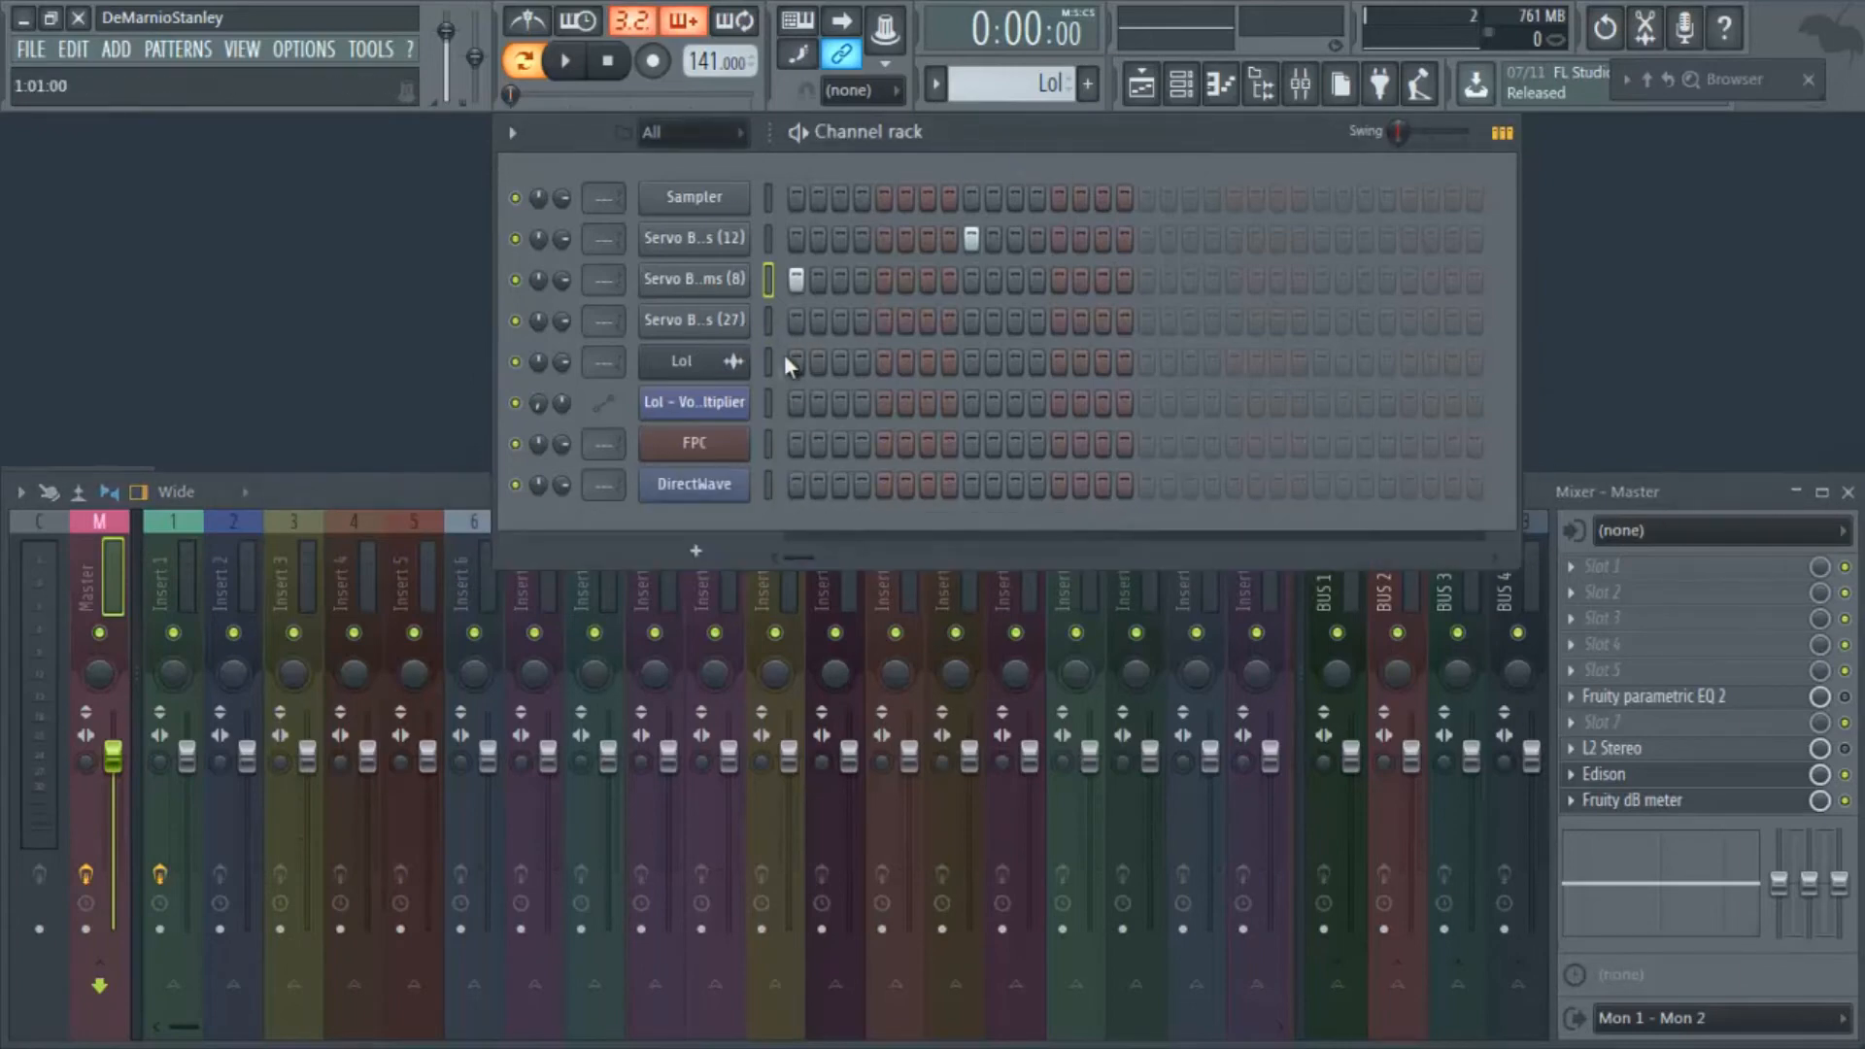
pyautogui.rightClick(748, 312)
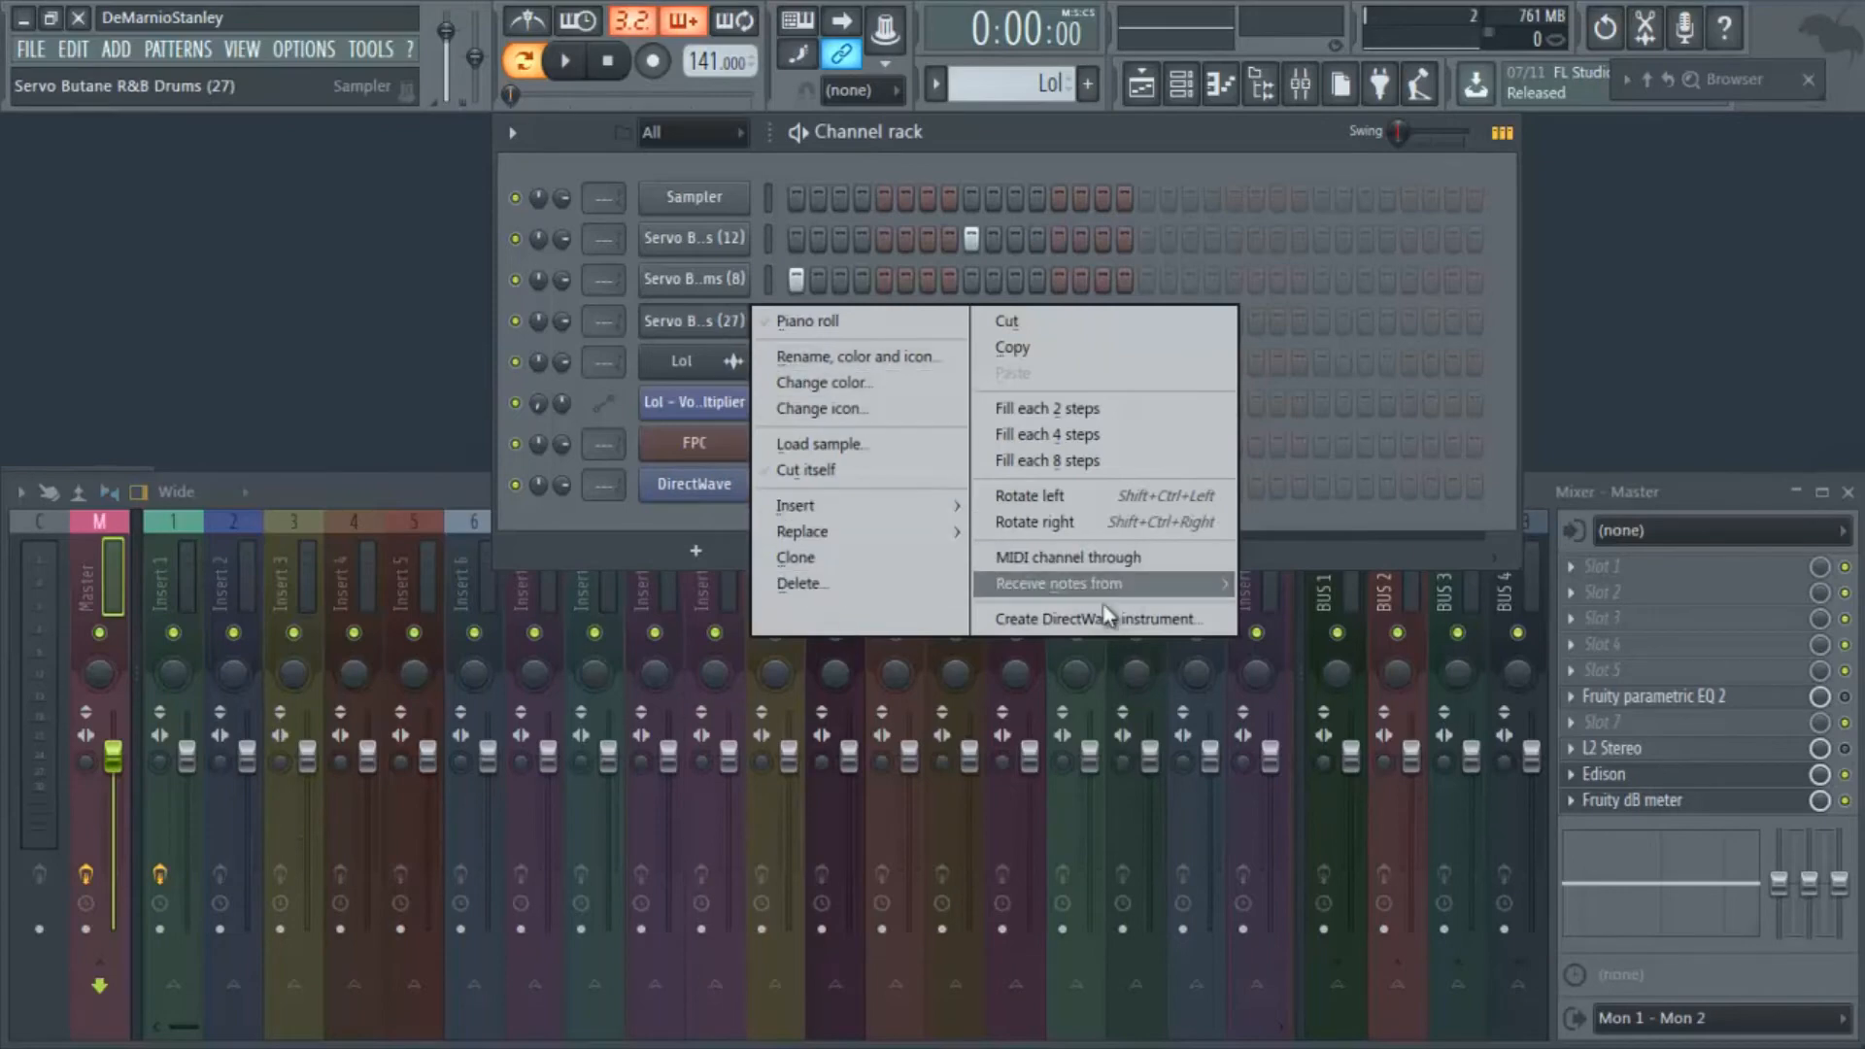
pyautogui.moveTo(1168, 583)
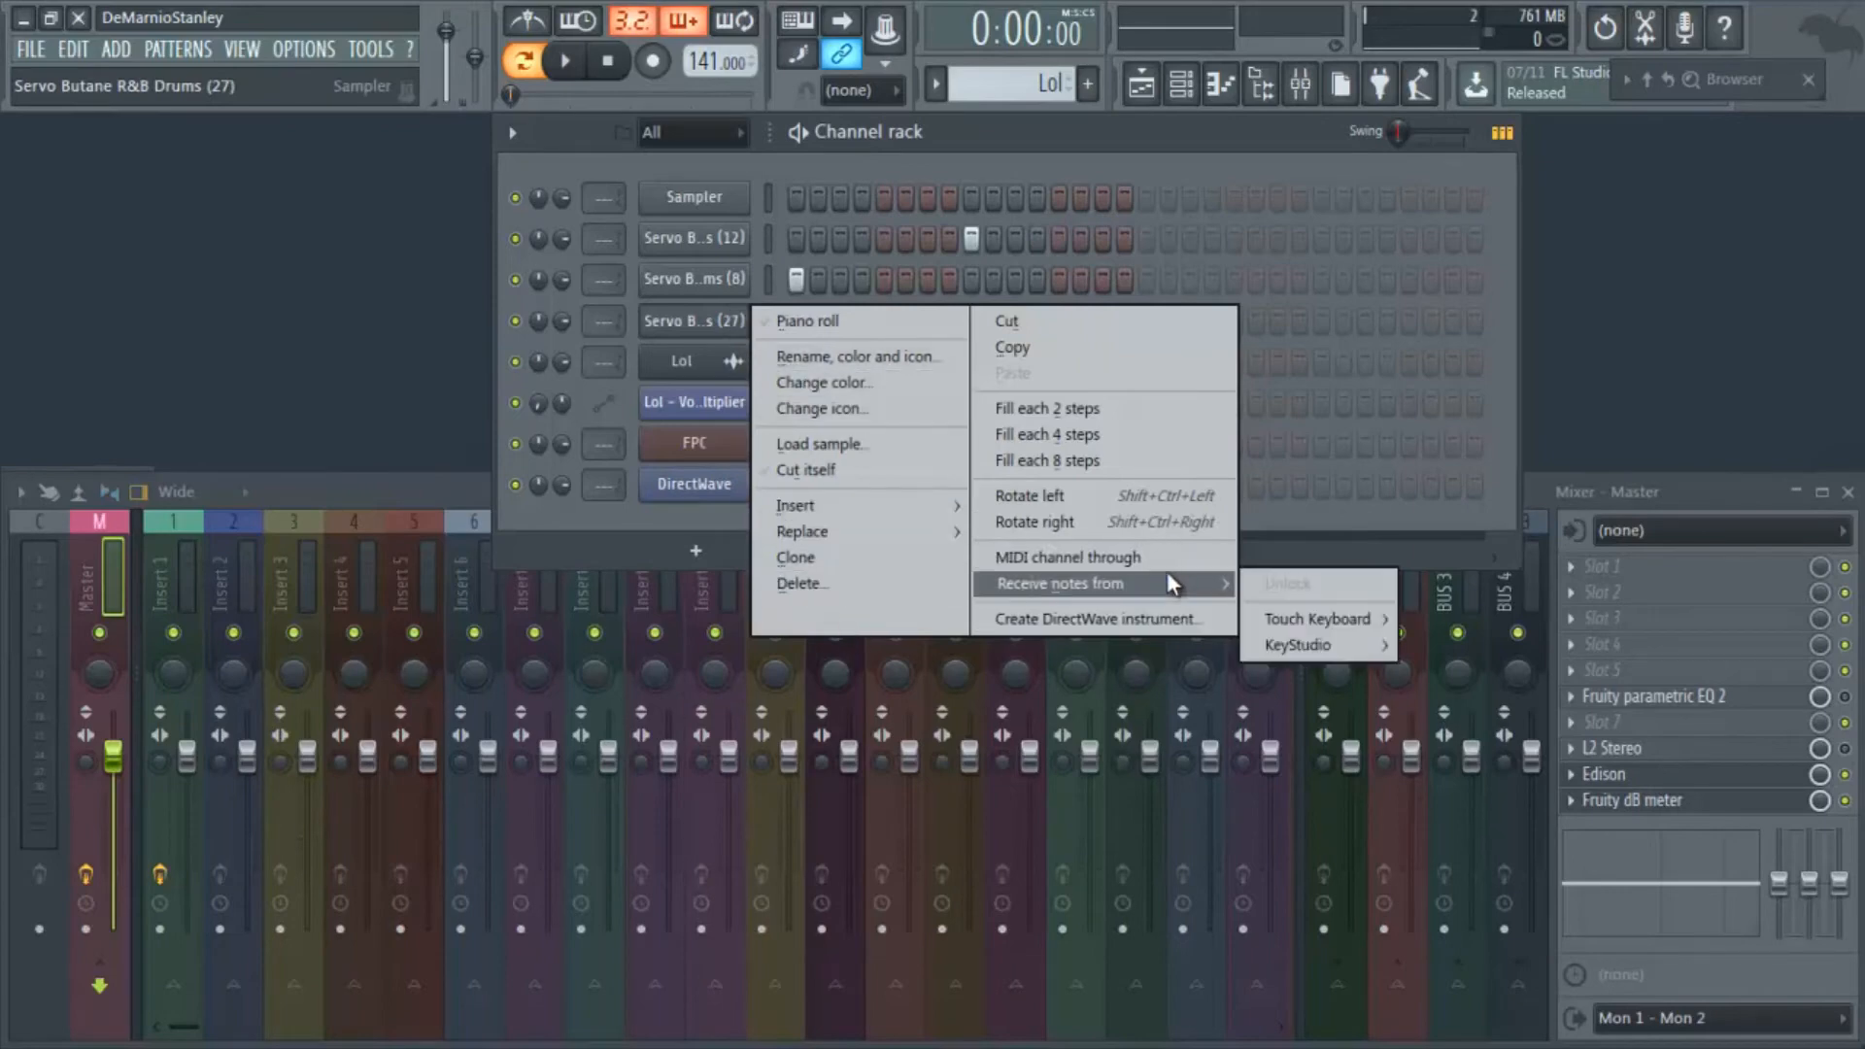
pyautogui.click(1152, 138)
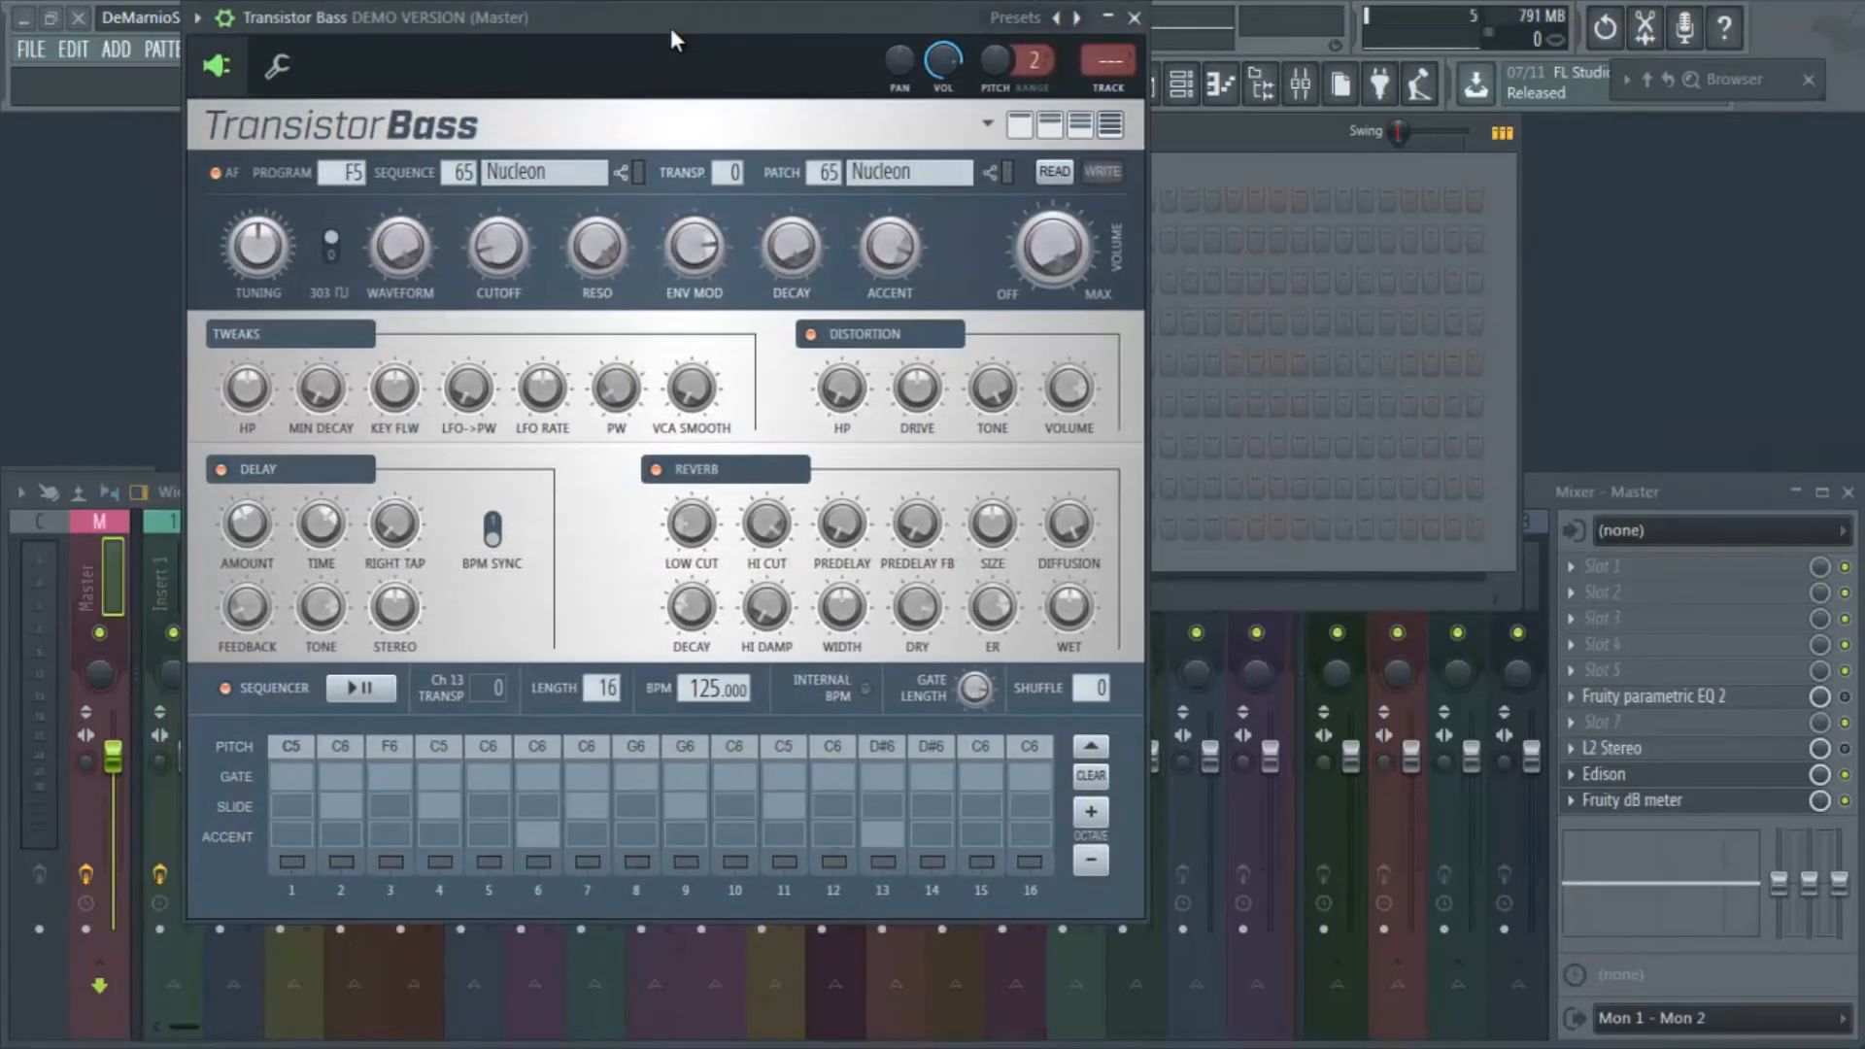
# Move the Transistor Bass window fully into view, cycle through its display modes from mini to full, and close it.
pyautogui.moveTo(670, 27); pyautogui.dragTo(689, 121)
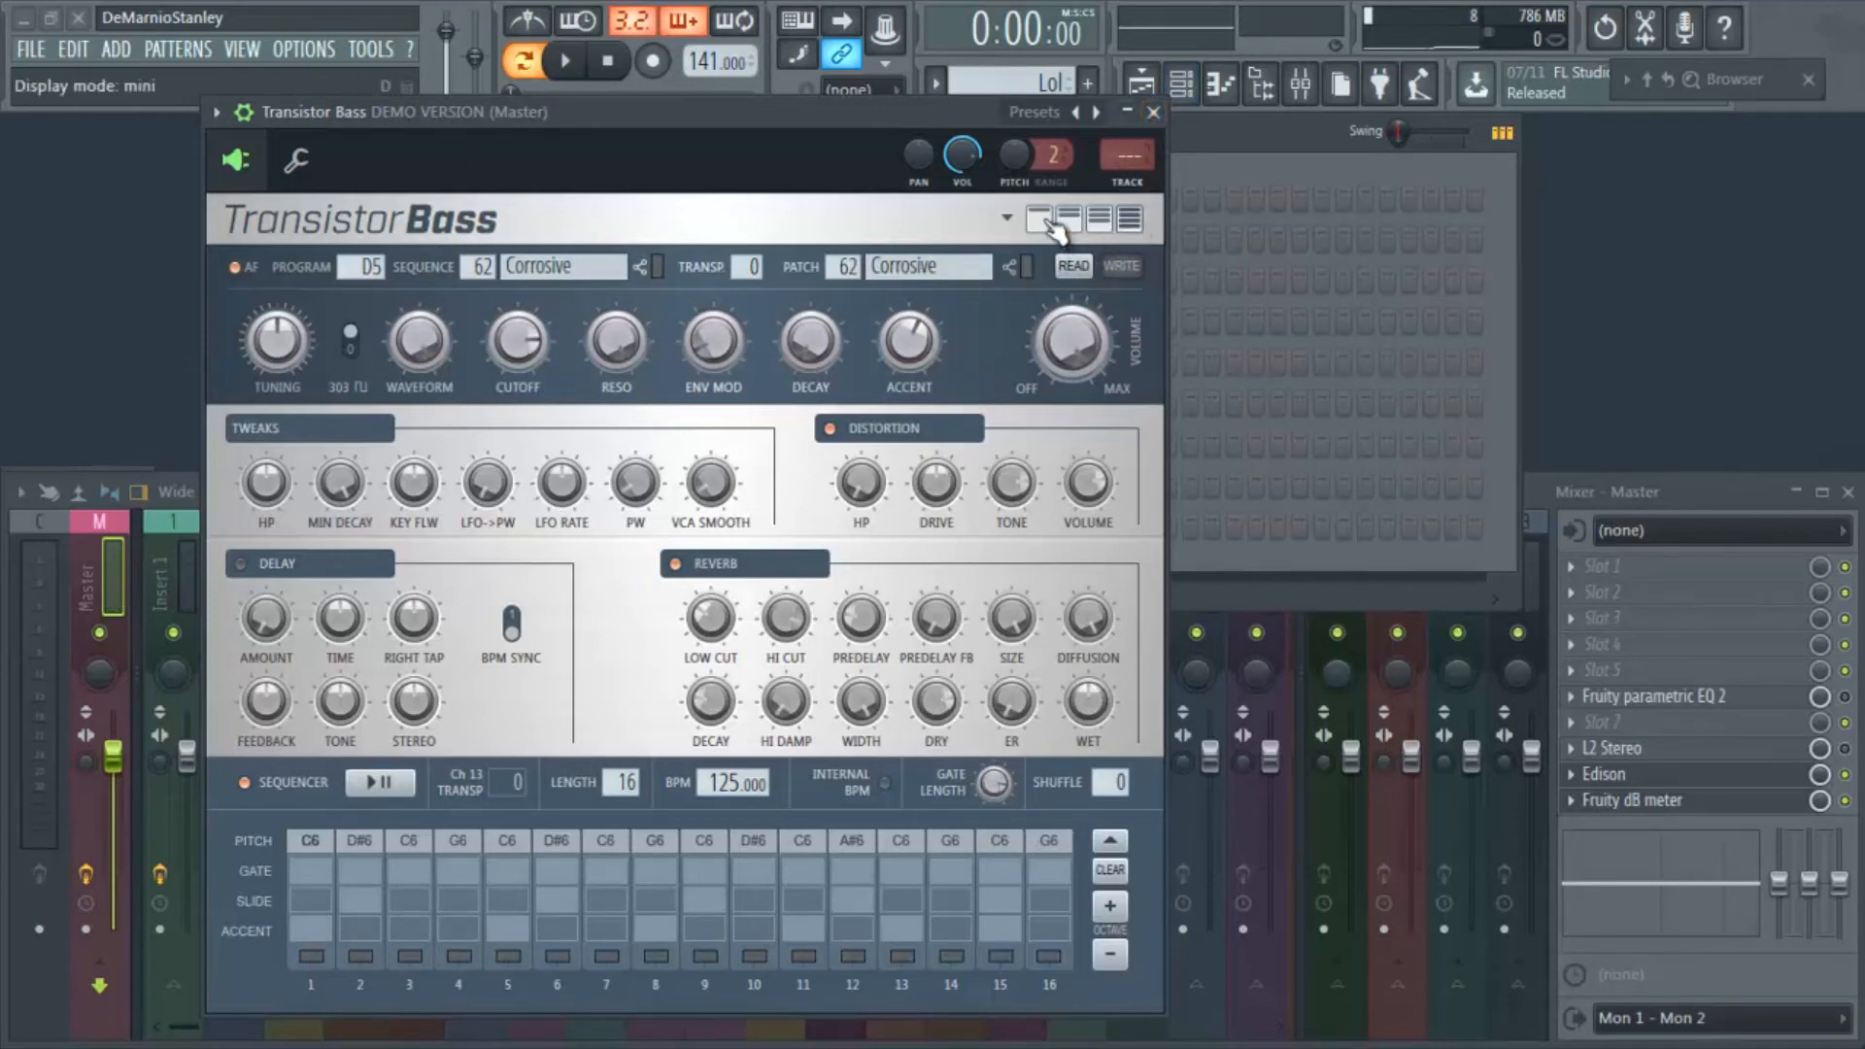
pyautogui.click(1047, 222)
pyautogui.click(1069, 222)
pyautogui.click(1099, 224)
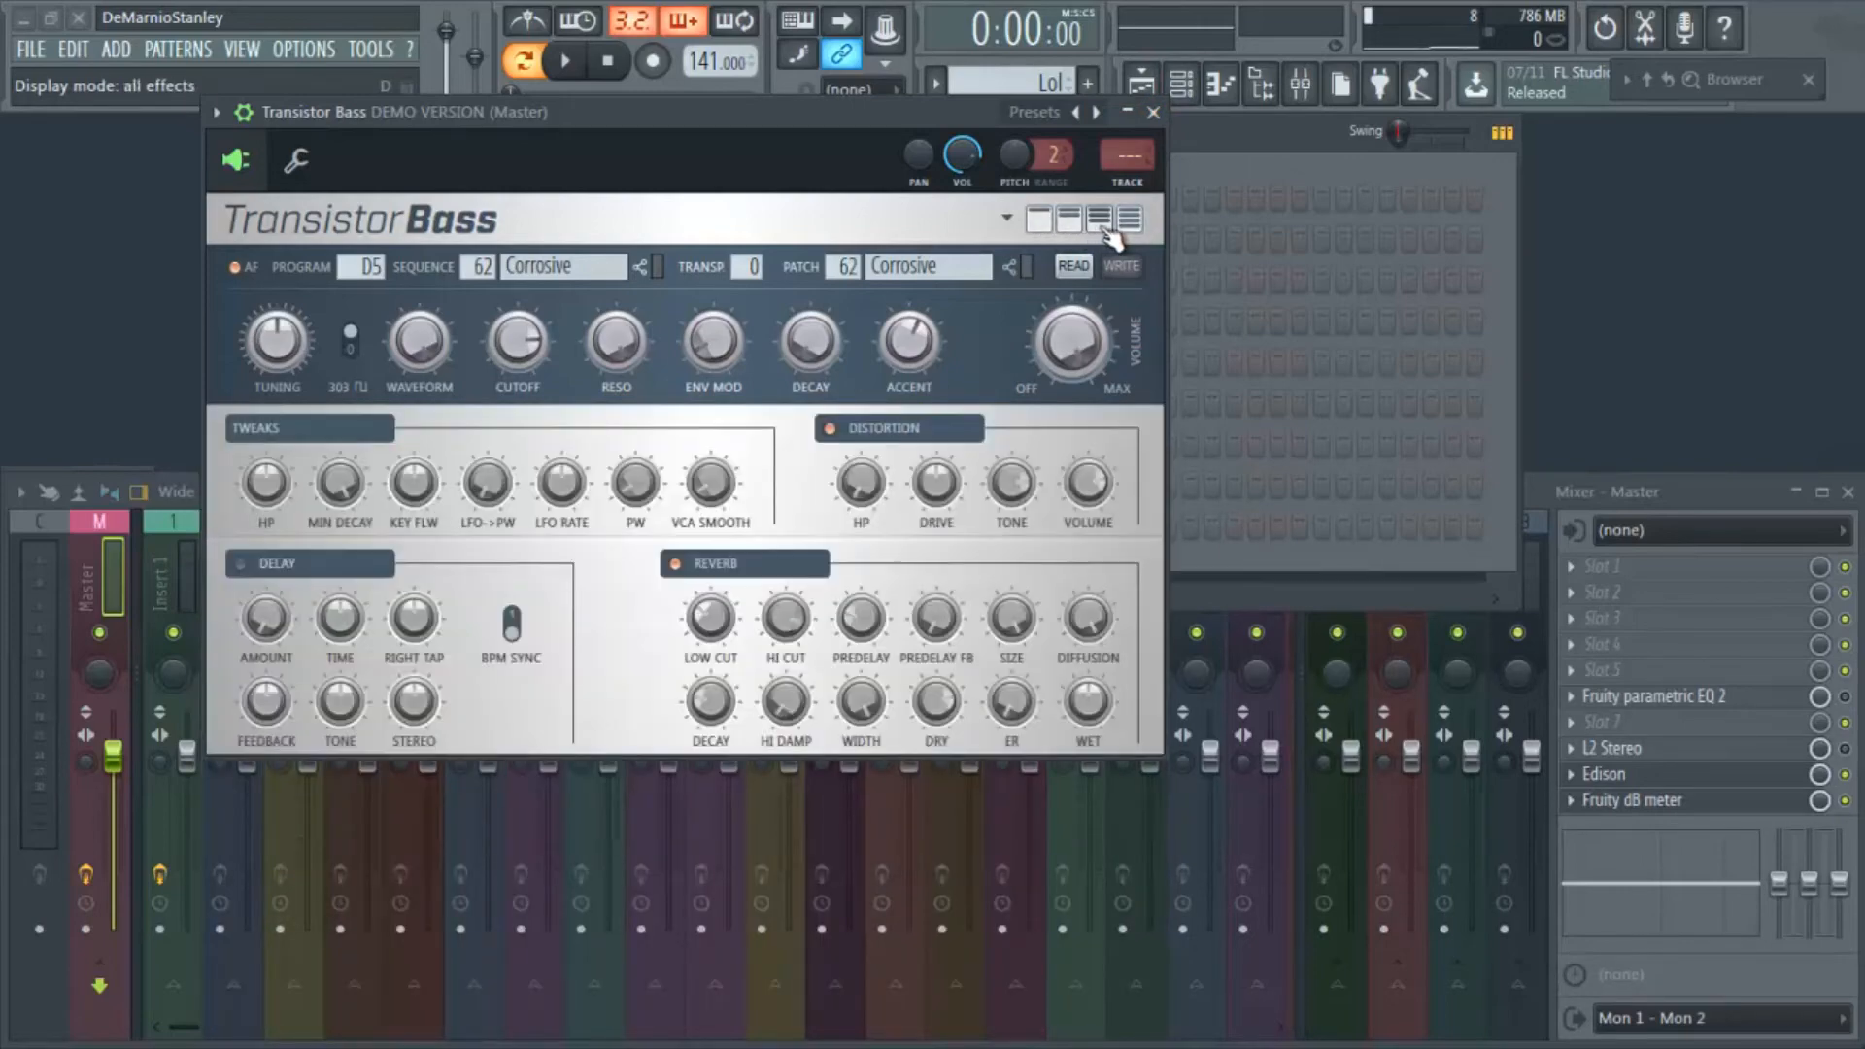
pyautogui.click(1128, 223)
pyautogui.click(1045, 223)
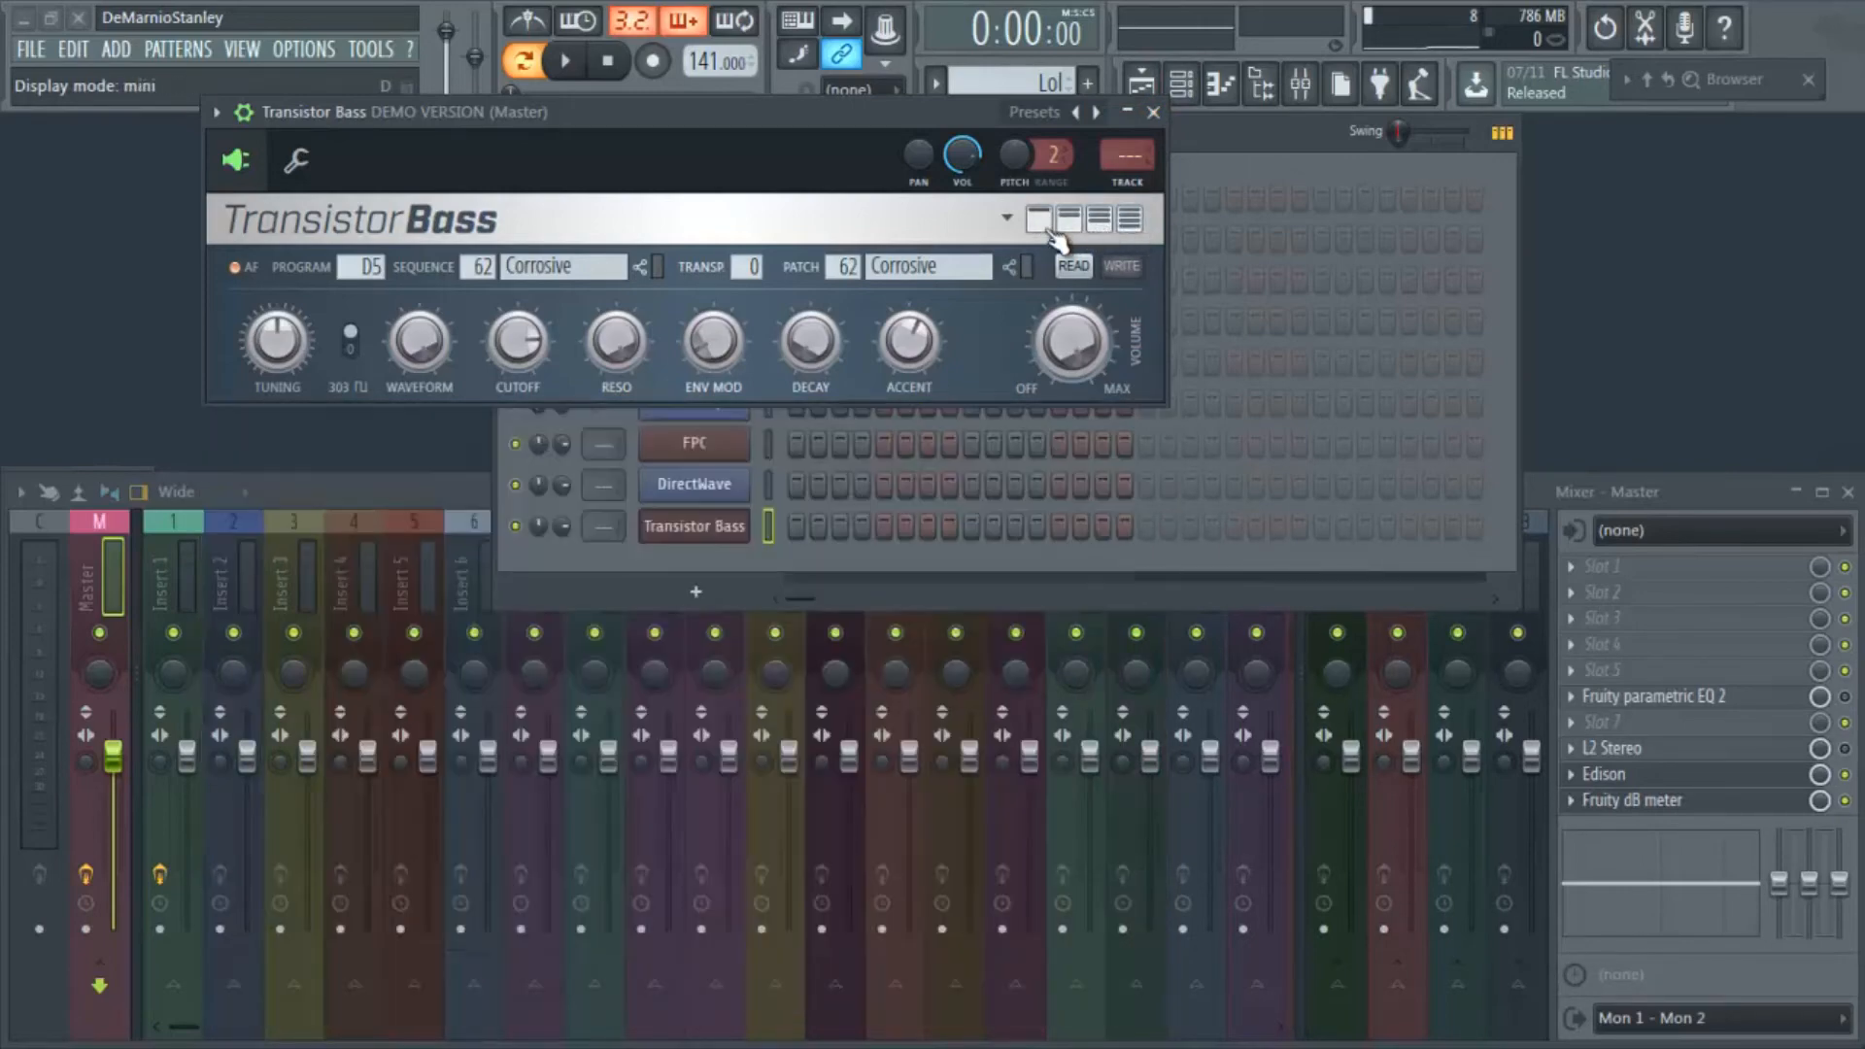
pyautogui.click(1068, 223)
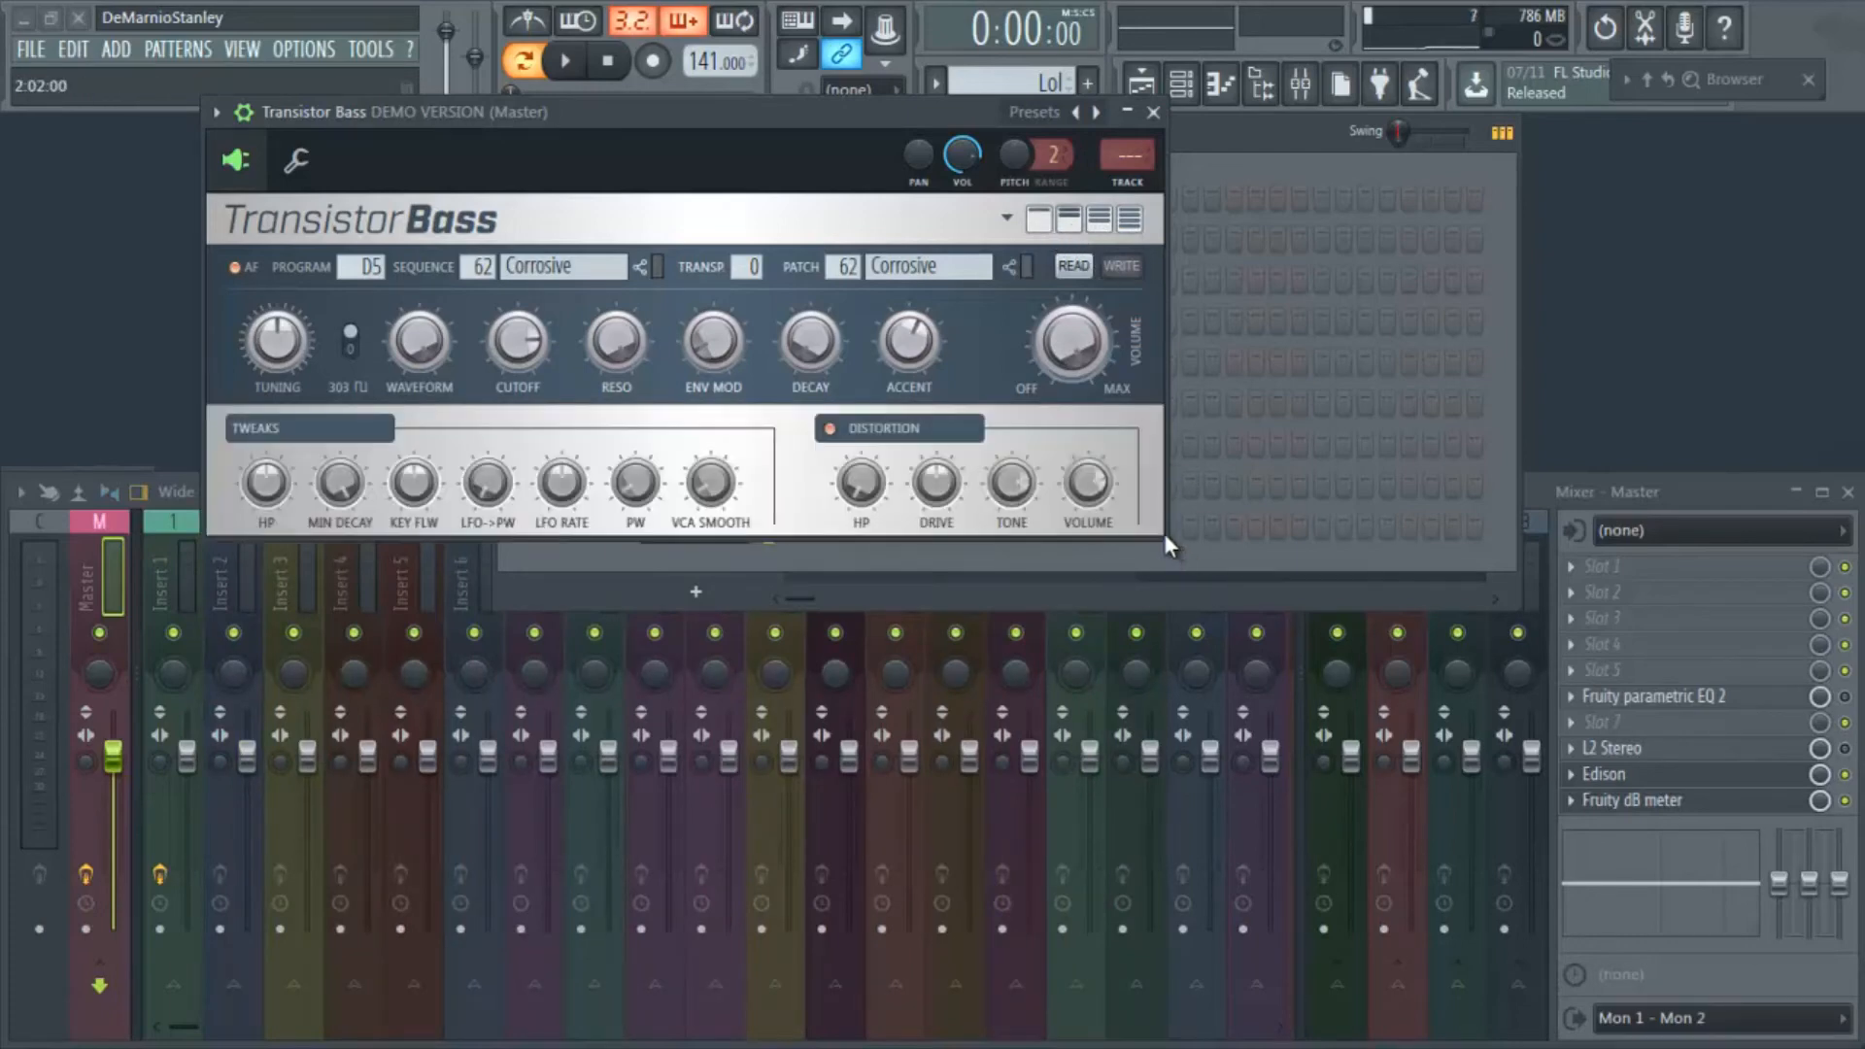
pyautogui.click(1153, 112)
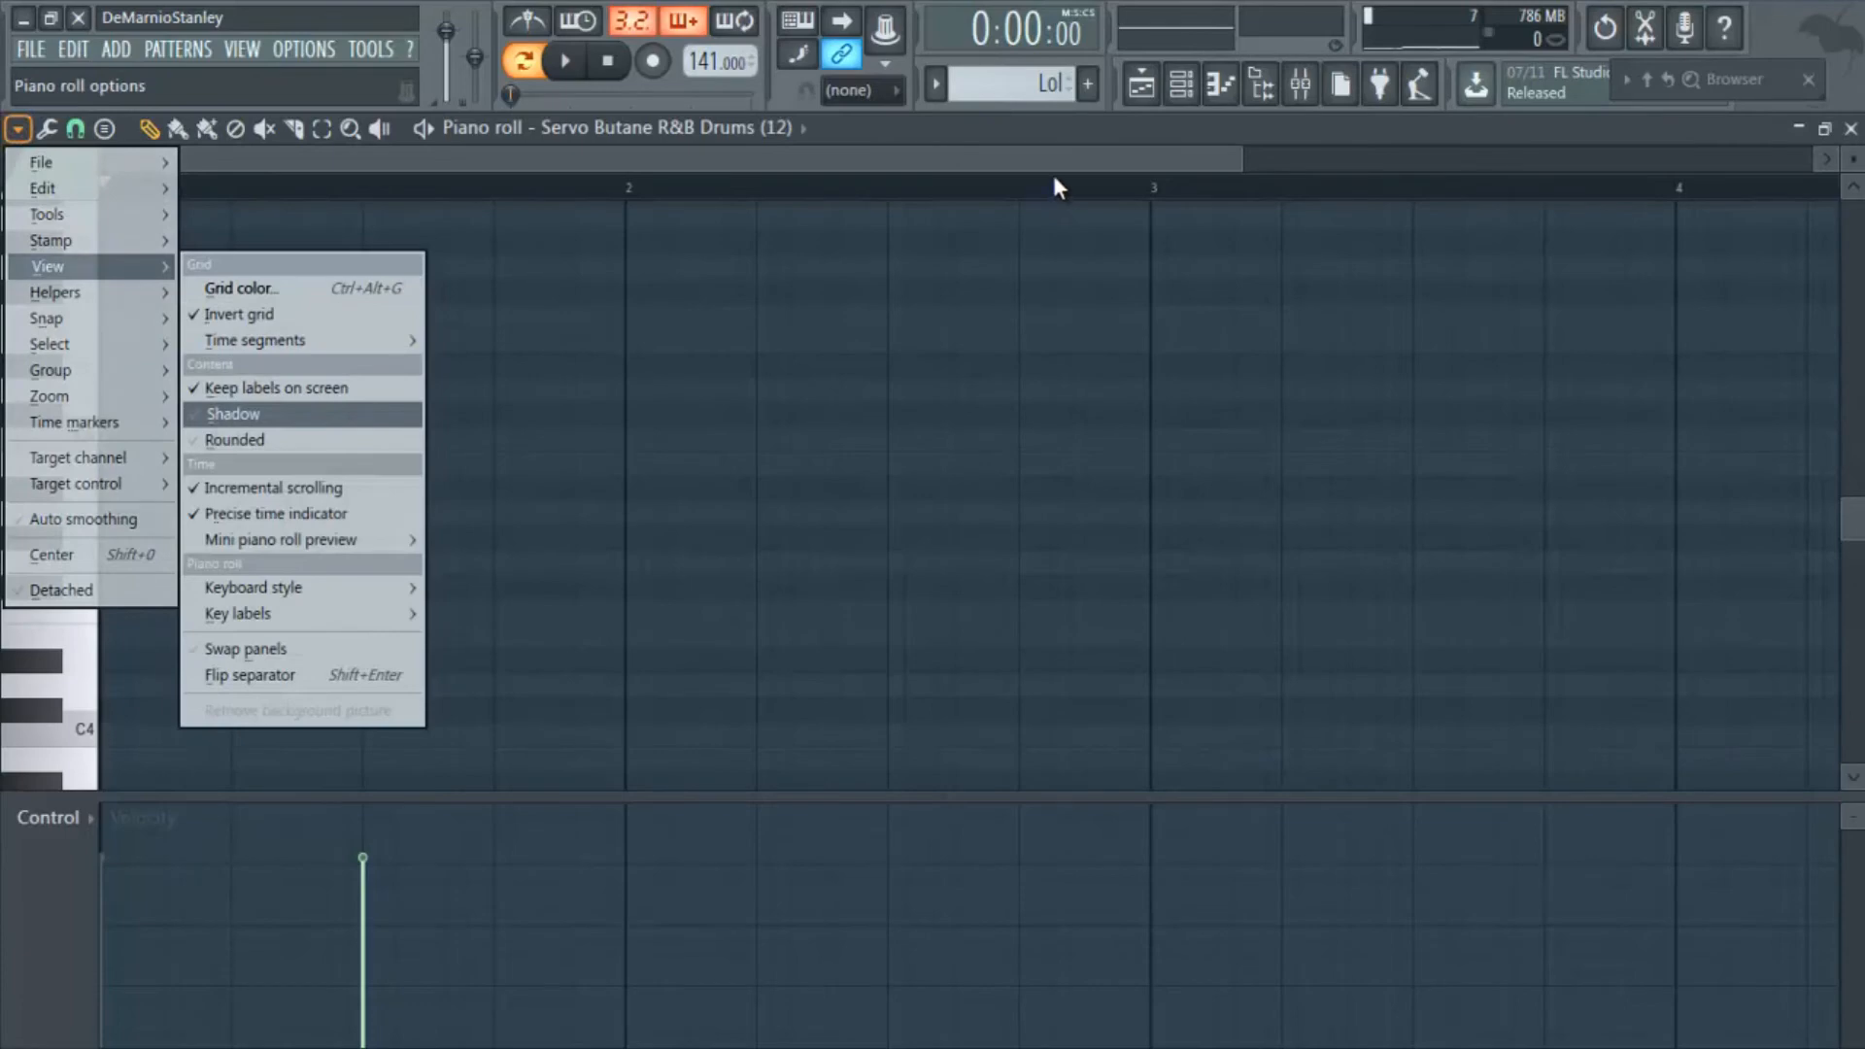
# Enable the mini piano roll preview in the piano roll's view options.
pyautogui.click(1055, 150)
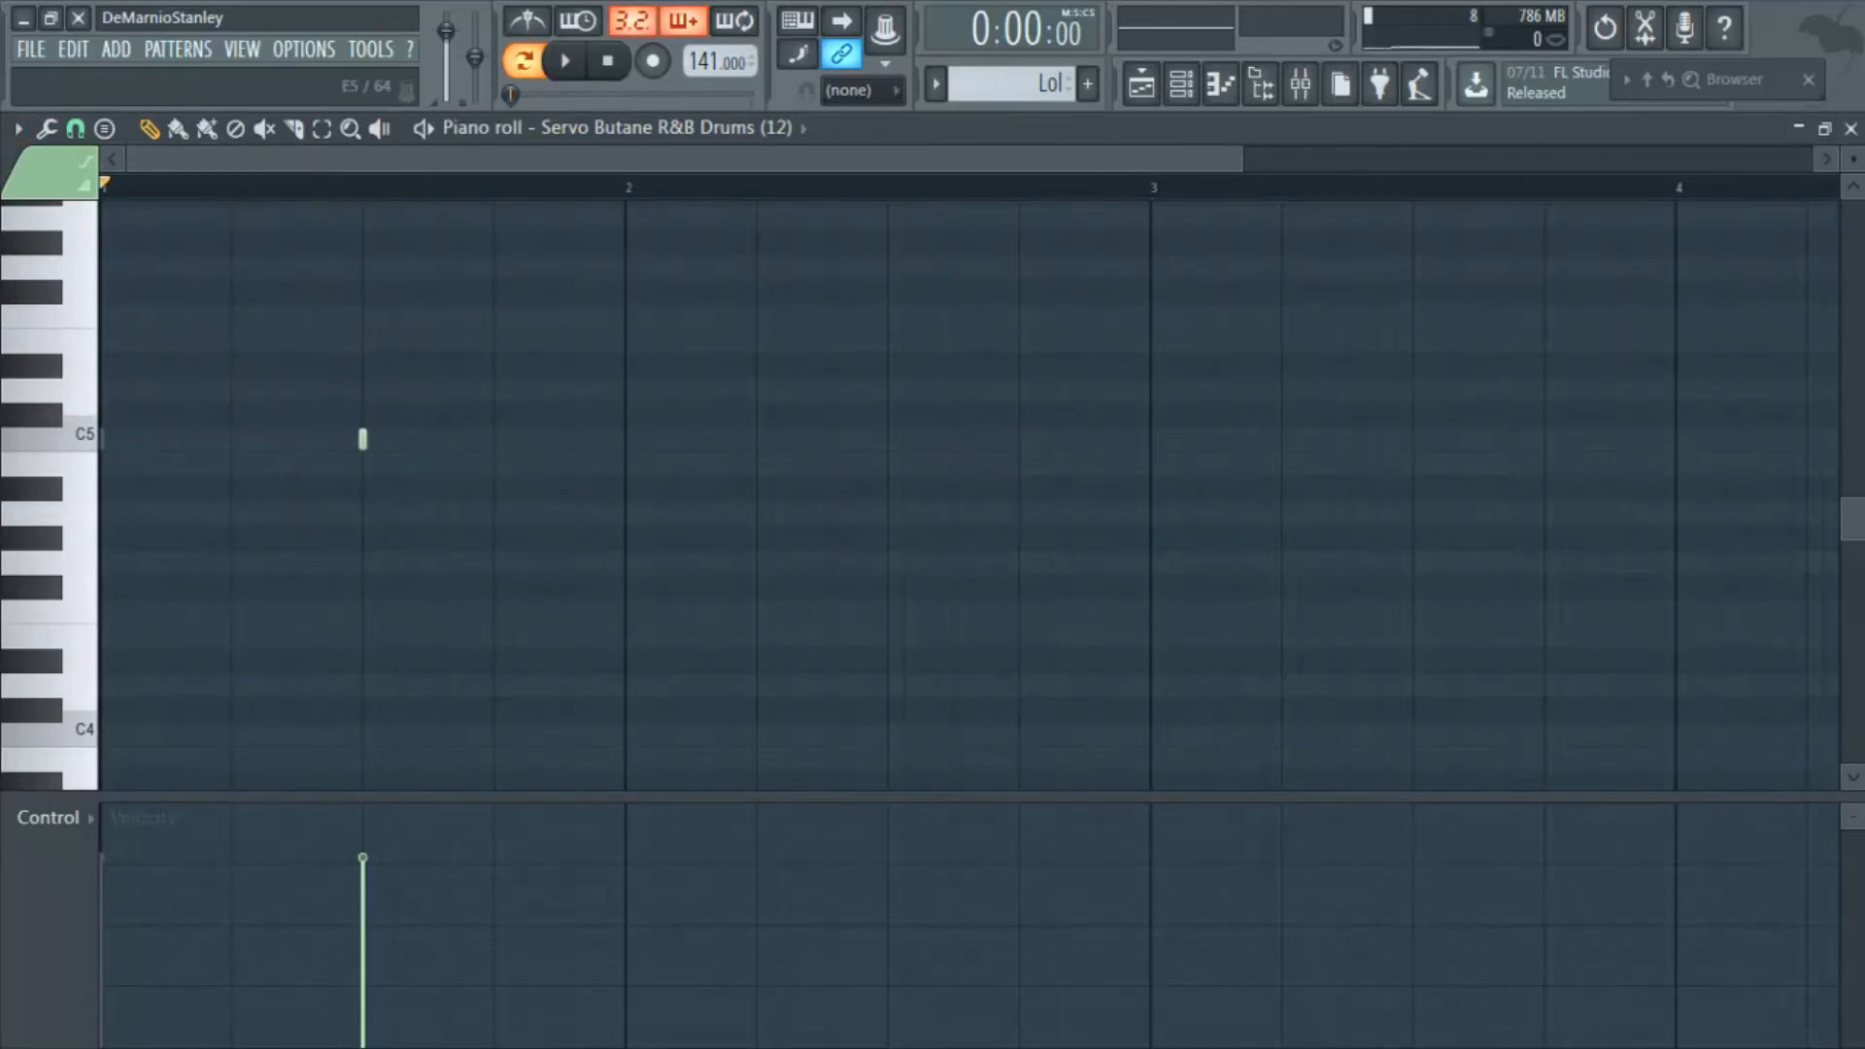
pyautogui.click(17, 128)
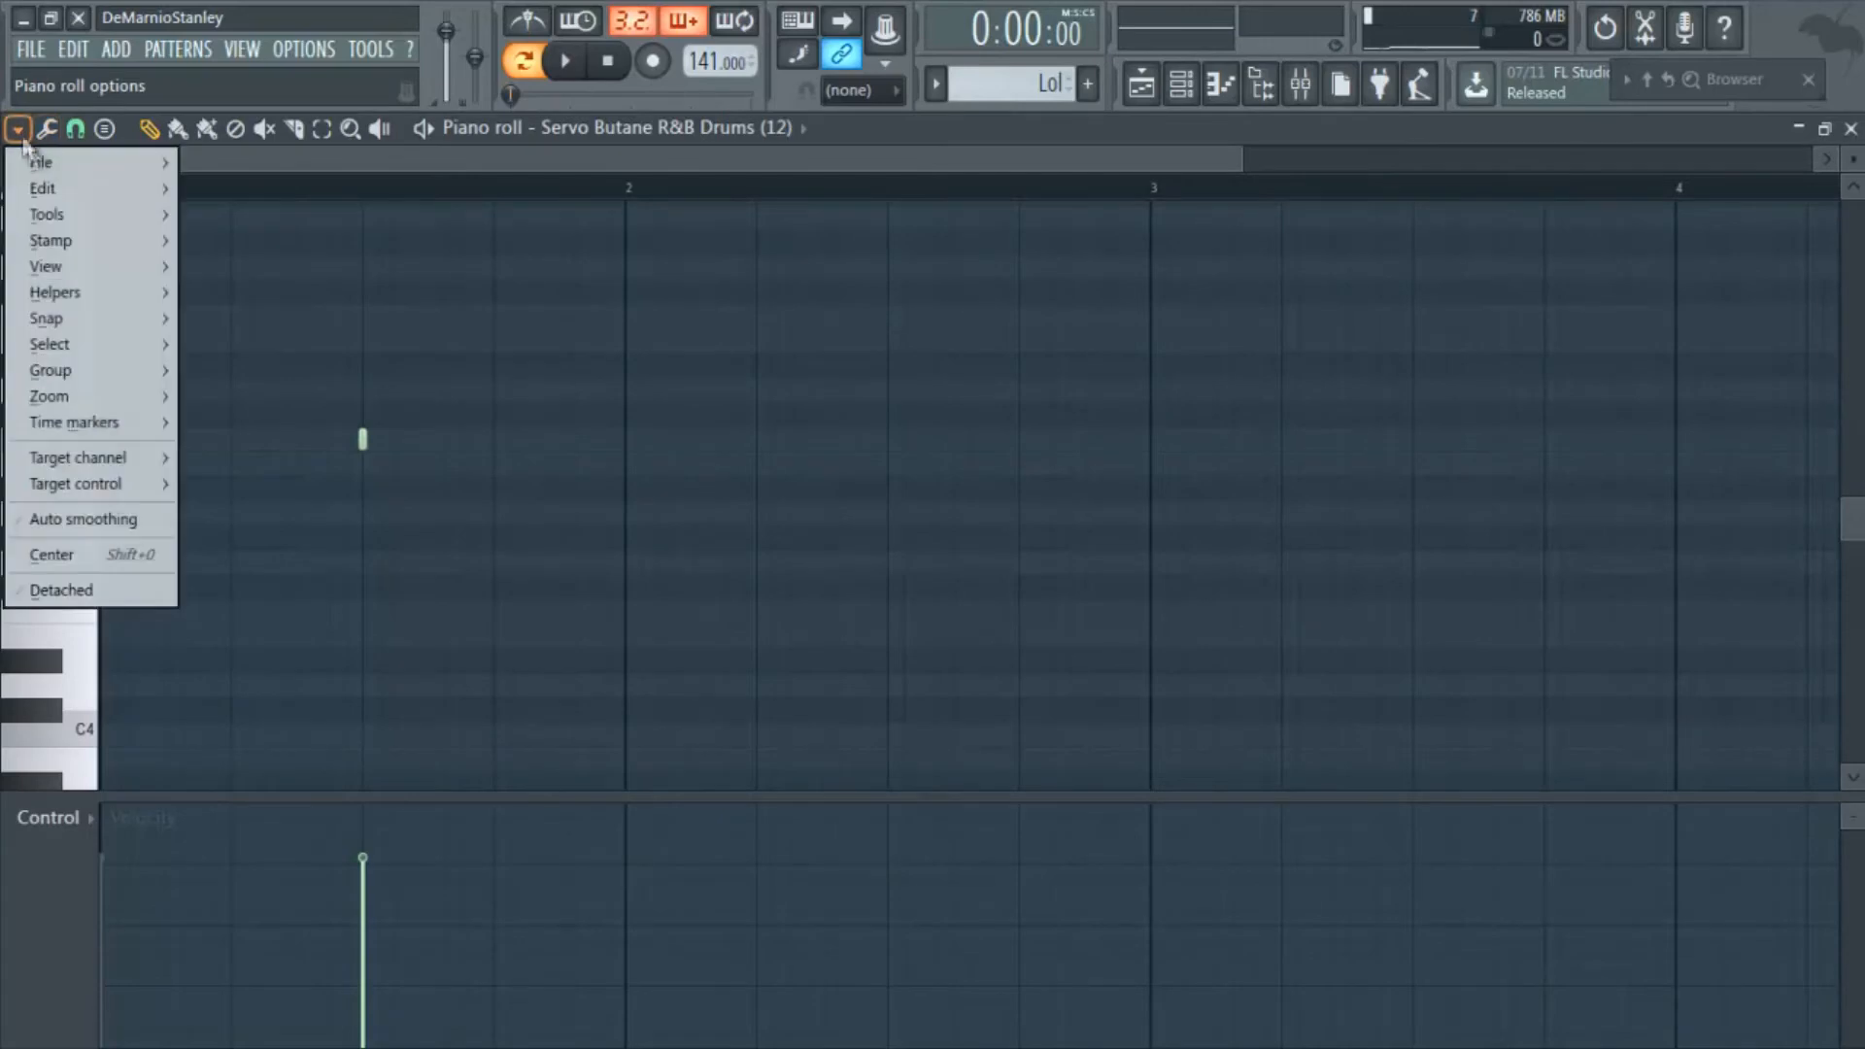
pyautogui.moveTo(42, 160)
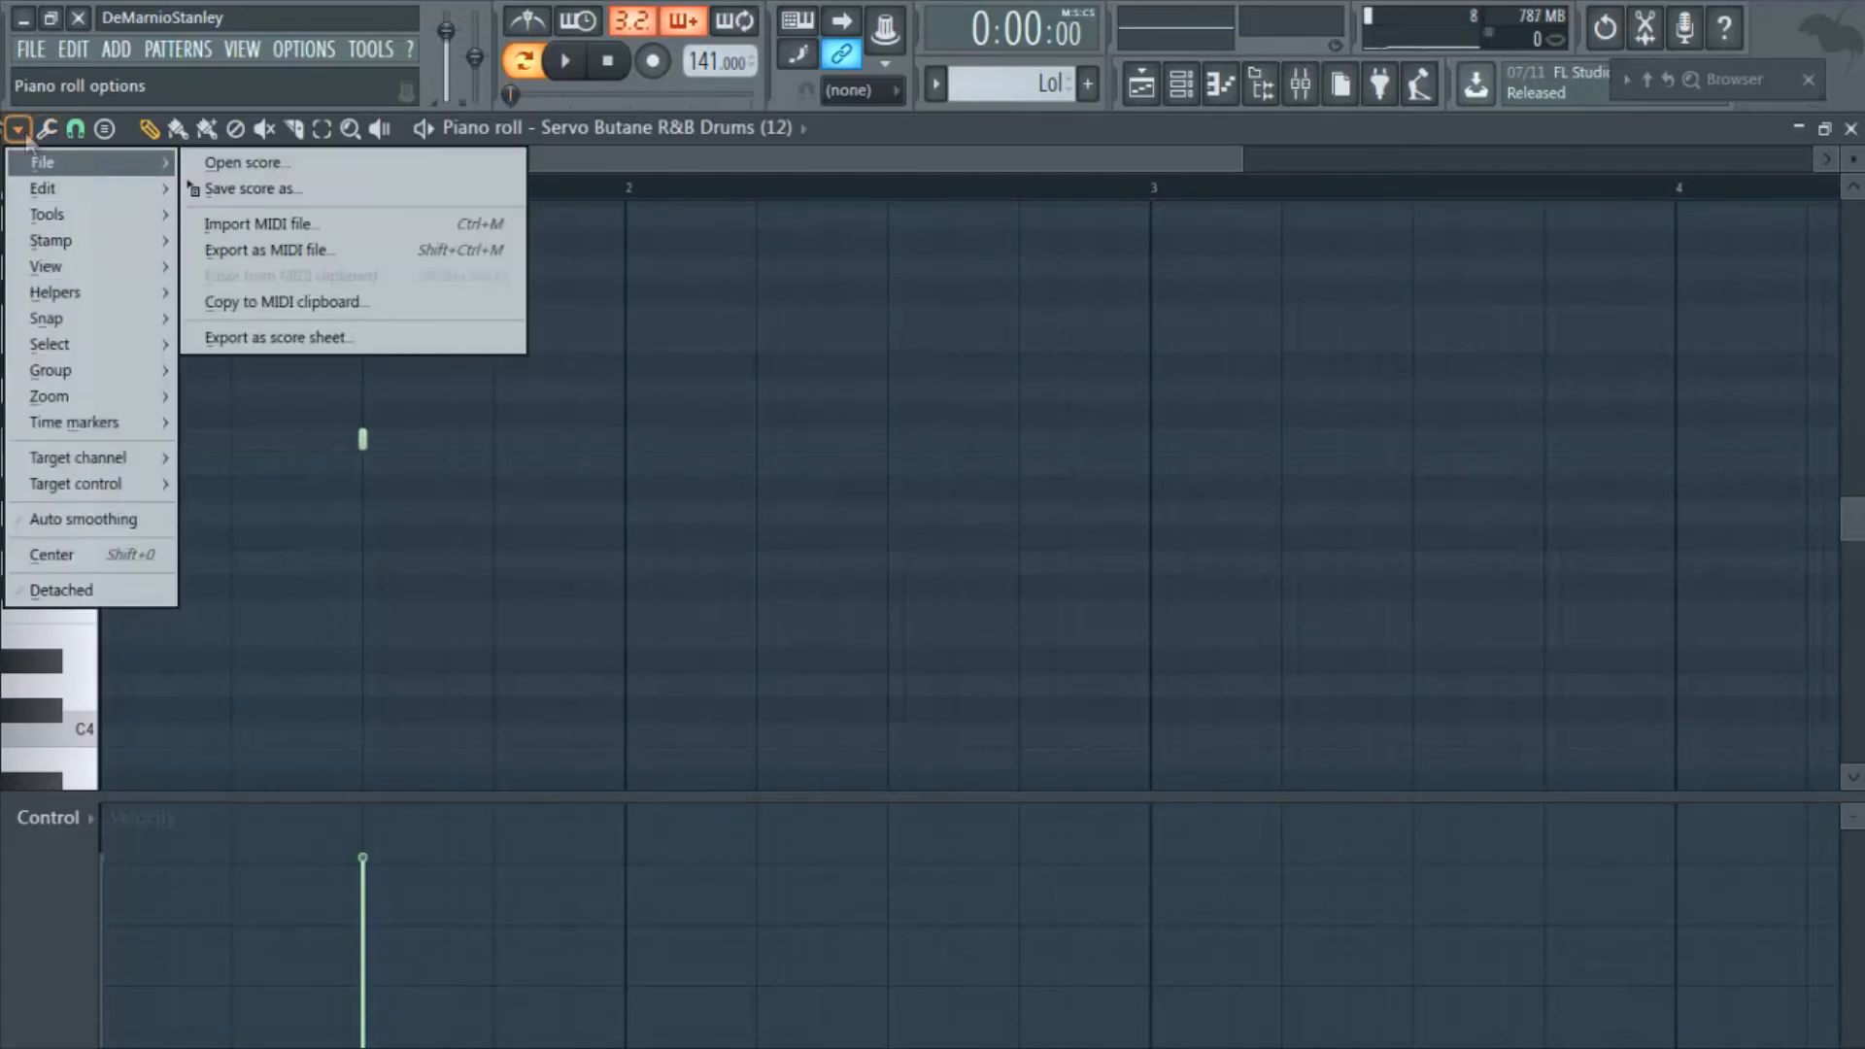
pyautogui.click(17, 128)
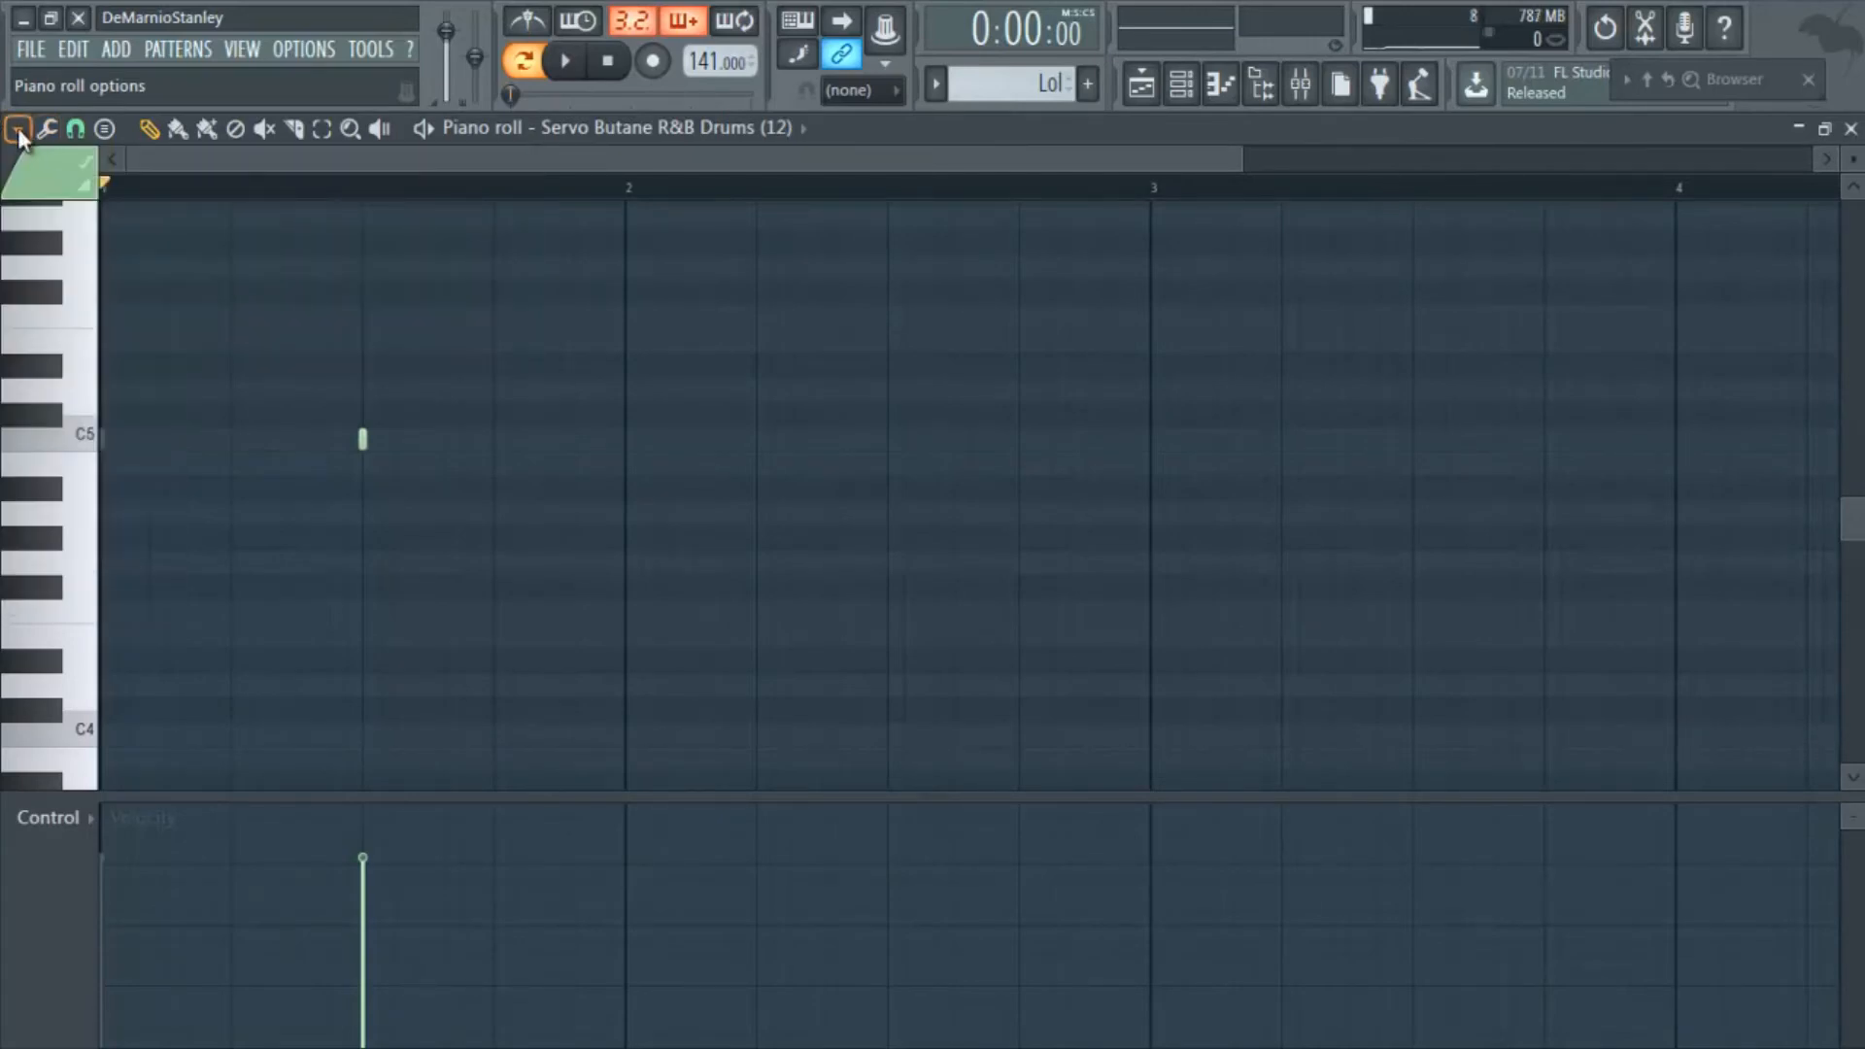
pyautogui.click(17, 128)
pyautogui.moveTo(84, 267)
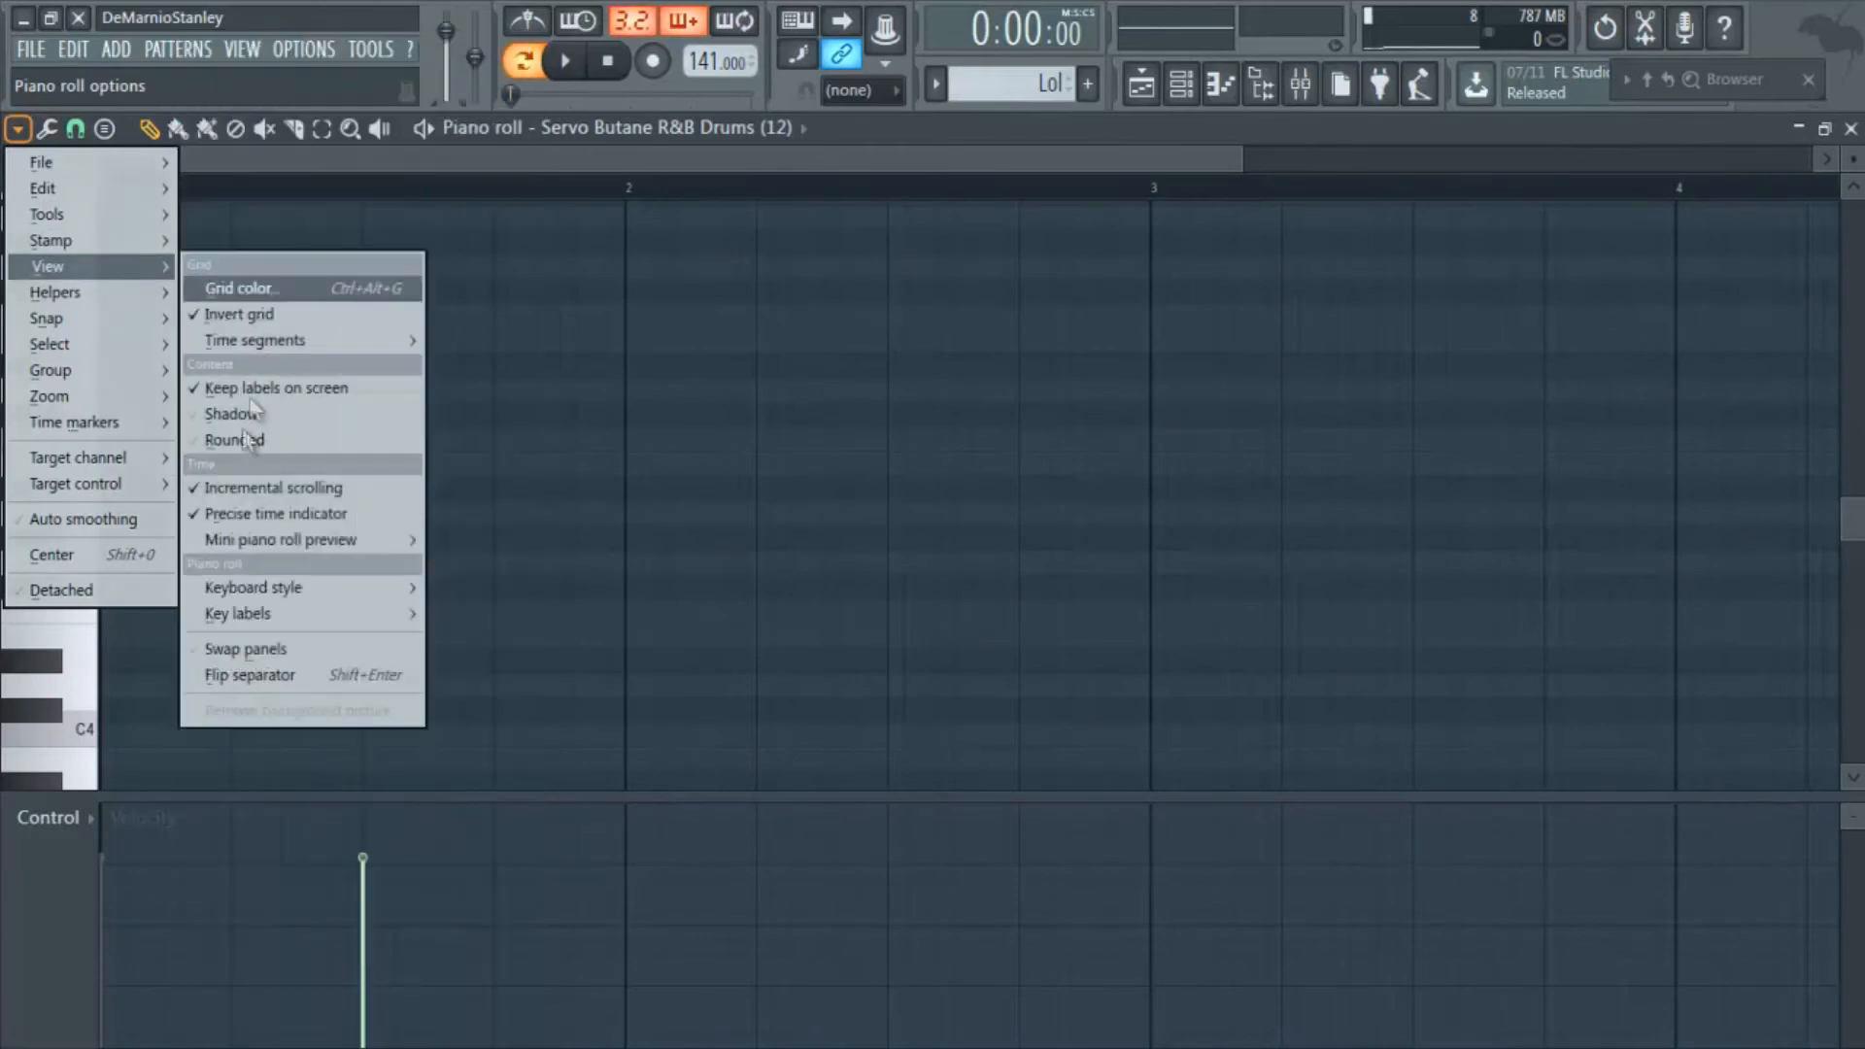
pyautogui.moveTo(372, 540)
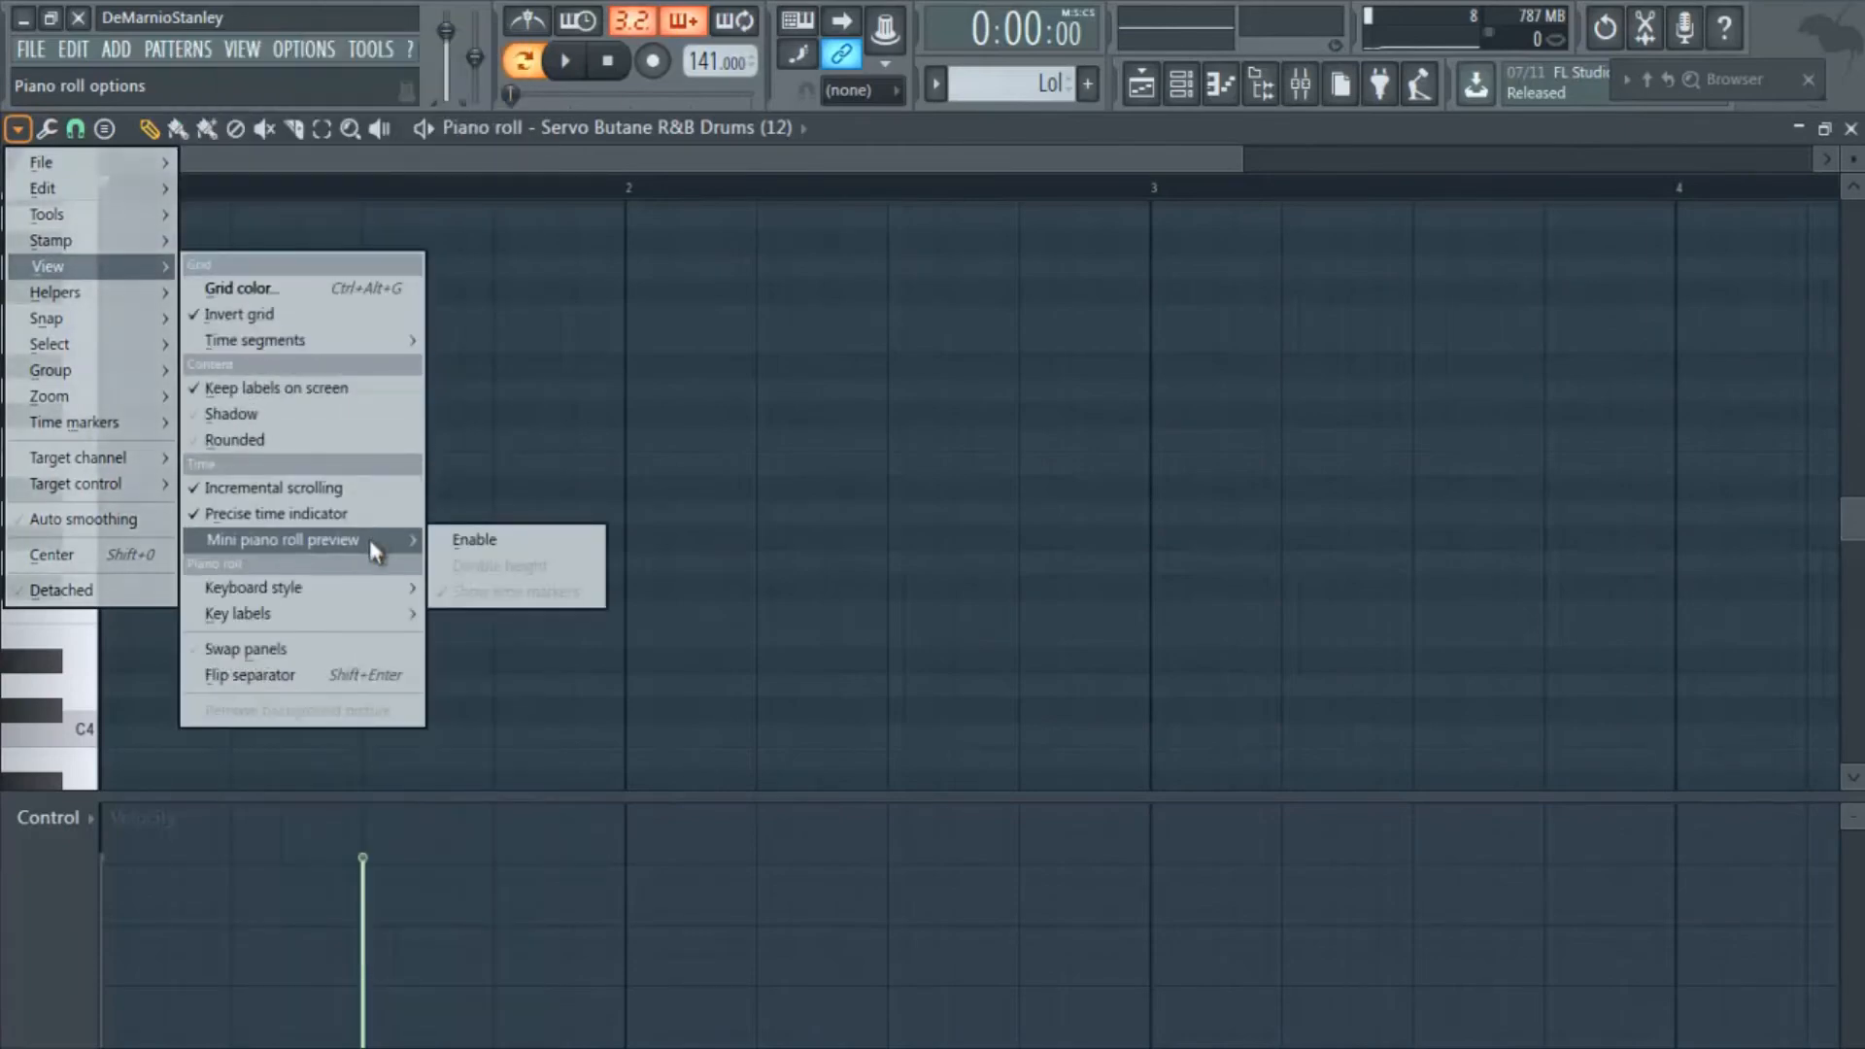
pyautogui.click(468, 541)
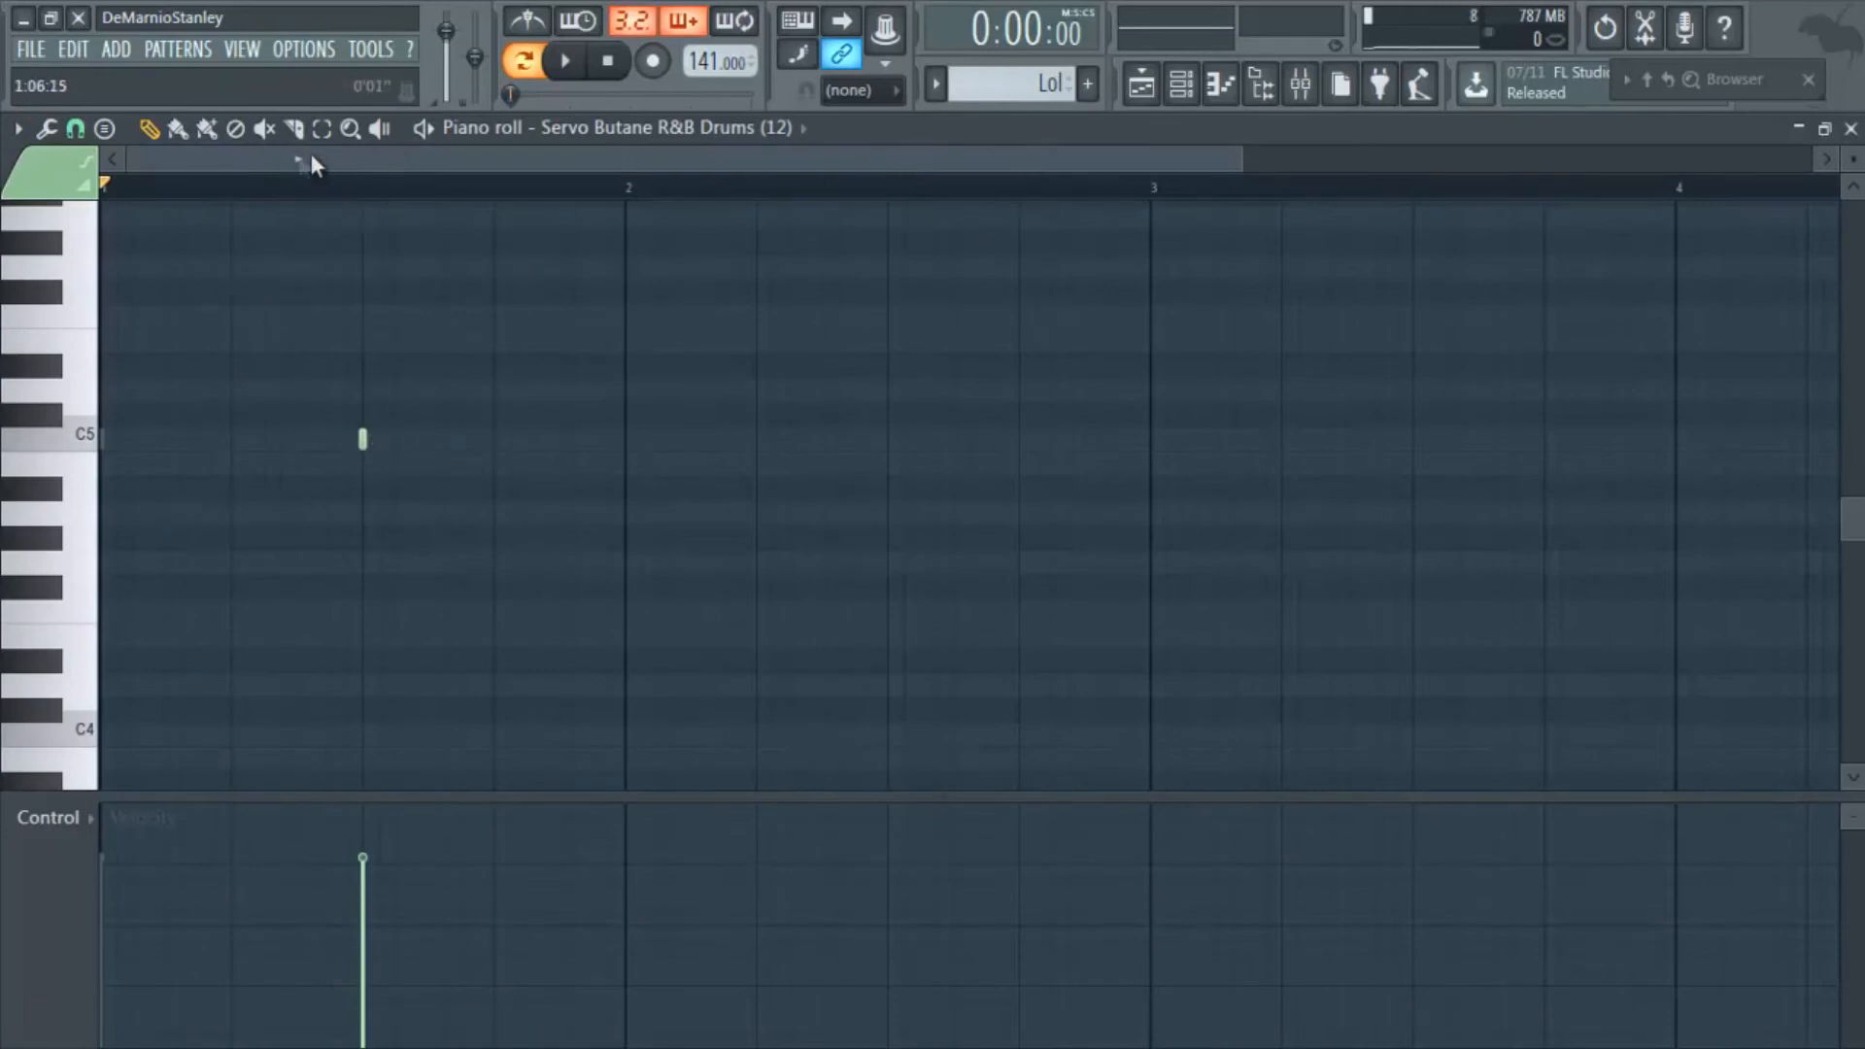
# Nudge the C5 note slightly to the right in the Servo Butane R&B Drums (12) piano roll, and close the piano roll.
pyautogui.moveTo(364, 443)
pyautogui.mouseDown()
pyautogui.moveTo(728, 432)
pyautogui.moveTo(353, 421)
pyautogui.moveTo(367, 445)
pyautogui.moveTo(433, 433)
pyautogui.moveTo(367, 433)
pyautogui.mouseUp()
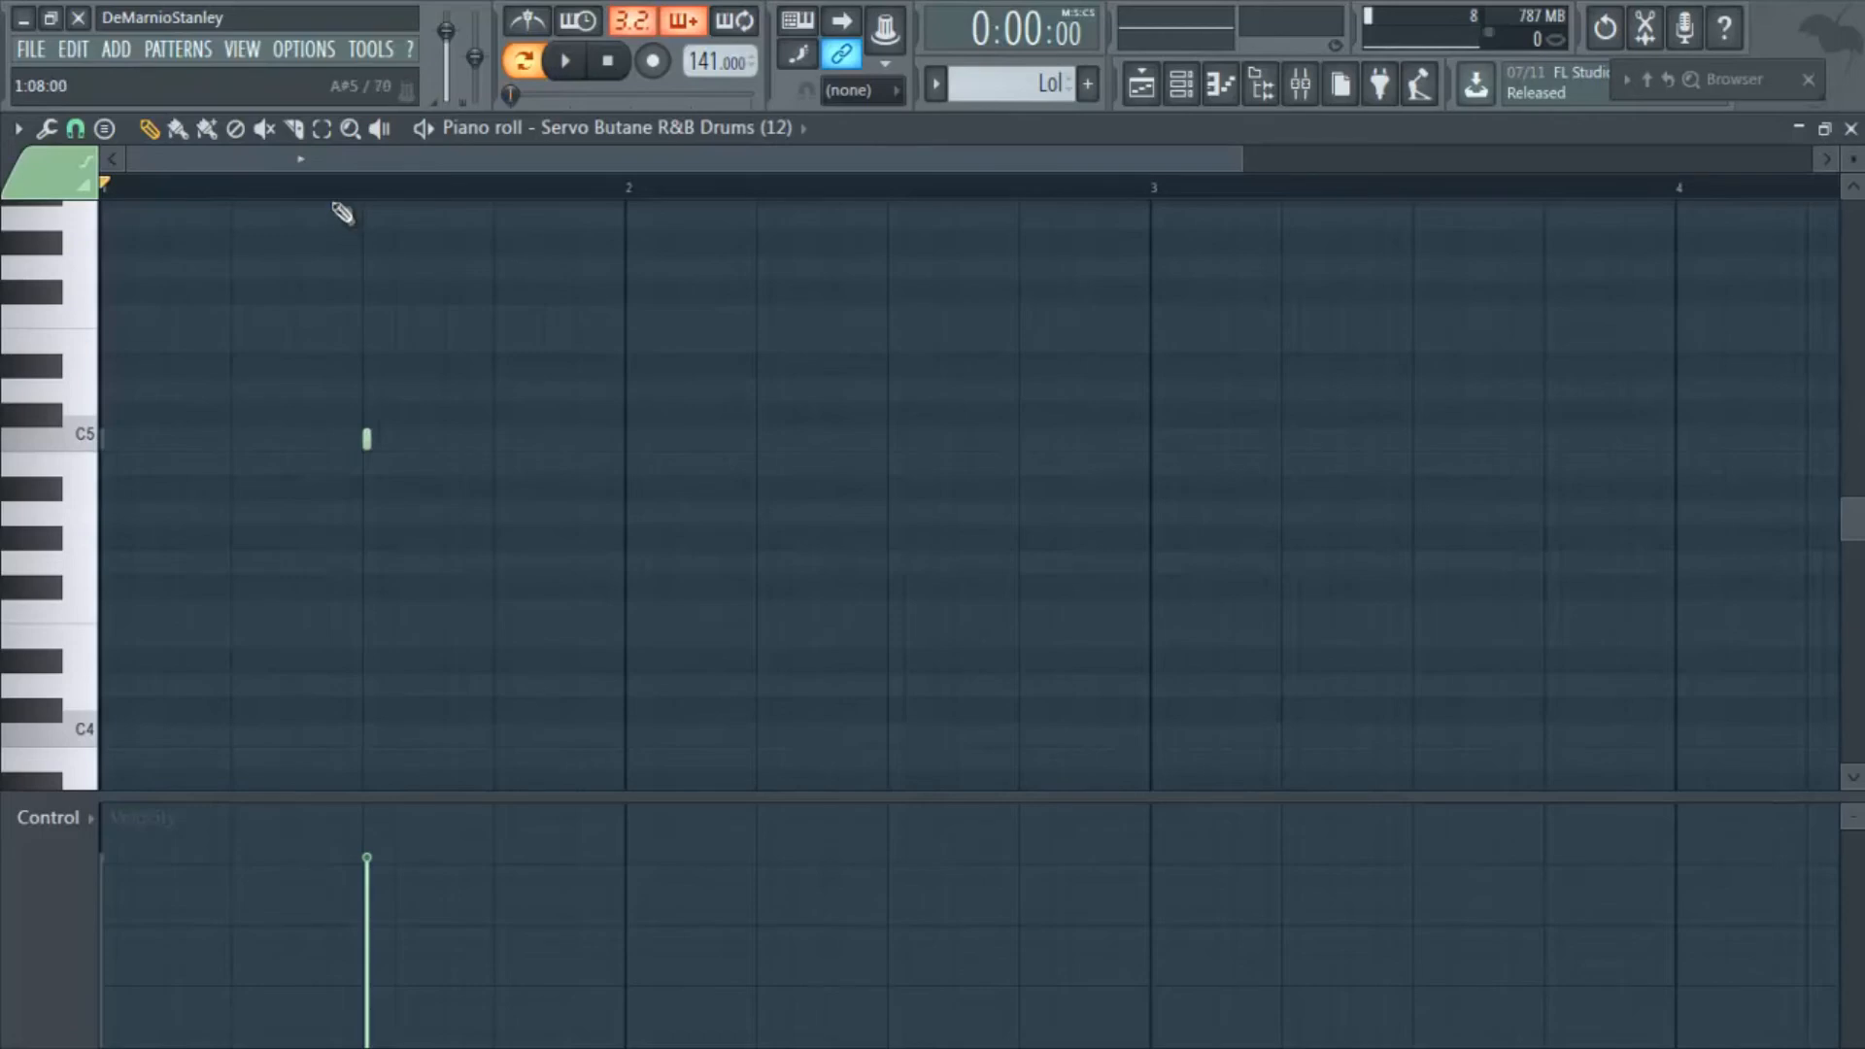
pyautogui.scroll(-1, 346, 192)
pyautogui.scroll(-3, 1856, 166)
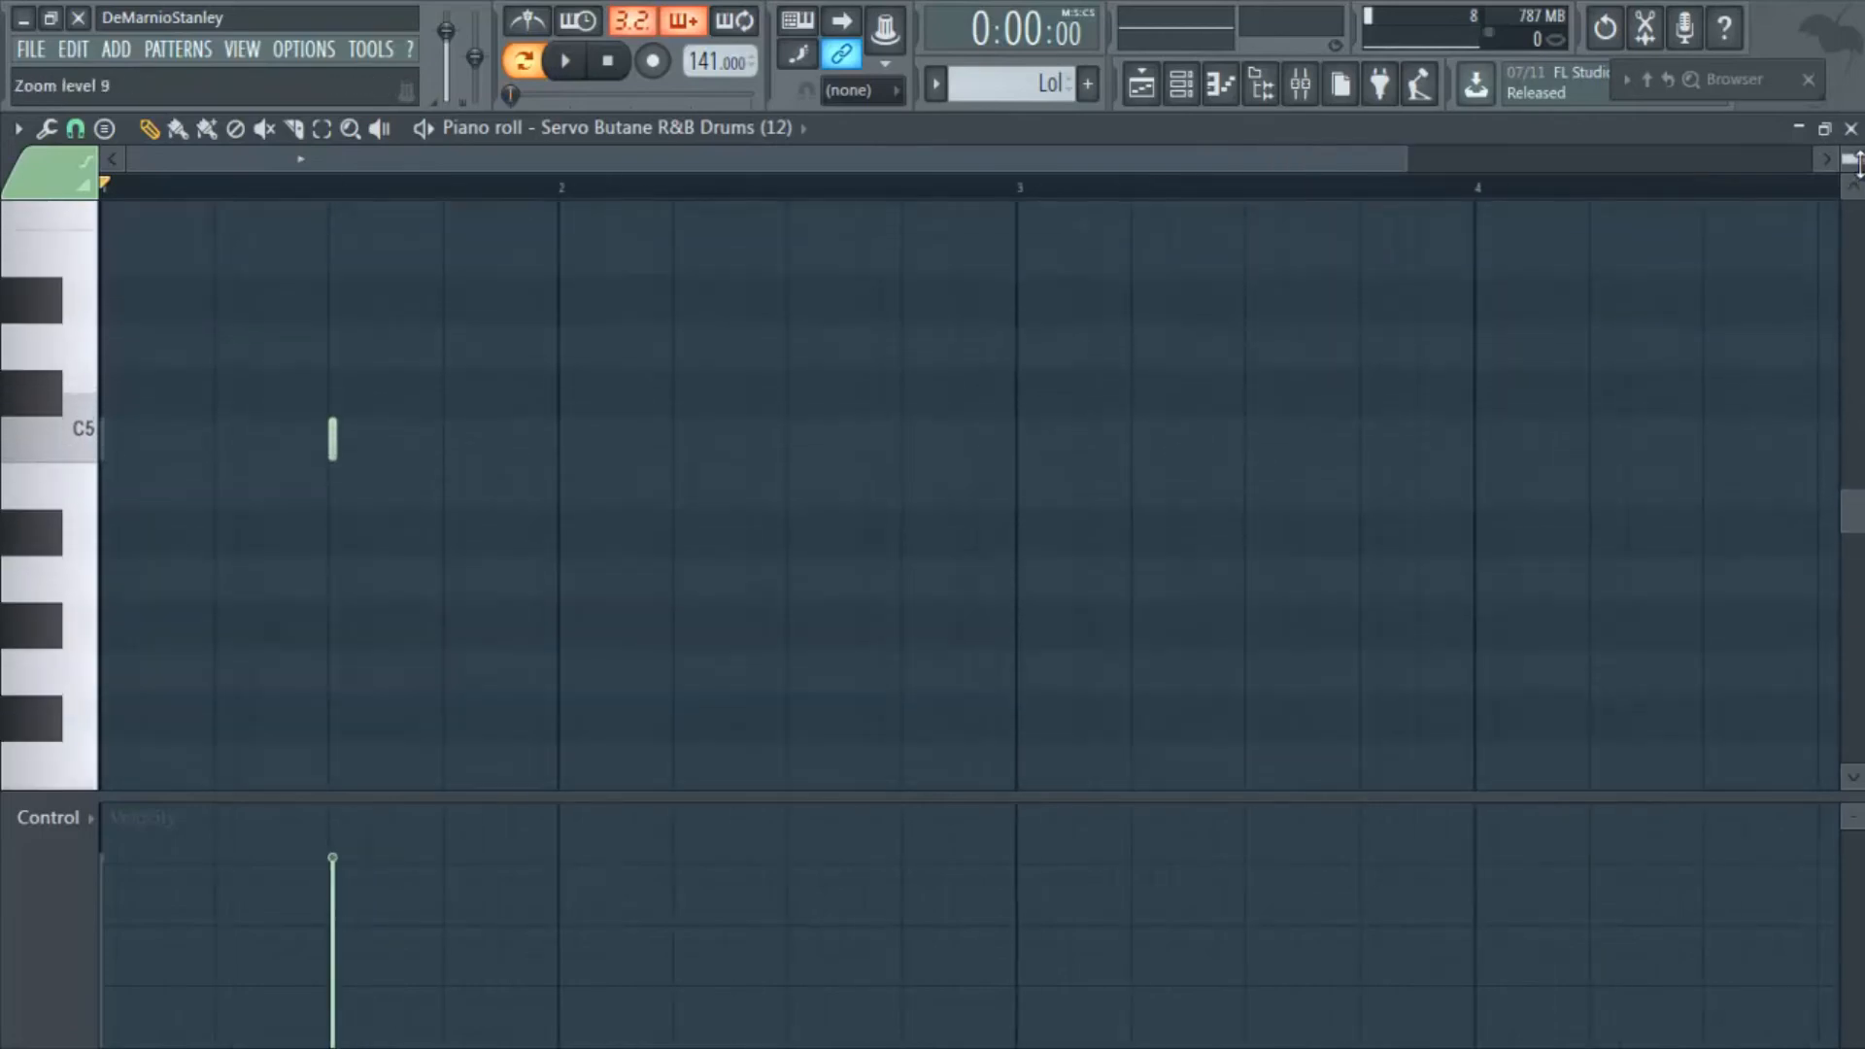
pyautogui.scroll(3, 1856, 165)
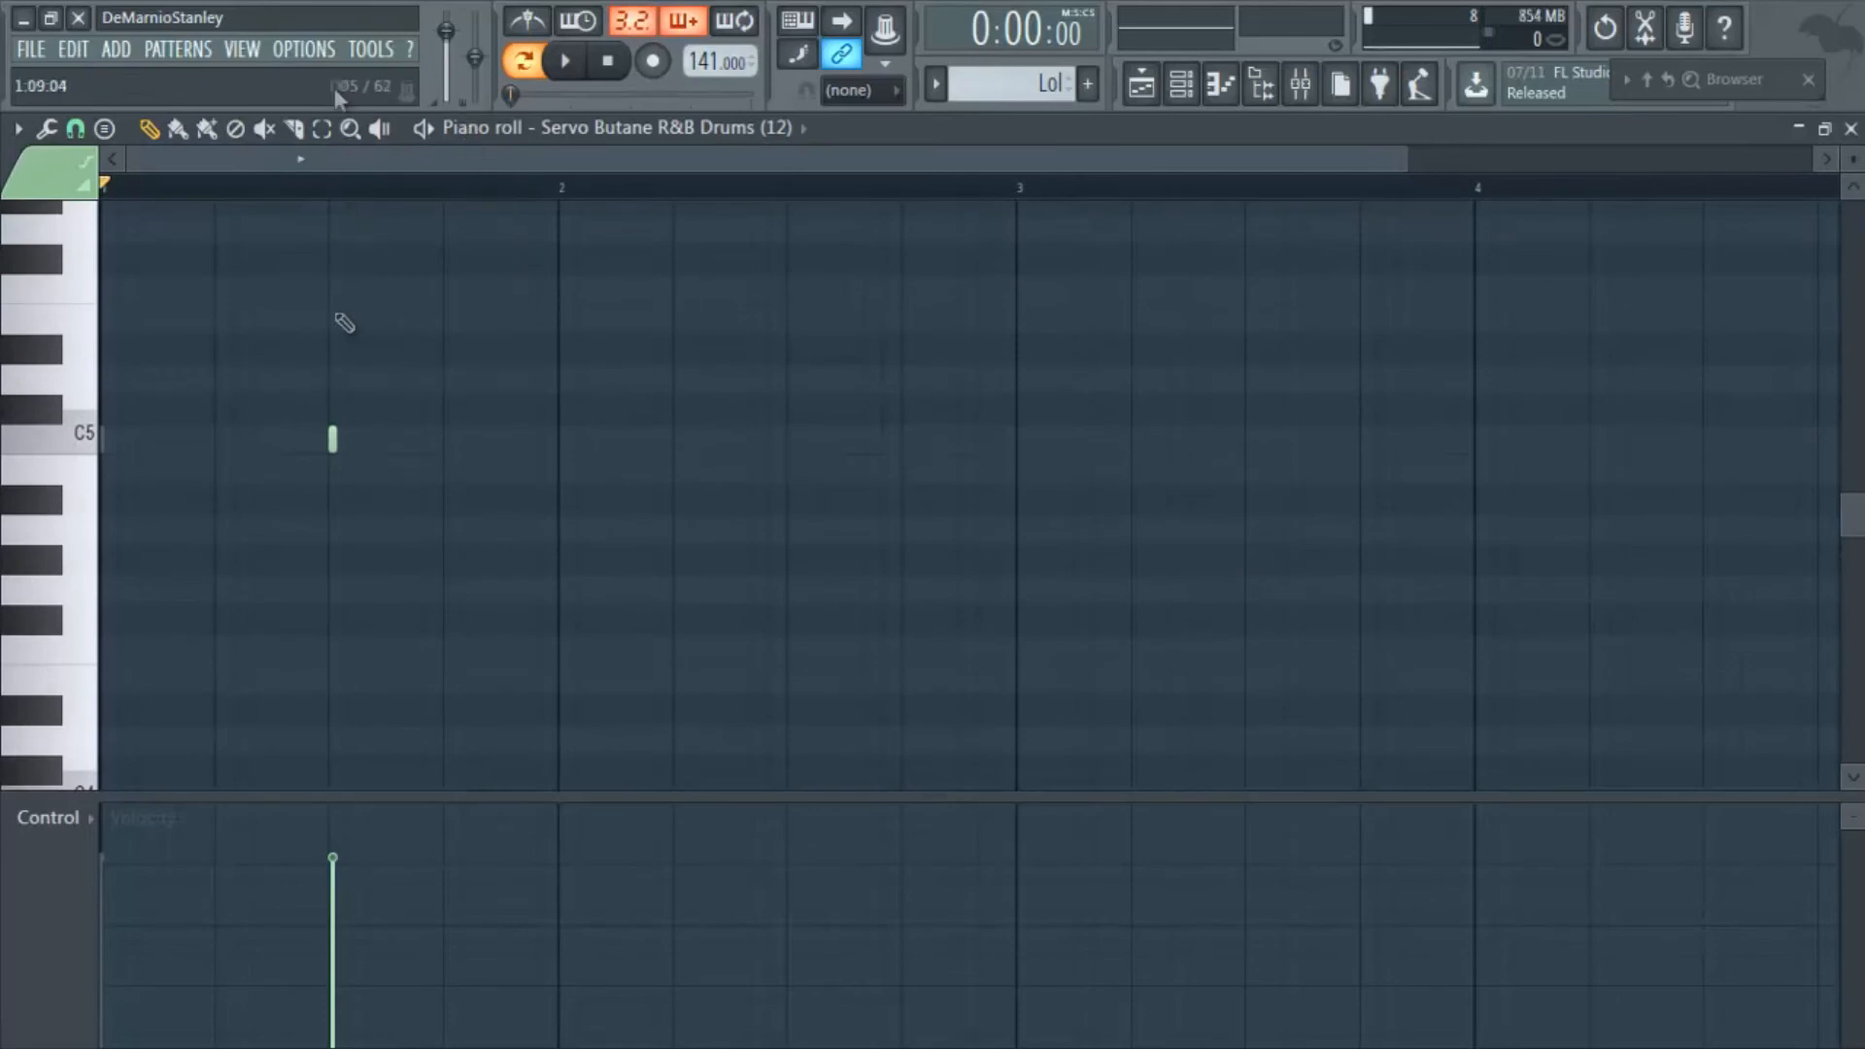
pyautogui.moveTo(390, 161); pyautogui.dragTo(163, 160)
pyautogui.click(333, 439)
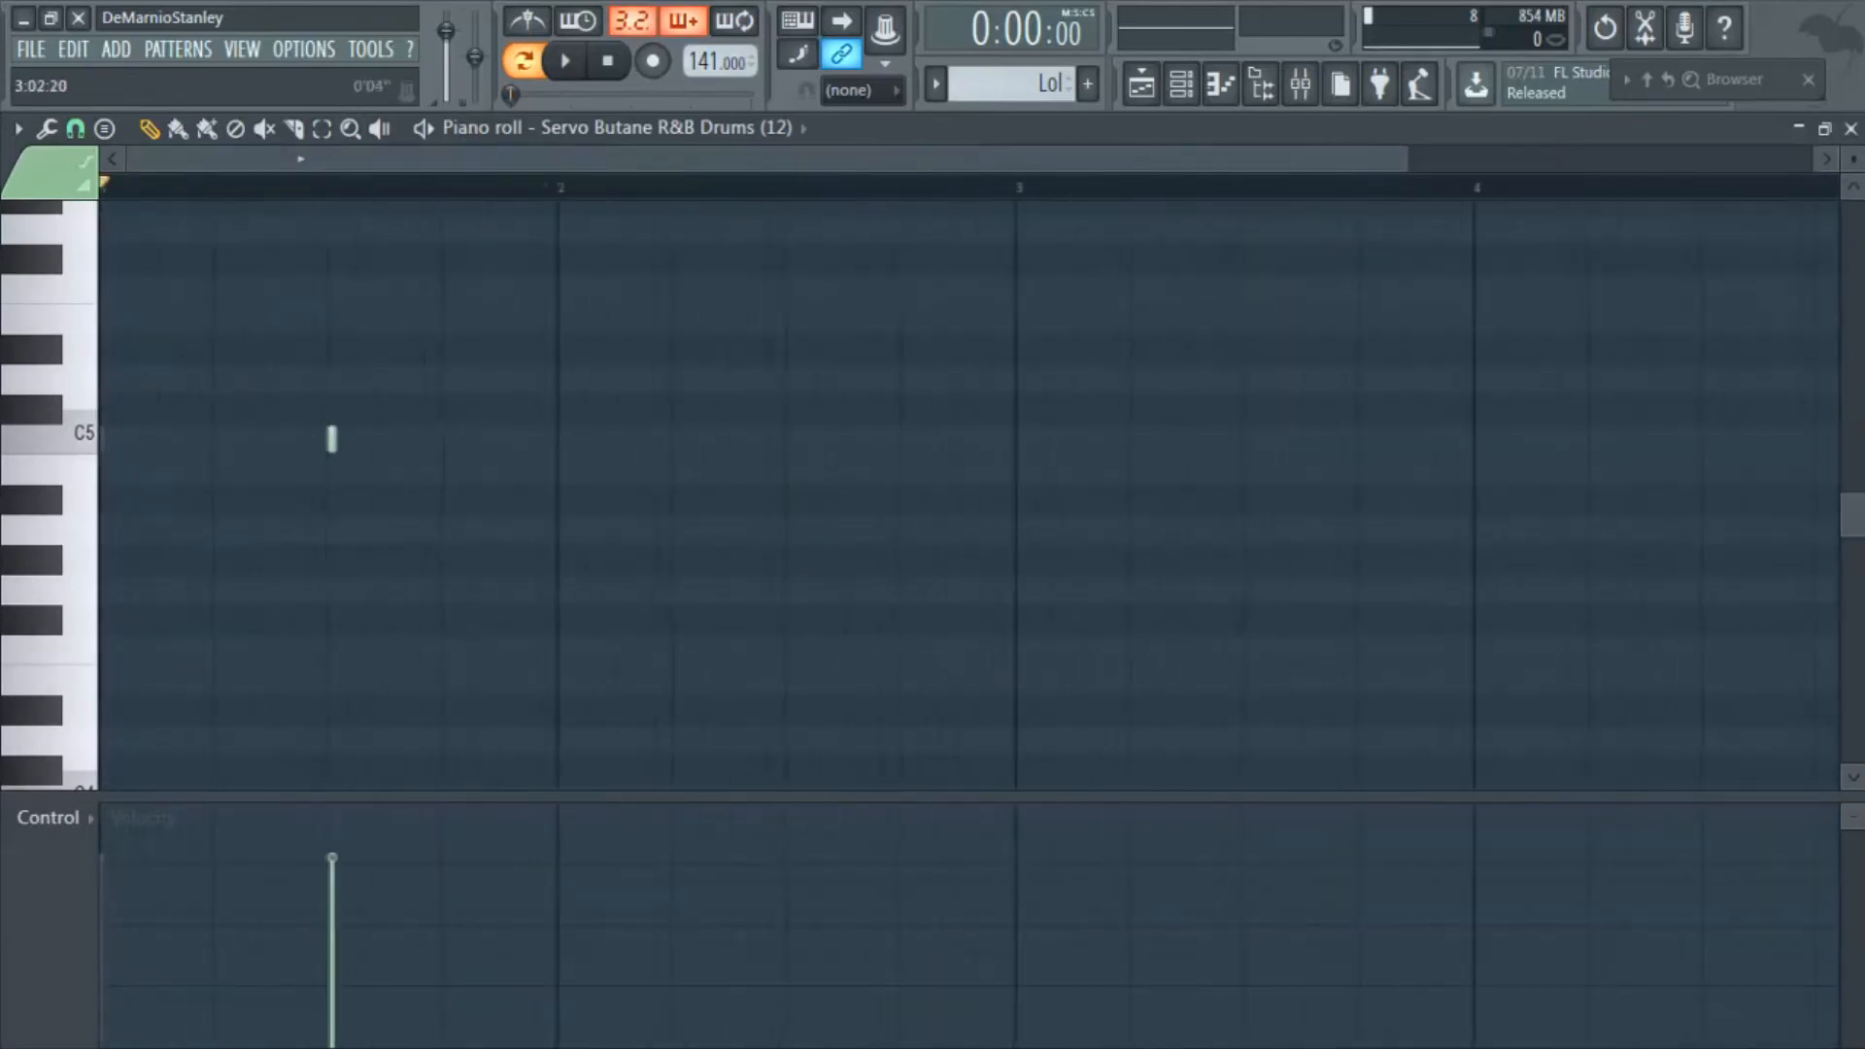
pyautogui.click(1850, 129)
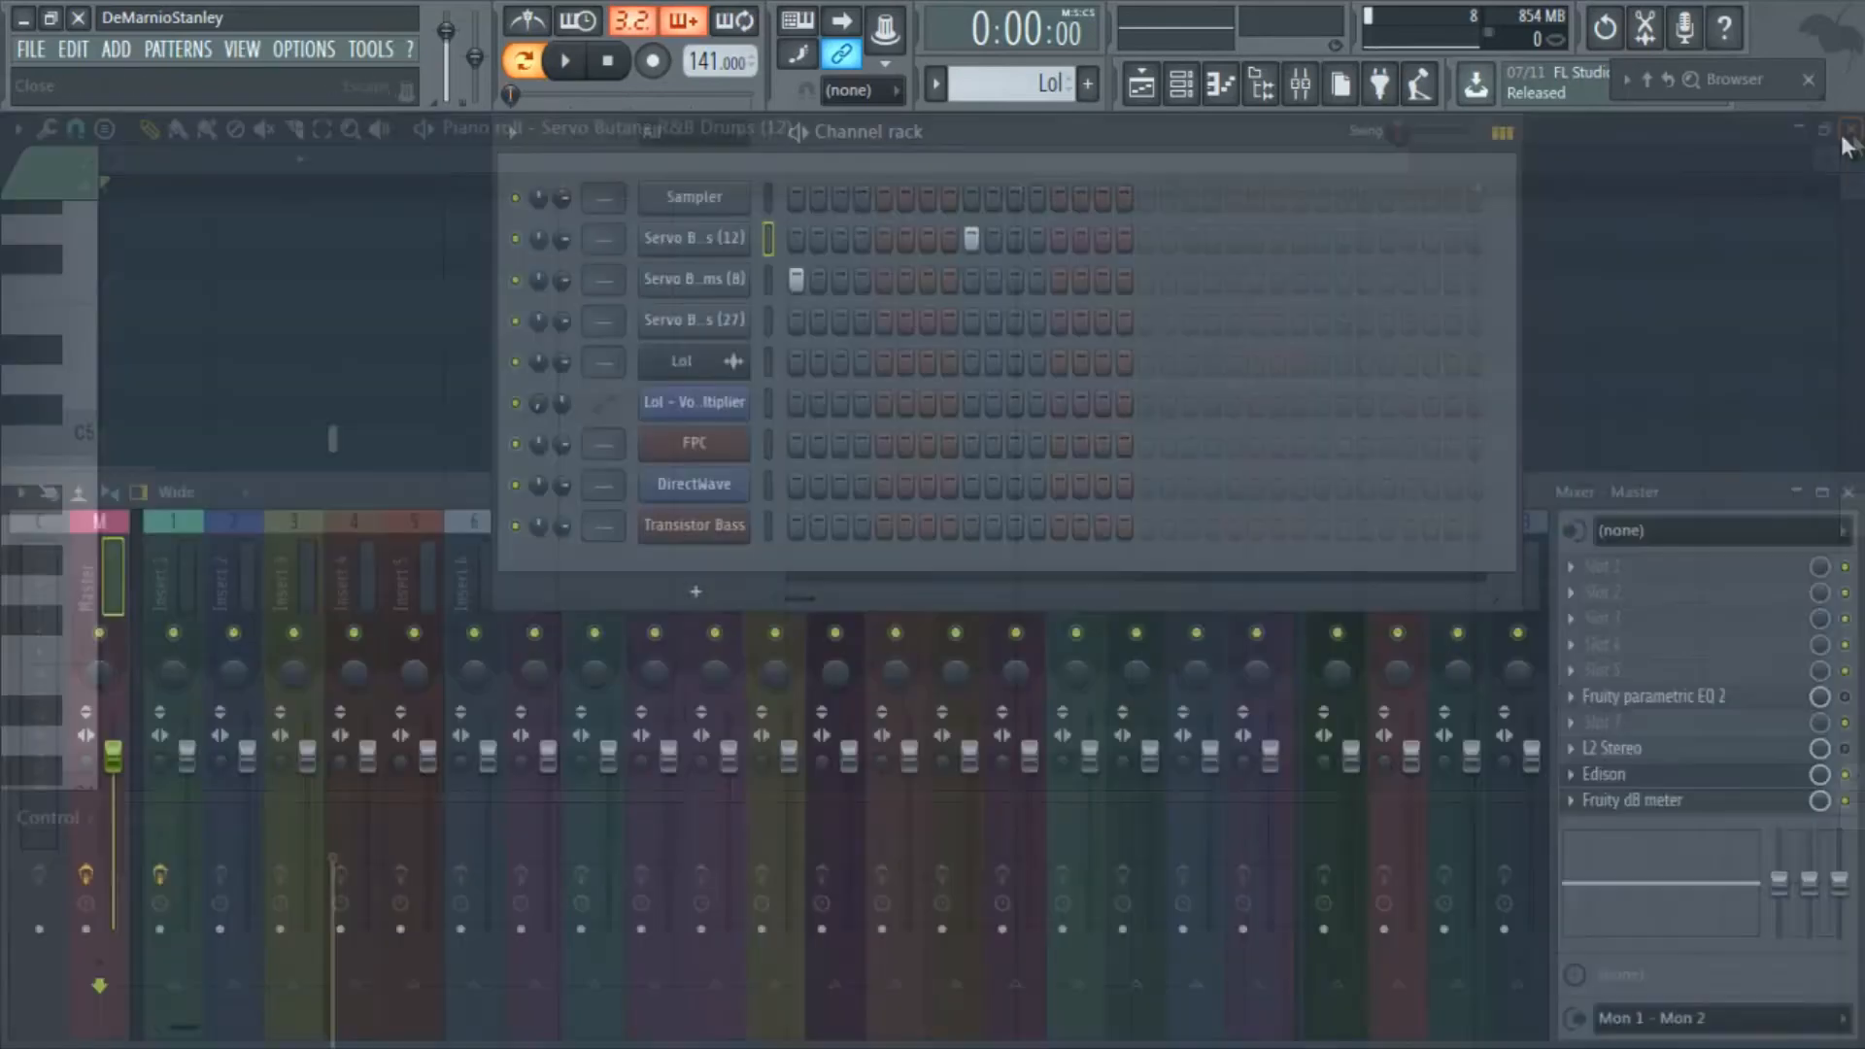
# Open the playlist and enable its mini playlist preview in the view options.
pyautogui.click(1141, 85)
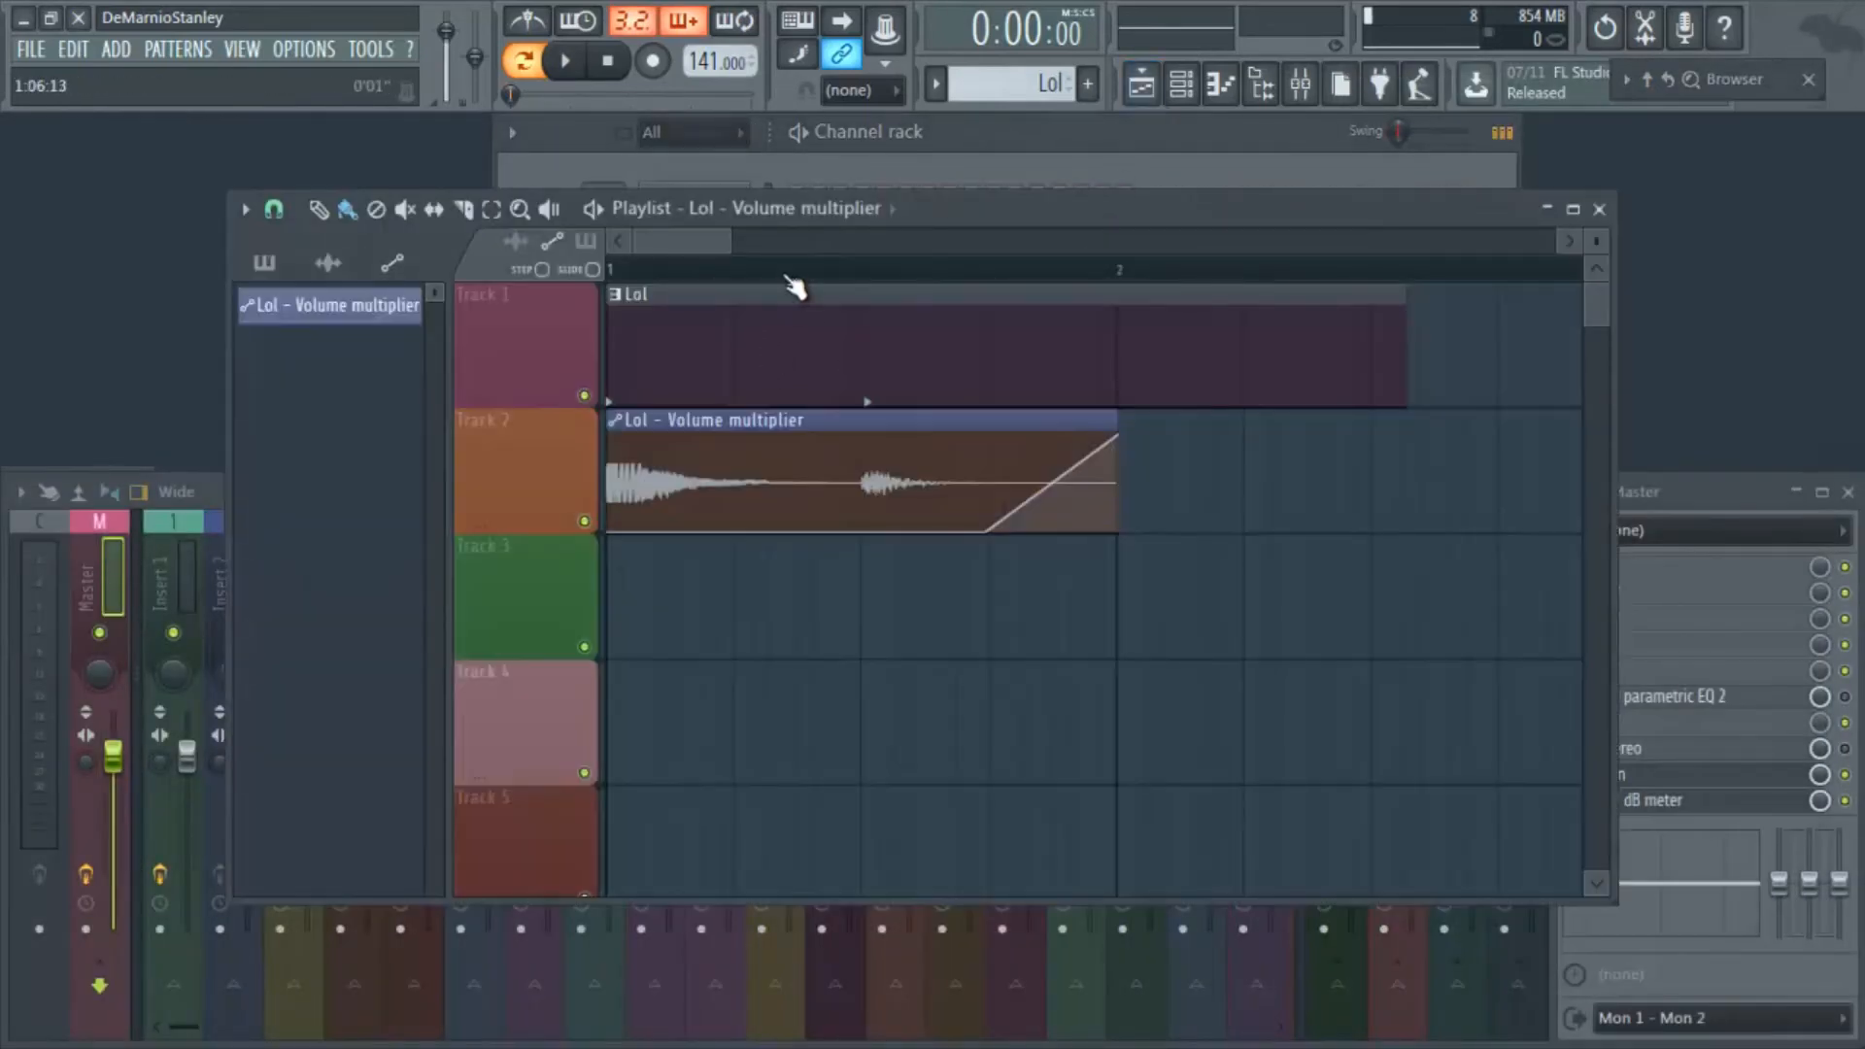
pyautogui.scroll(-8, 791, 282)
pyautogui.click(246, 210)
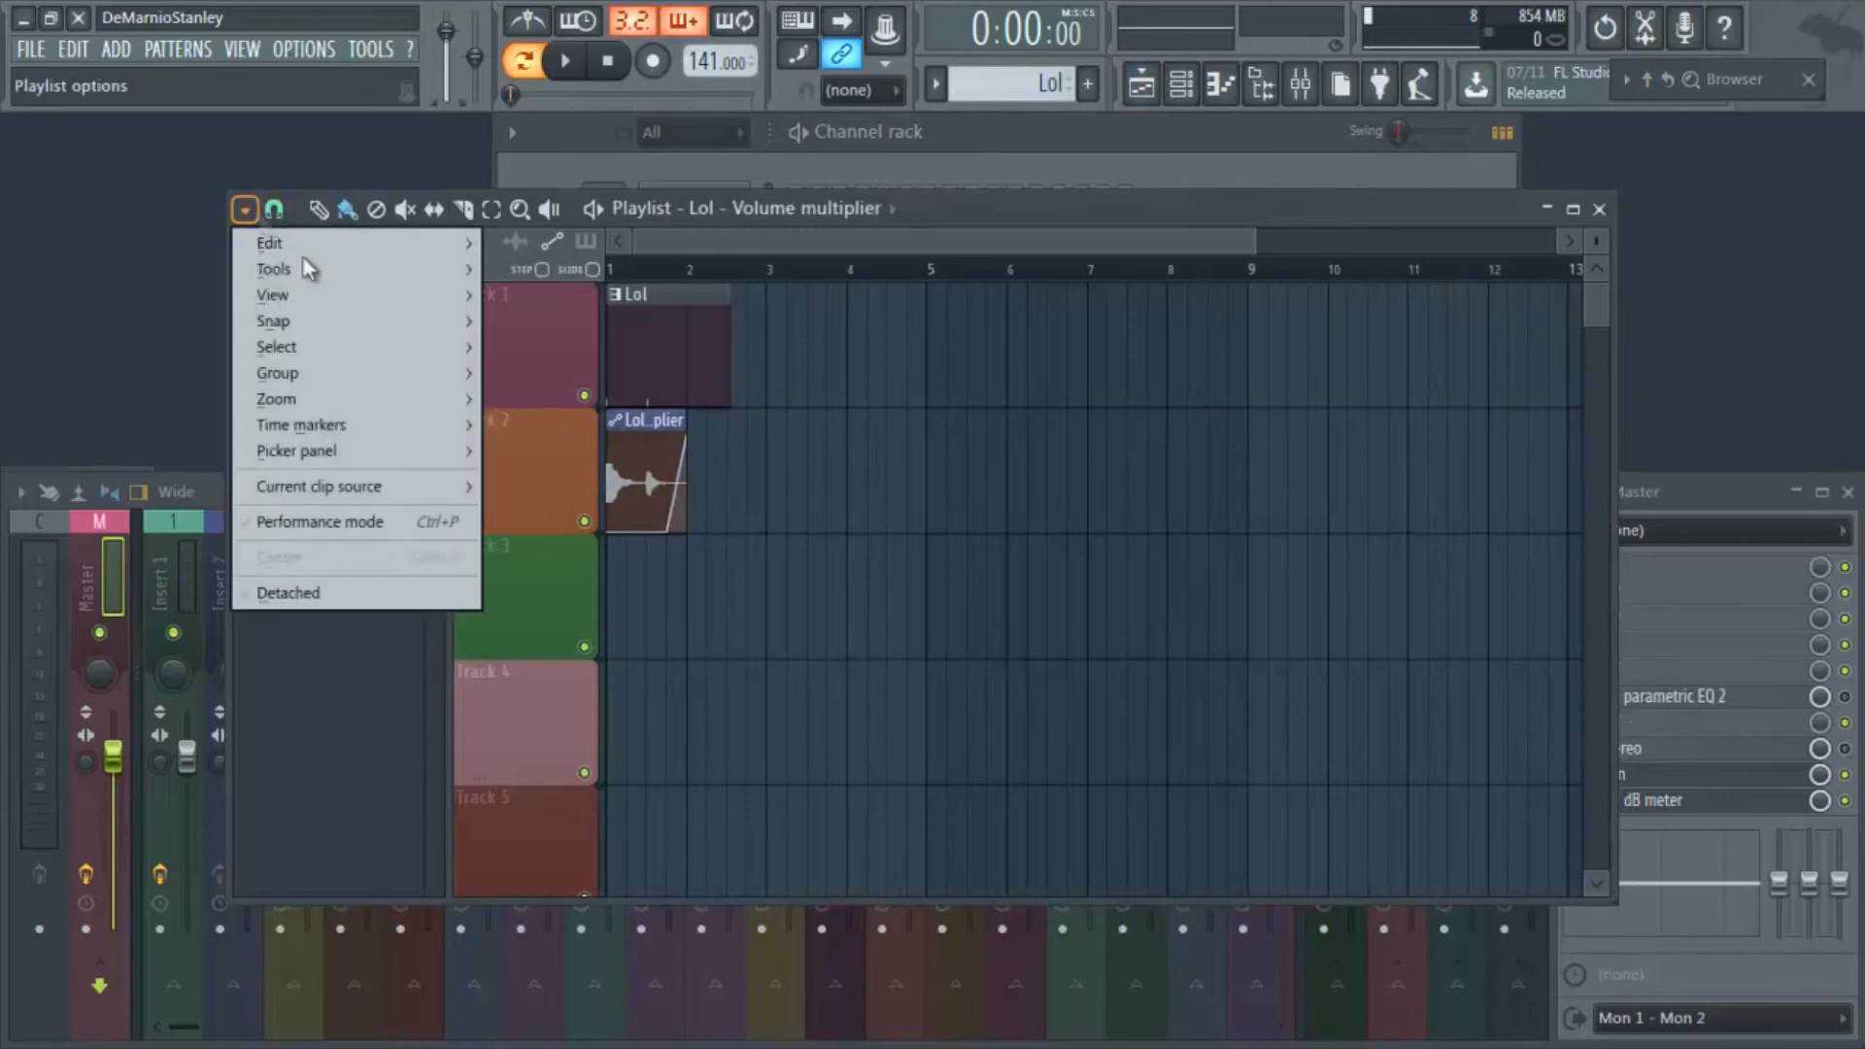
pyautogui.moveTo(313, 294)
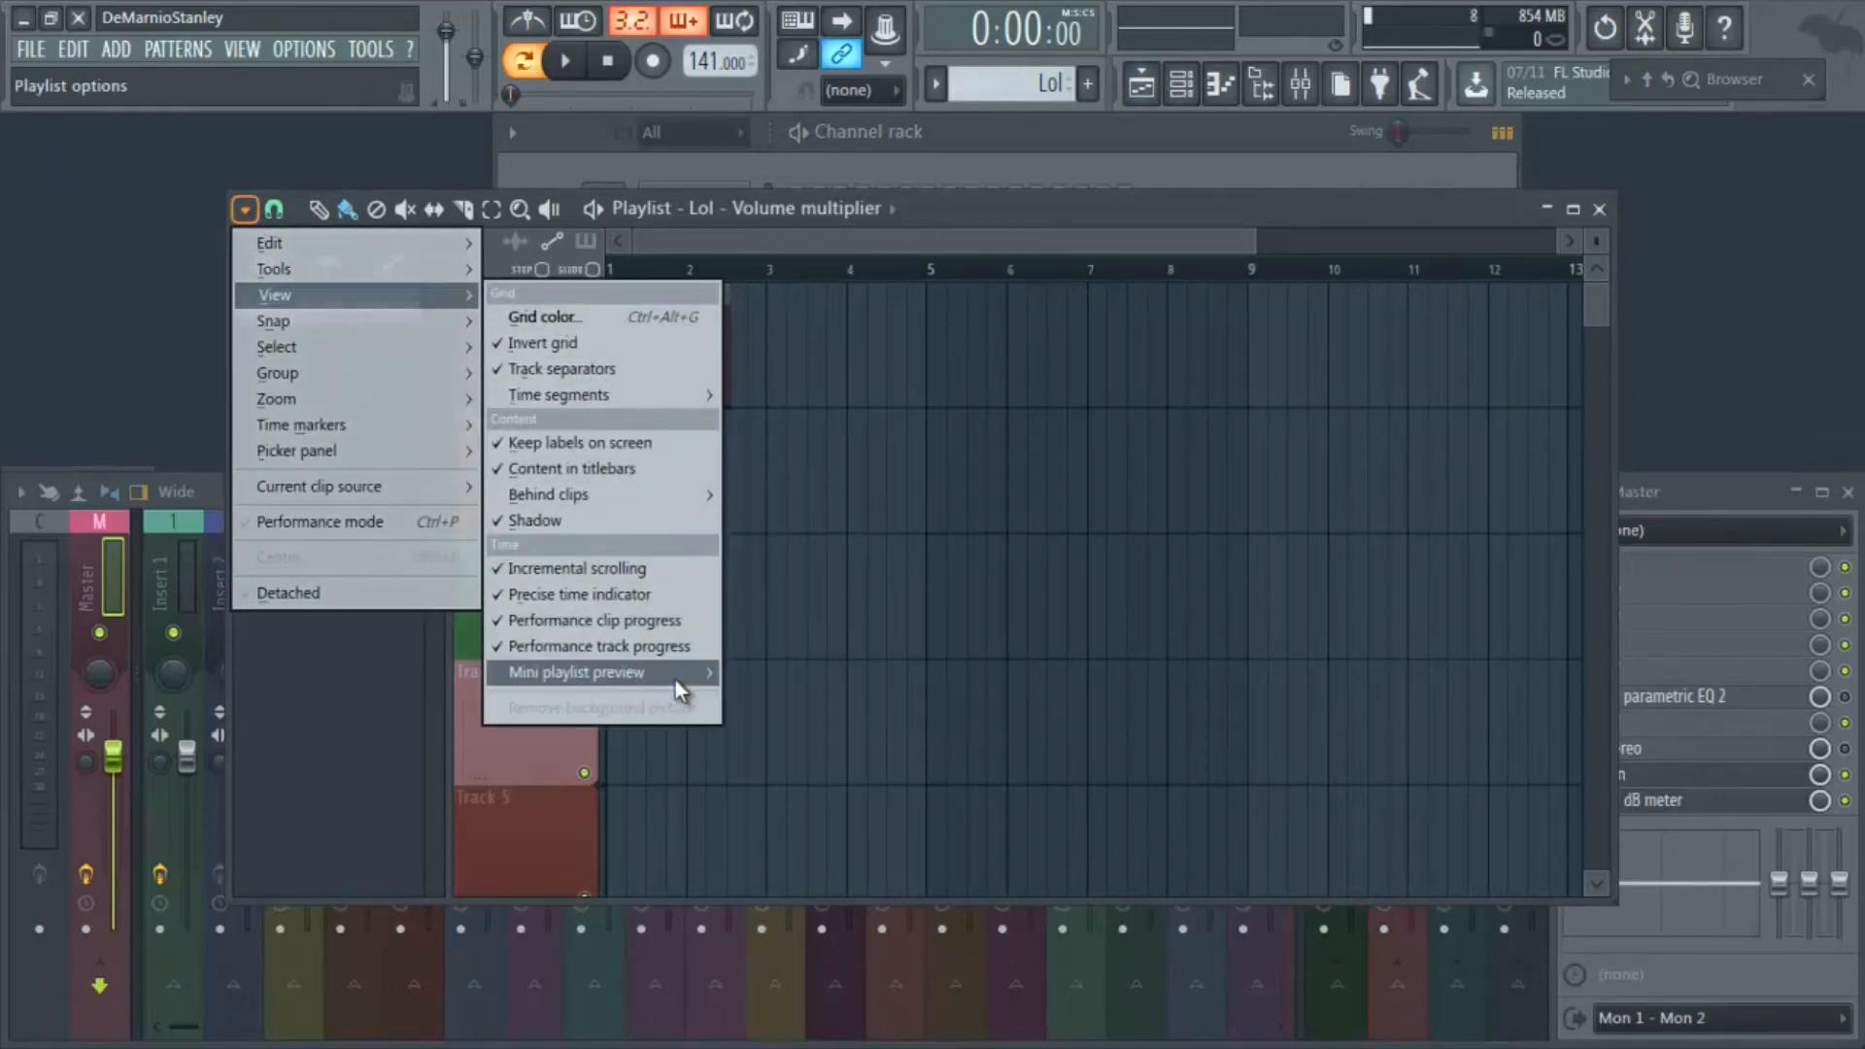
pyautogui.moveTo(674, 677)
pyautogui.click(798, 673)
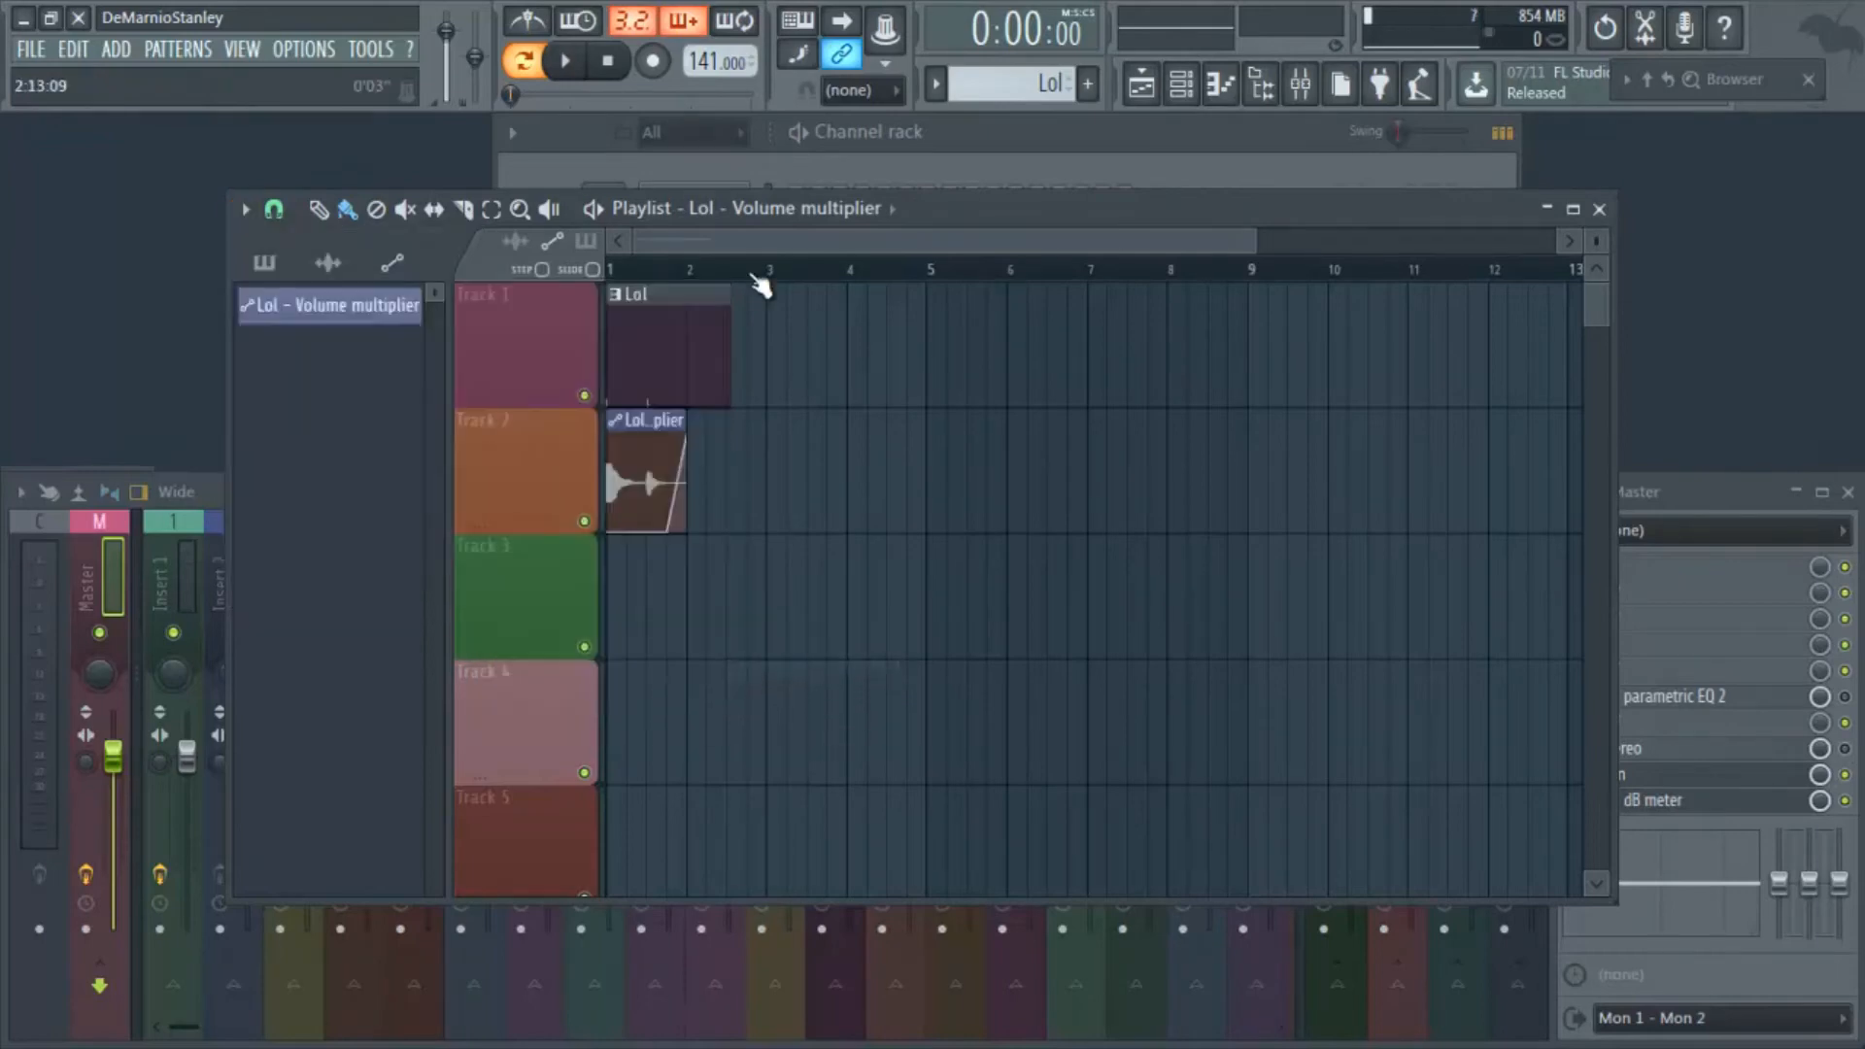
# Reduce the playlist's track height, and check the mini preview with the playlist window maximized and restored.
pyautogui.moveTo(1595, 245); pyautogui.dragTo(1582, 243)
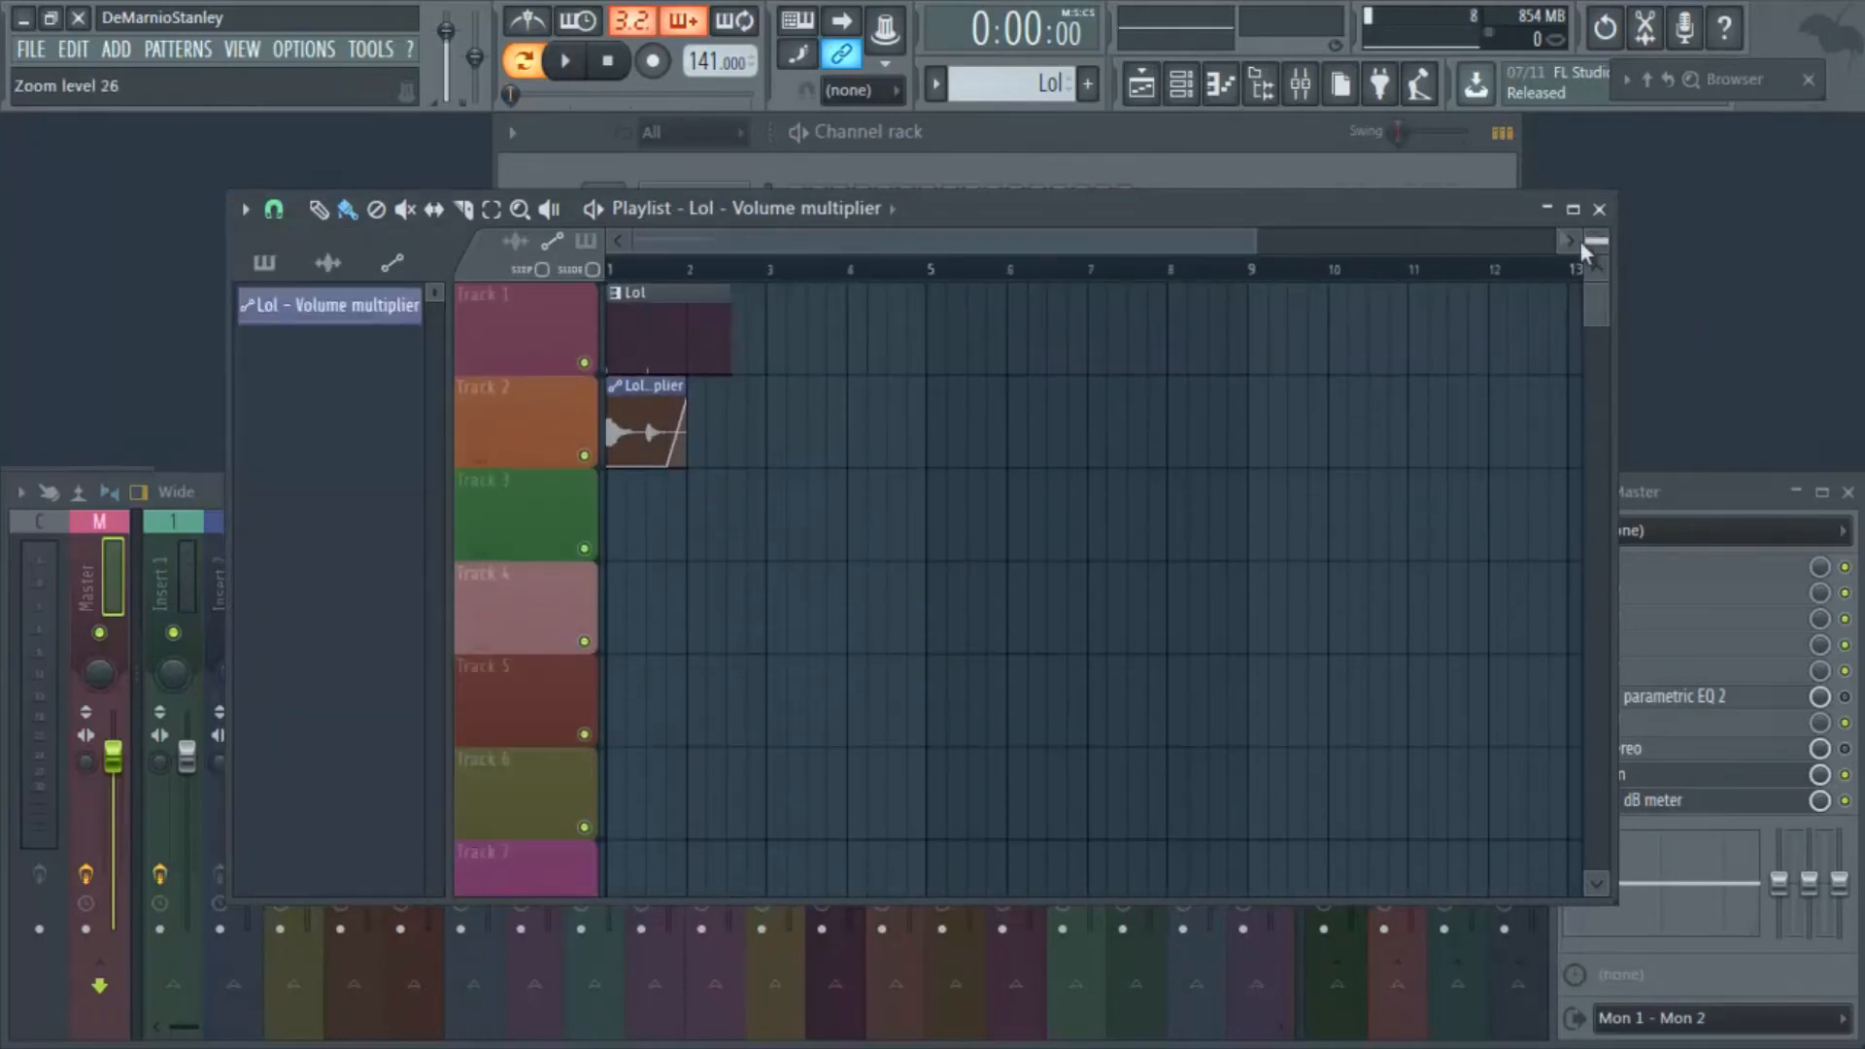
pyautogui.doubleClick(1476, 202)
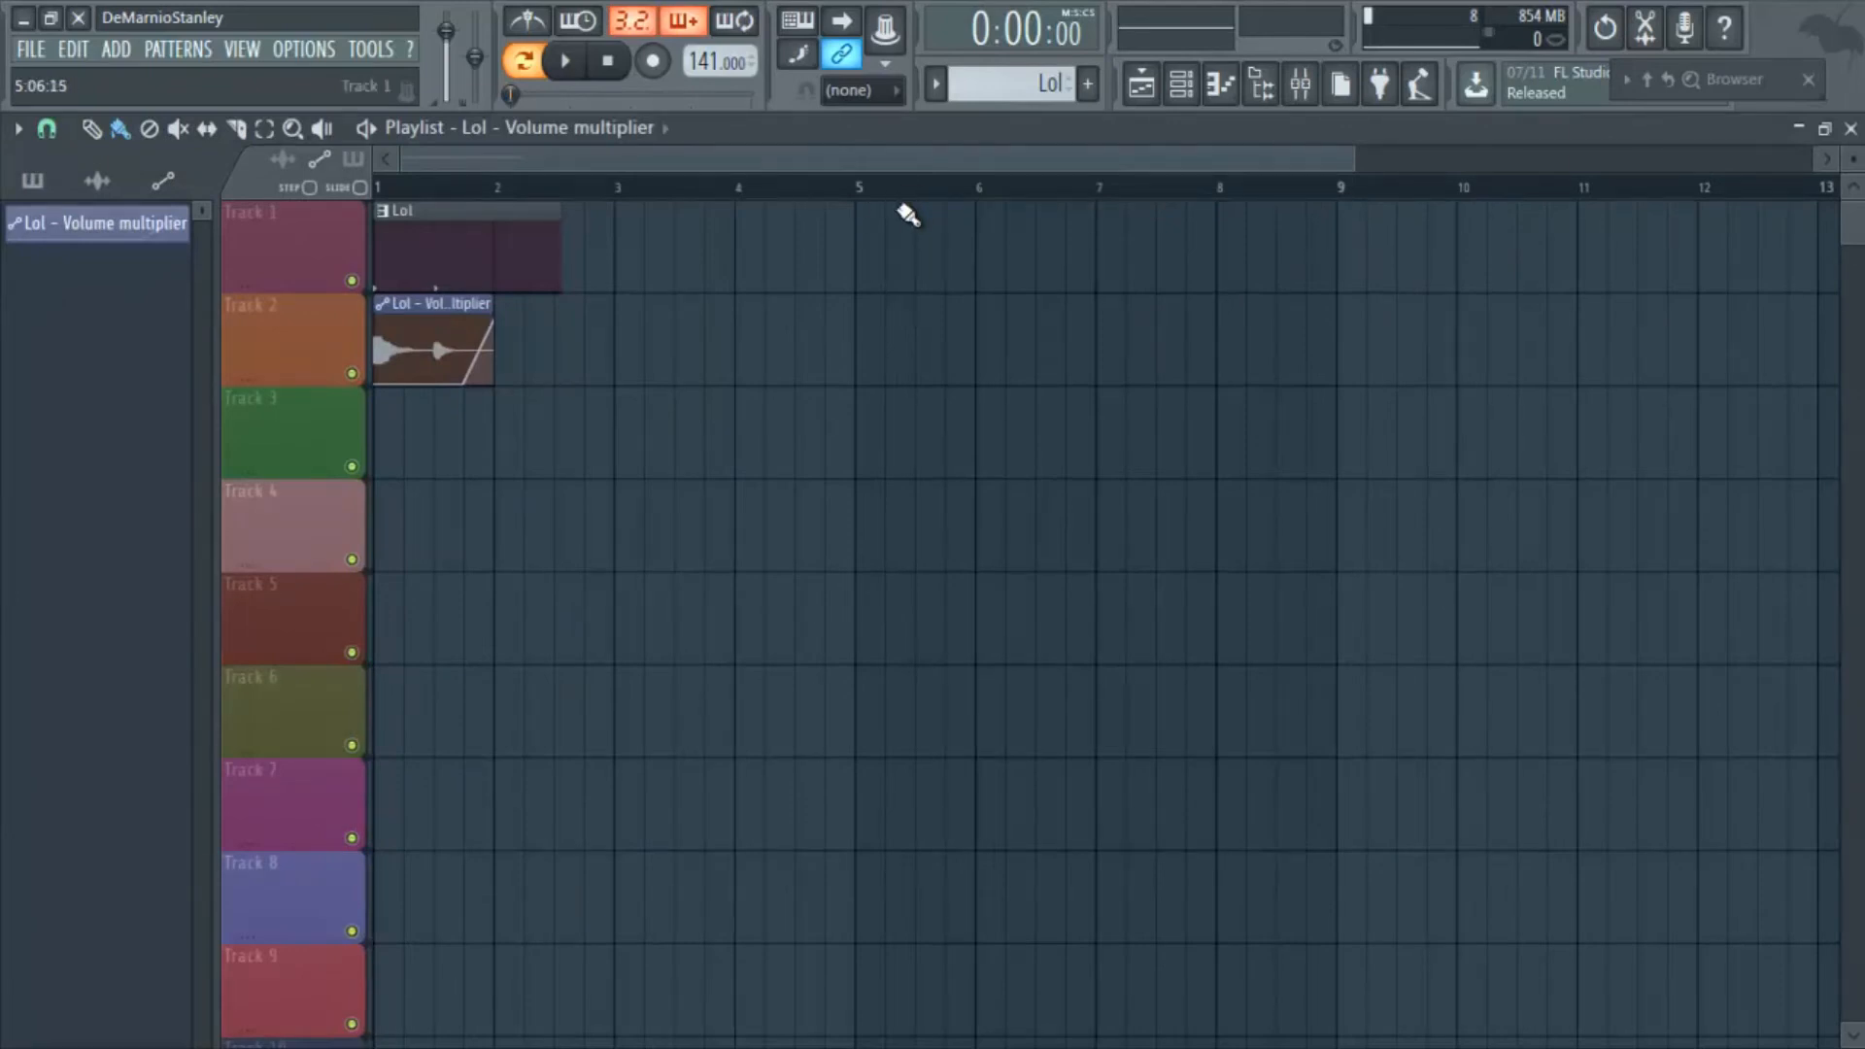
pyautogui.doubleClick(911, 126)
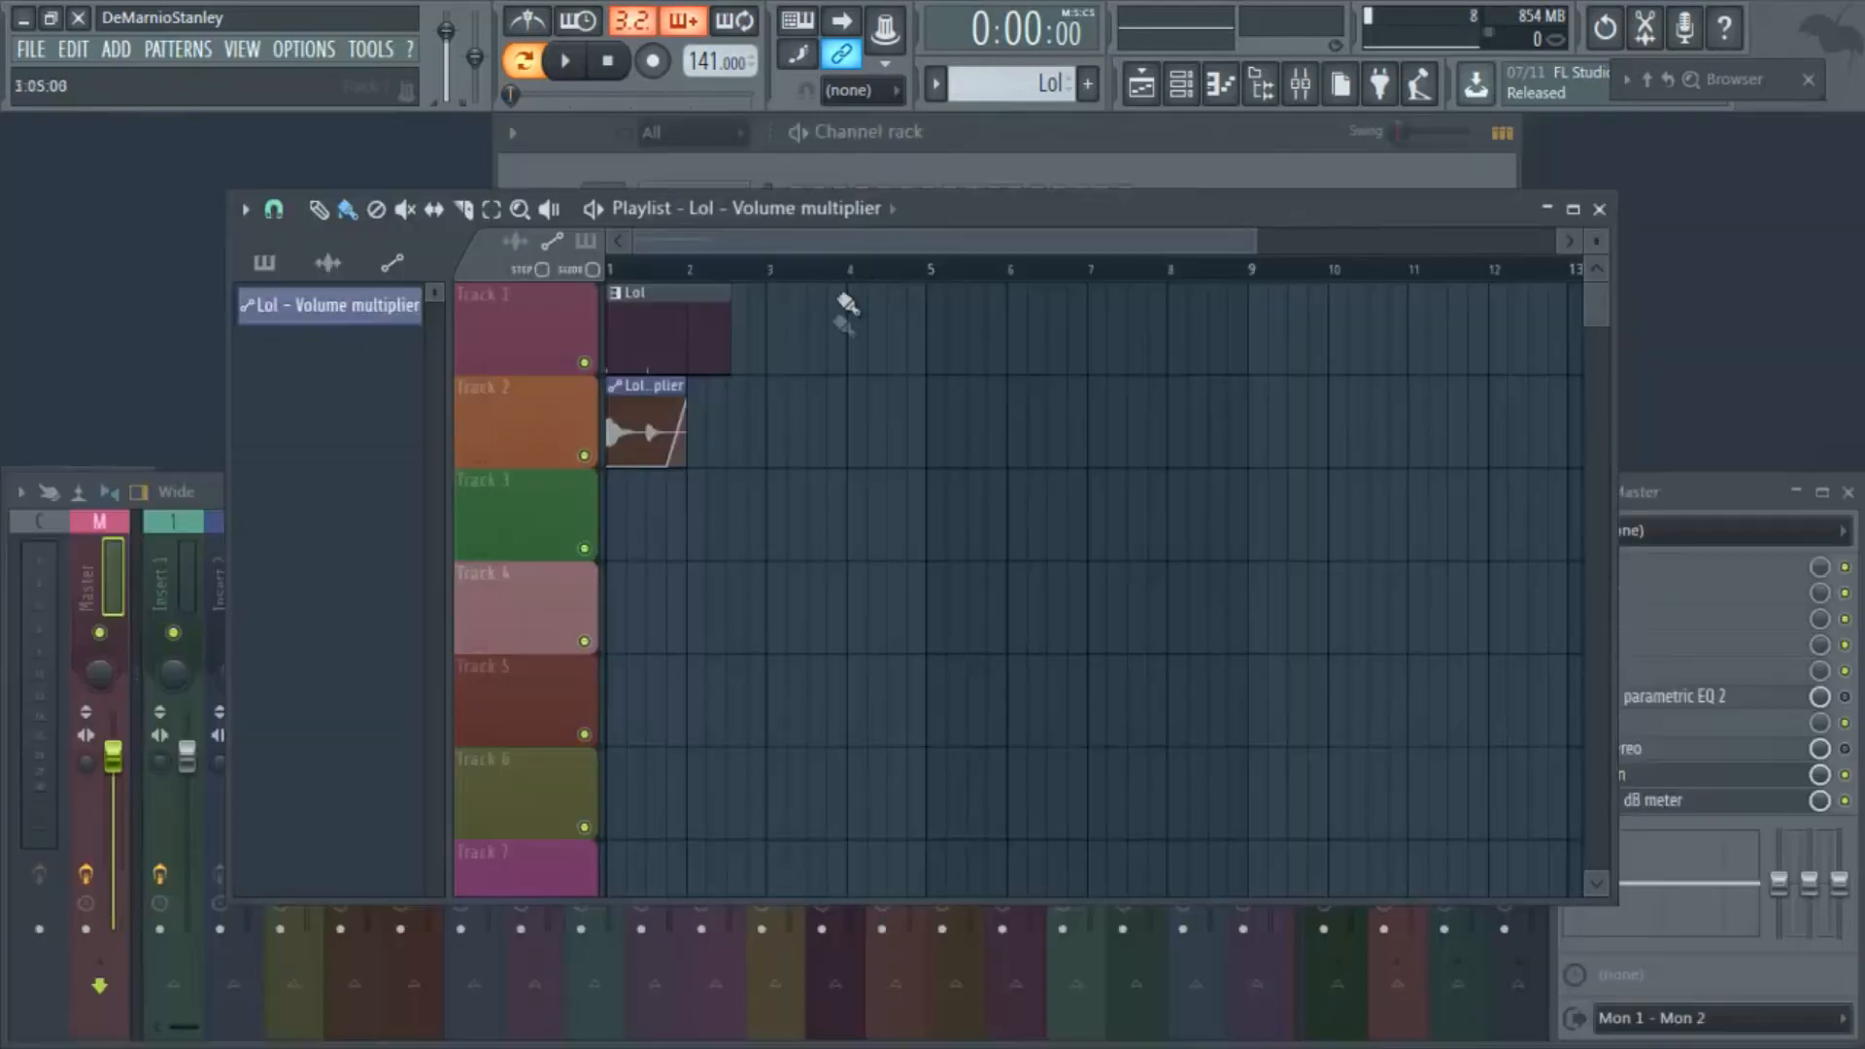
pyautogui.moveTo(843, 243); pyautogui.dragTo(804, 252)
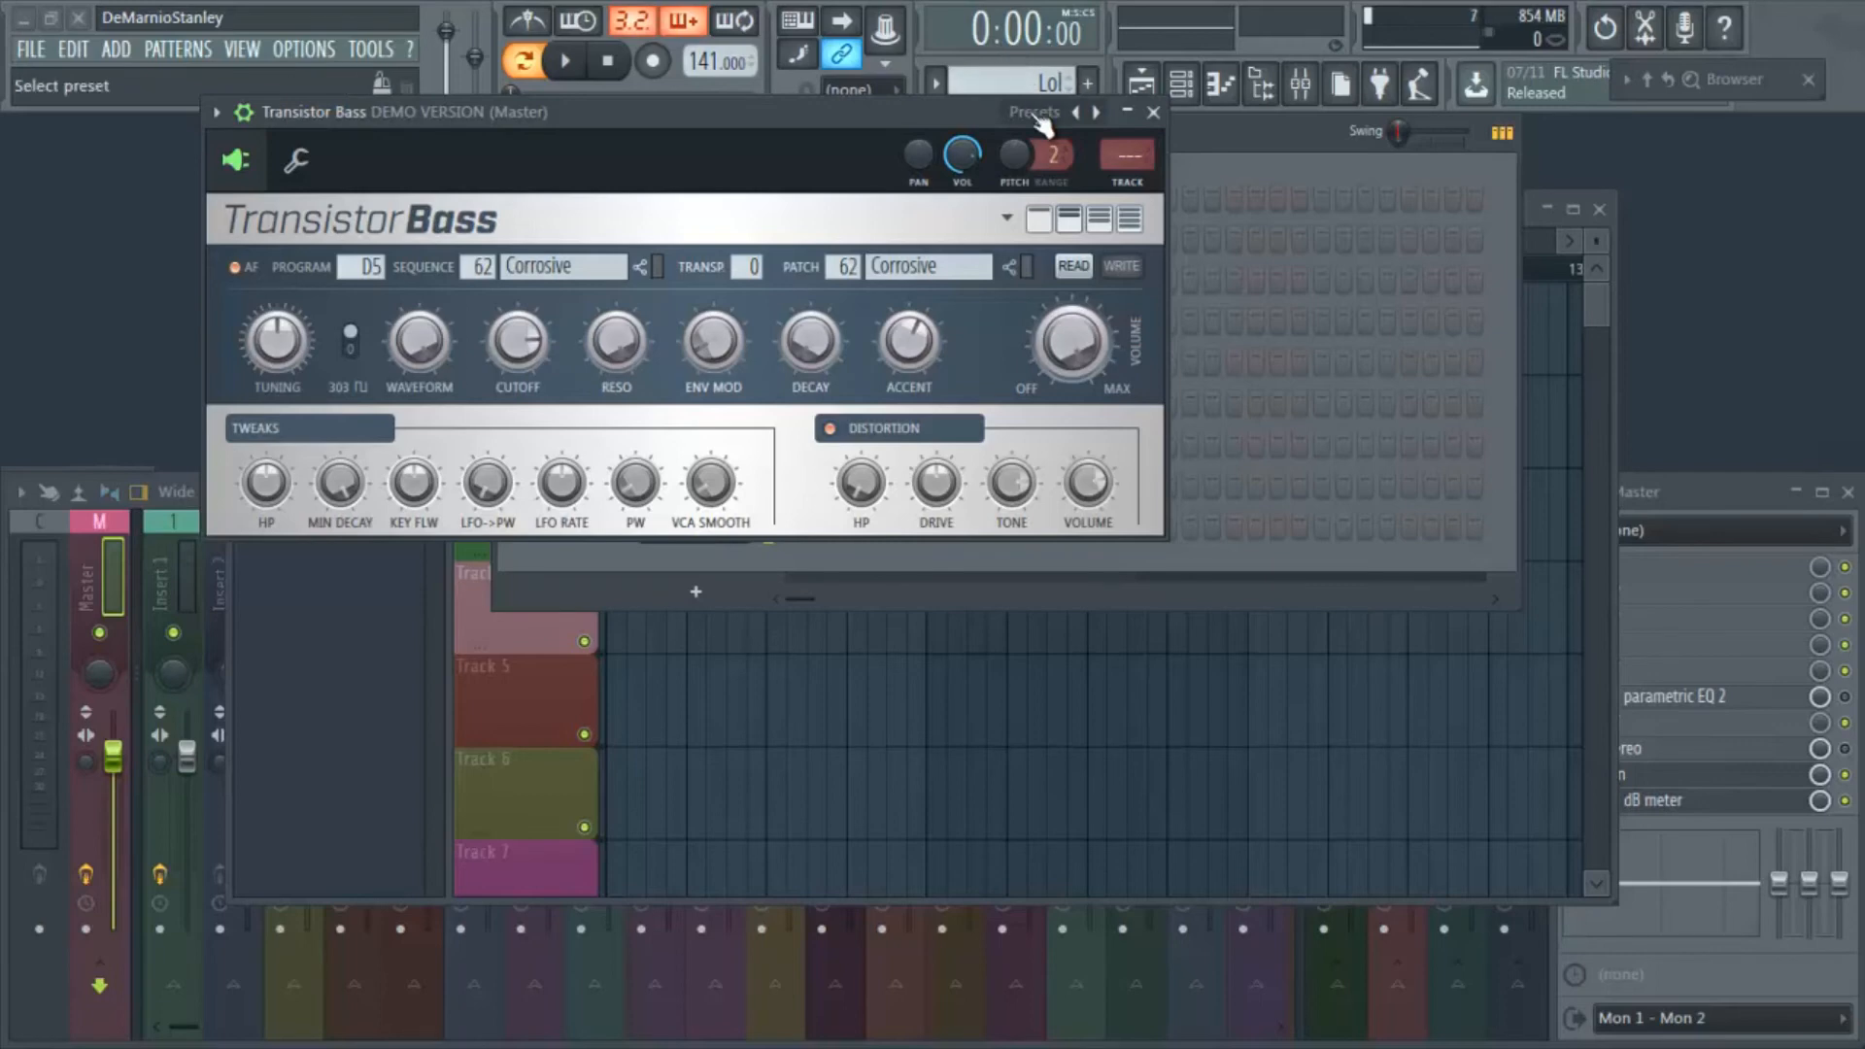
# Browse the Transistor Bass plugin options and presets, load the Sequencer off preset, and close its window.
pyautogui.click(216, 112)
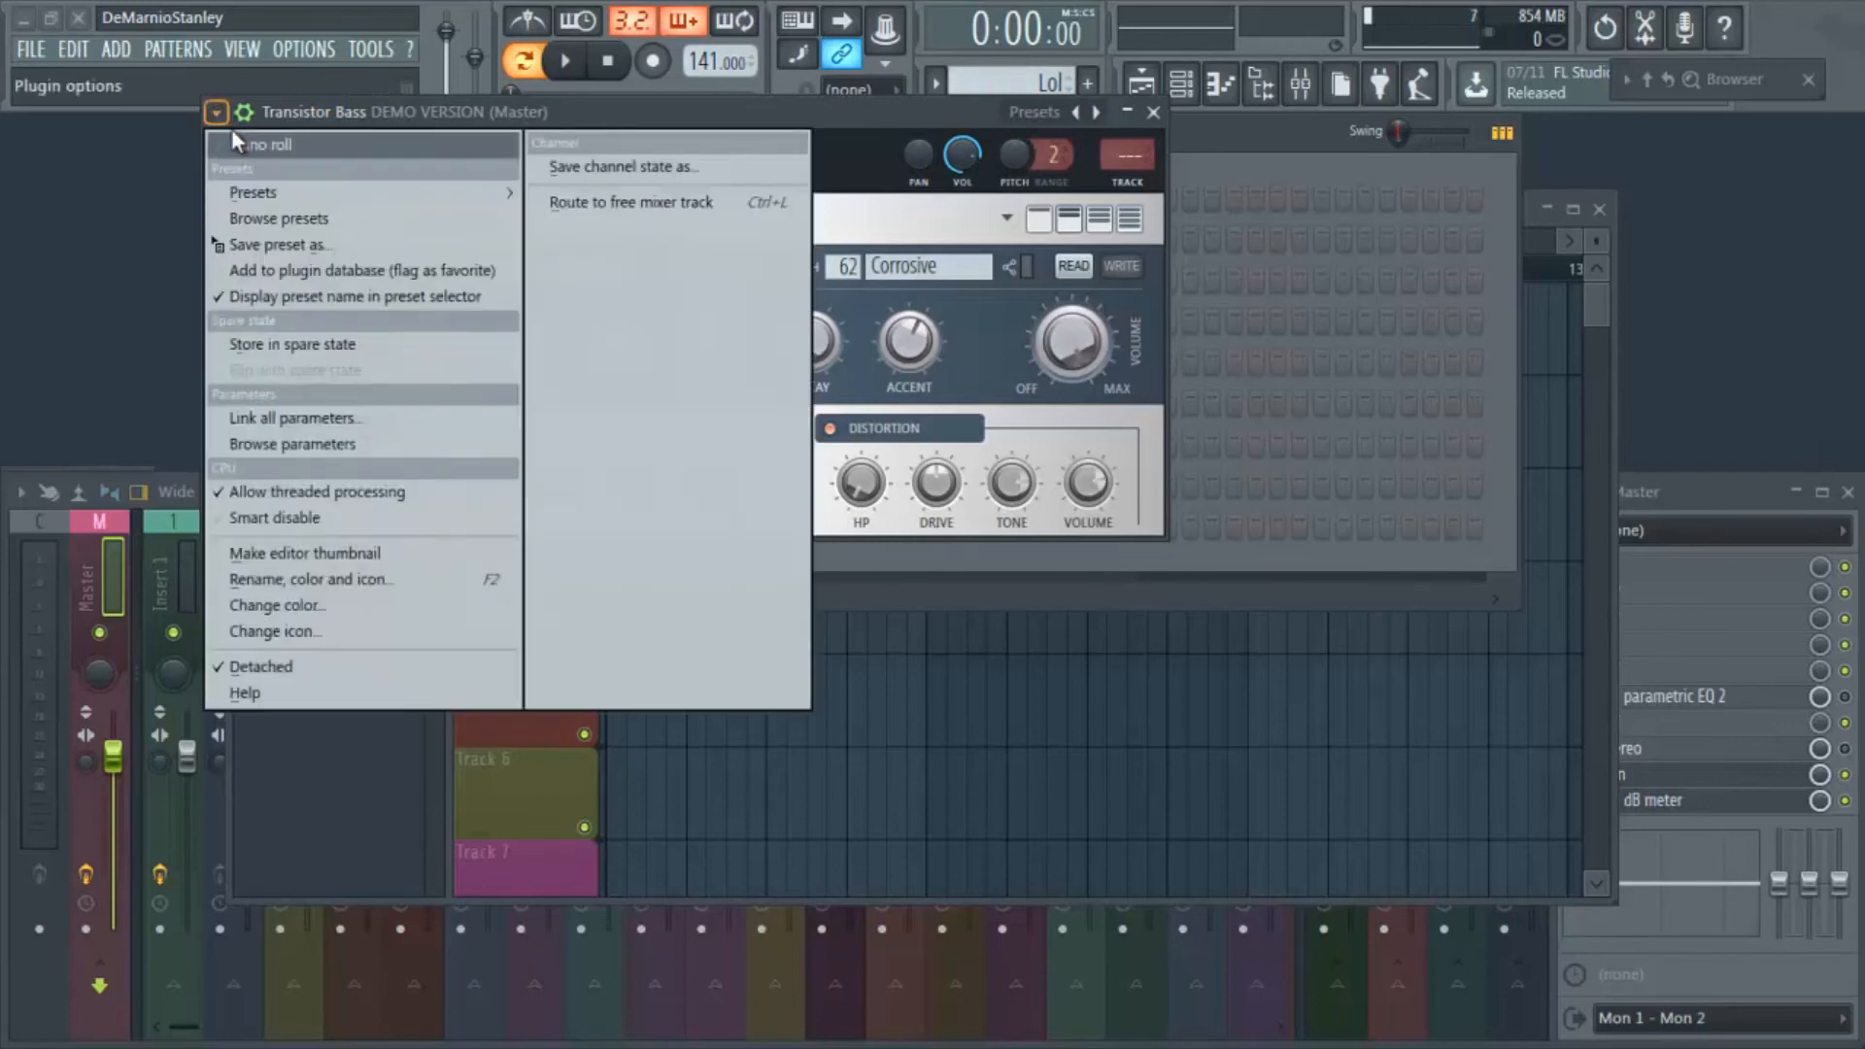
pyautogui.click(972, 113)
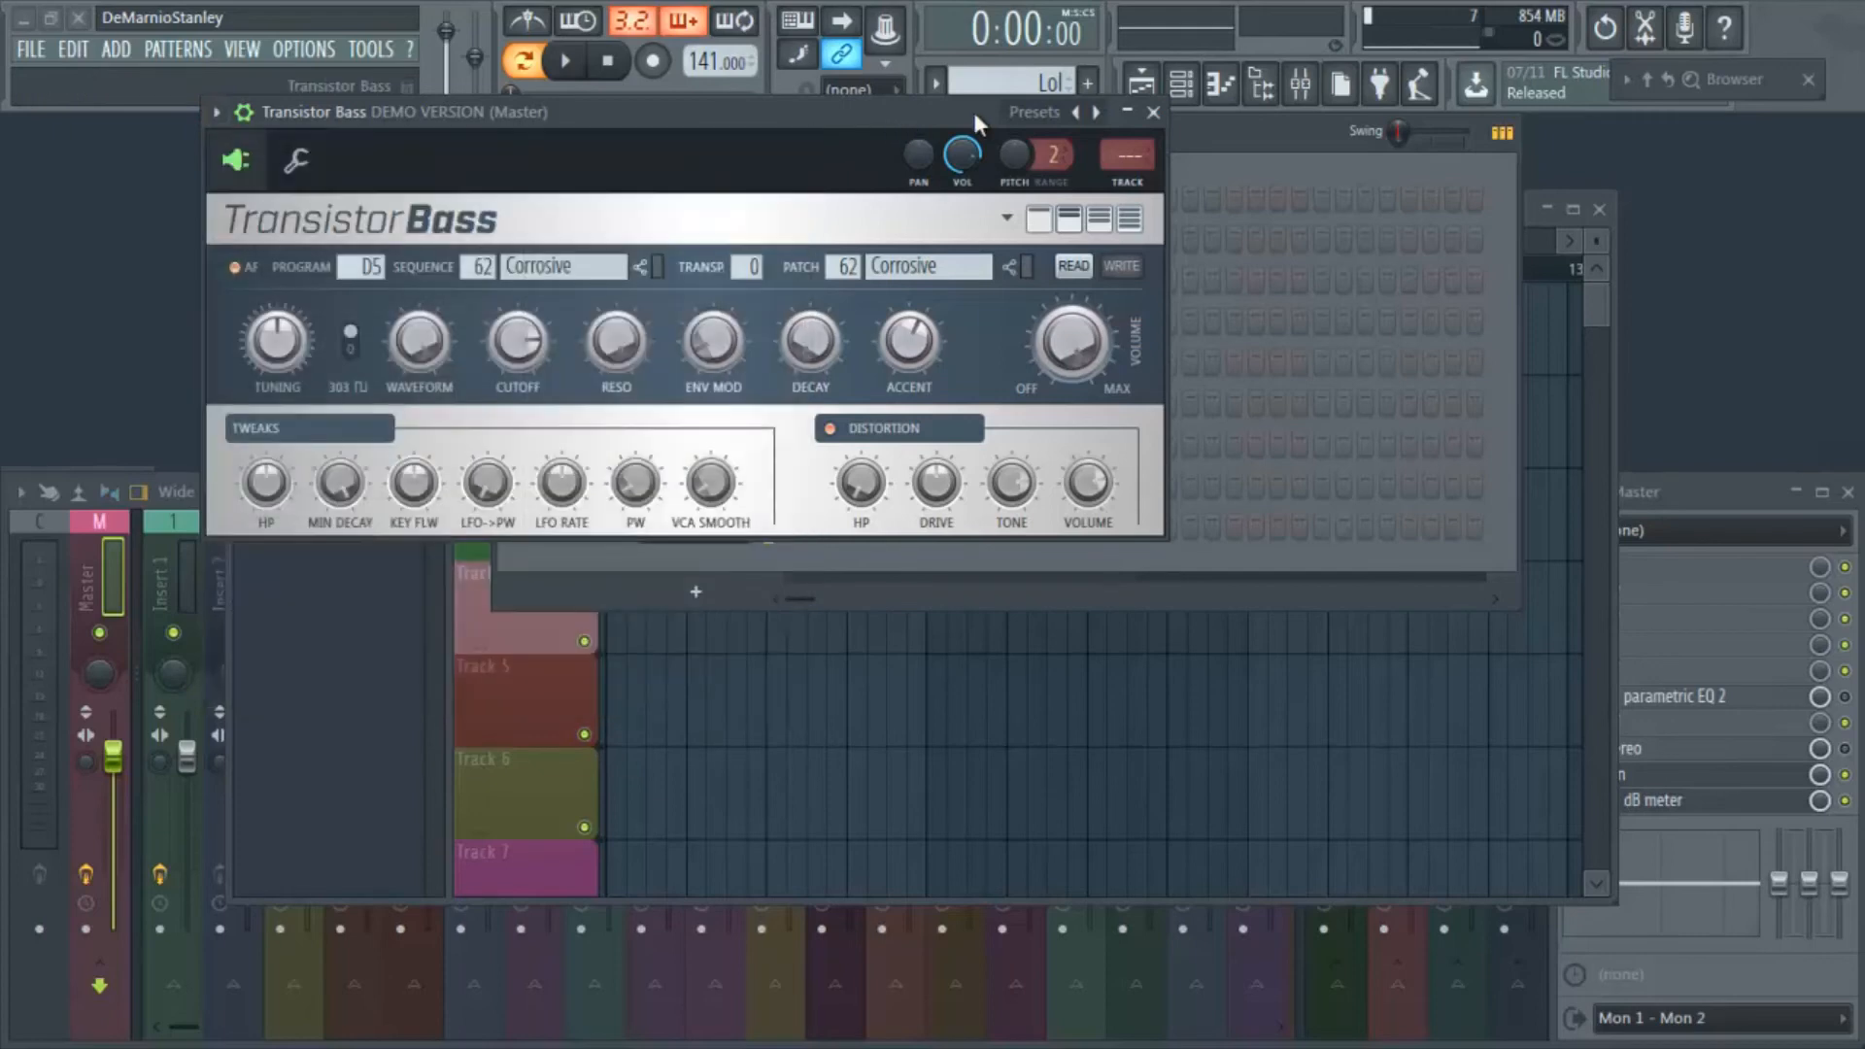
pyautogui.click(1028, 114)
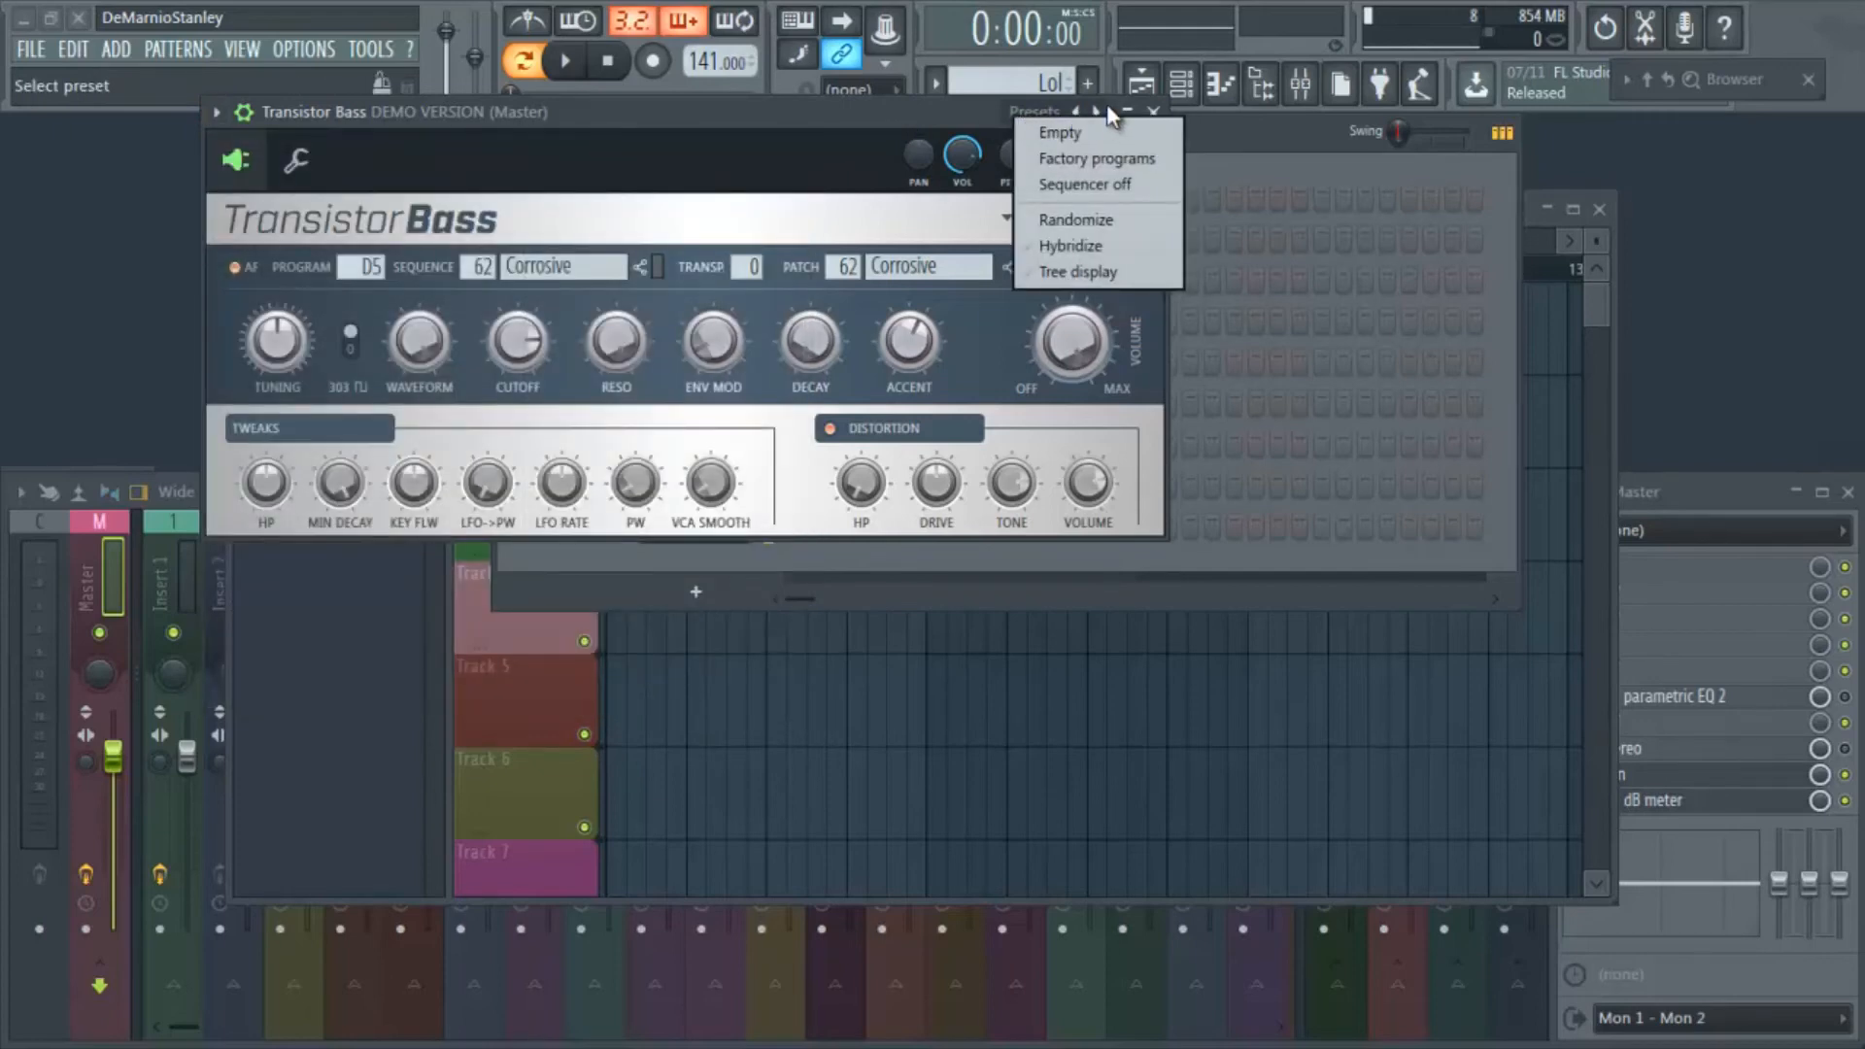
pyautogui.click(1093, 114)
pyautogui.click(1095, 114)
pyautogui.click(1075, 112)
pyautogui.click(1095, 112)
pyautogui.click(1028, 114)
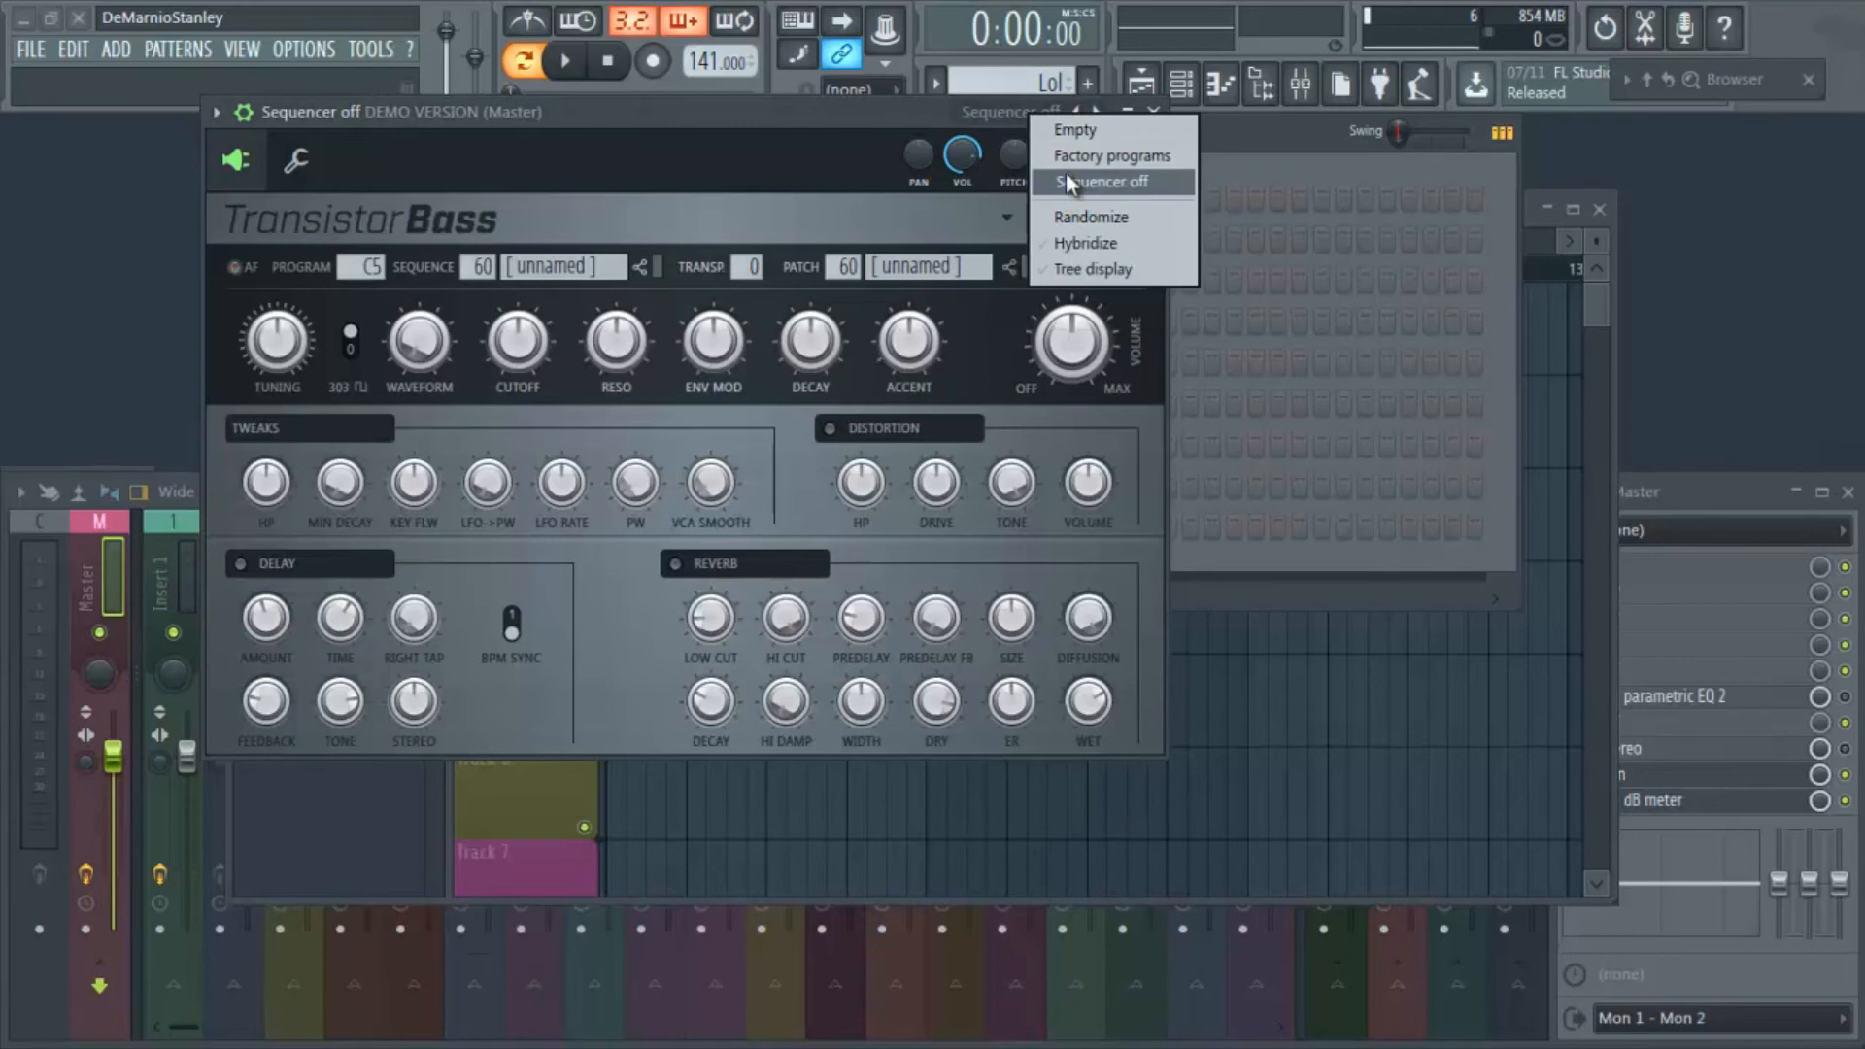
pyautogui.click(786, 88)
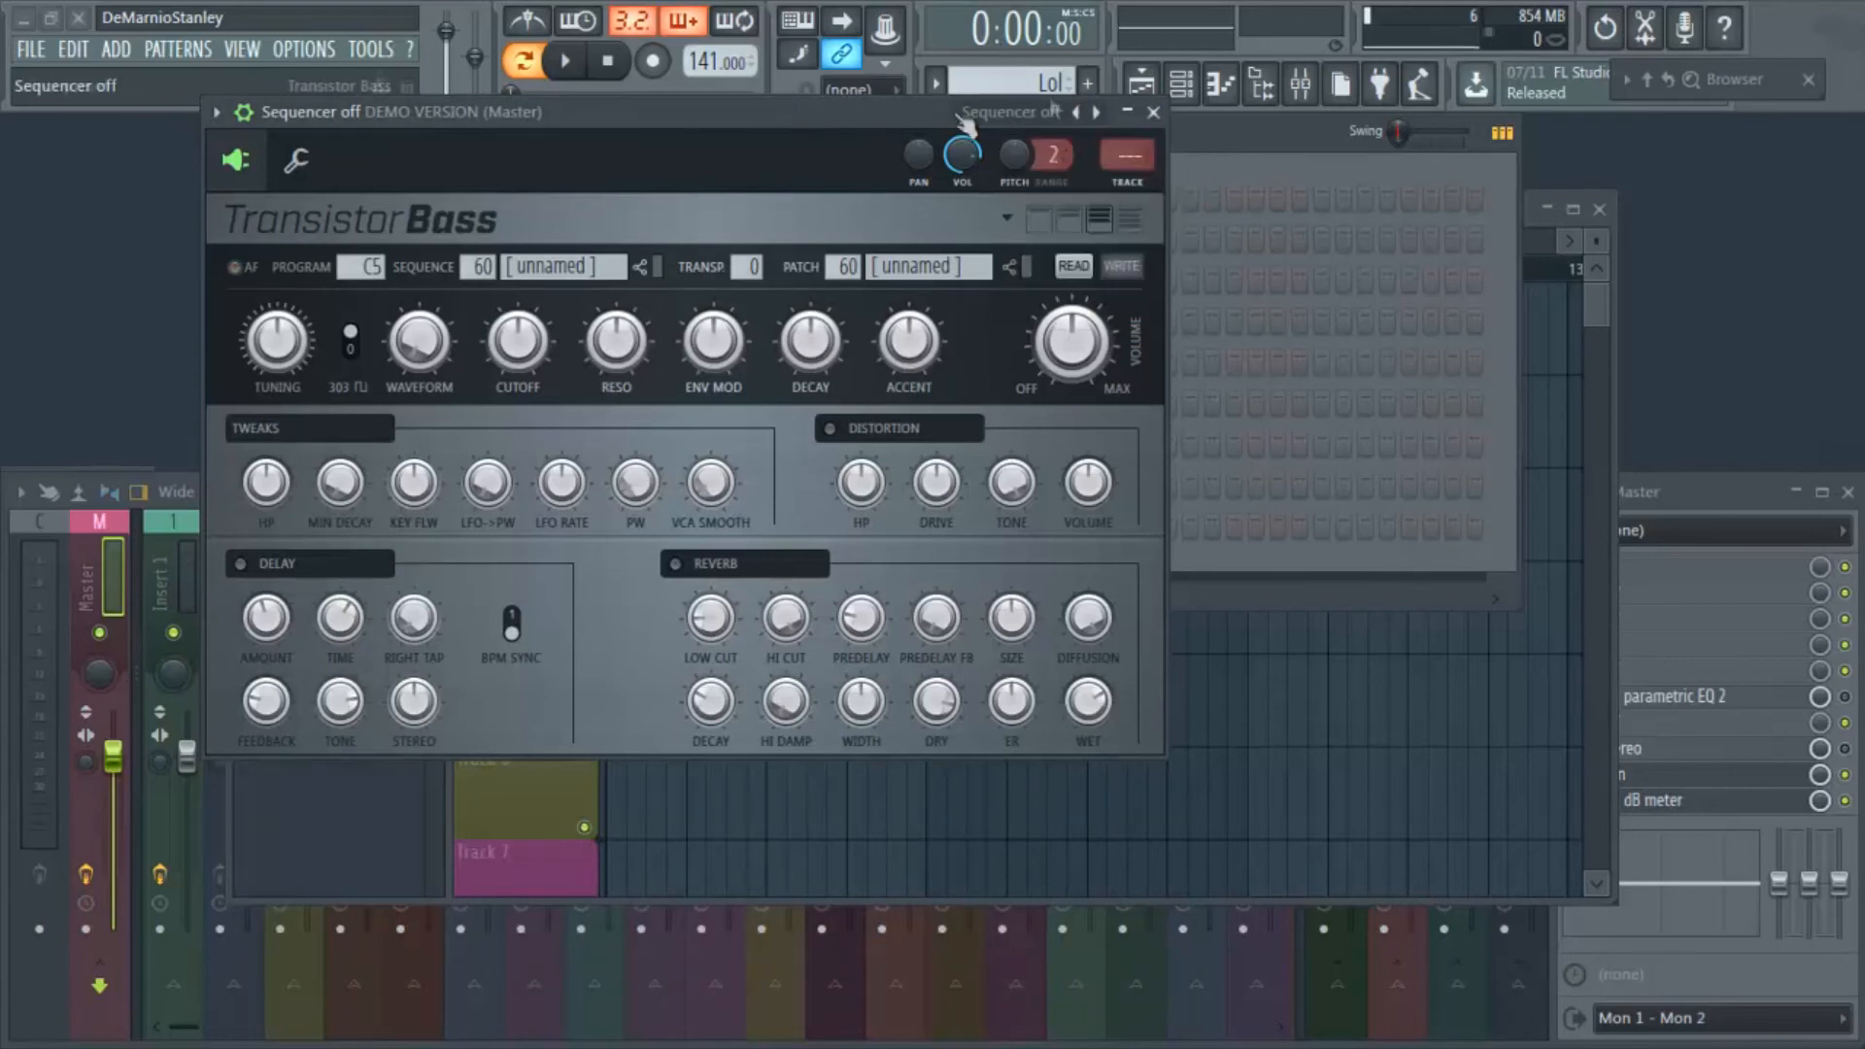
pyautogui.click(1154, 113)
# Open the Servo Butane R&B Drums (12) channel settings and set its mixer track to 7.
pyautogui.click(692, 241)
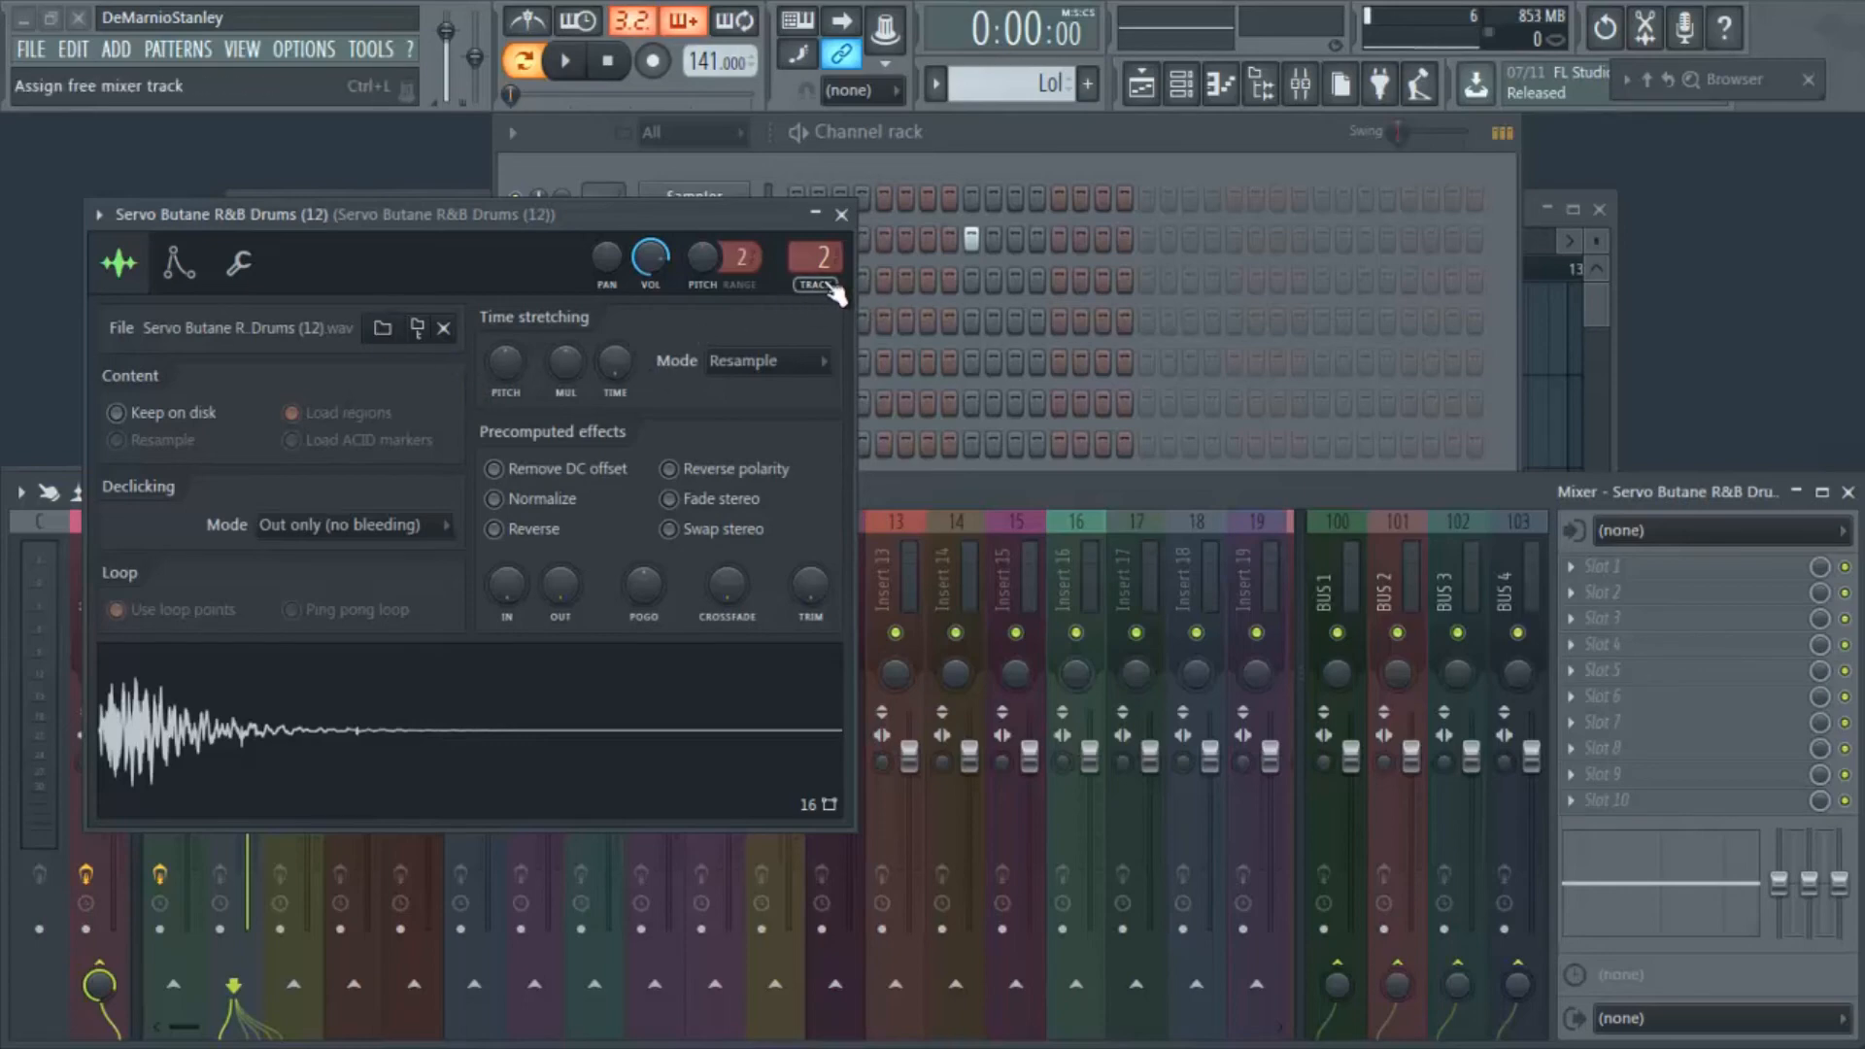
pyautogui.moveTo(824, 270); pyautogui.dragTo(853, 200)
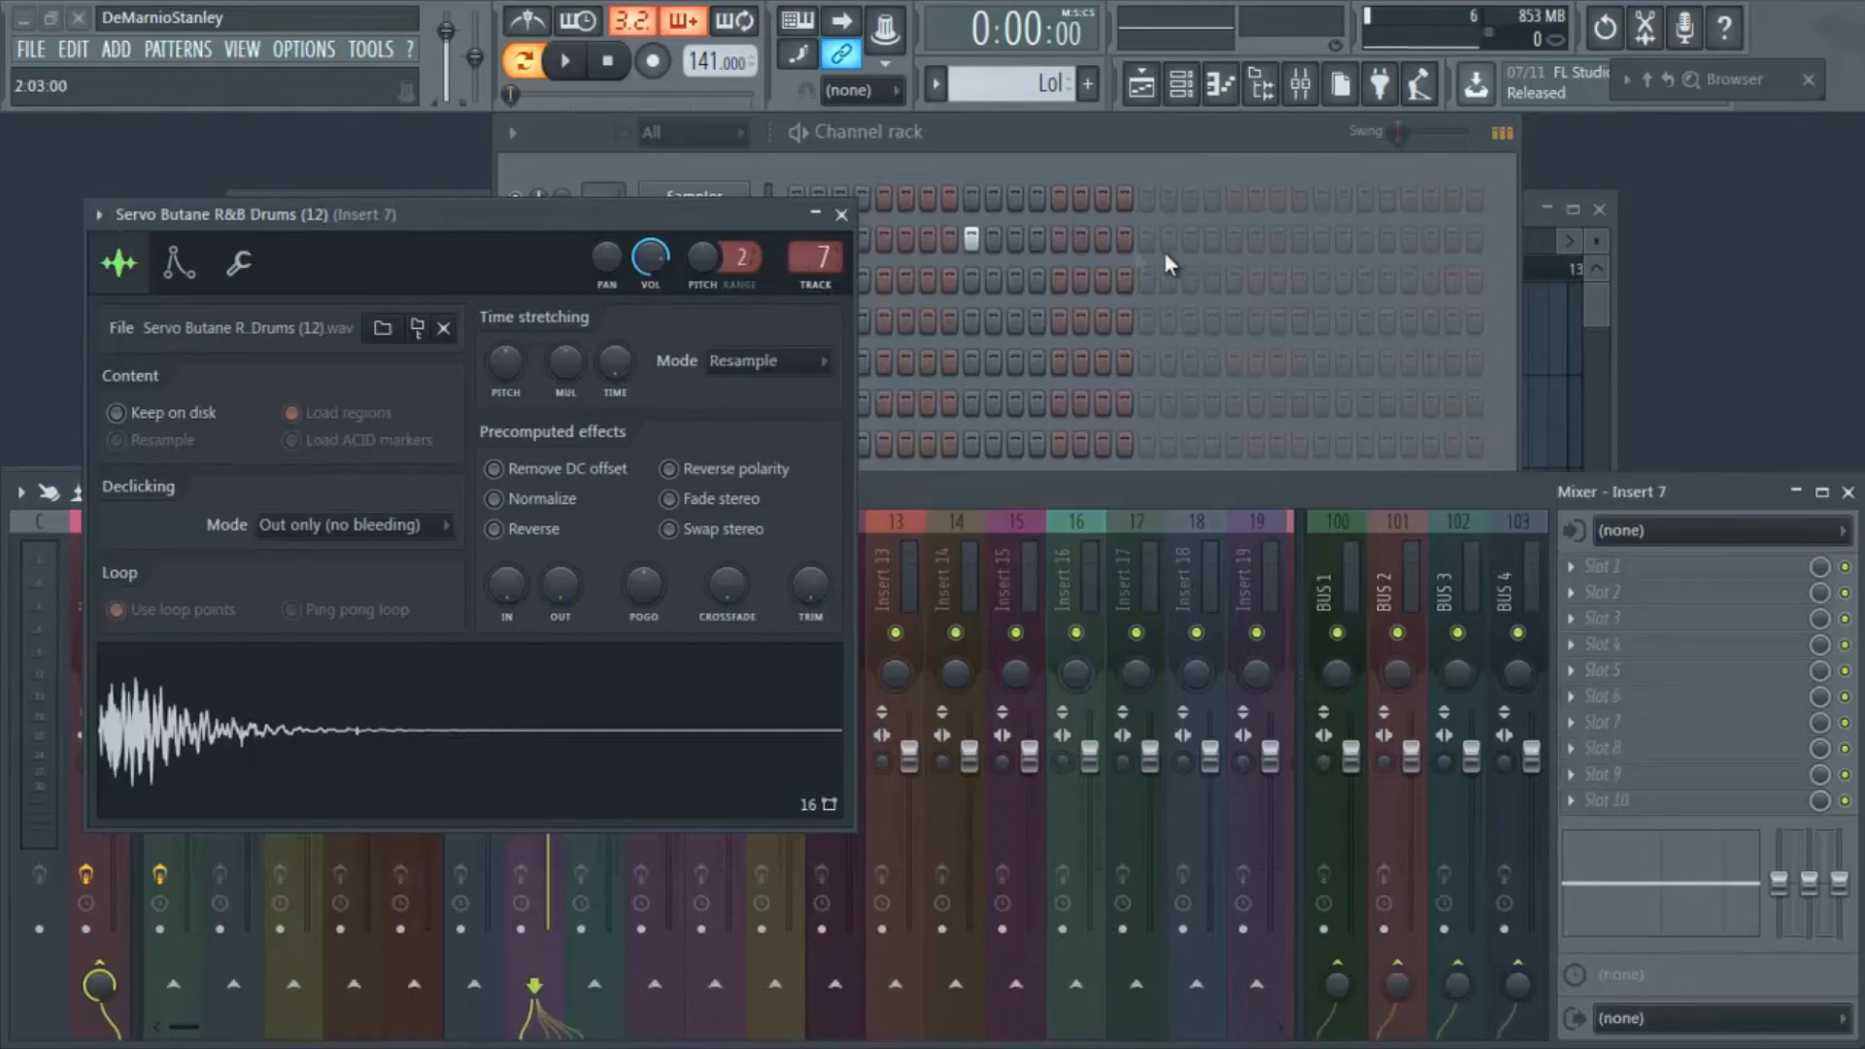
# Route the Servo Butane R&B Drums (12) channel to a free mixer track, and select its insert in the mixer.
pyautogui.click(99, 216)
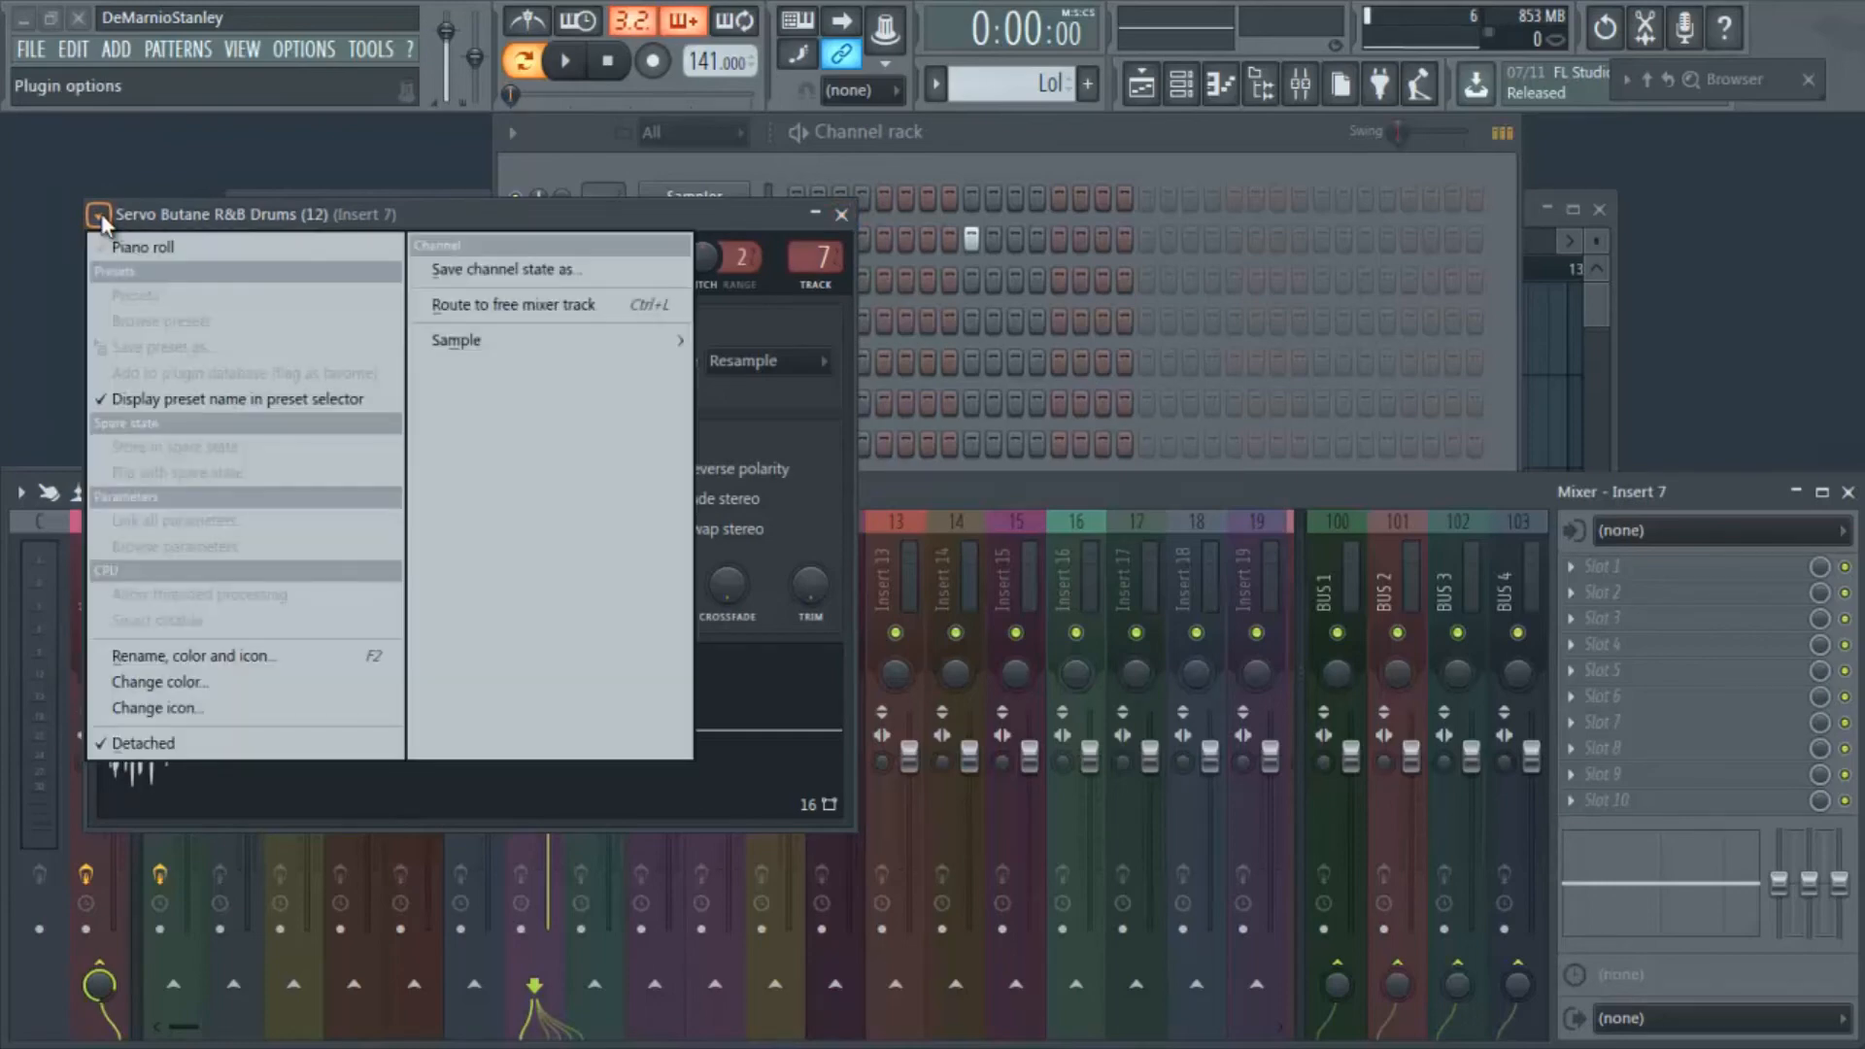
pyautogui.click(506, 318)
pyautogui.click(842, 214)
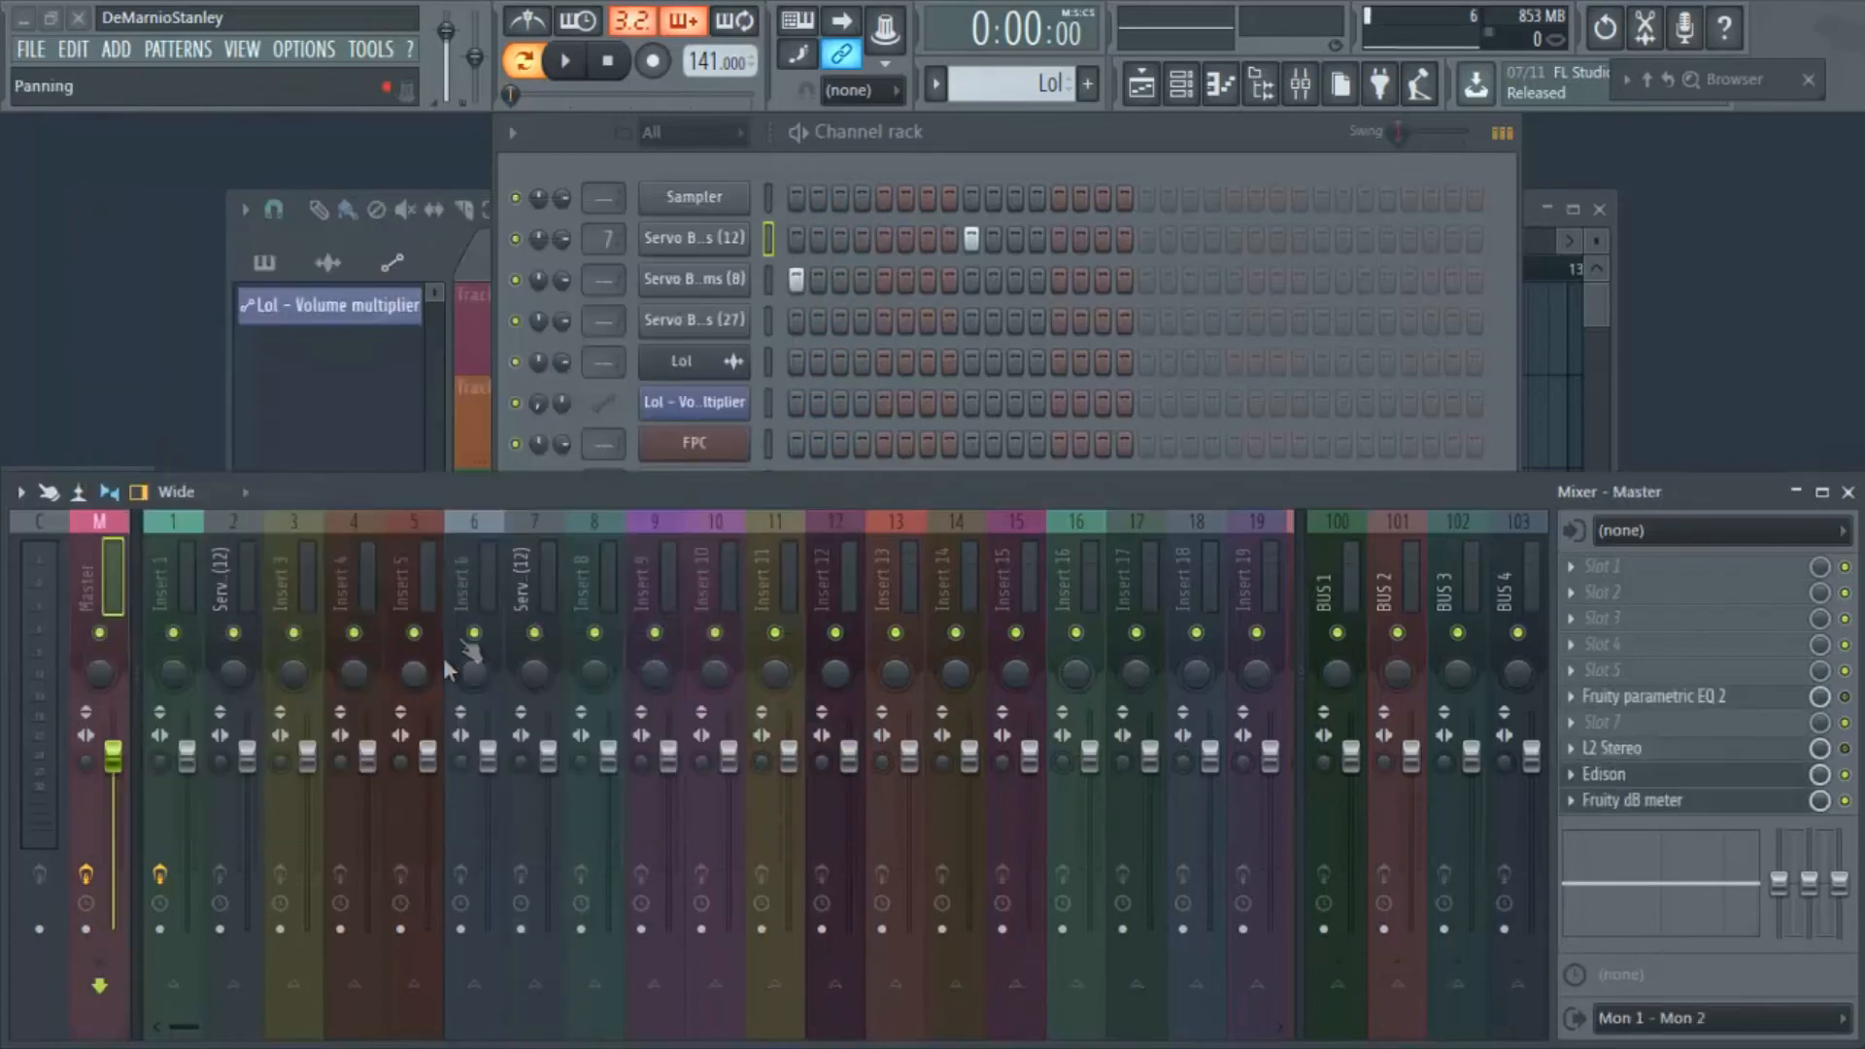
pyautogui.click(532, 579)
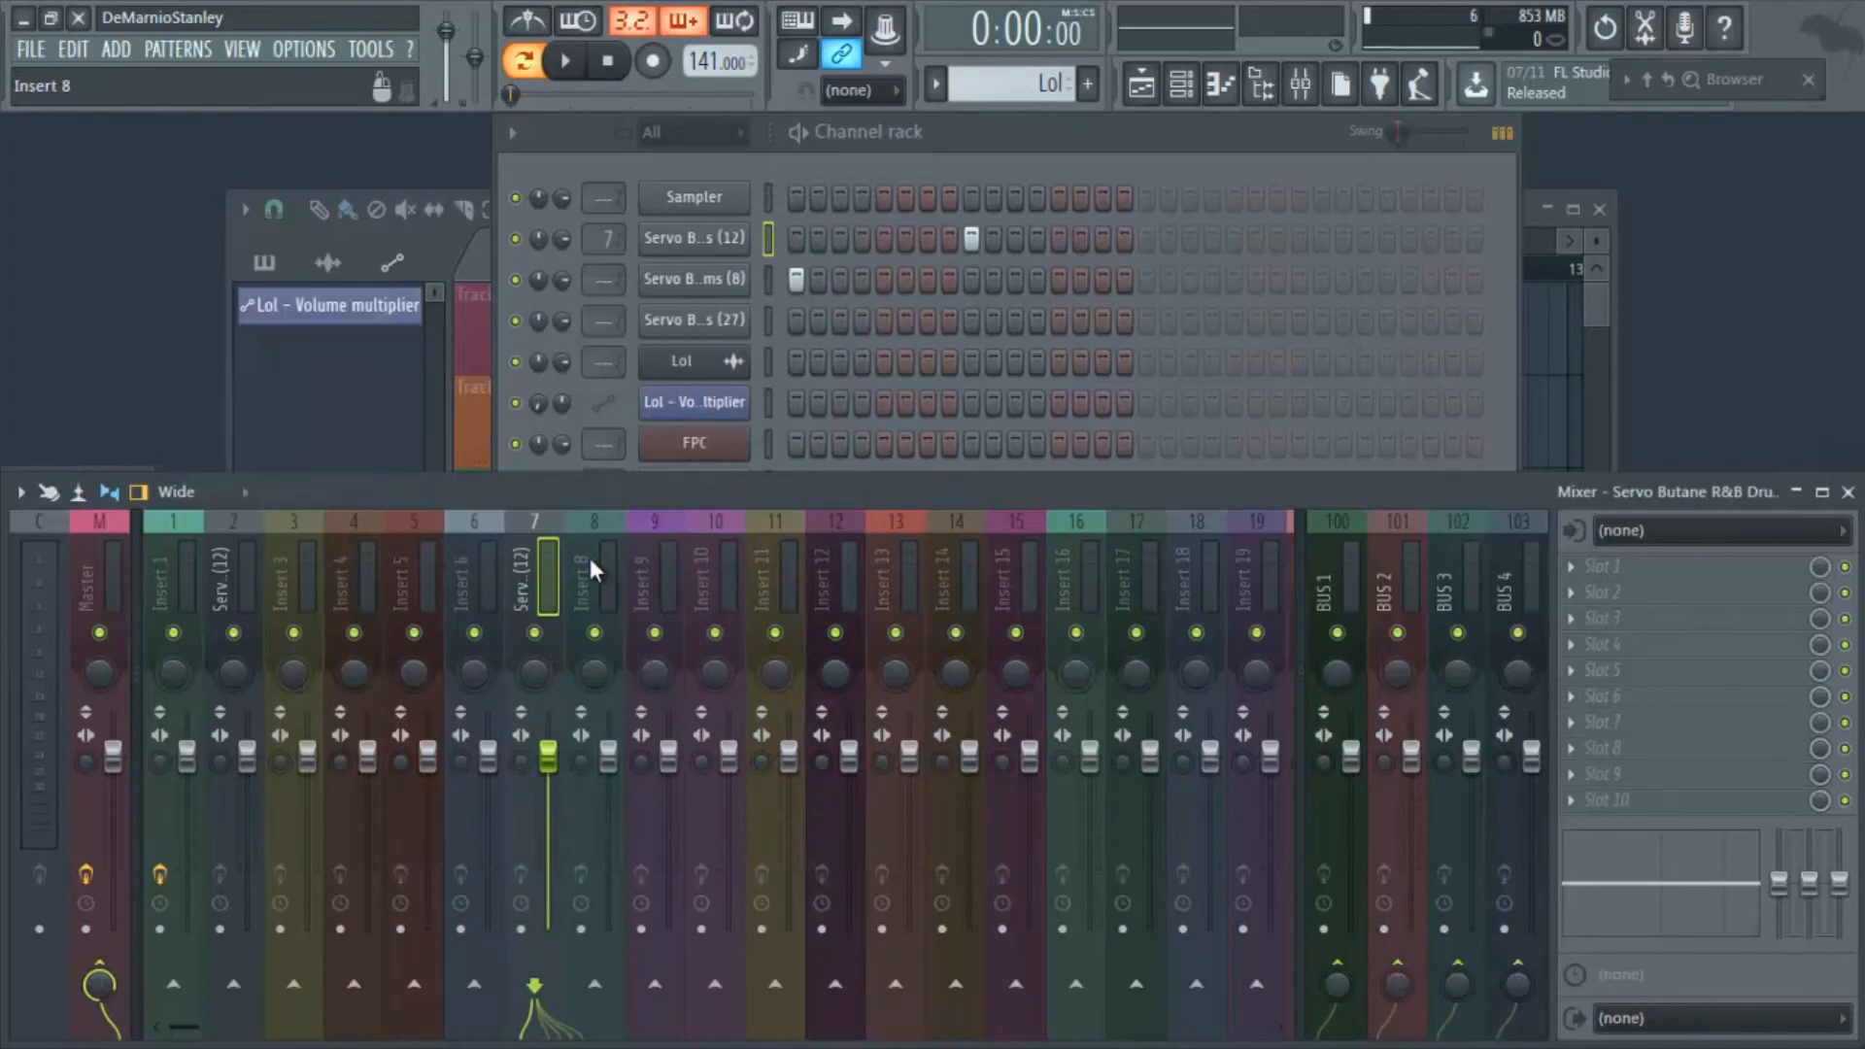
# Examine the free mixer track routing option in the Servo Butane R&B Drums (8) channel settings, and close the settings window.
pyautogui.click(699, 276)
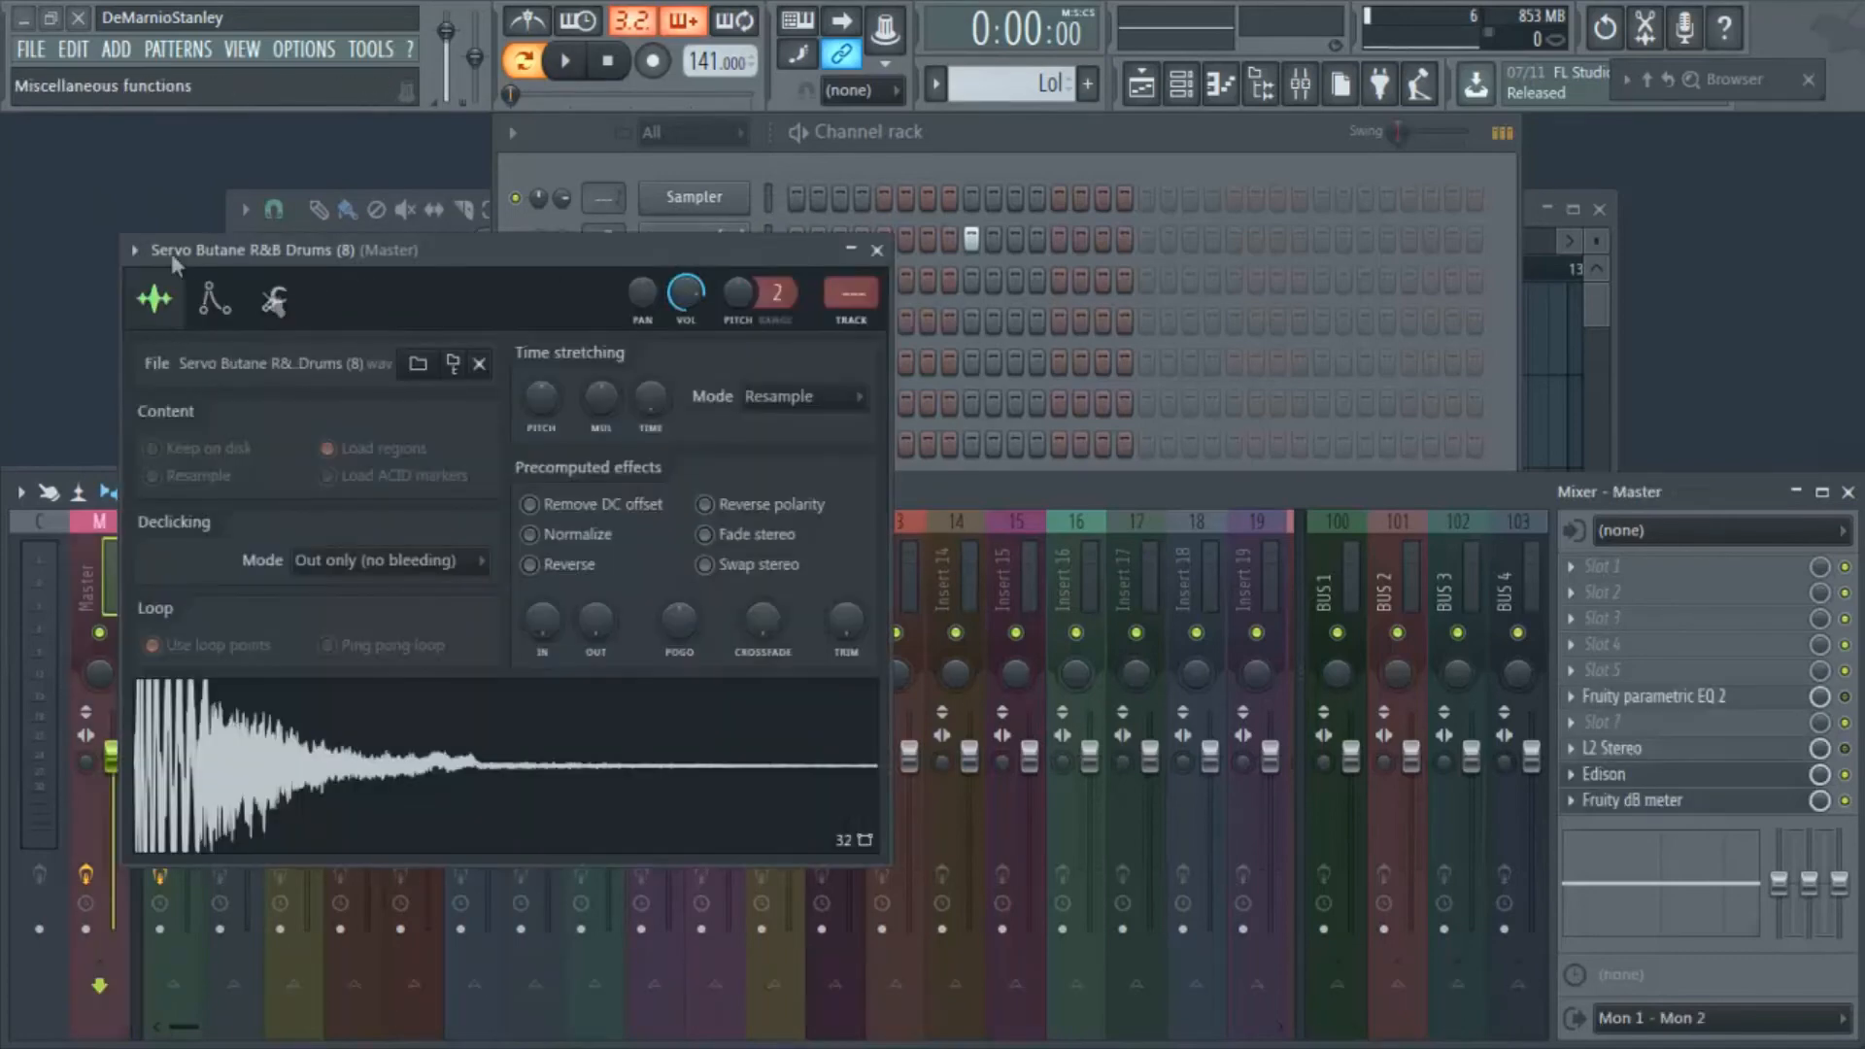
pyautogui.click(134, 249)
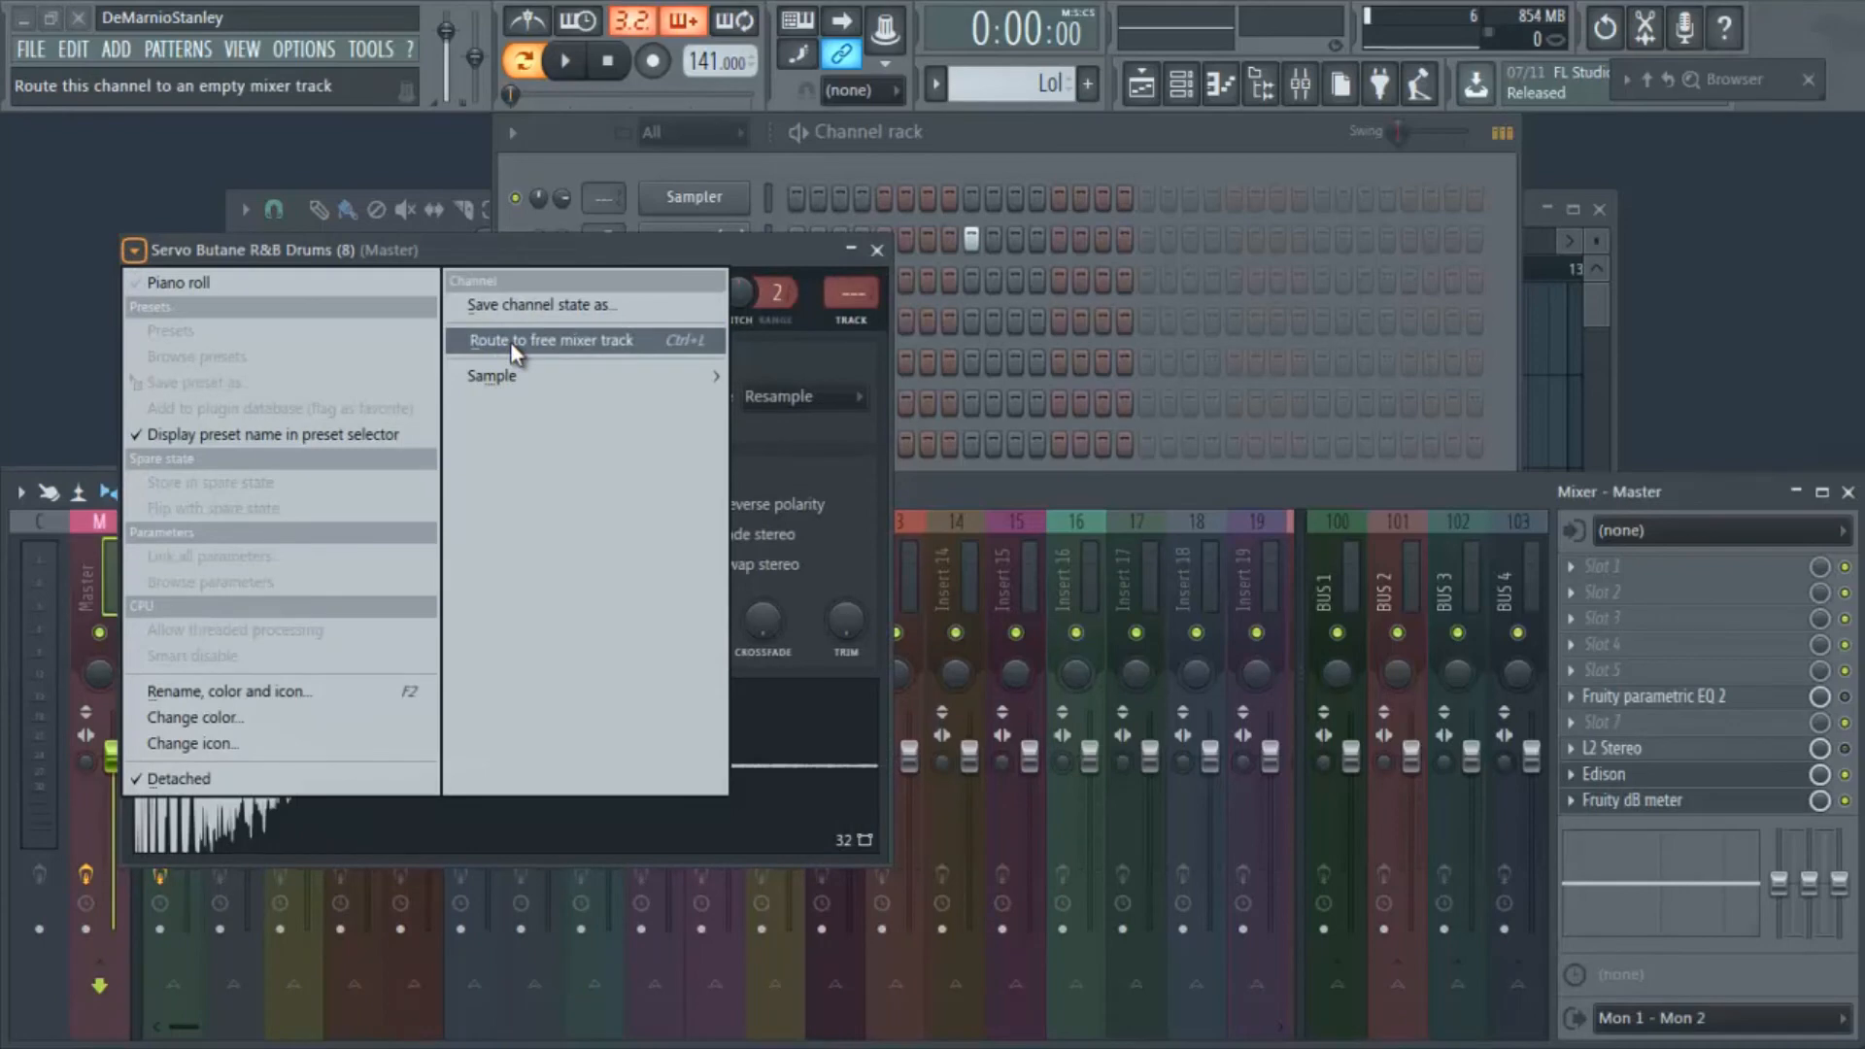
pyautogui.click(877, 252)
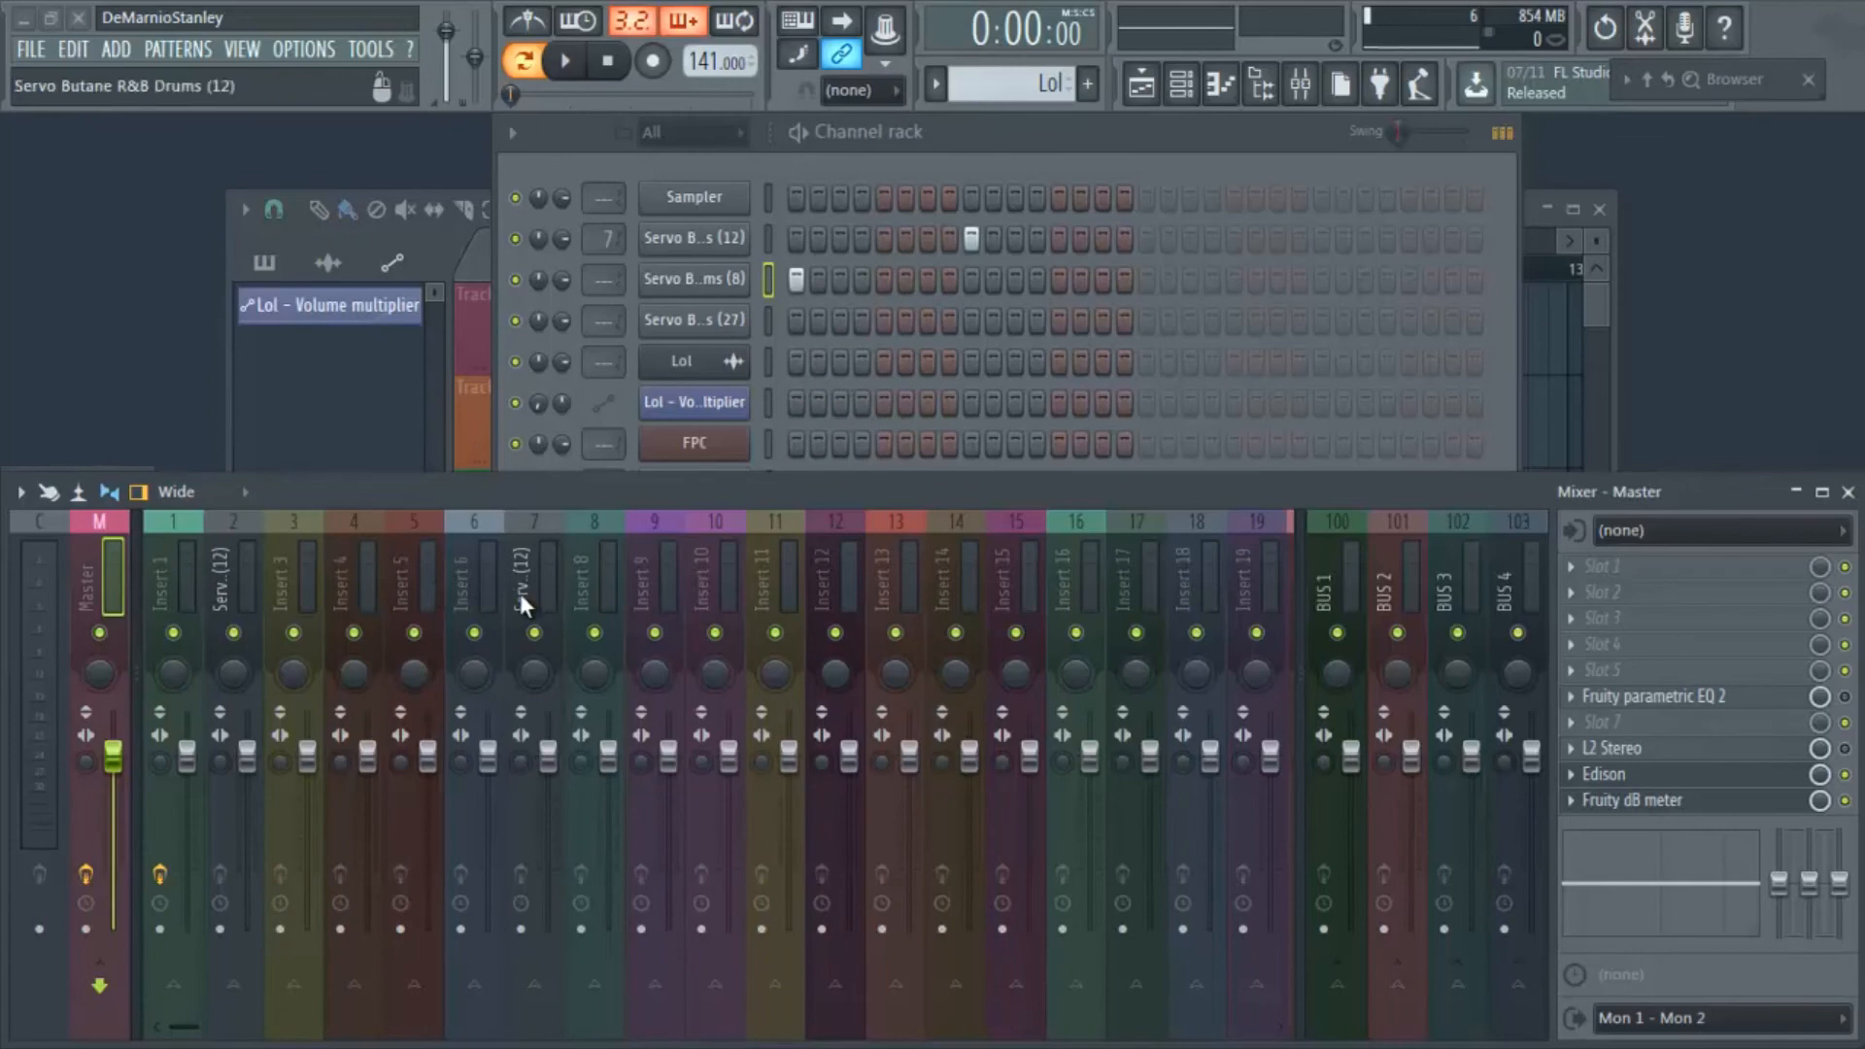
pyautogui.click(694, 280)
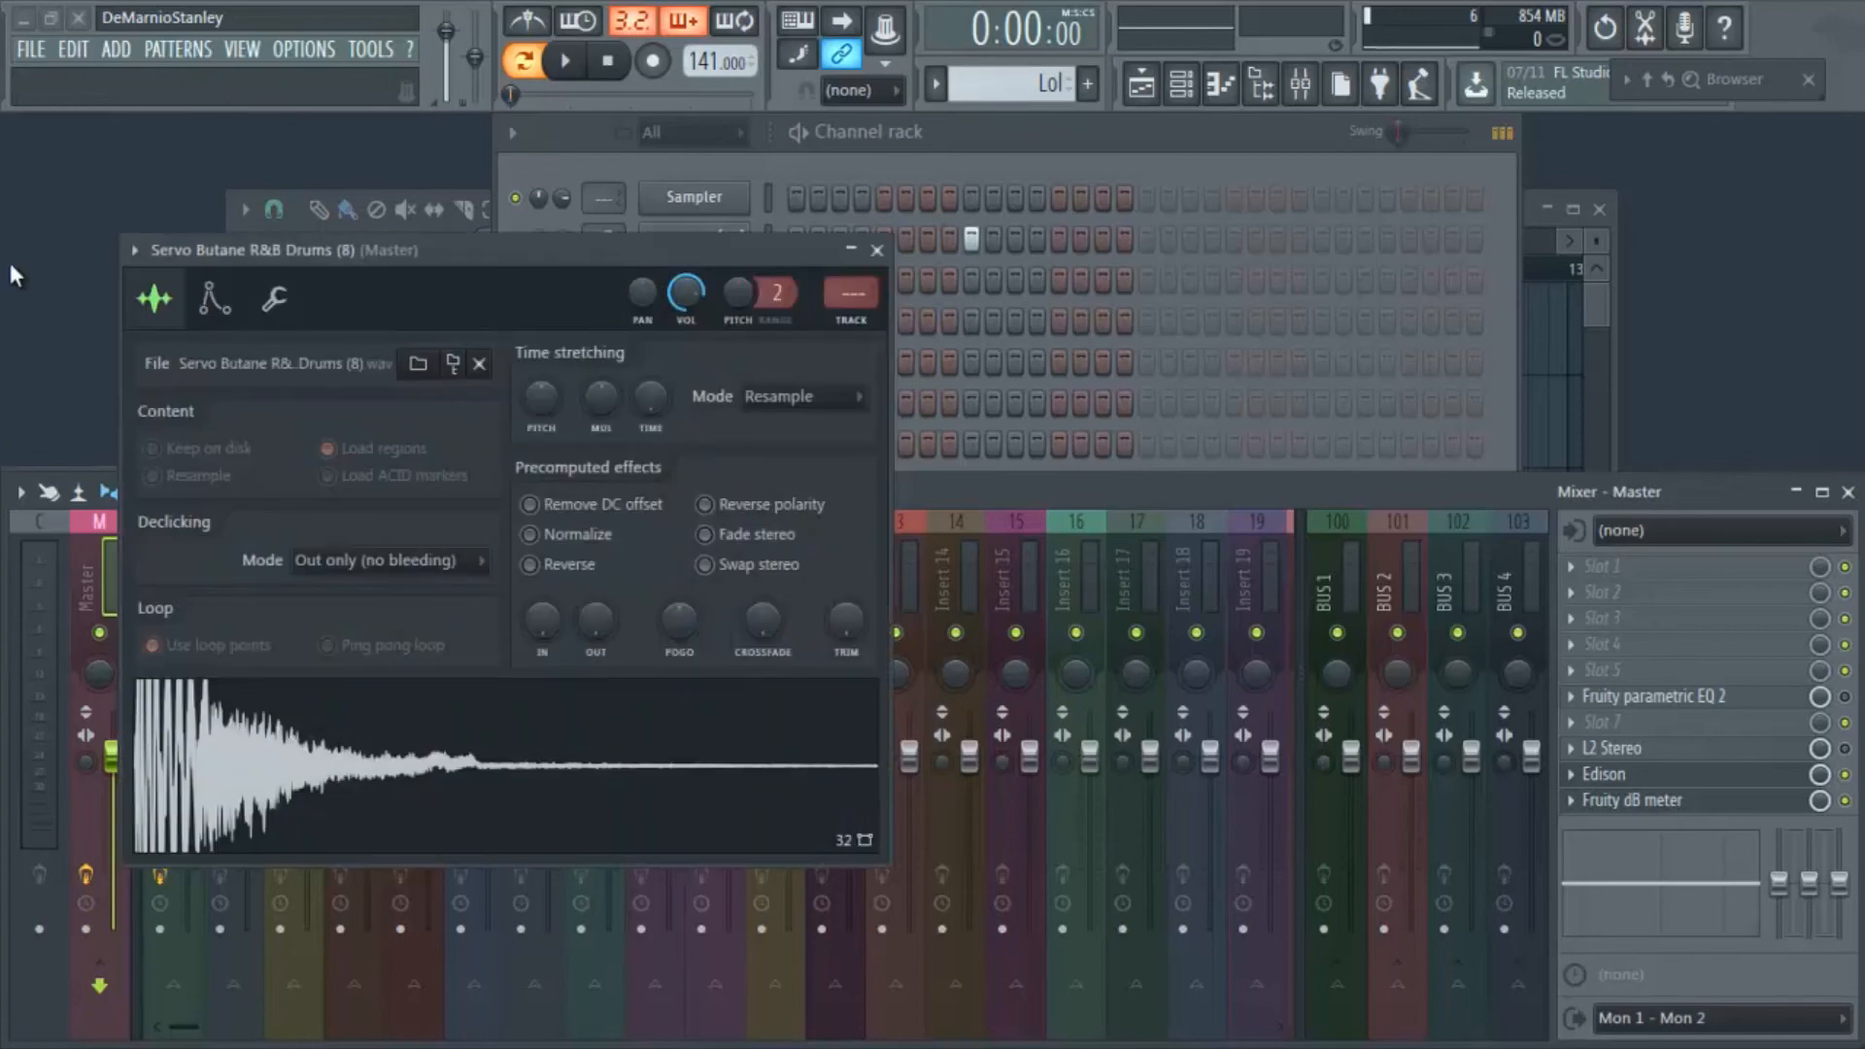
pyautogui.click(132, 253)
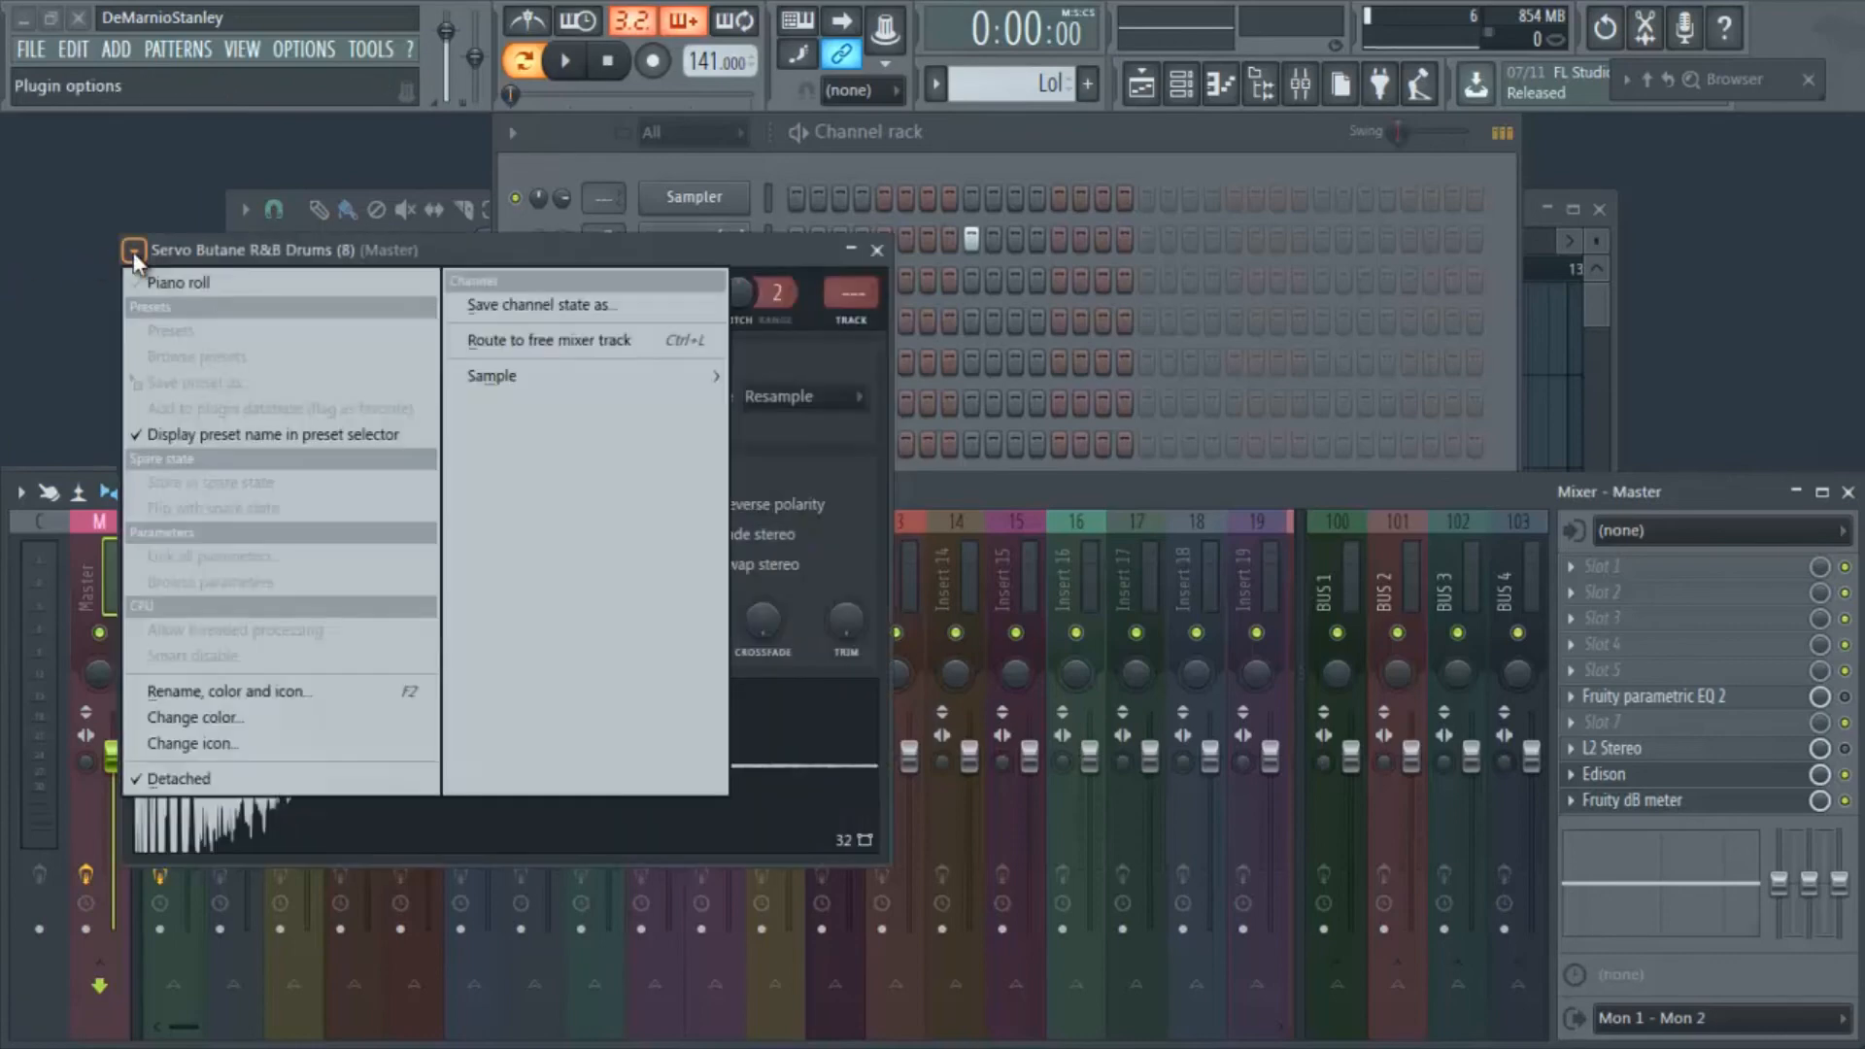
pyautogui.click(814, 250)
pyautogui.click(877, 251)
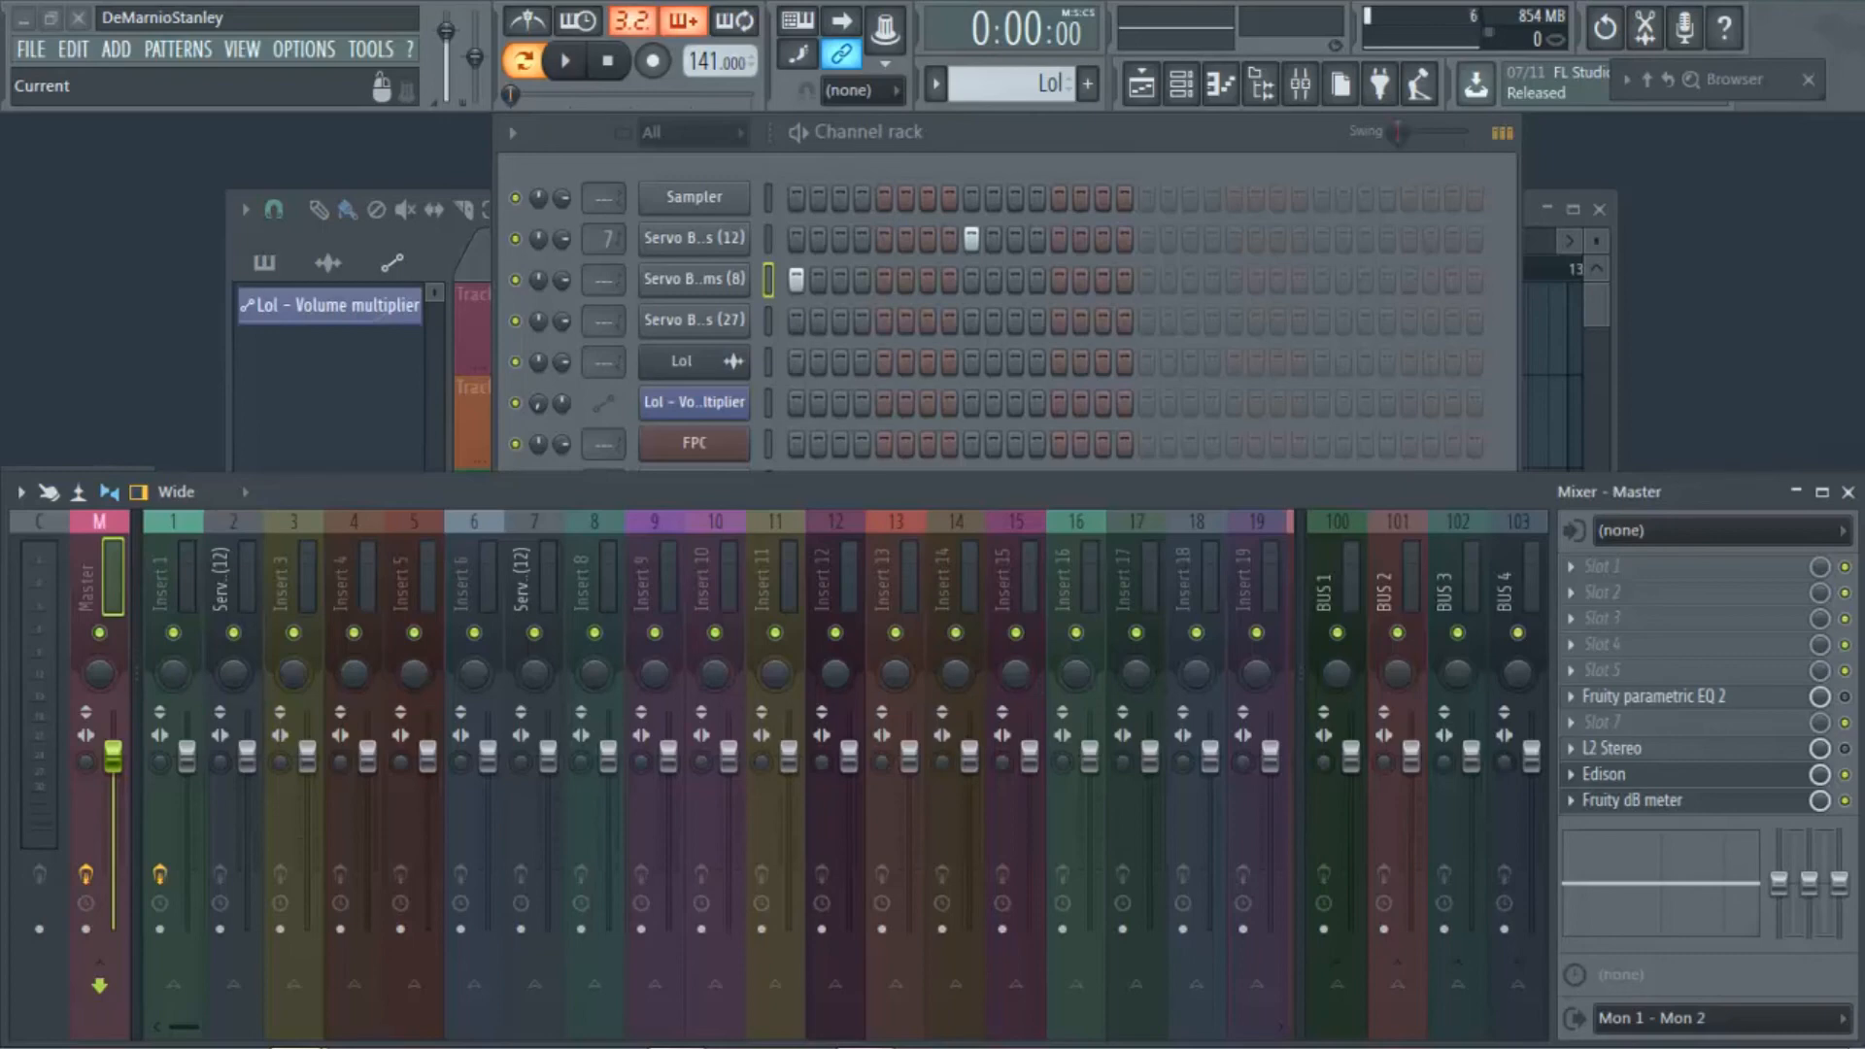
# Open the Sequencer off and FPC plugin windows, reposition the FPC window over the channel rack, and close all plugin windows at once.
pyautogui.click(691, 524)
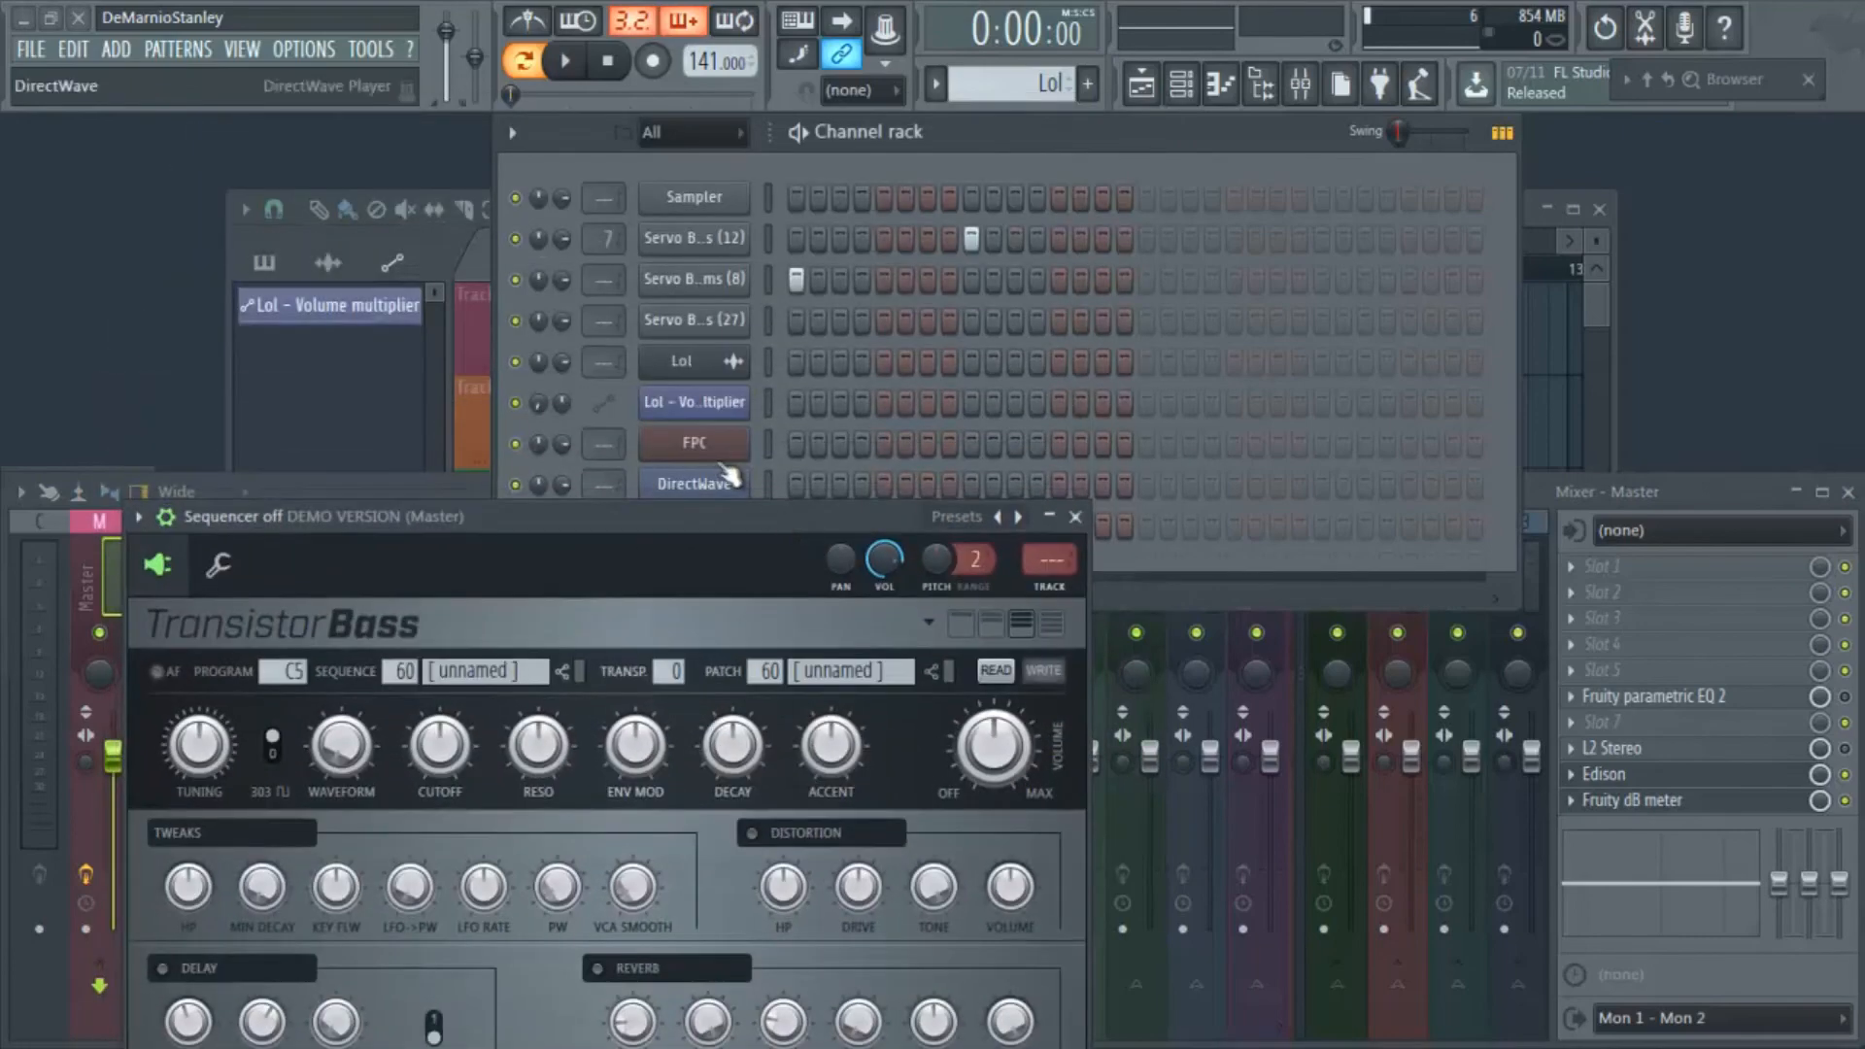
pyautogui.click(709, 449)
pyautogui.moveTo(896, 290); pyautogui.dragTo(404, 492)
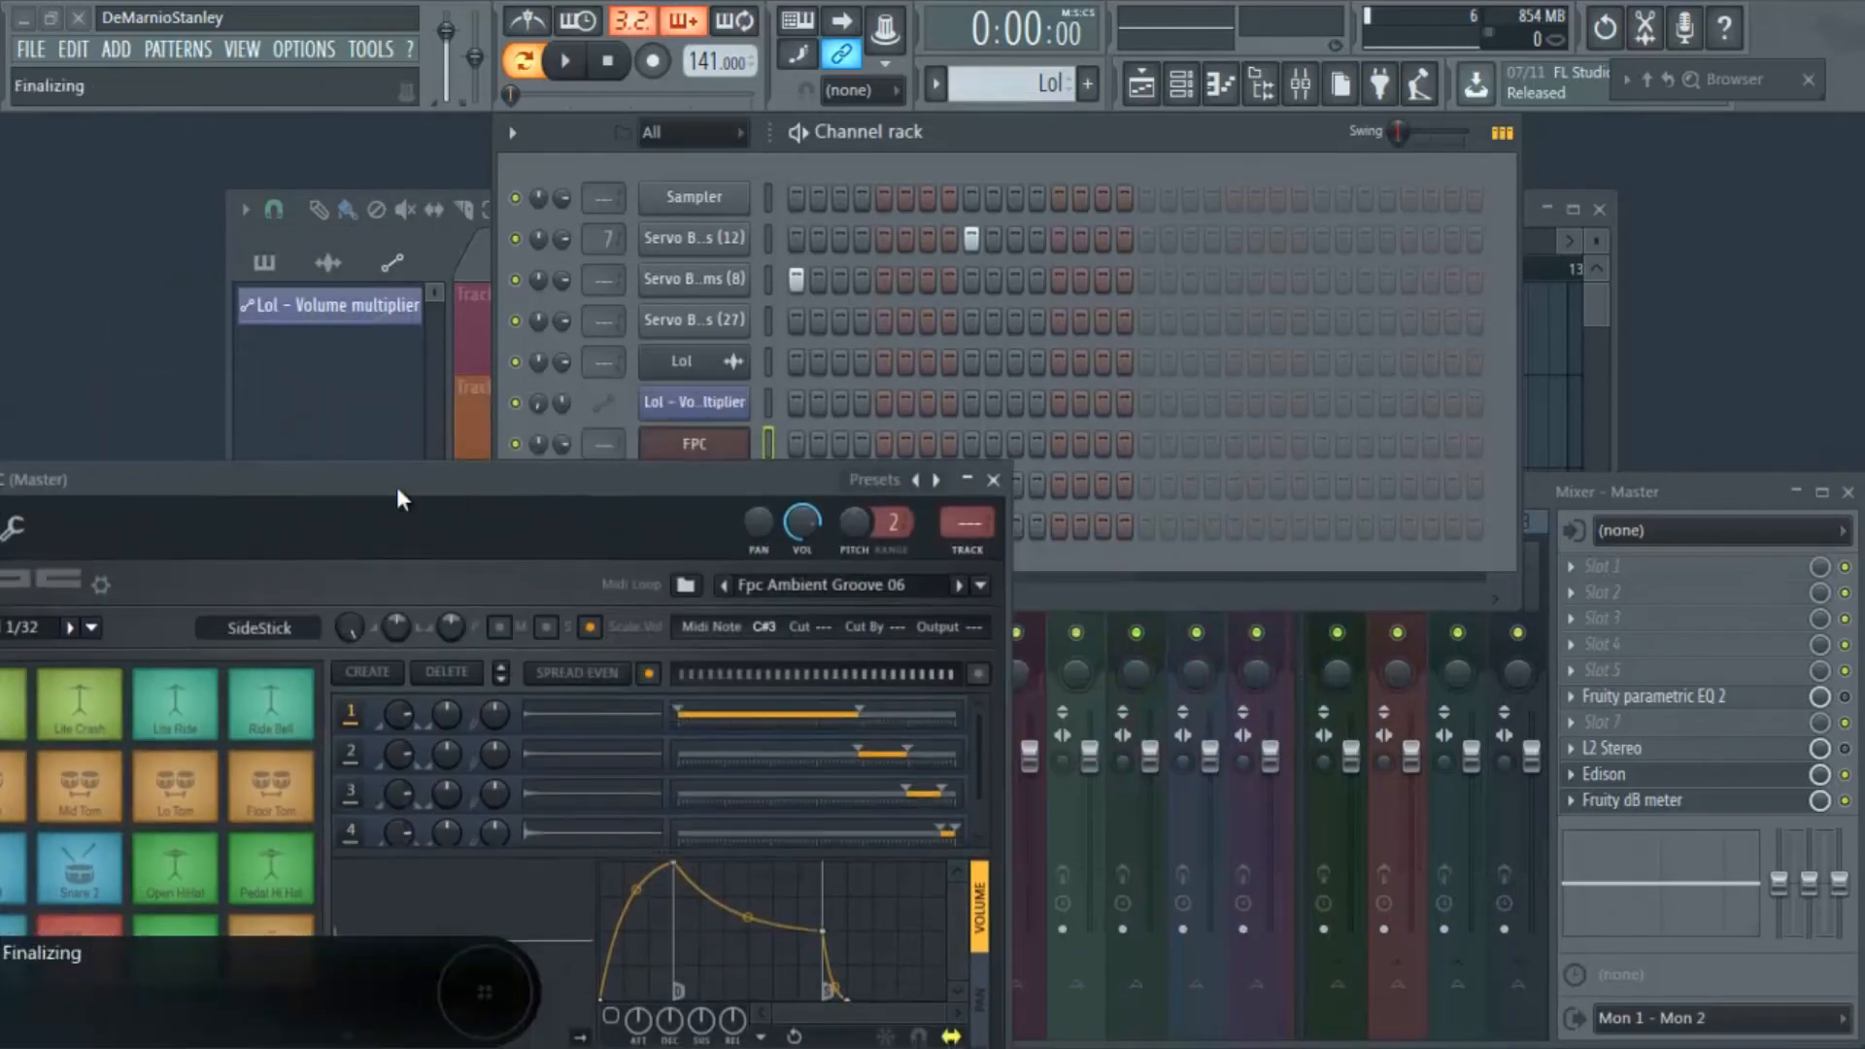
pyautogui.moveTo(606, 480); pyautogui.dragTo(903, 410)
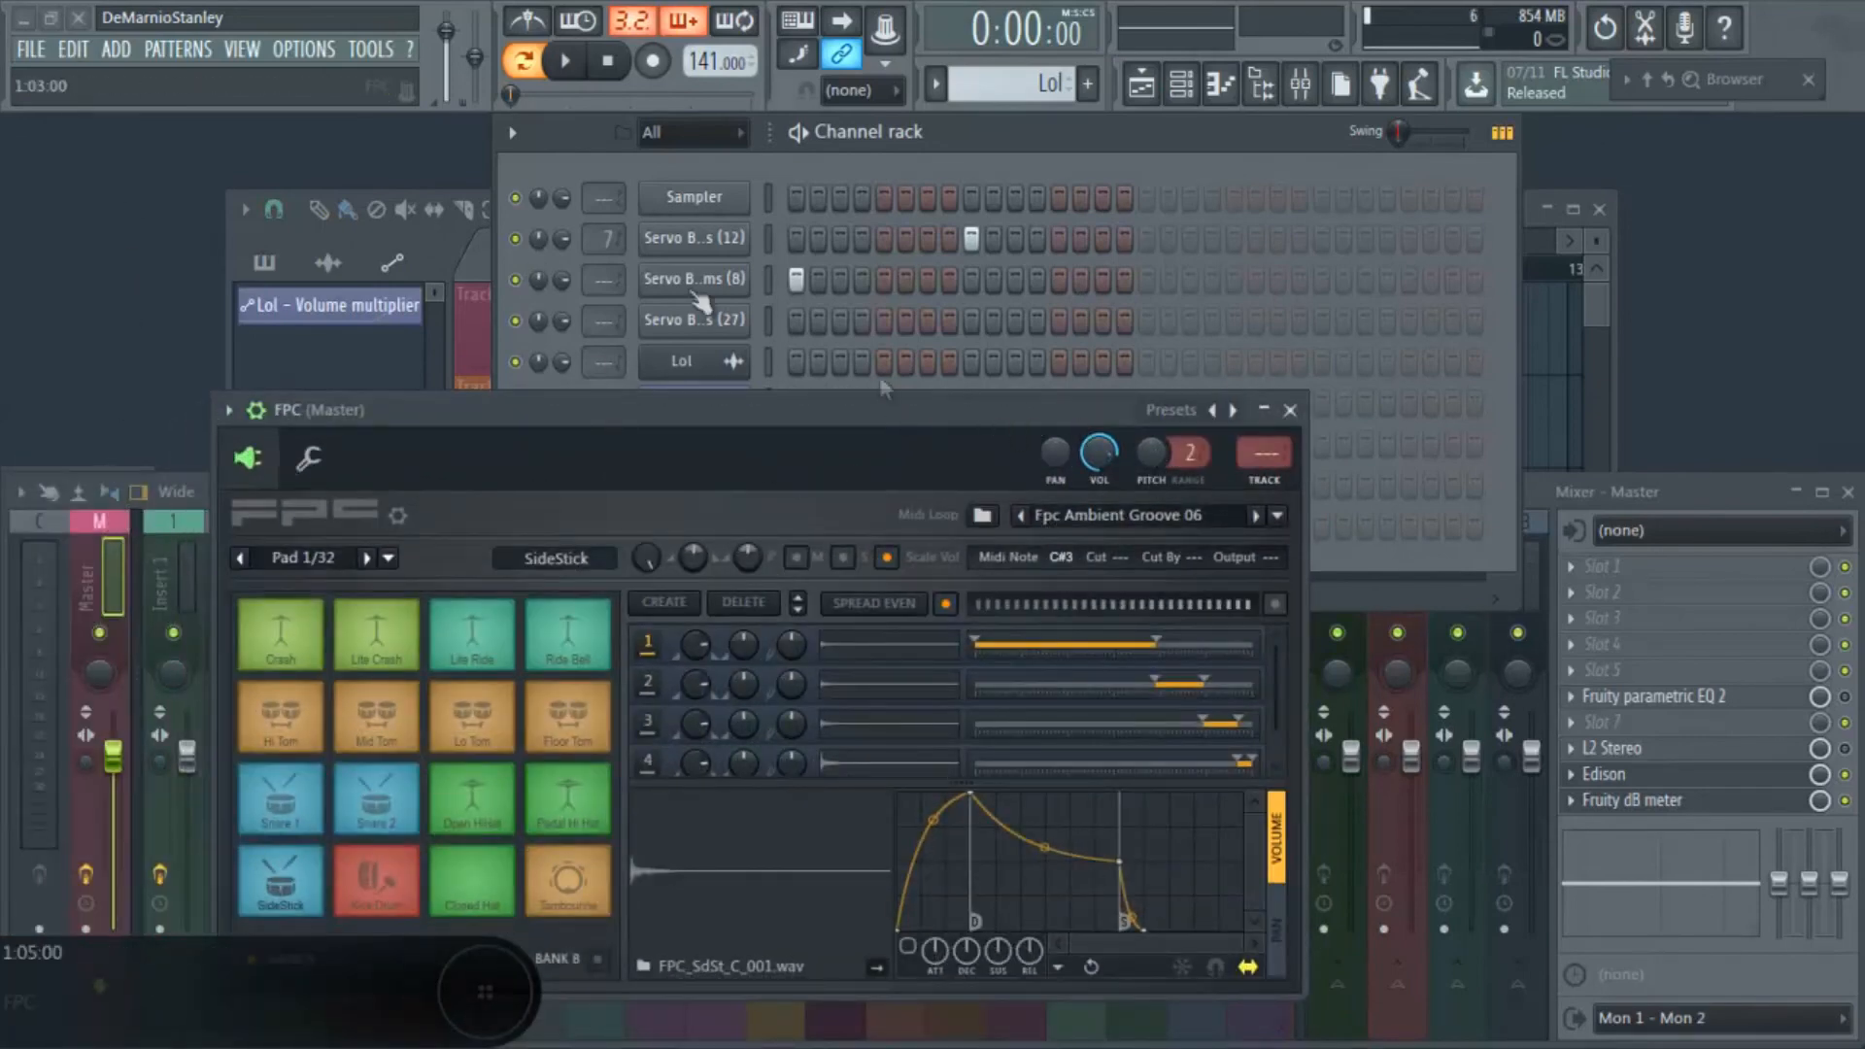
pyautogui.click(243, 48)
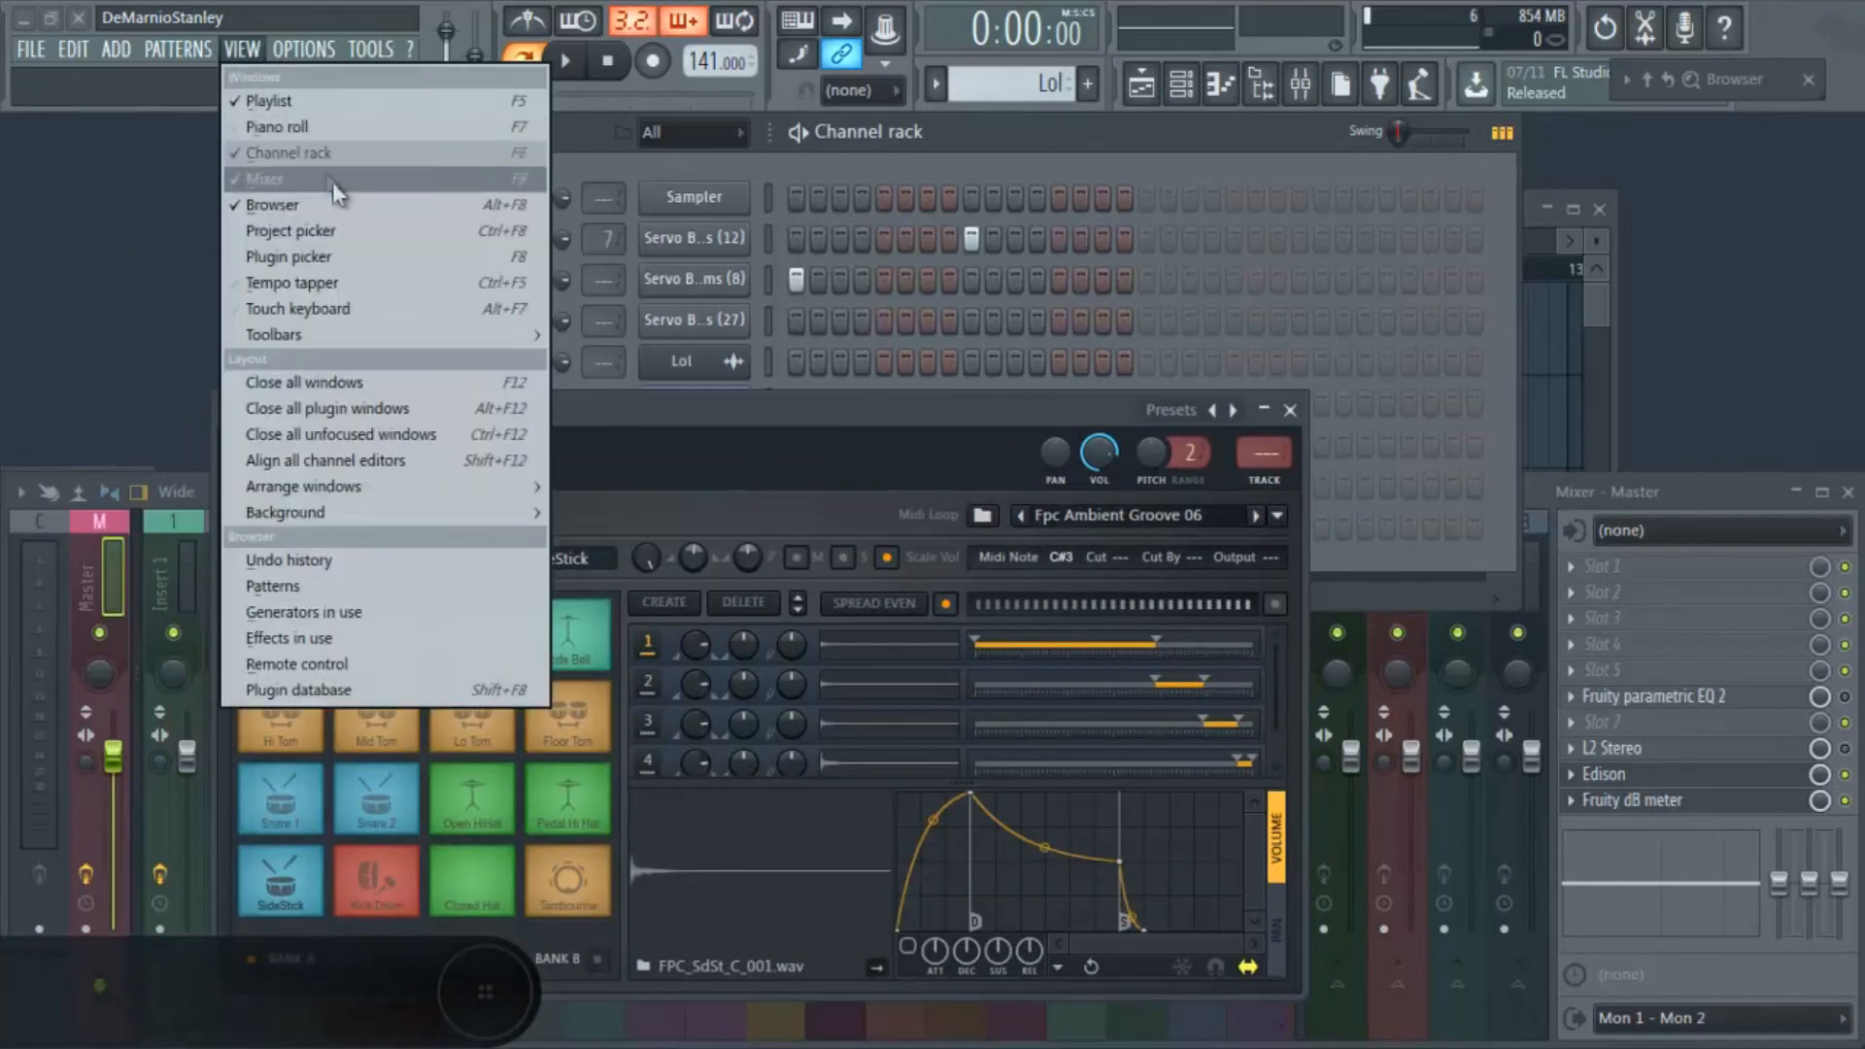
pyautogui.click(434, 416)
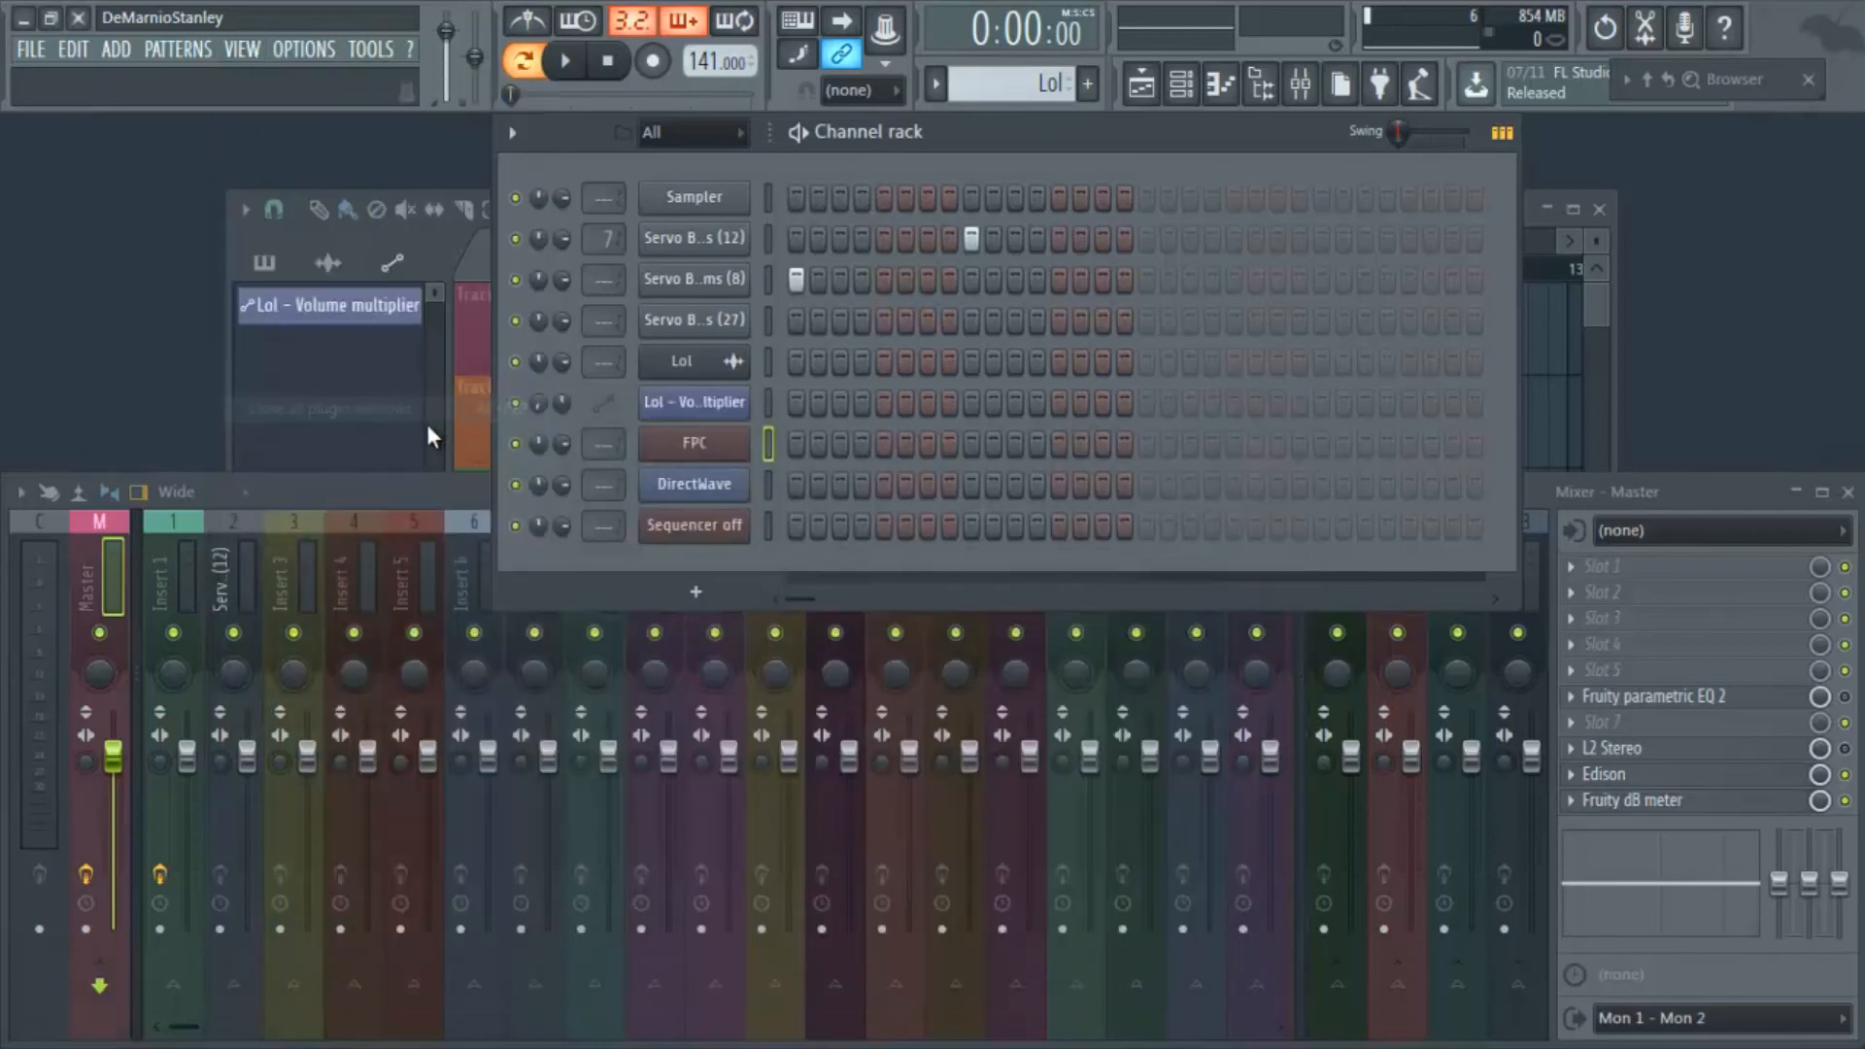
# Review the window layout commands with the mixer in front, and bring the channel rack back to the front.
pyautogui.click(1686, 492)
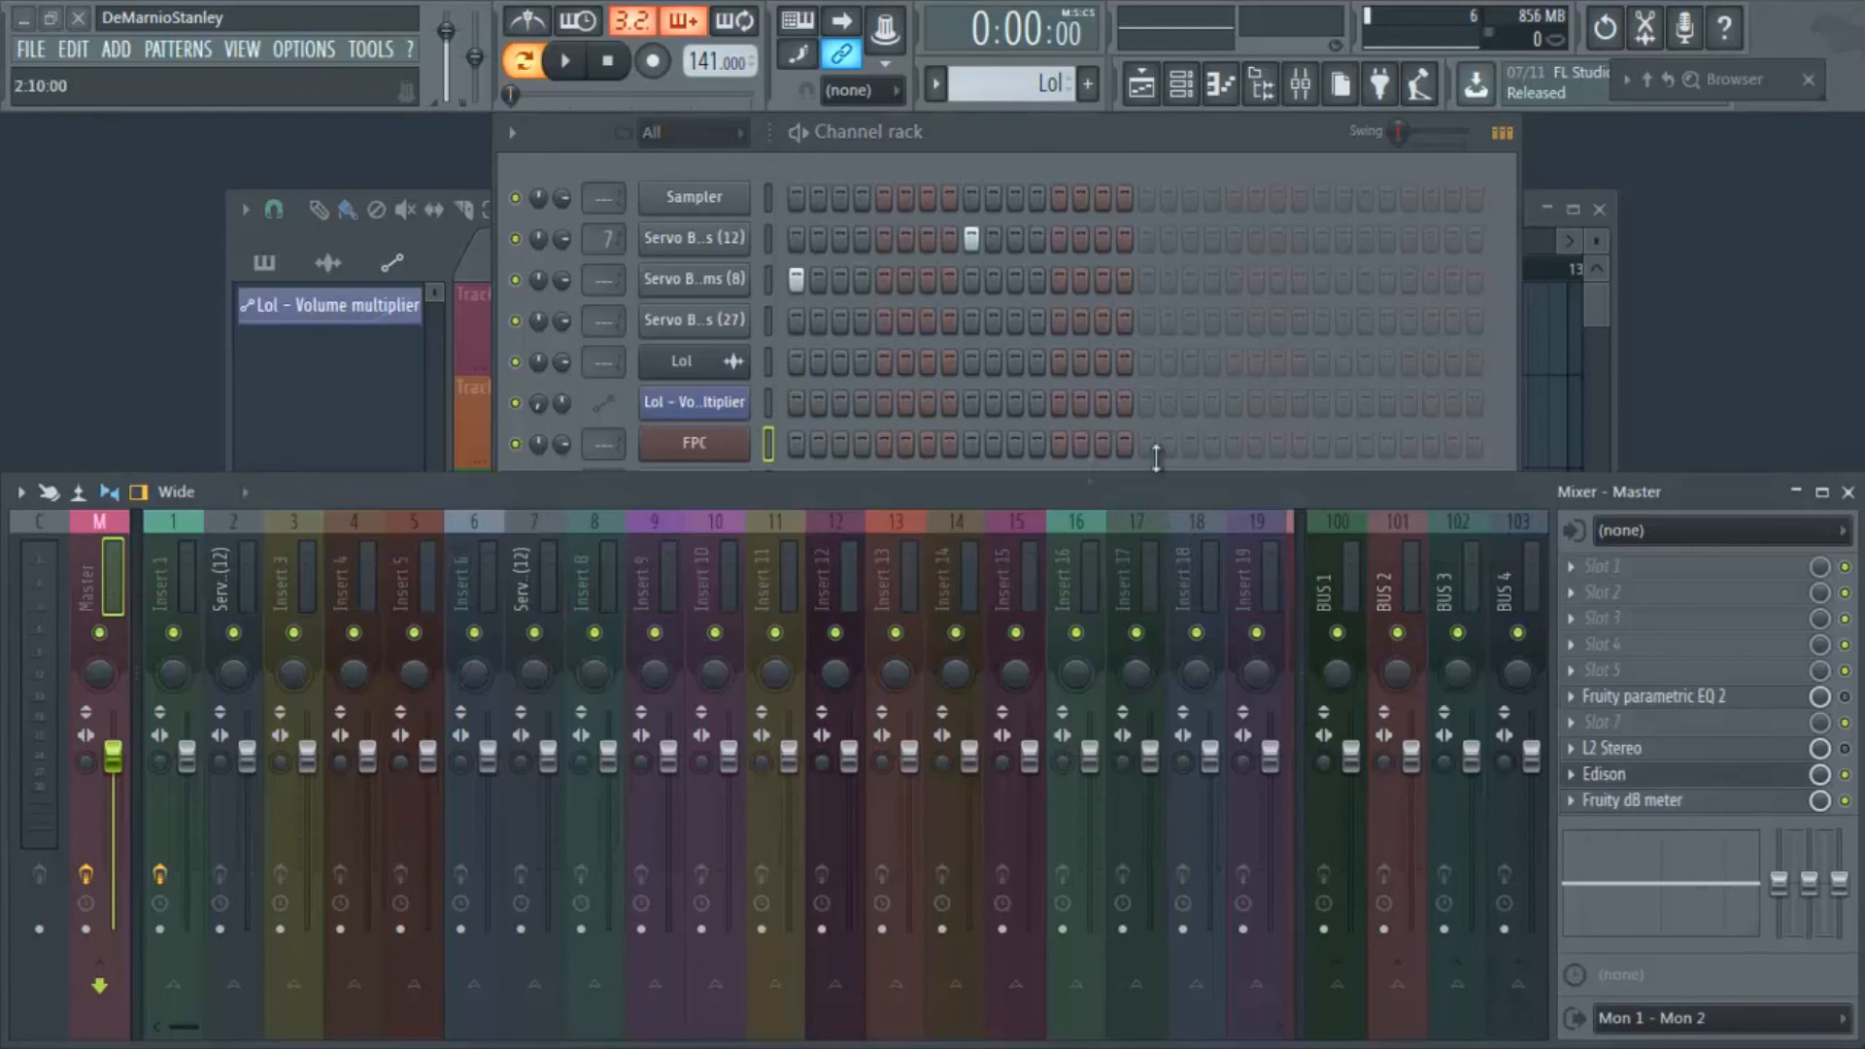
pyautogui.click(257, 53)
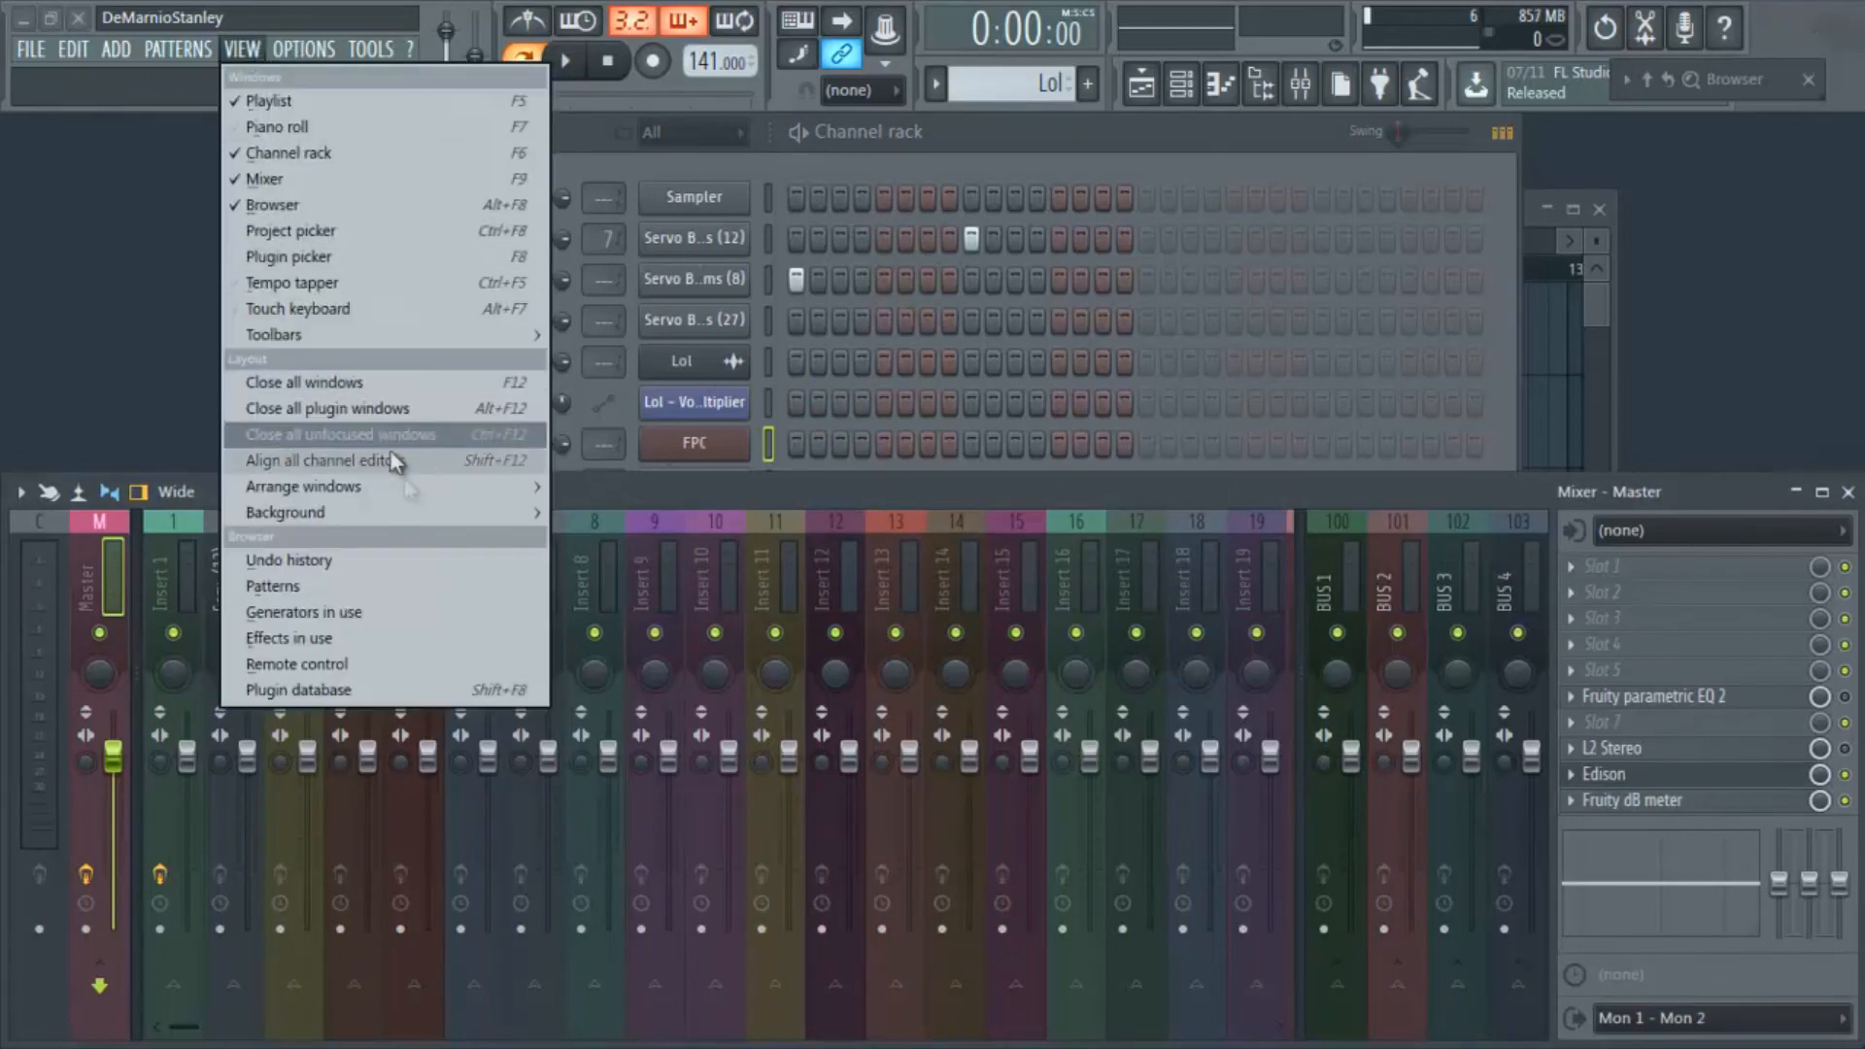
pyautogui.click(1127, 138)
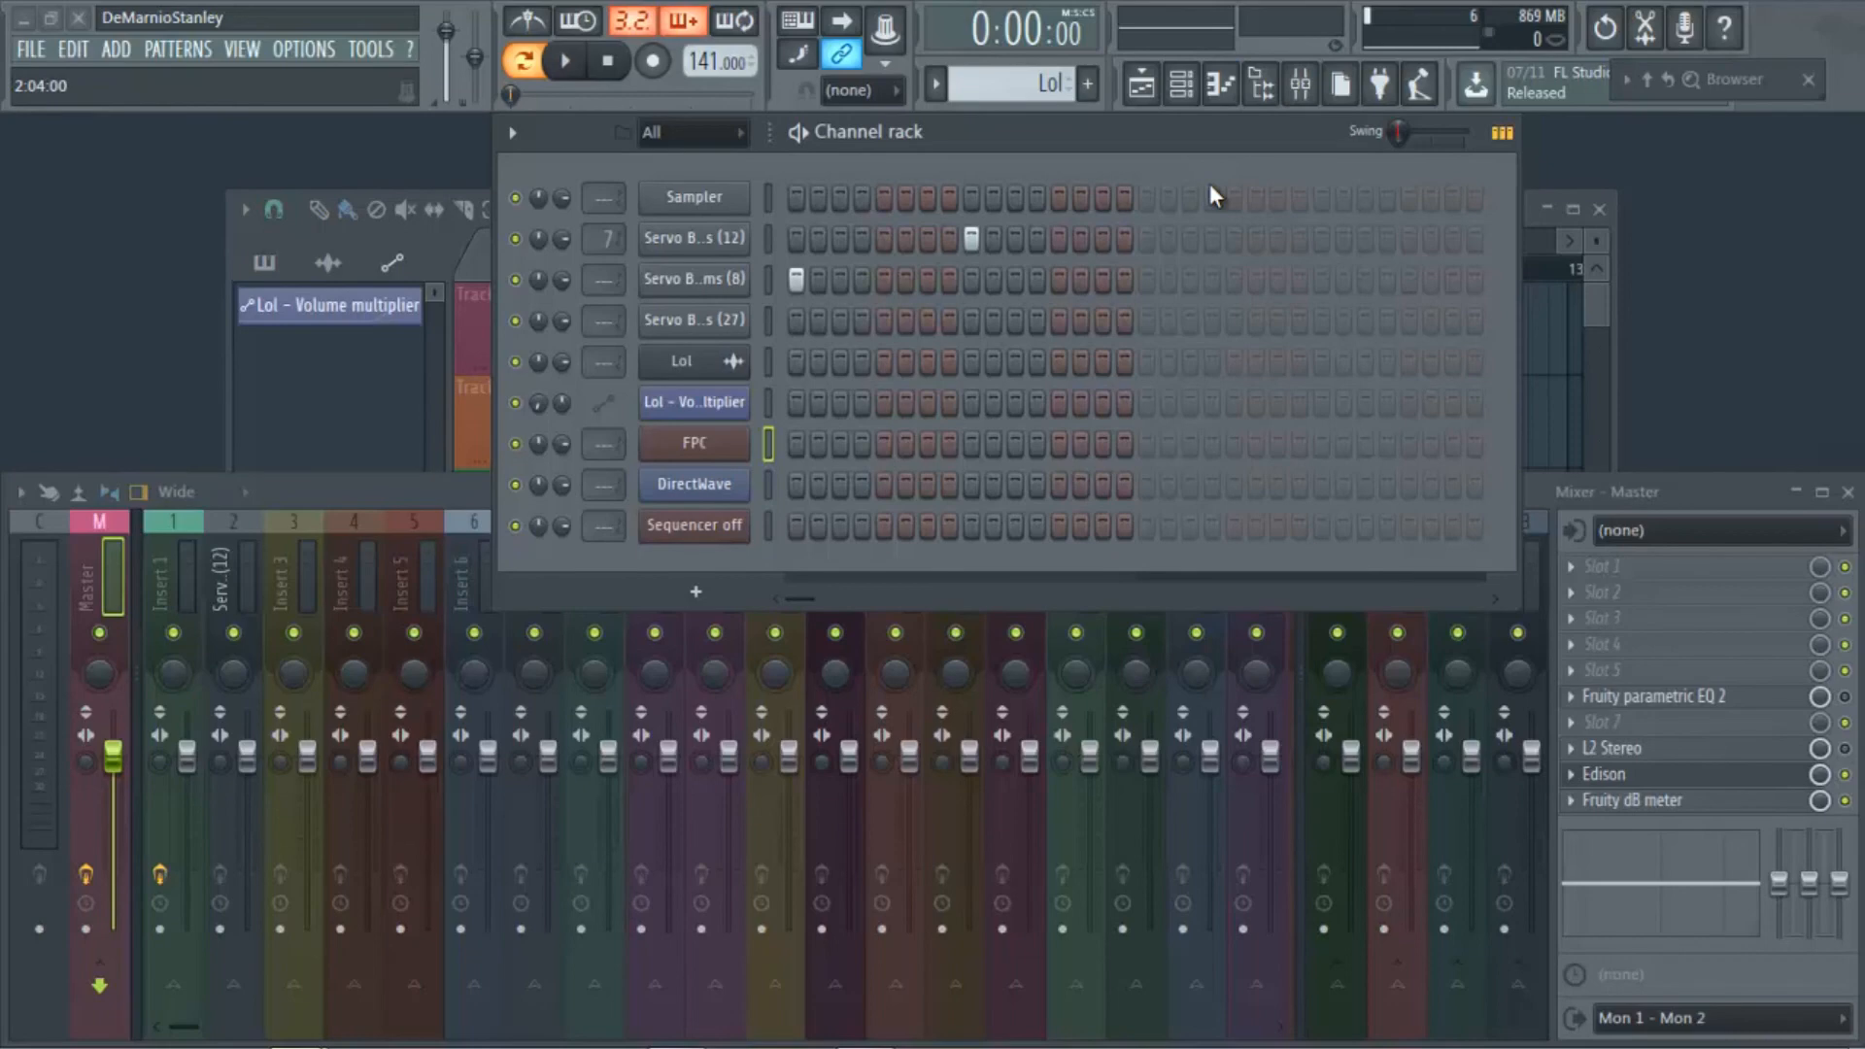
# View the Sequencer off channel's Transistor Bass window, close it, and bring the playlist to the front.
pyautogui.click(719, 529)
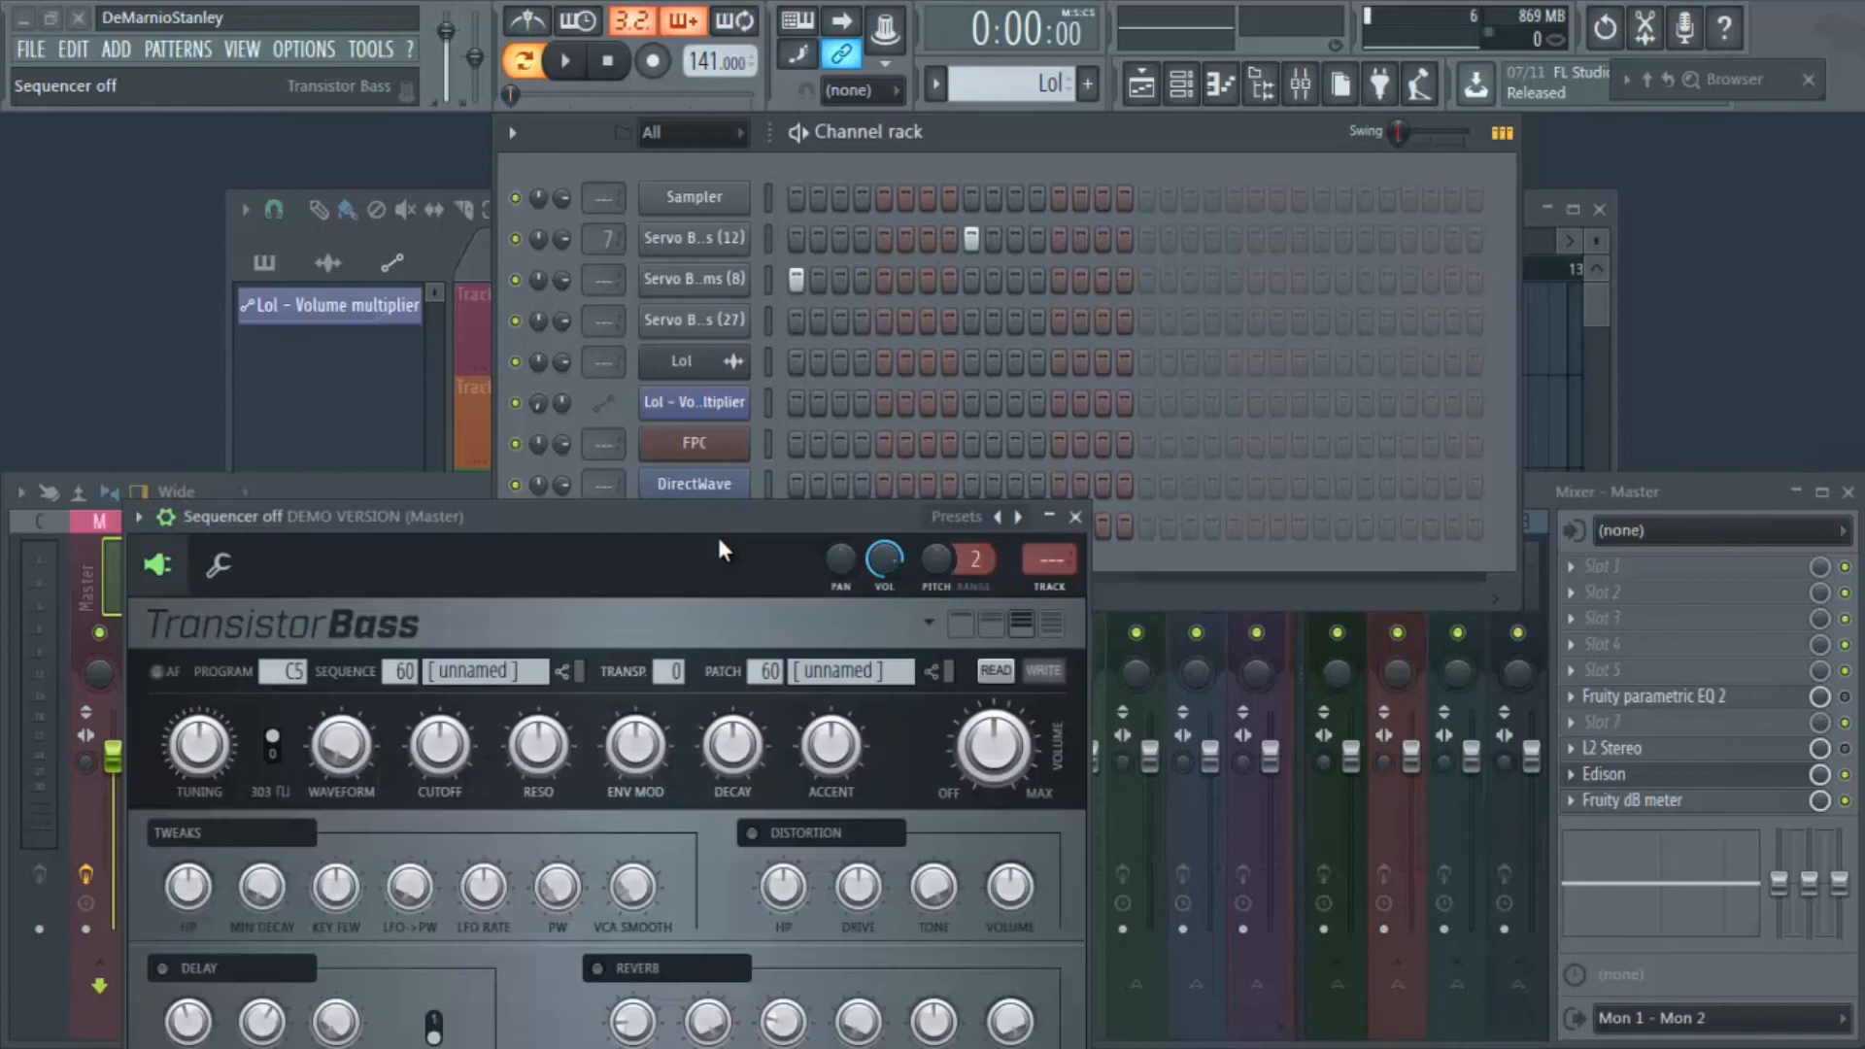
pyautogui.click(1075, 517)
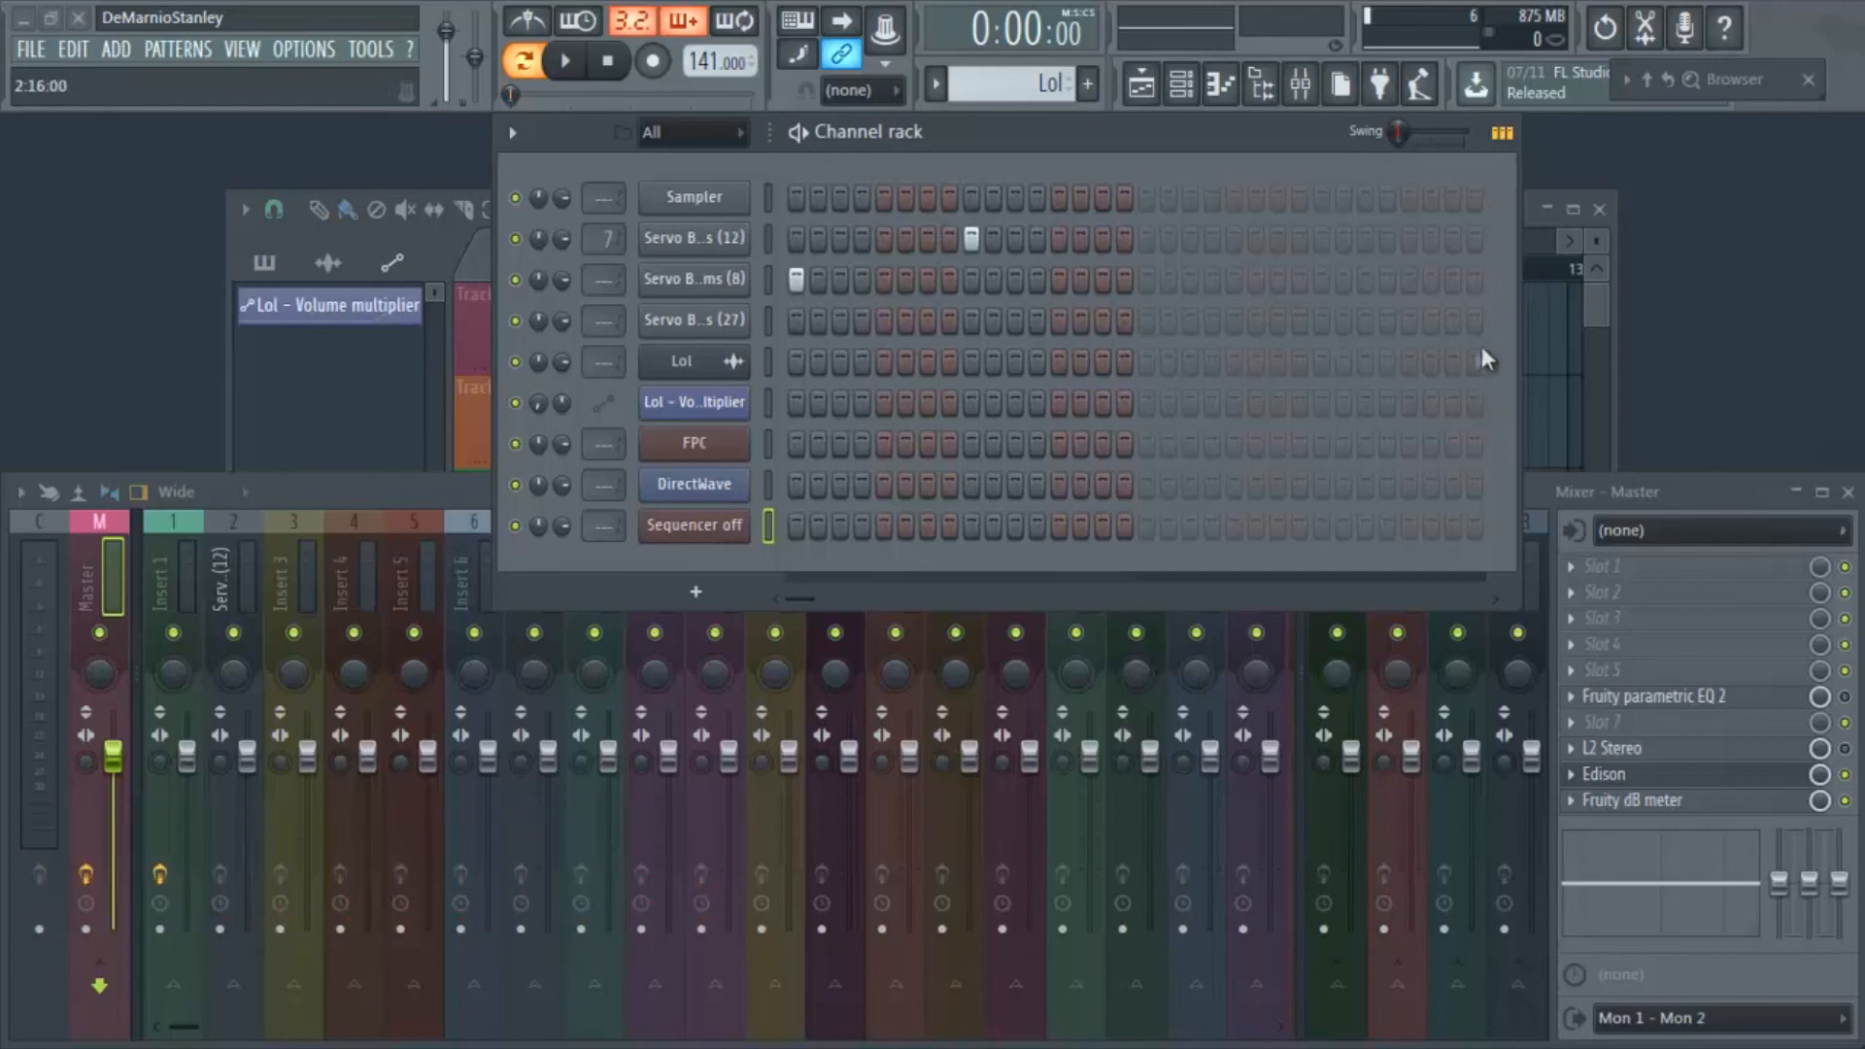
pyautogui.click(1613, 359)
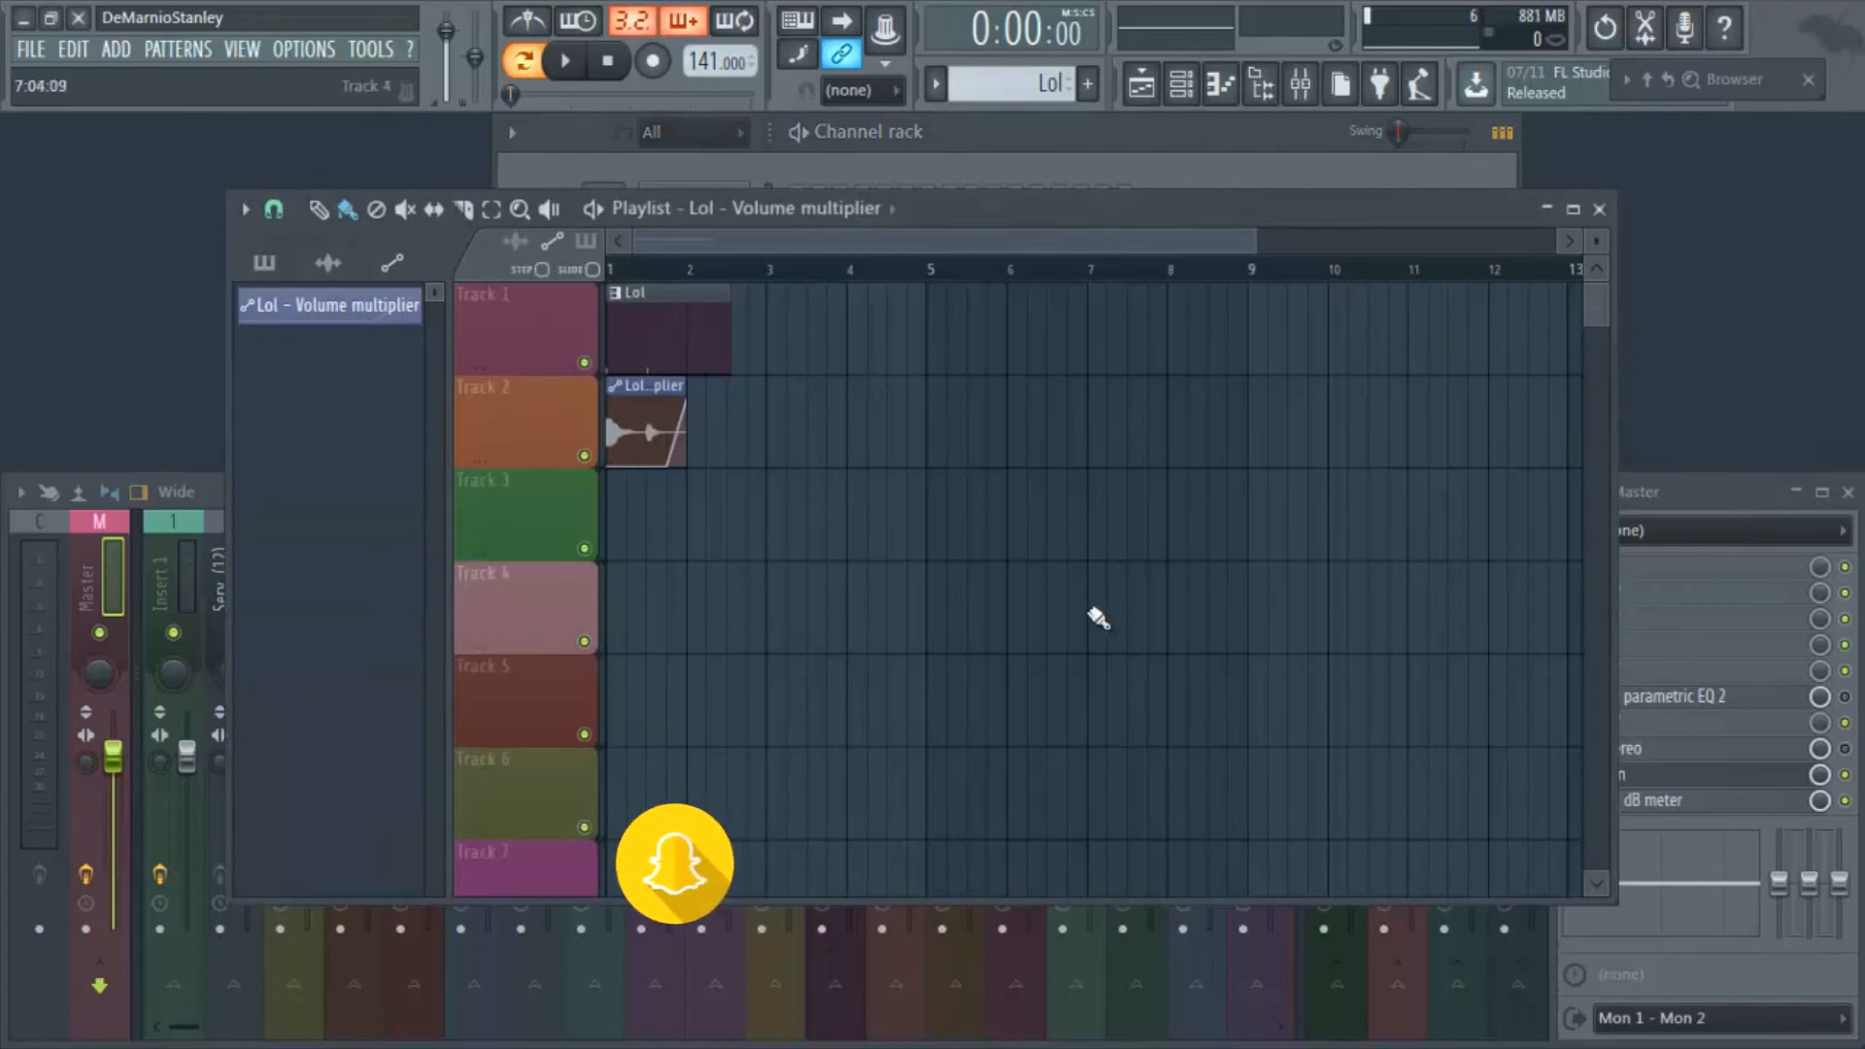